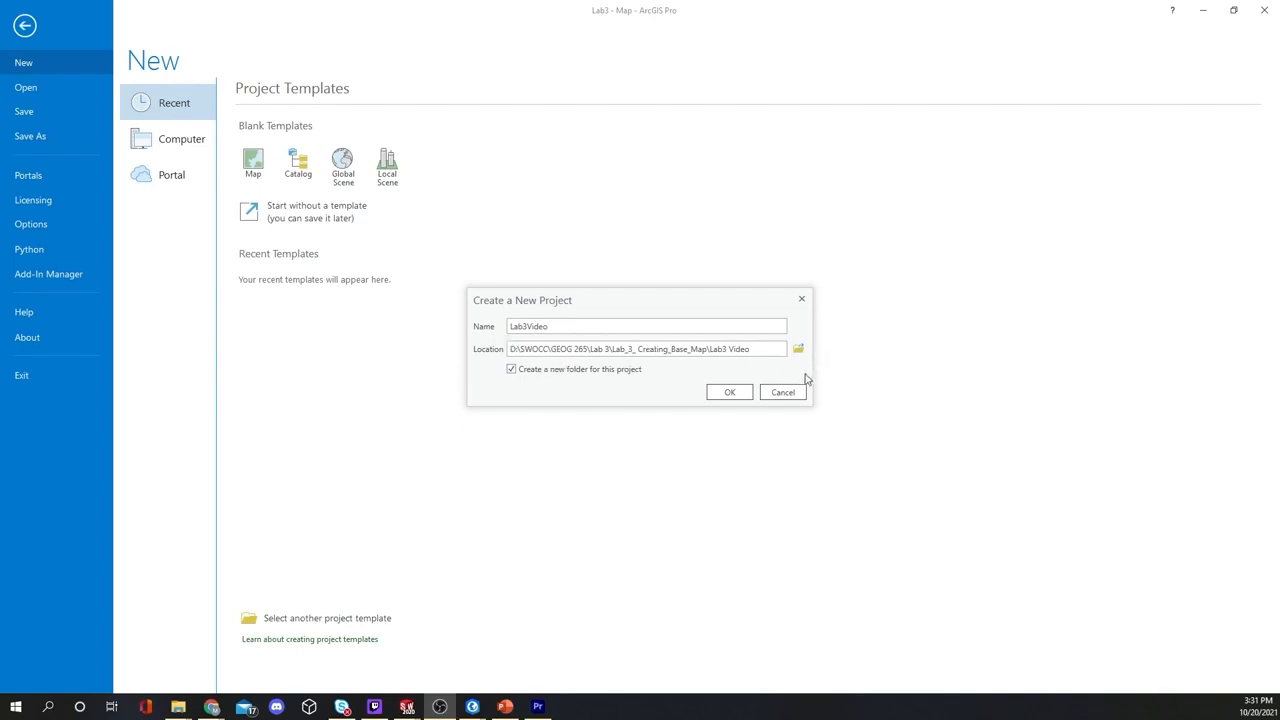
Step: Create the new project Lab3Video, saving all edits and changes to the open Lab3 project
click(740, 402)
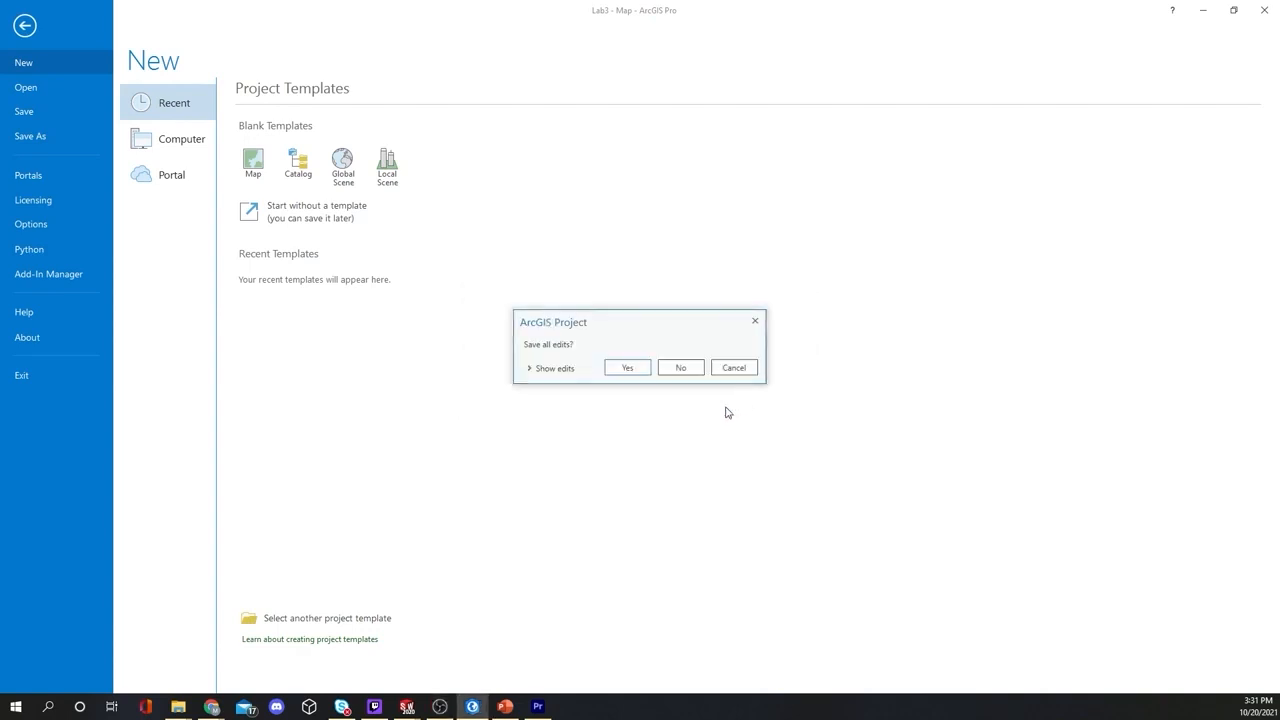
click(628, 369)
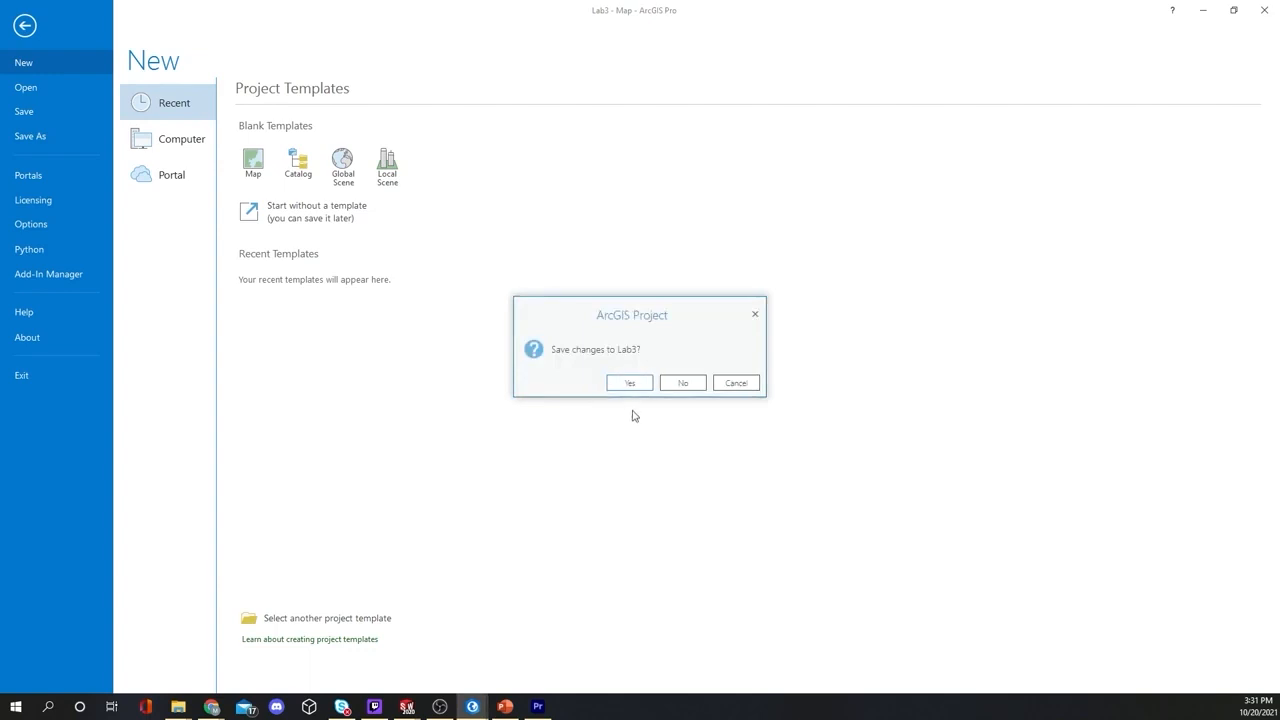
click(628, 383)
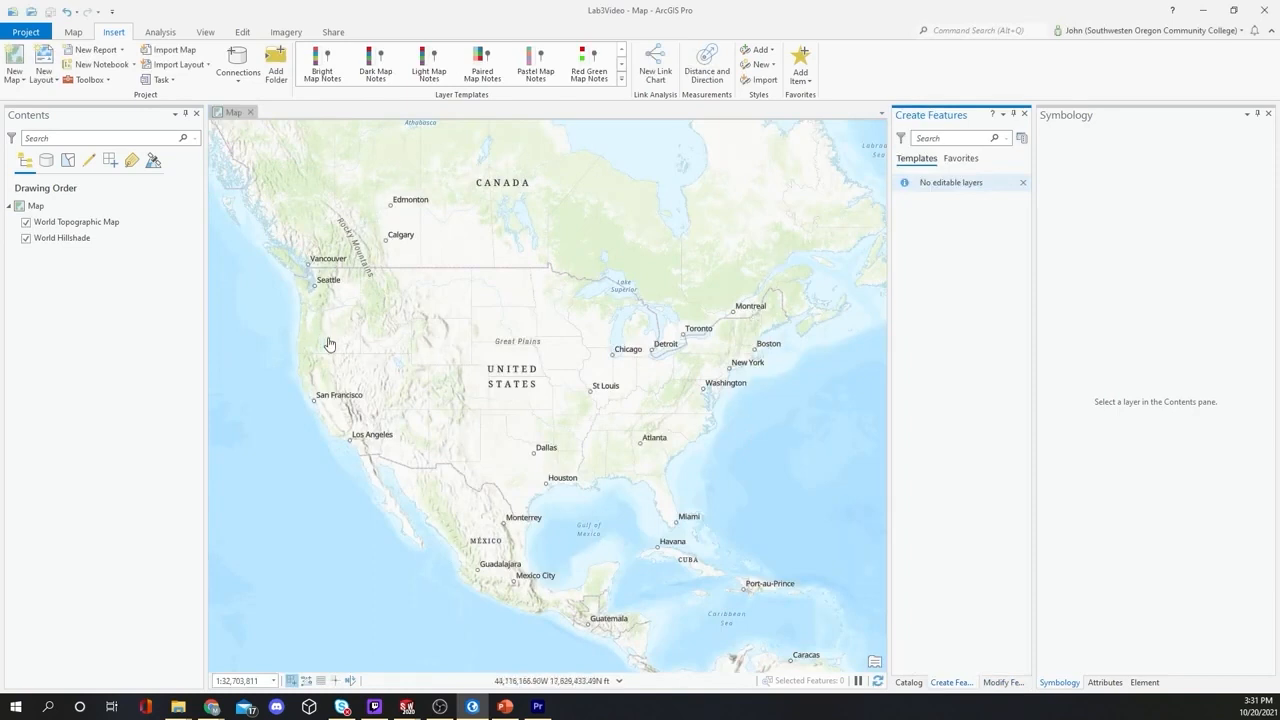
Step: Add the Roads.shp and Streams.shp shapefiles from the Lab_3_ Creating_Base_Map folder to the map
click(73, 33)
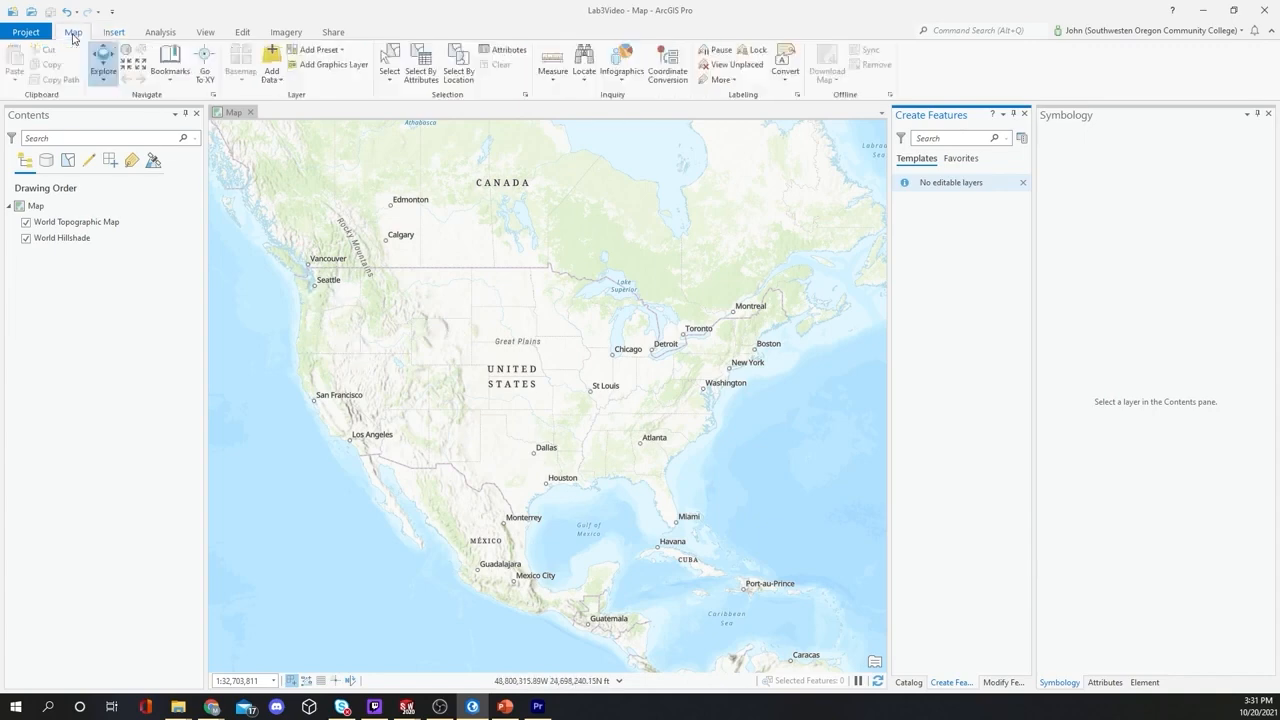
click(272, 80)
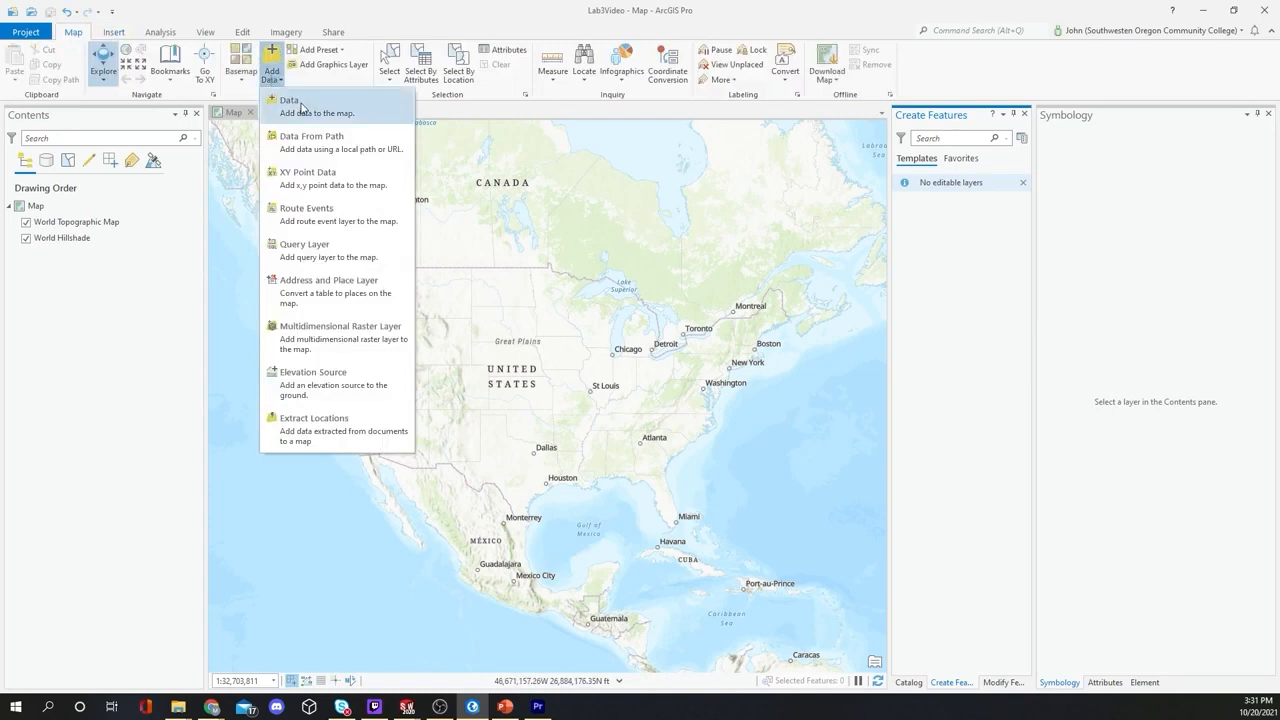
click(302, 108)
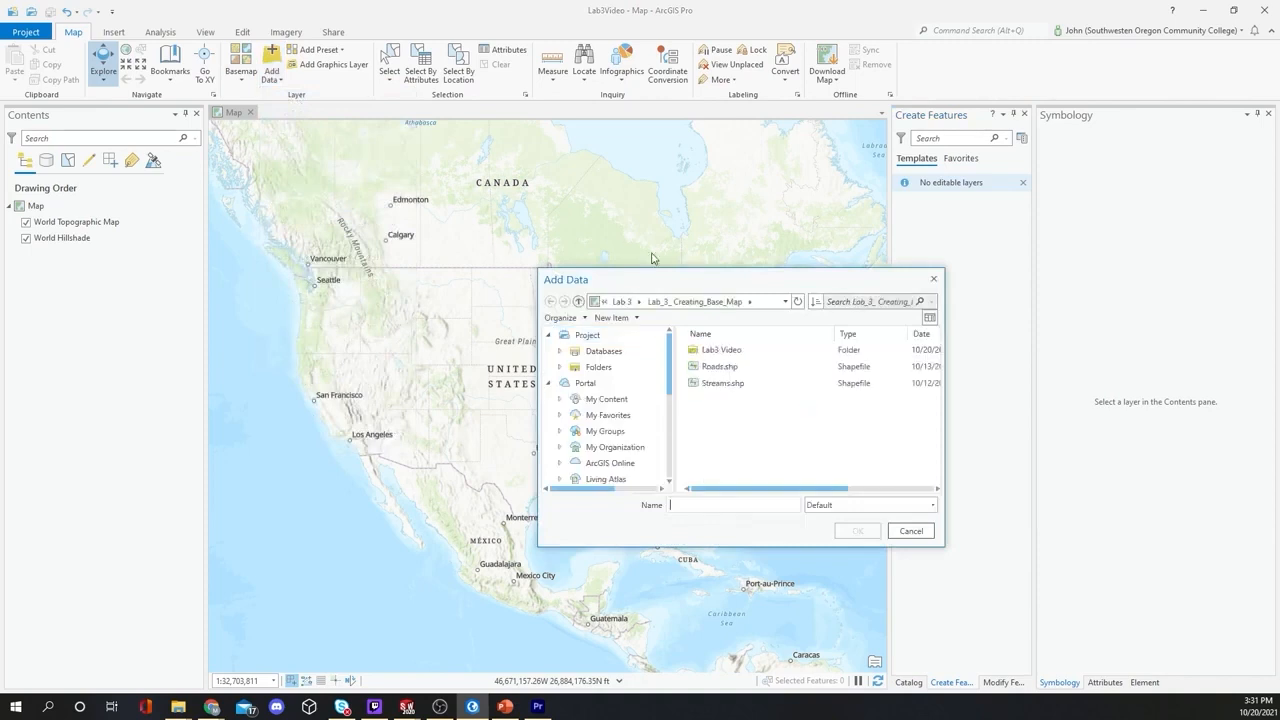
click(714, 368)
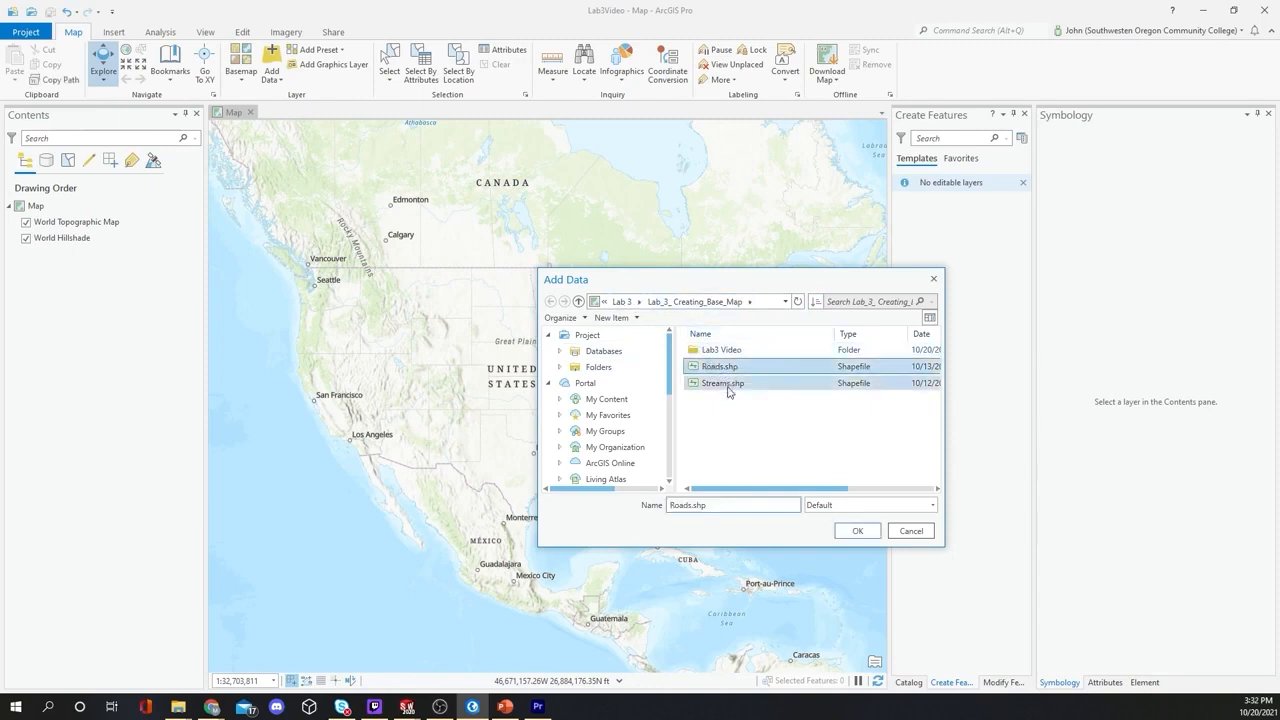
ctrl+click(724, 384)
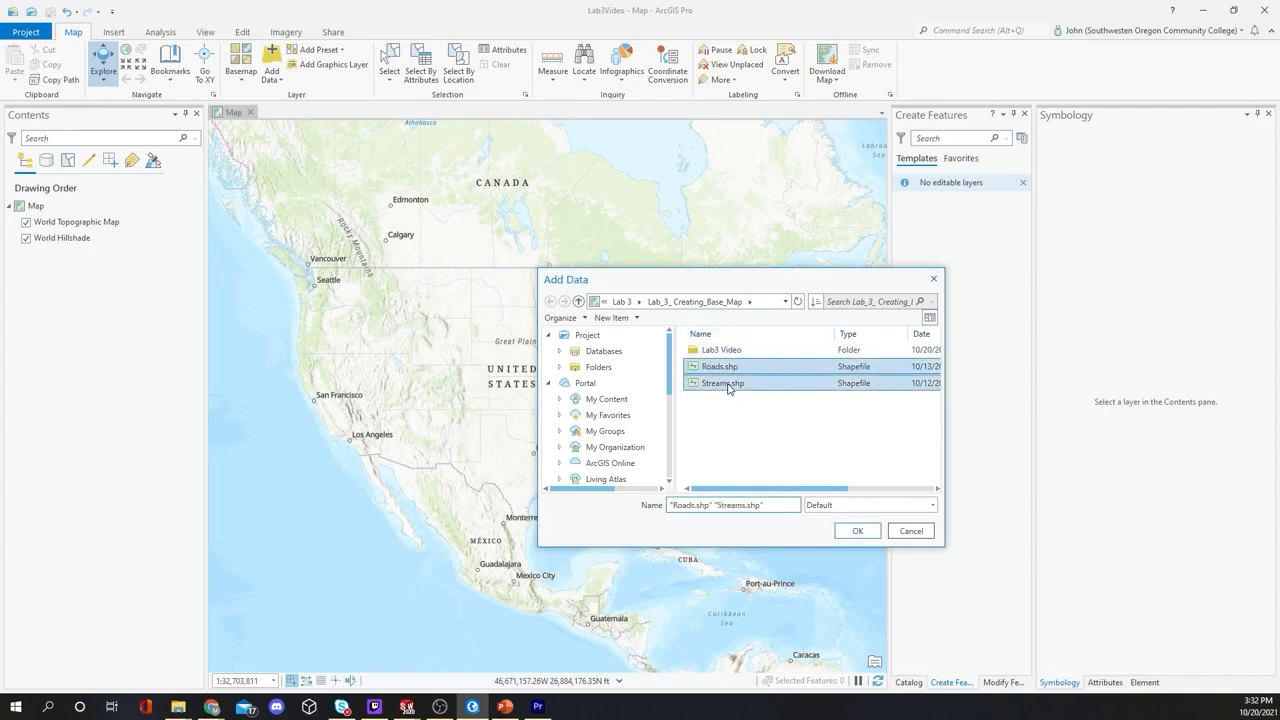
click(858, 533)
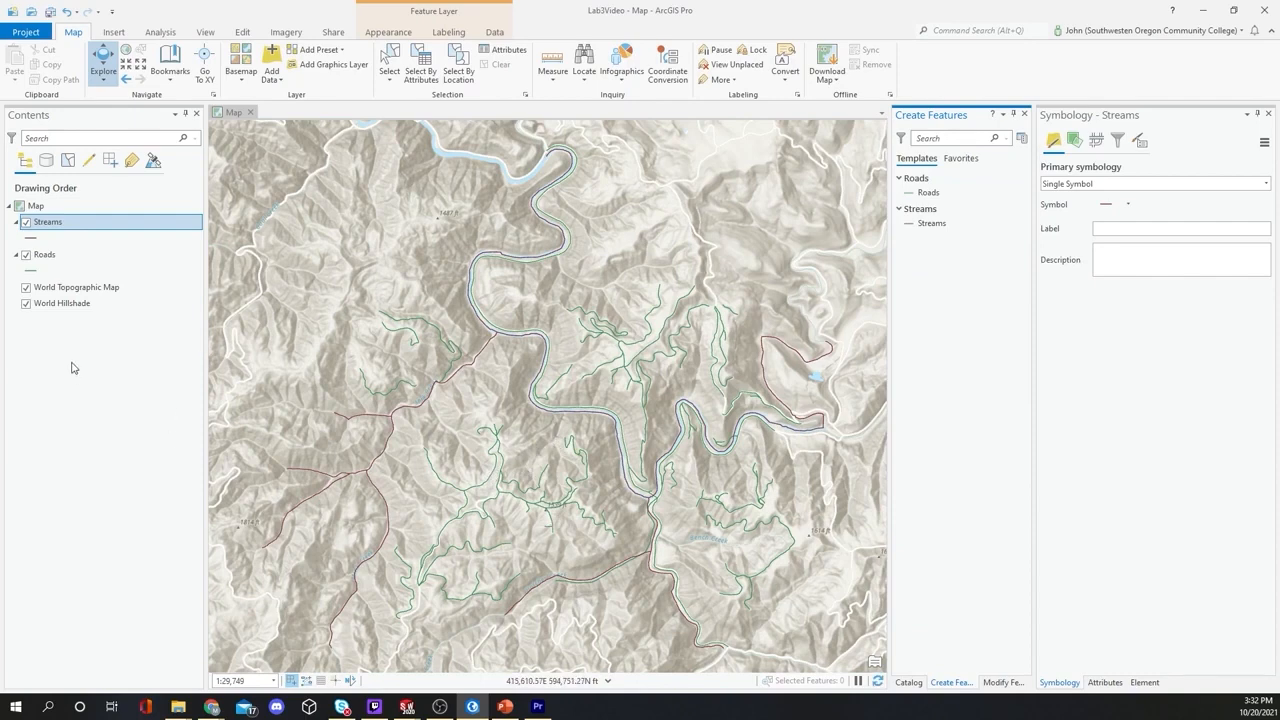
Step: Hide the World Topographic Map and World Hillshade basemap layers
click(25, 288)
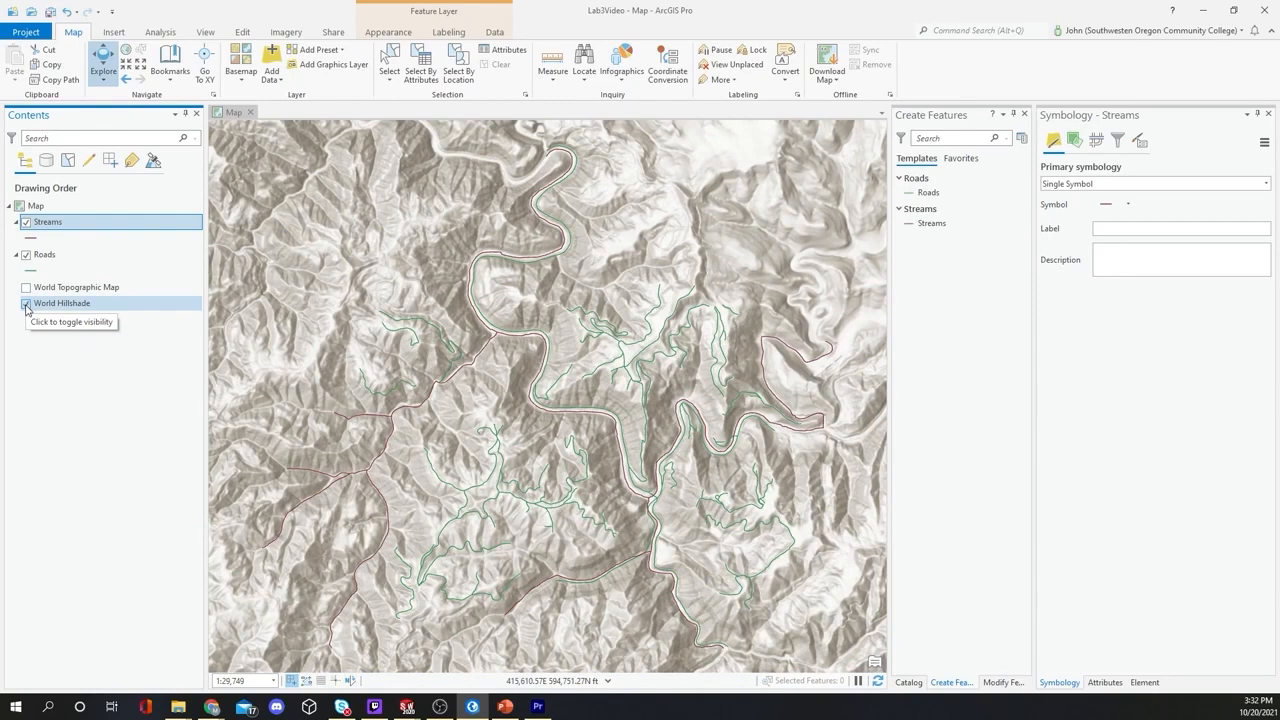
click(26, 305)
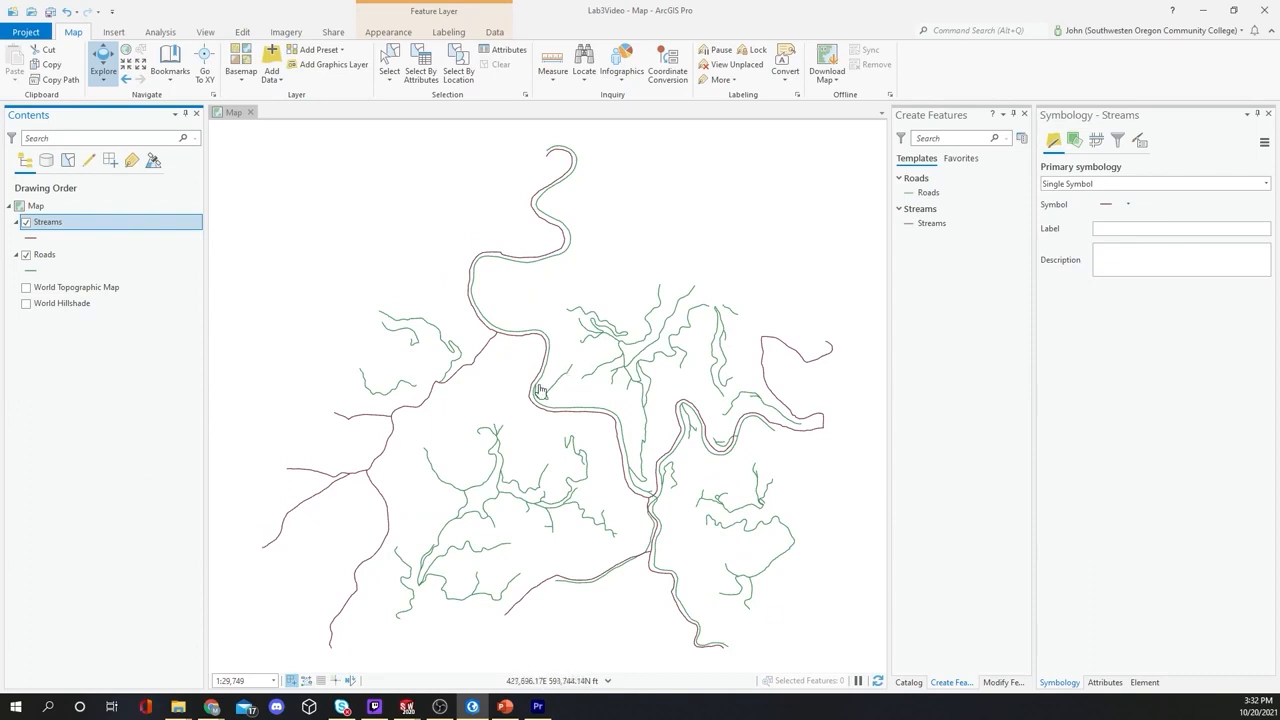
Step: Switch to Chrome, search for "oregon geospatial database" and open the Oregon Spatial Data Library through the state's map and data resources page
mouse_move(215, 712)
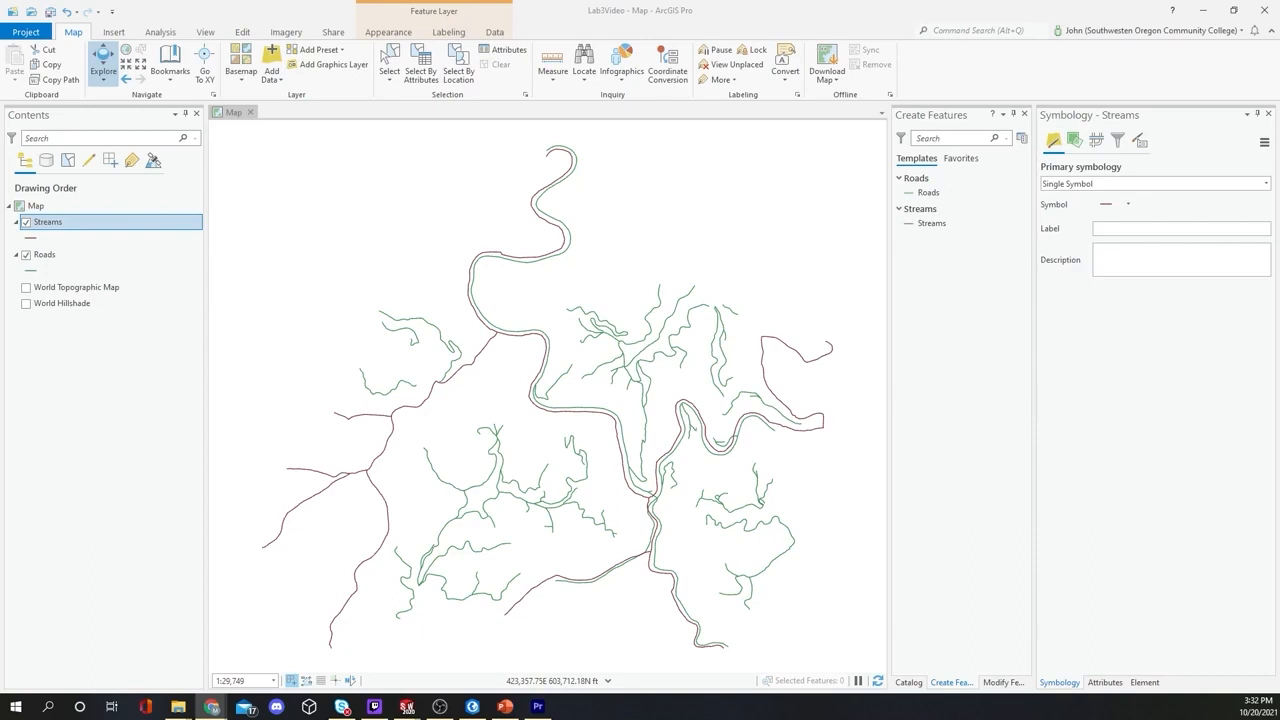
drag(840, 0, 910, 55)
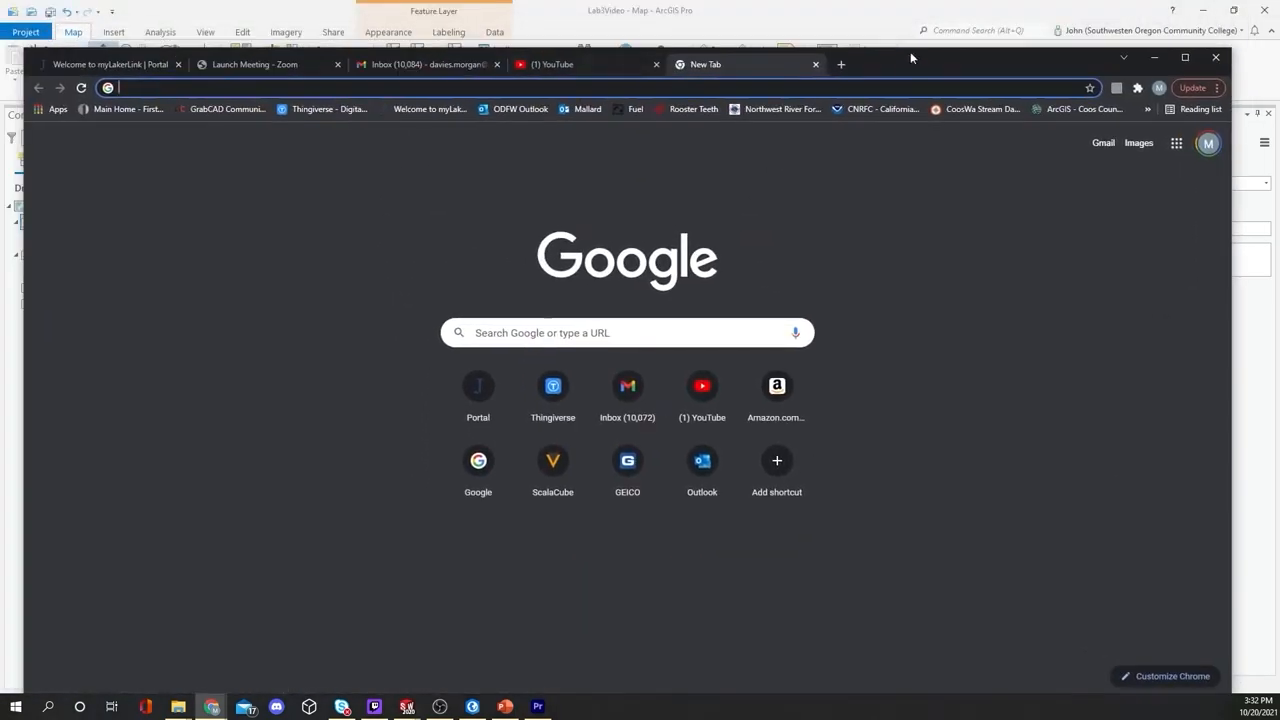
click(1184, 58)
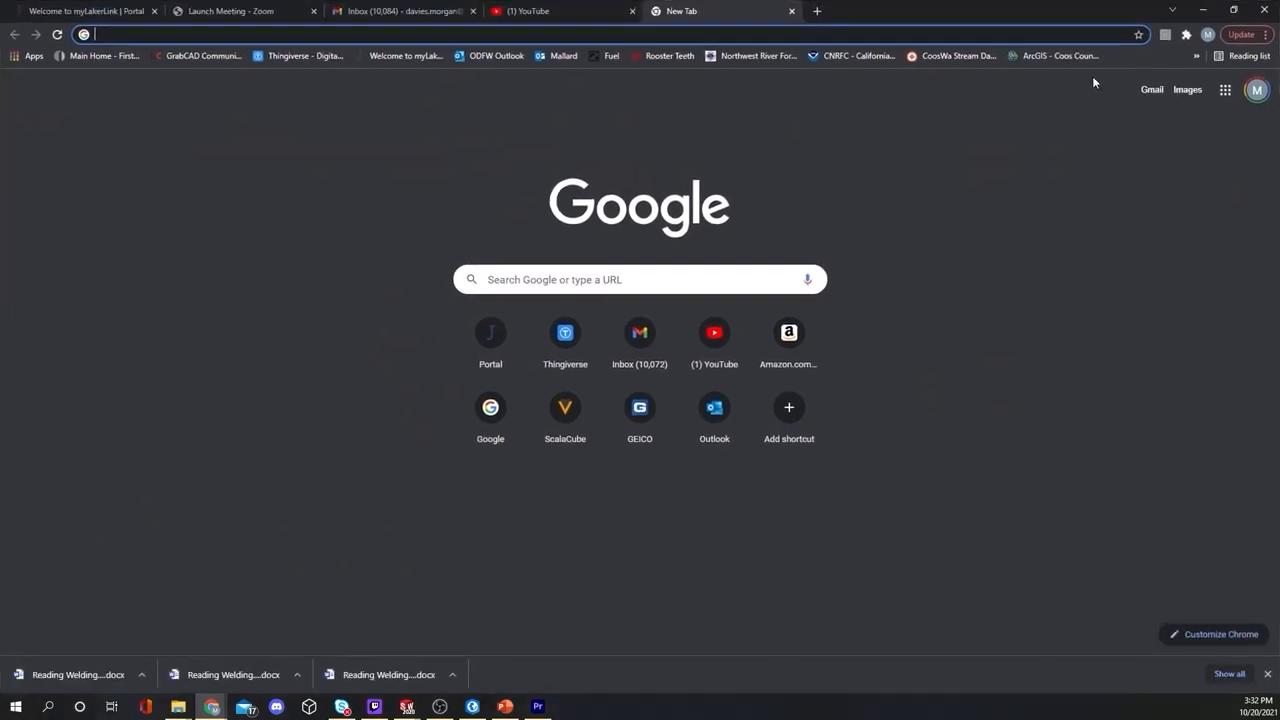
click(136, 34)
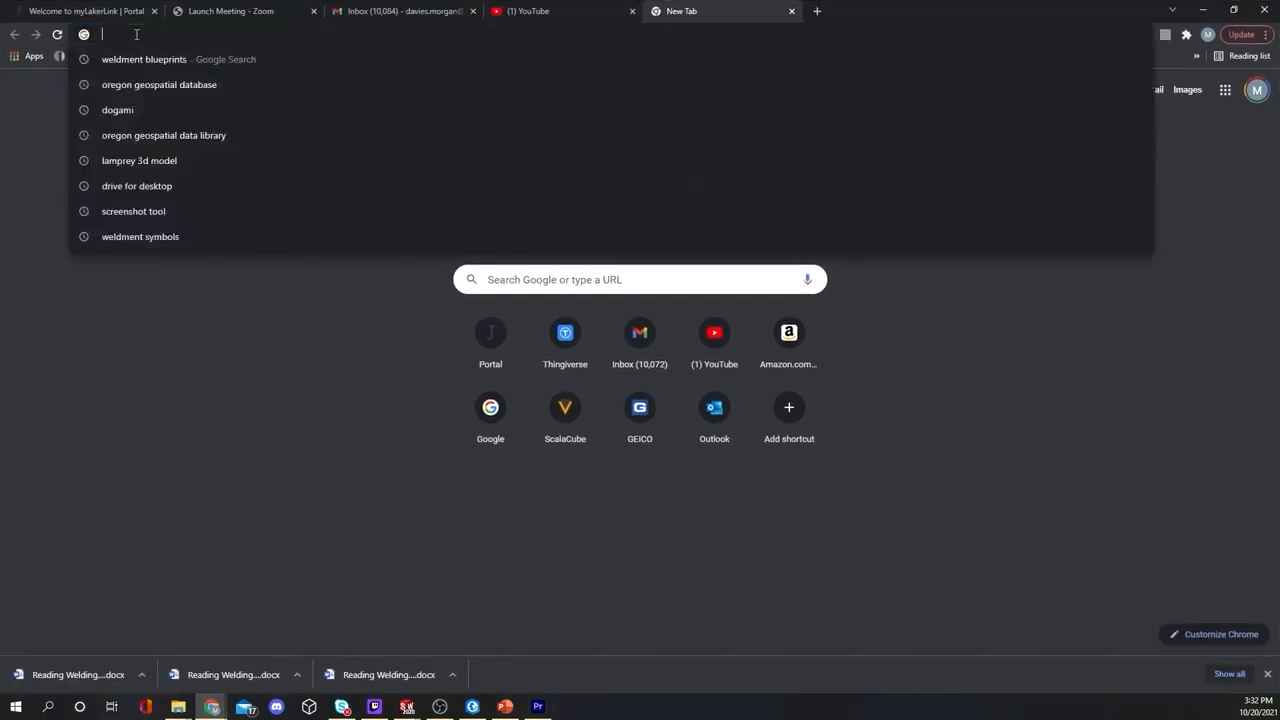
click(200, 85)
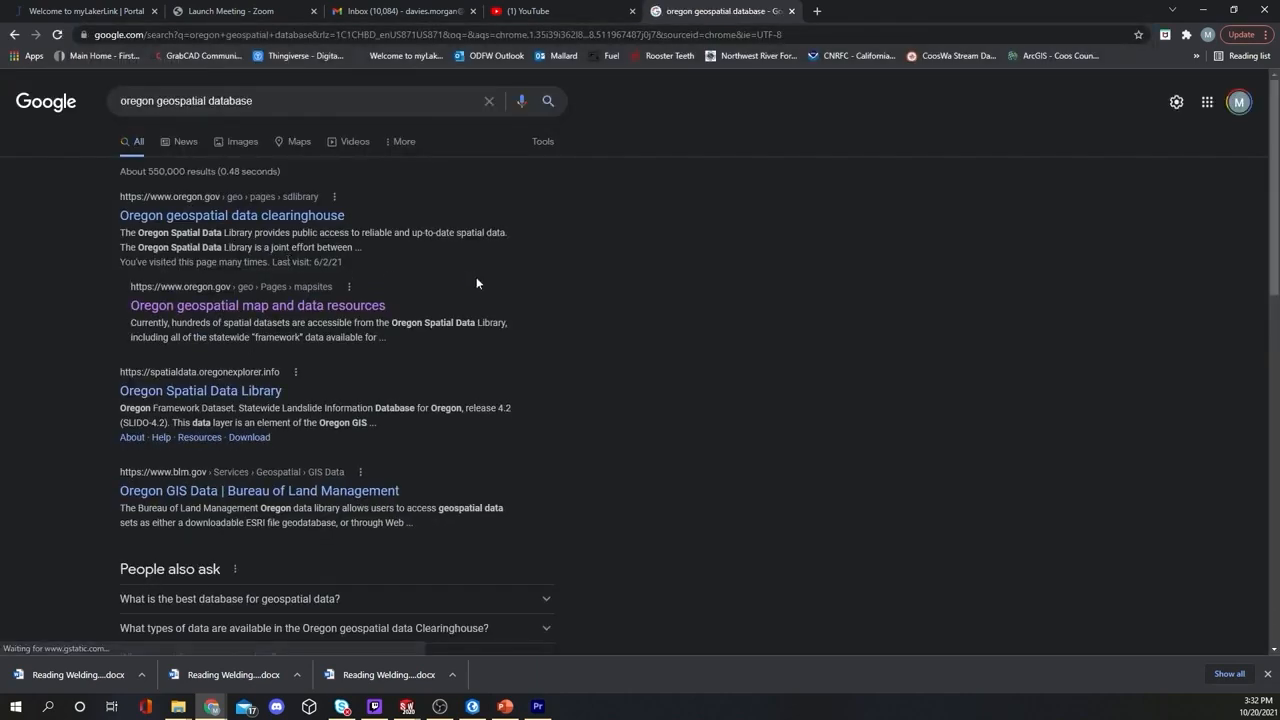
click(313, 310)
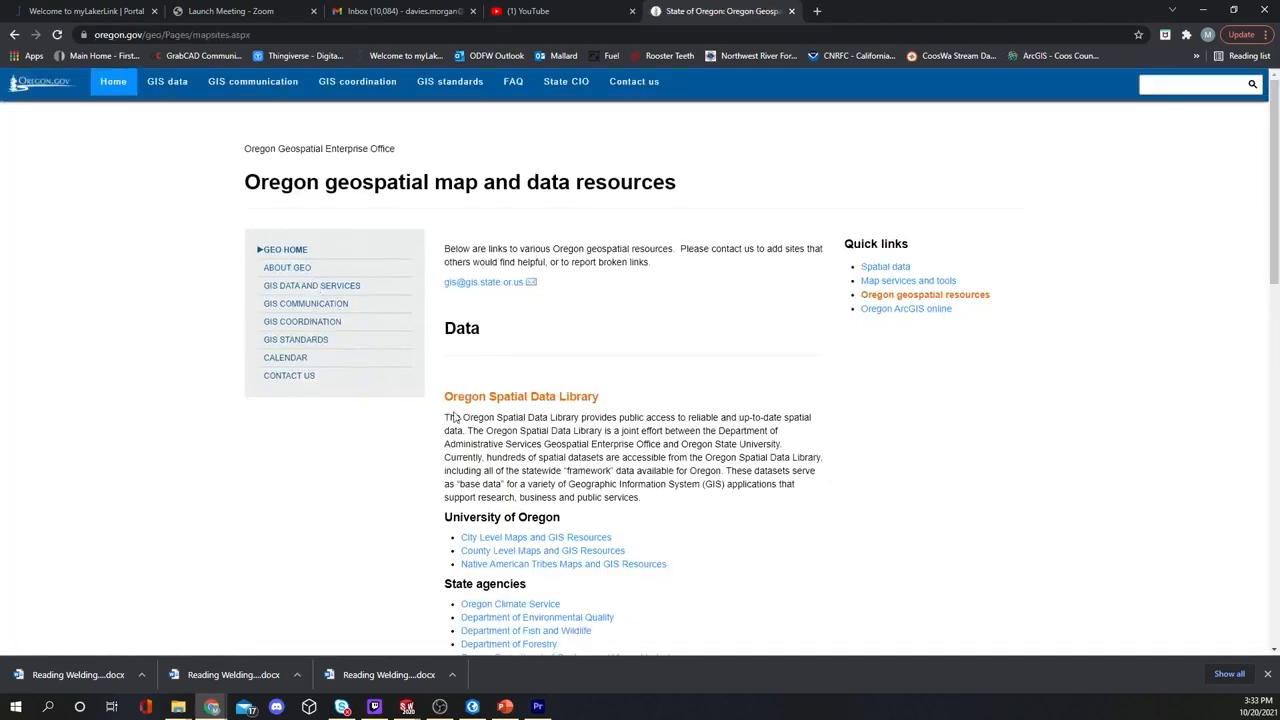
click(518, 400)
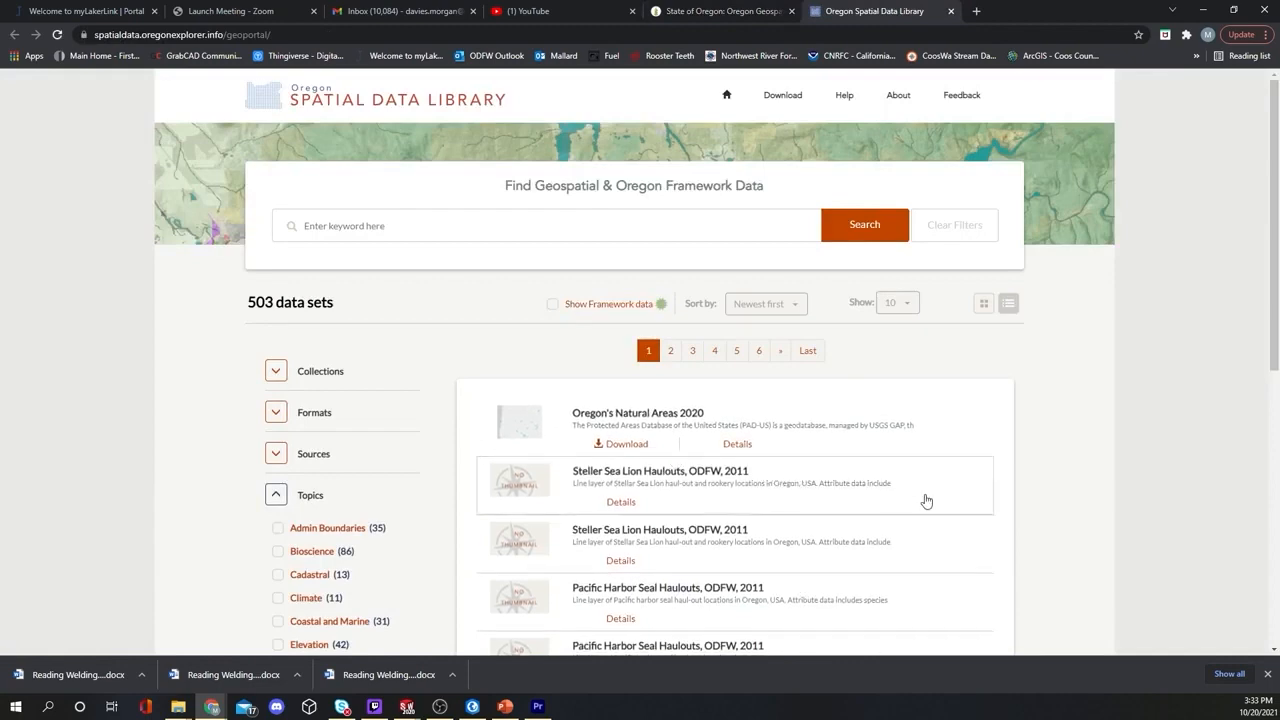
Step: Filter the Oregon Spatial Data Library's data sets by the Imagery topic
scroll(906, 471, down, 2)
scroll(906, 471, up, 2)
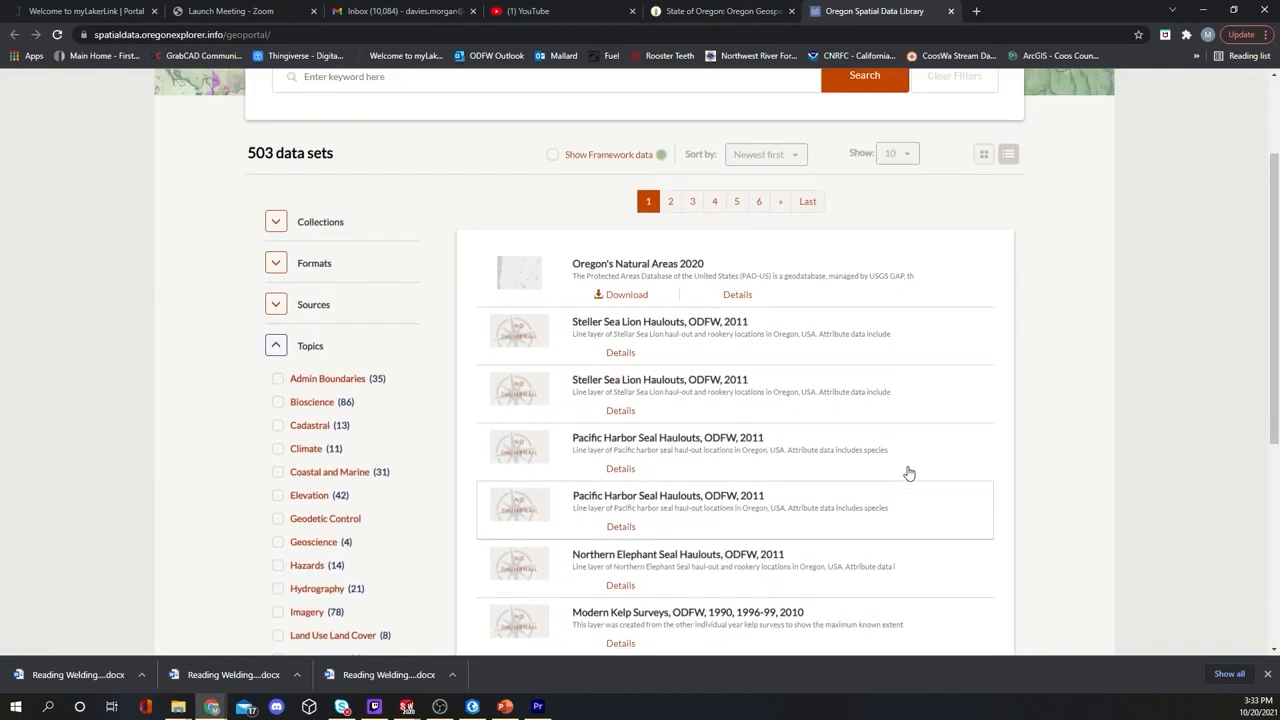
scroll(618, 466, down, 2)
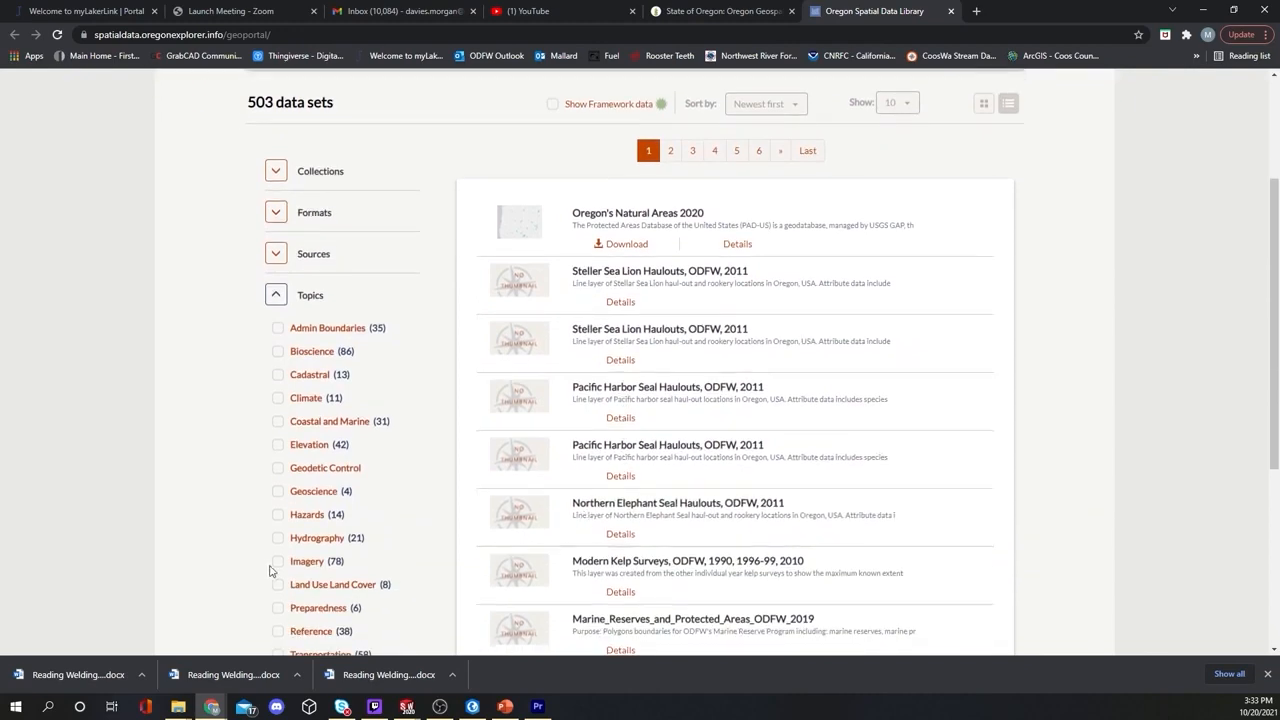
click(279, 563)
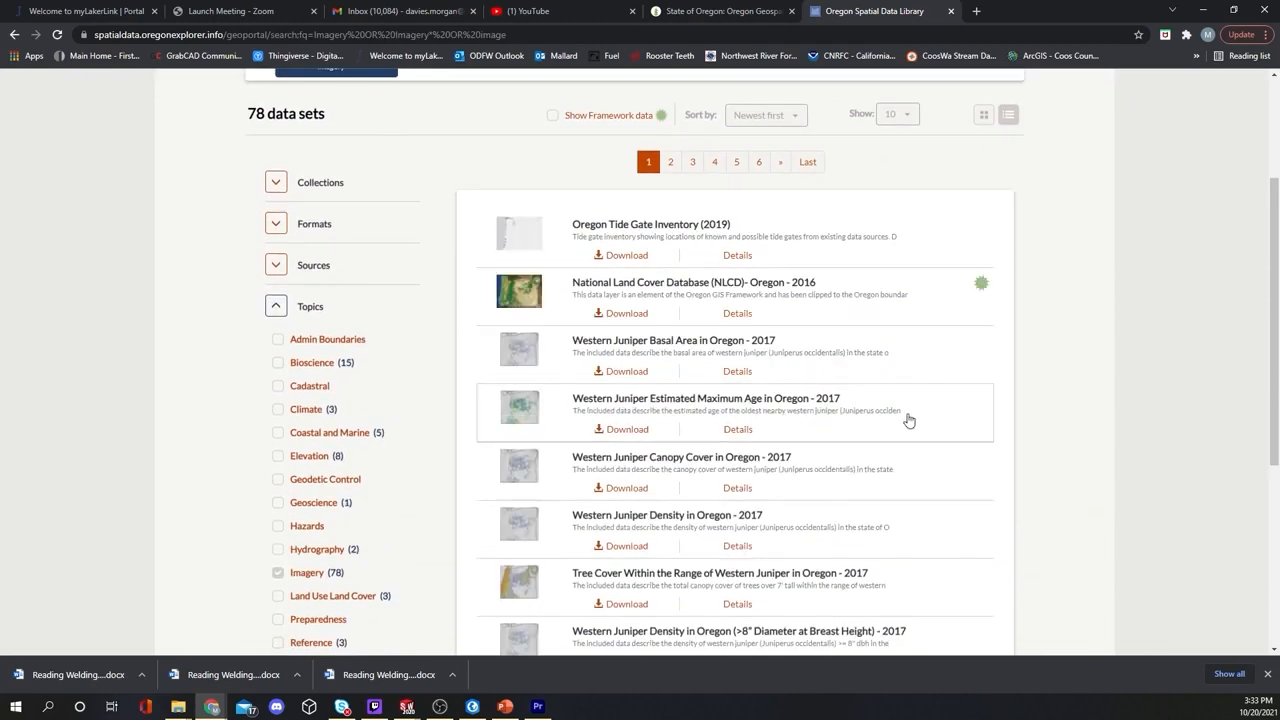
Step: Look through the first four result pages of Imagery data sets for aerial imagery services
scroll(908, 423, down, 2)
scroll(910, 421, down, 1)
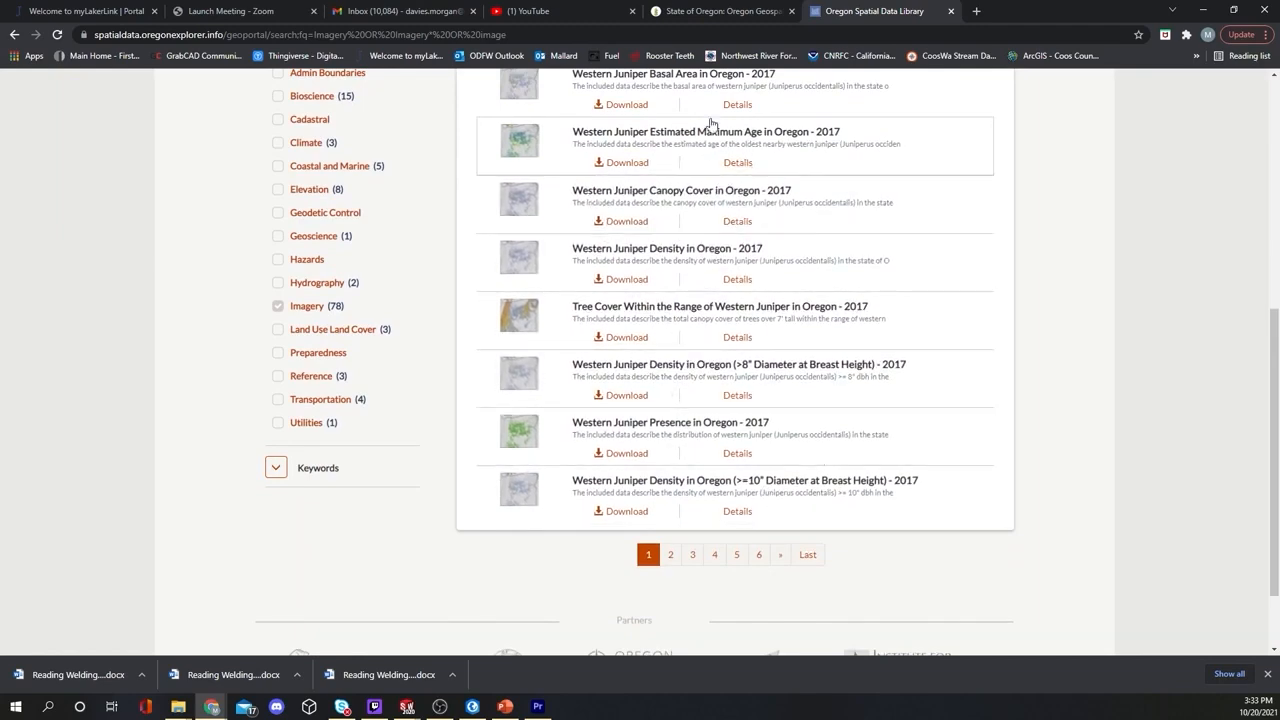
scroll(714, 314, up, 2)
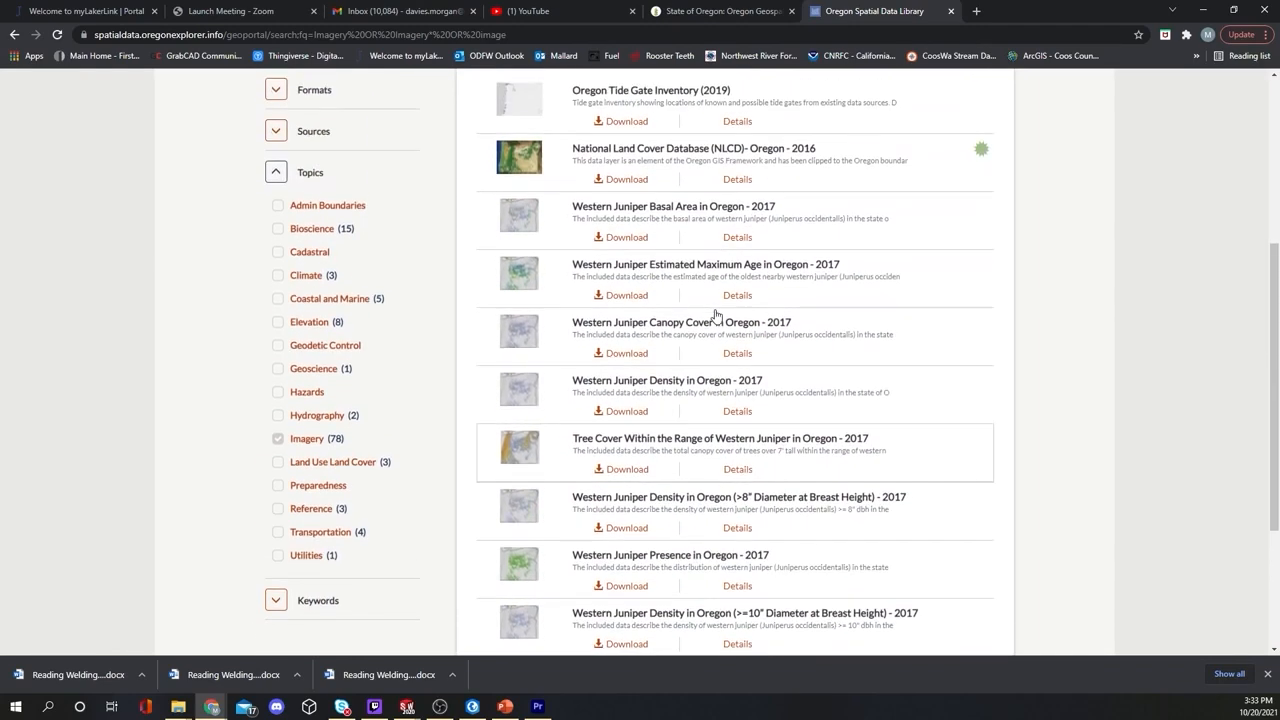
scroll(715, 315, up, 1)
scroll(715, 315, down, 3)
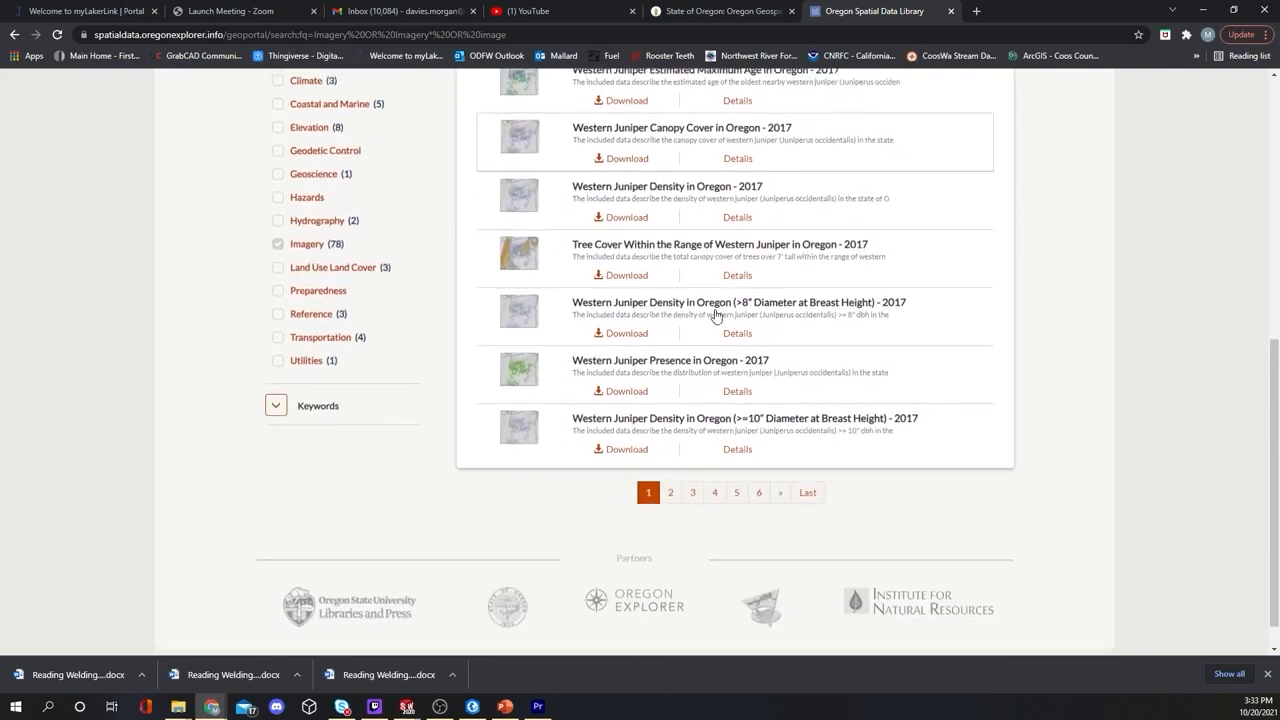
scroll(715, 315, up, 1)
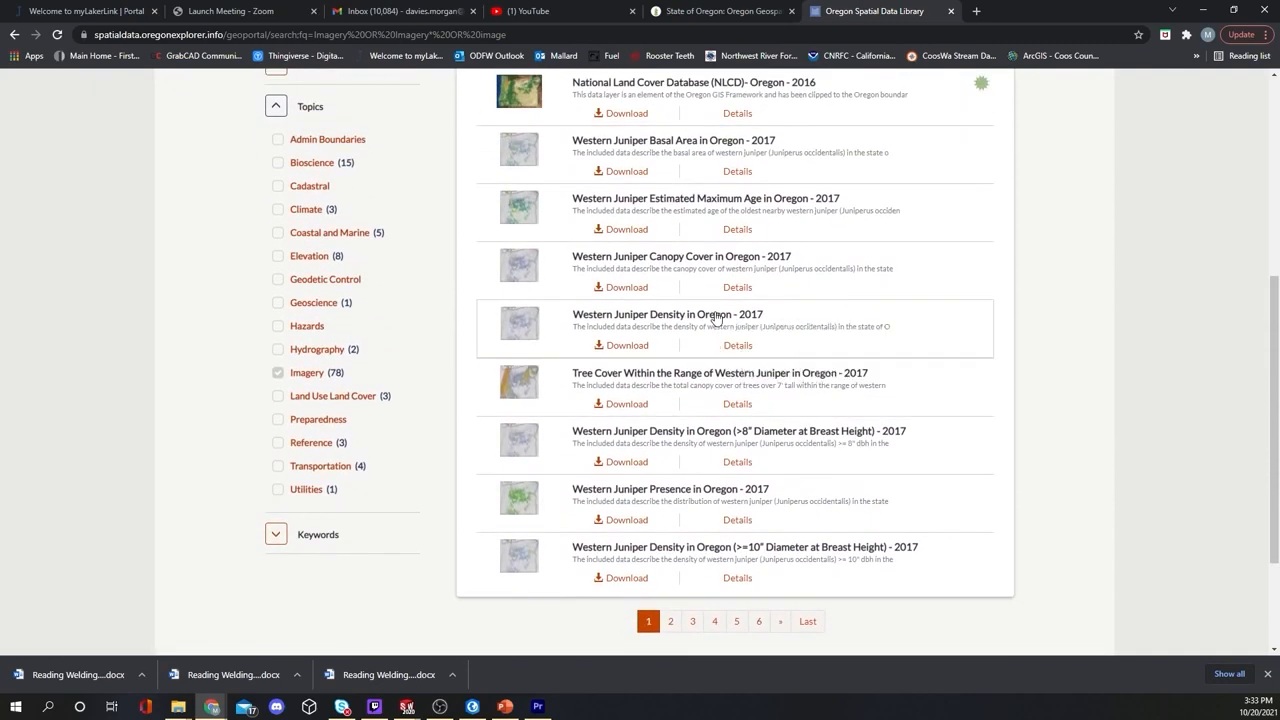
scroll(715, 315, up, 1)
scroll(715, 315, down, 3)
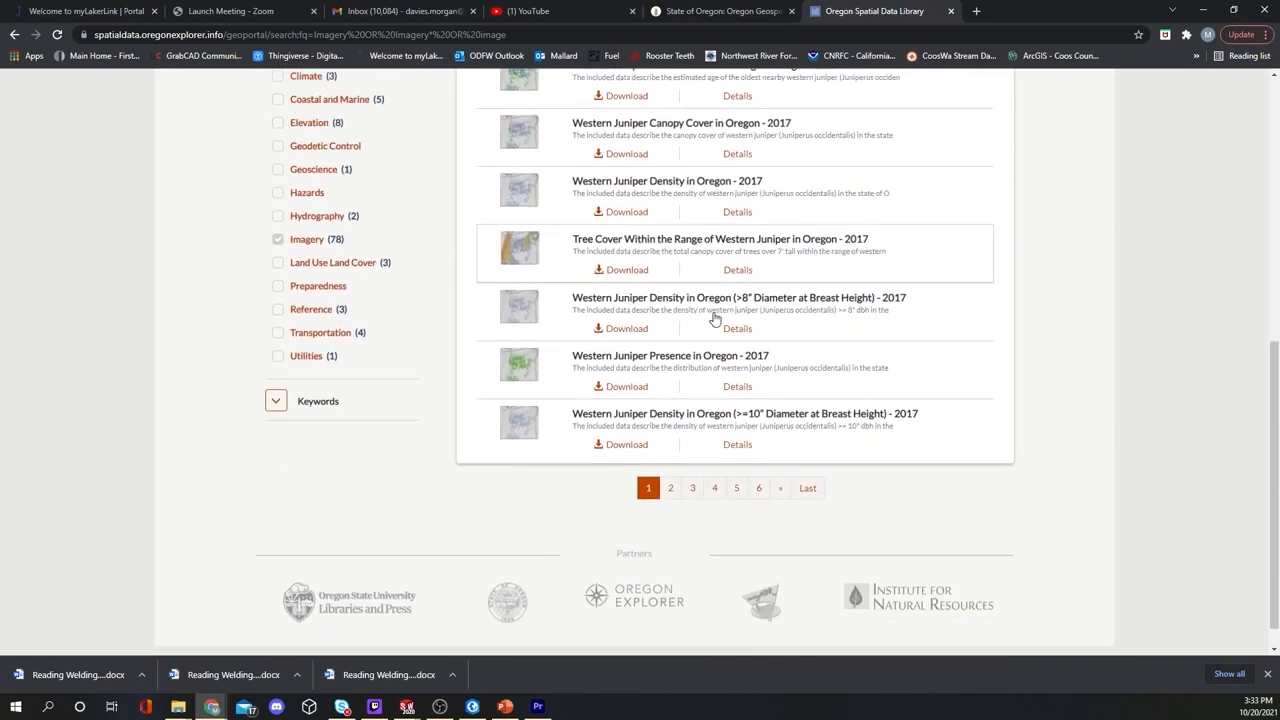
click(670, 457)
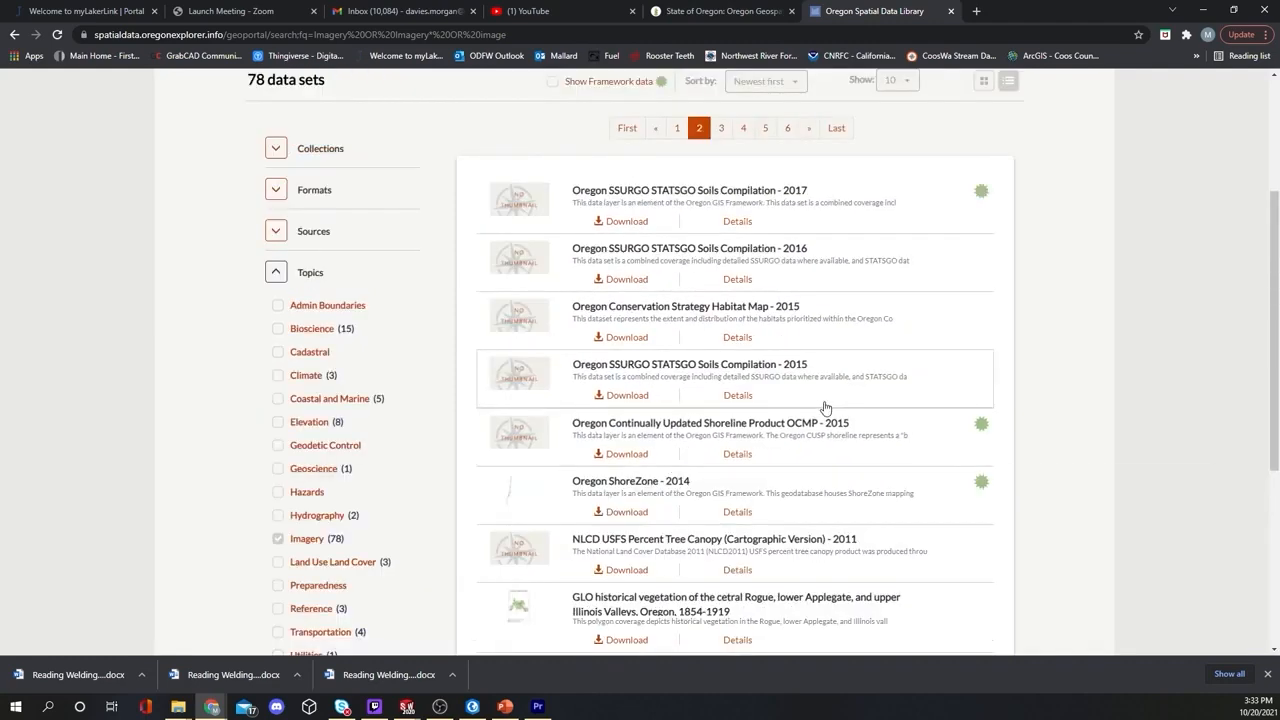
scroll(825, 408, down, 2)
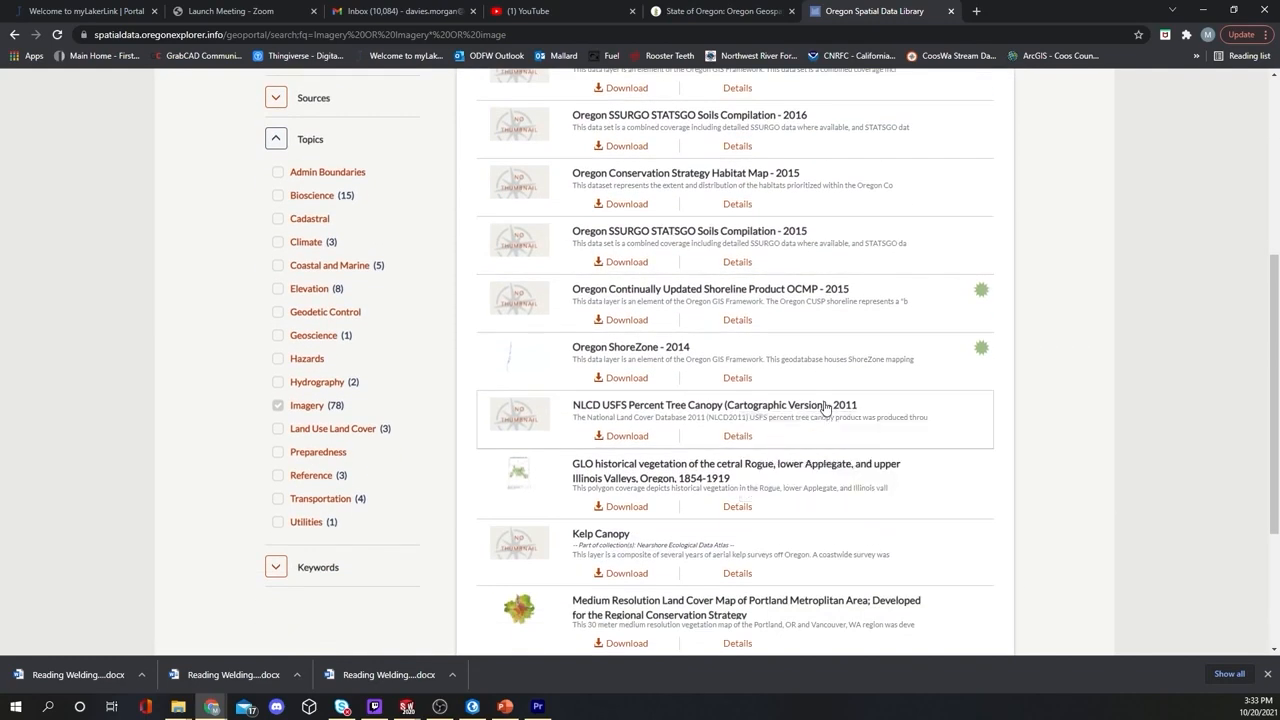
scroll(825, 408, down, 3)
click(719, 486)
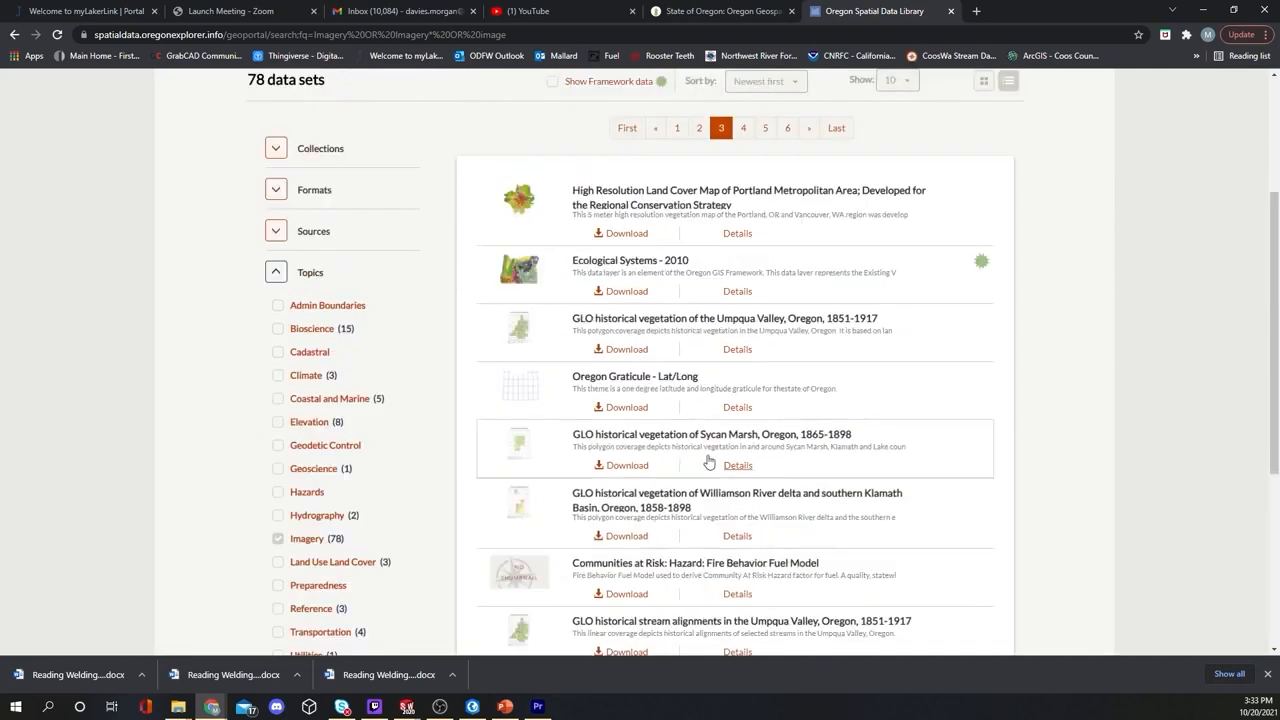
scroll(755, 400, down, 3)
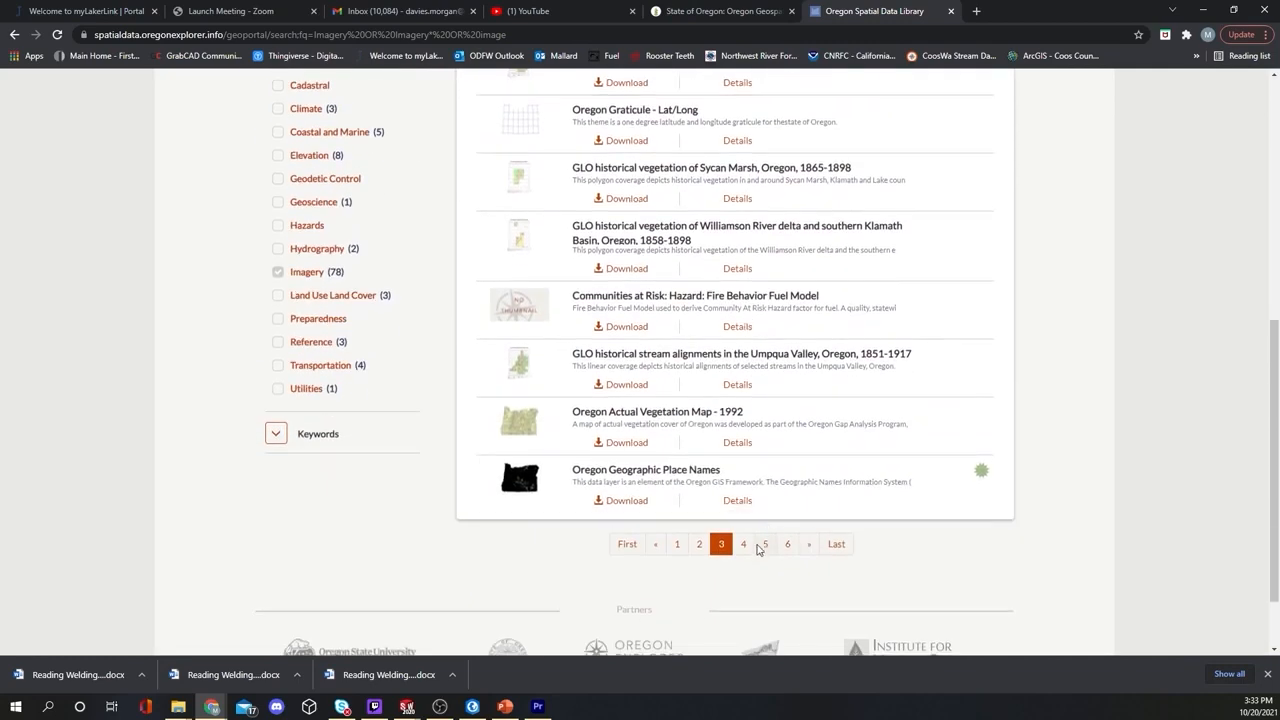
click(743, 544)
scroll(763, 366, down, 1)
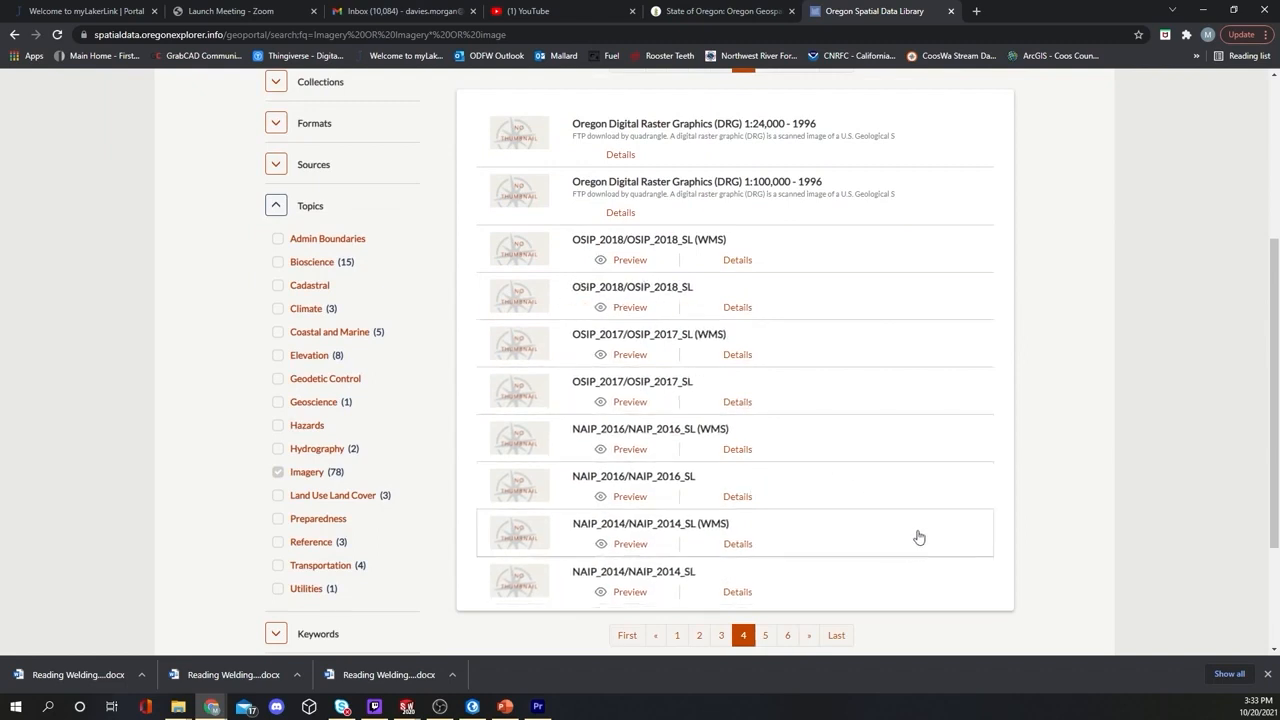
Step: Open the service URL of the OSIP_2018/OSIP_2018_SL (WMS) data set and download its ArcMap layer file
click(641, 243)
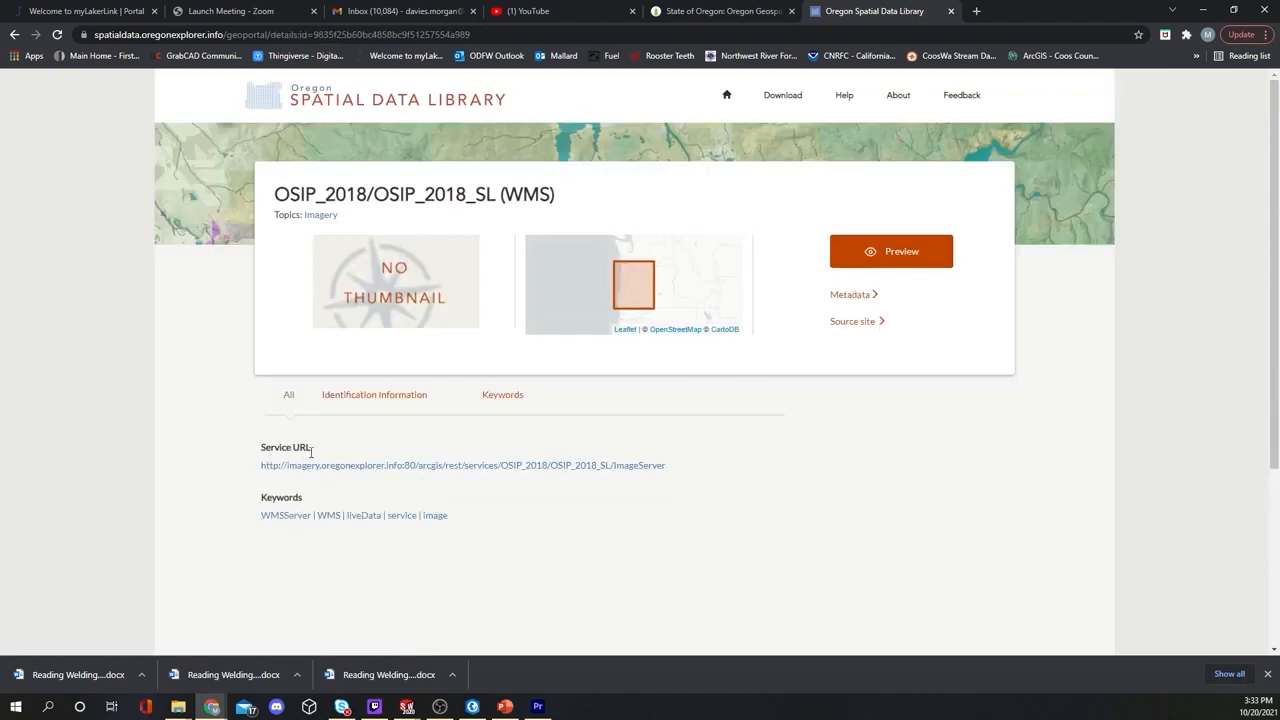
click(394, 470)
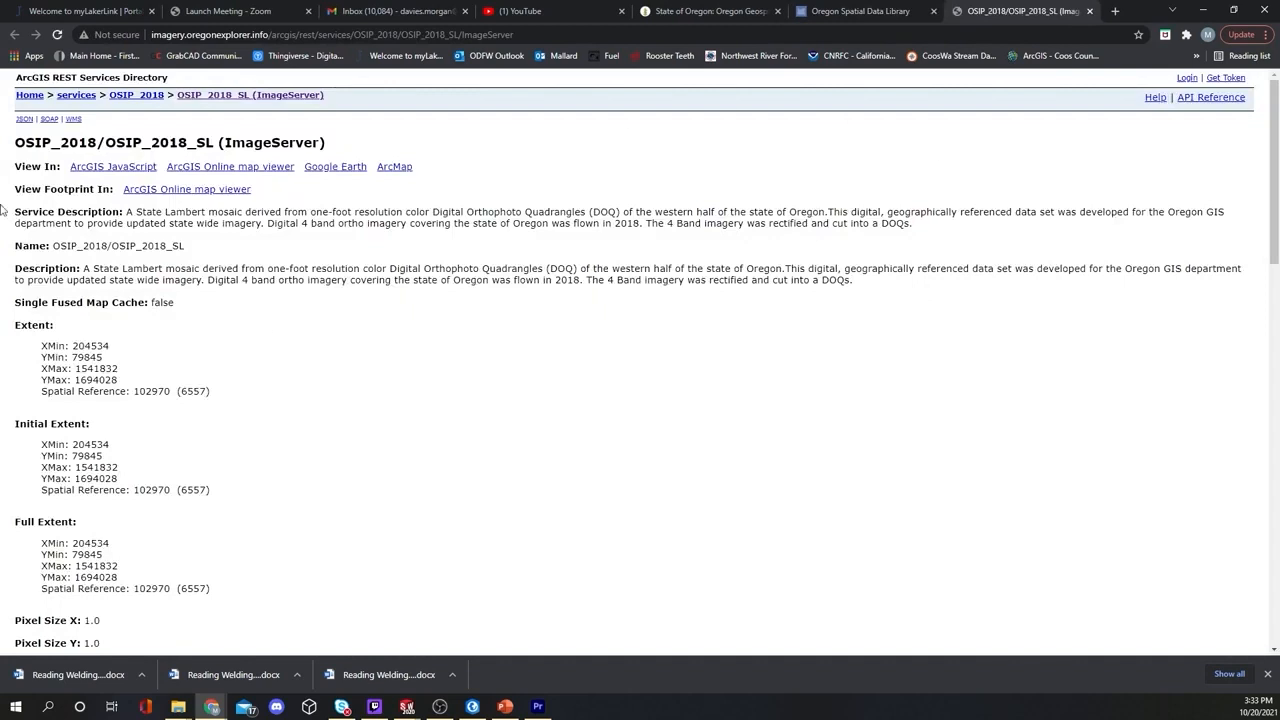
click(397, 168)
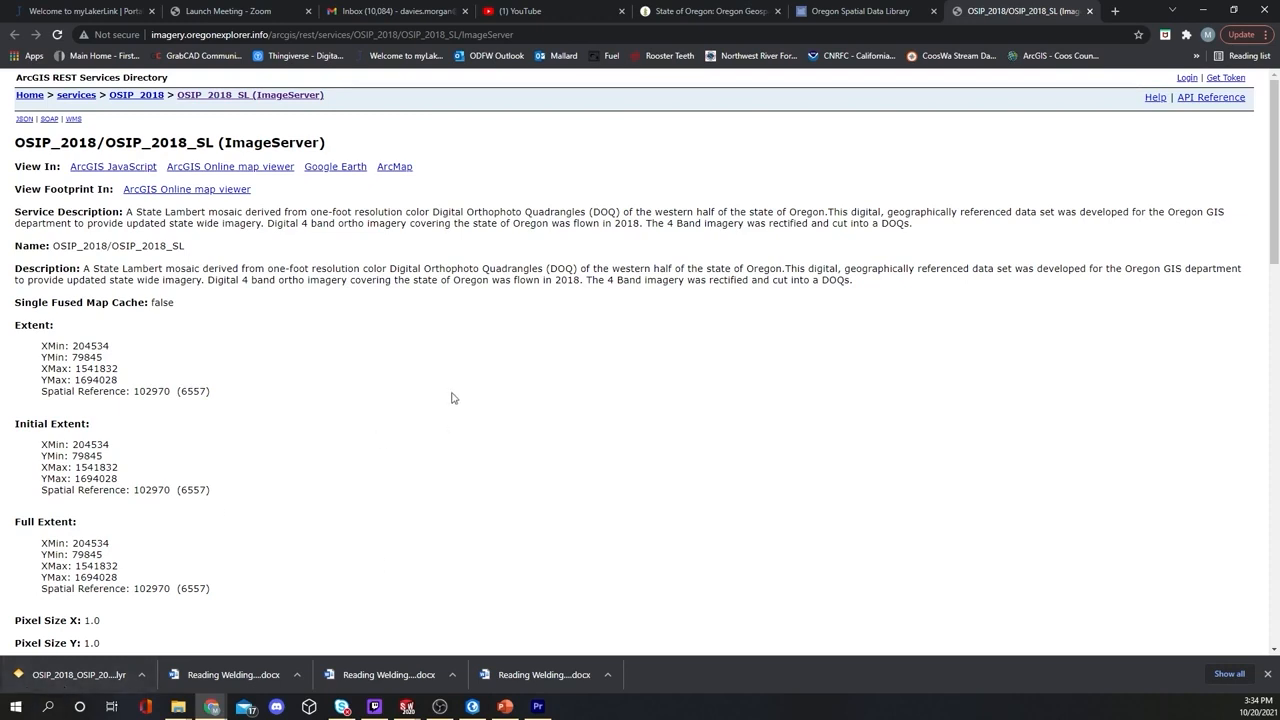
Step: Search the web for "dogami" and open the Lidar page of the Oregon Department of Geology and Mineral Industries
click(521, 38)
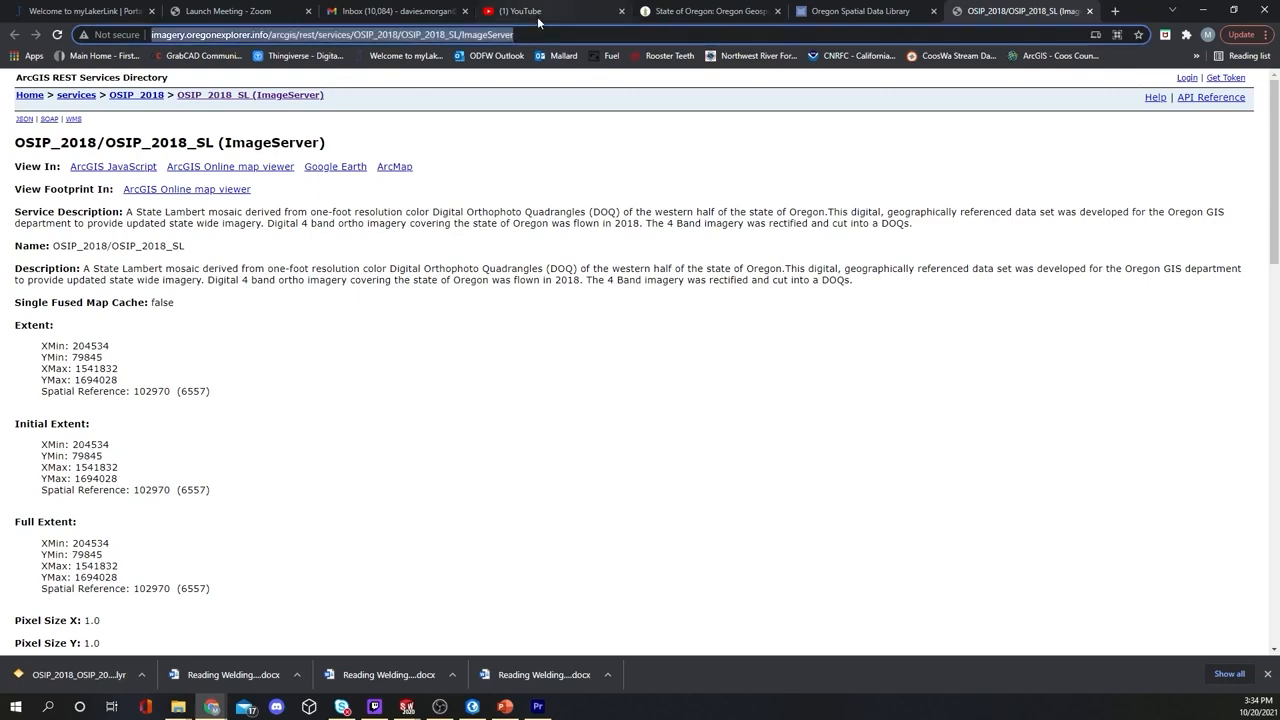
text(dog)
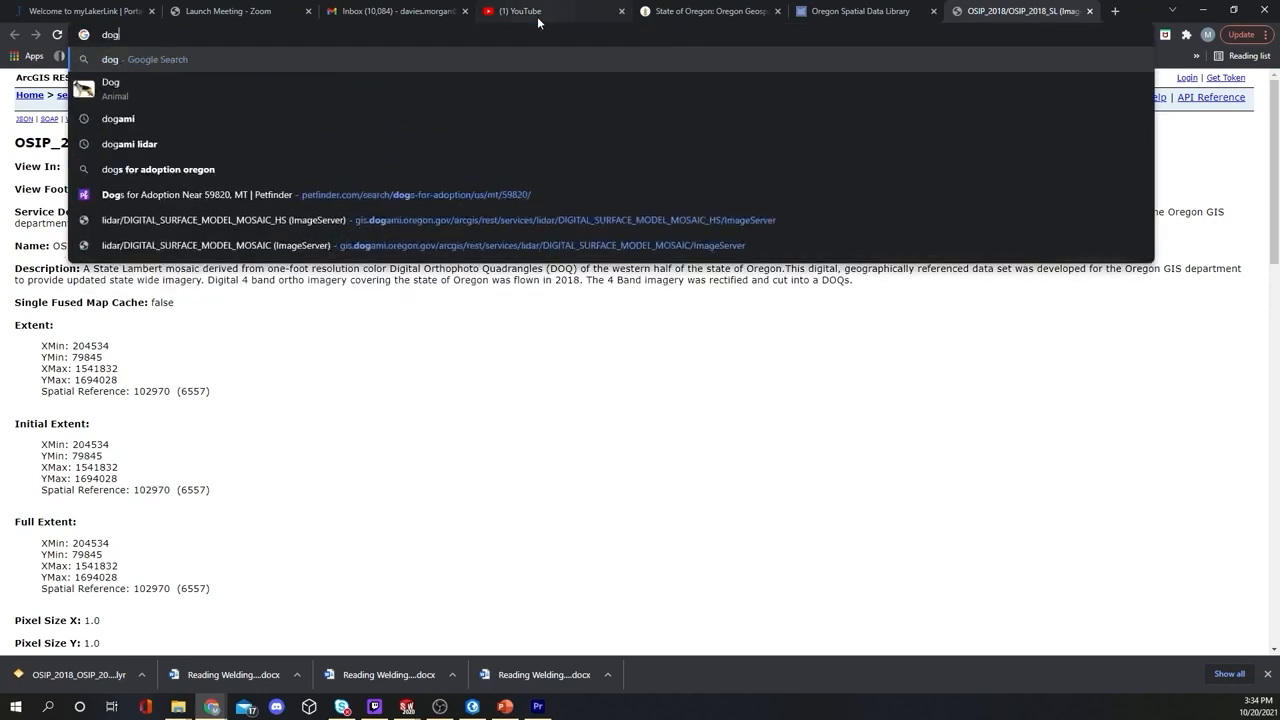
text(ami)
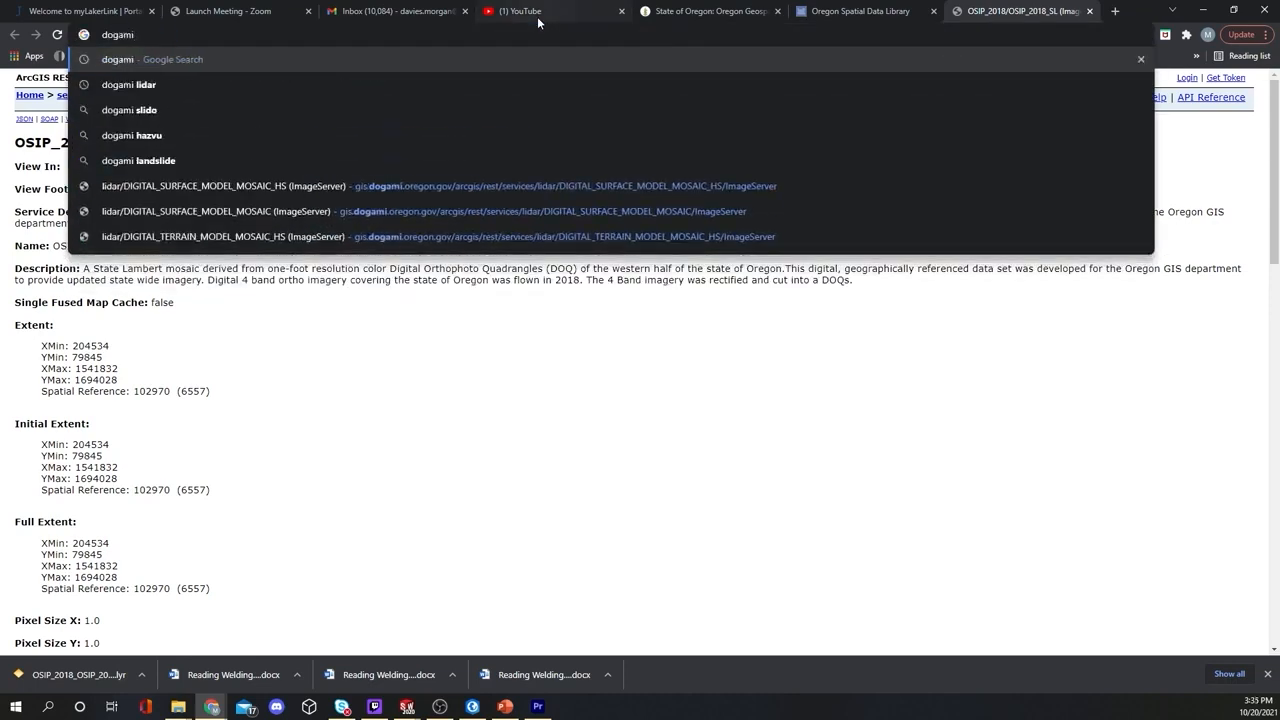
key(Return)
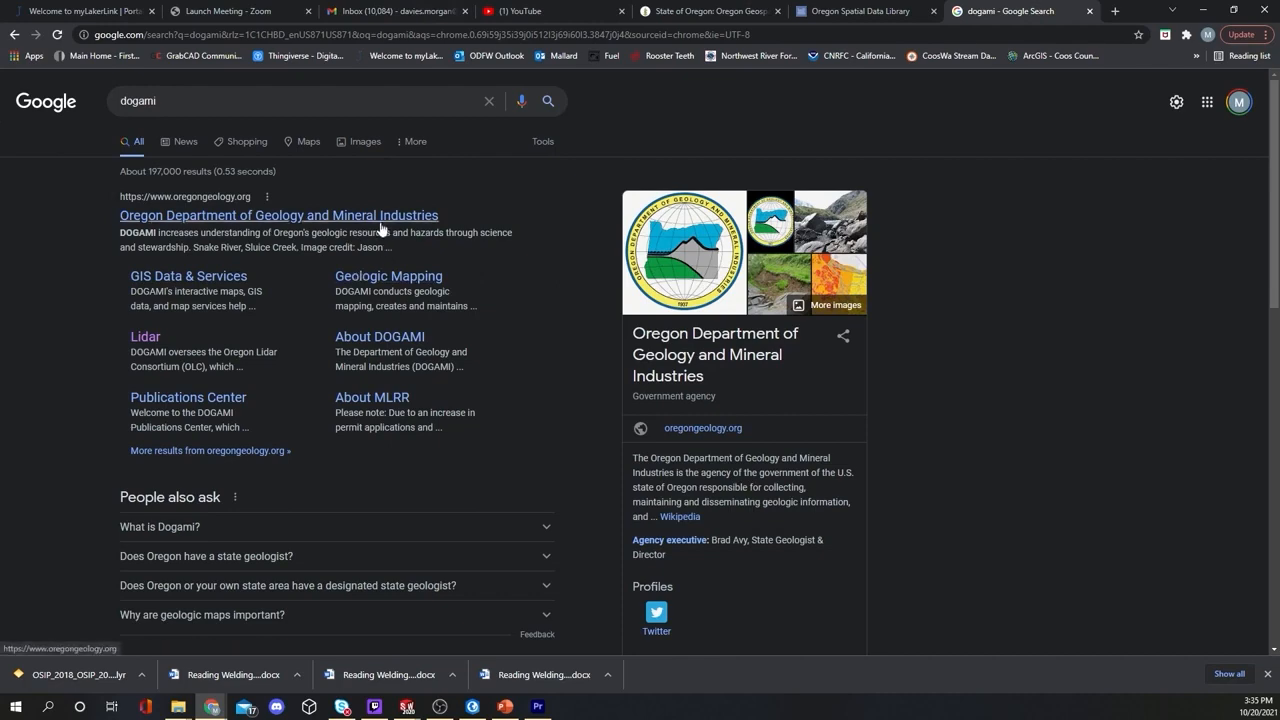
click(146, 340)
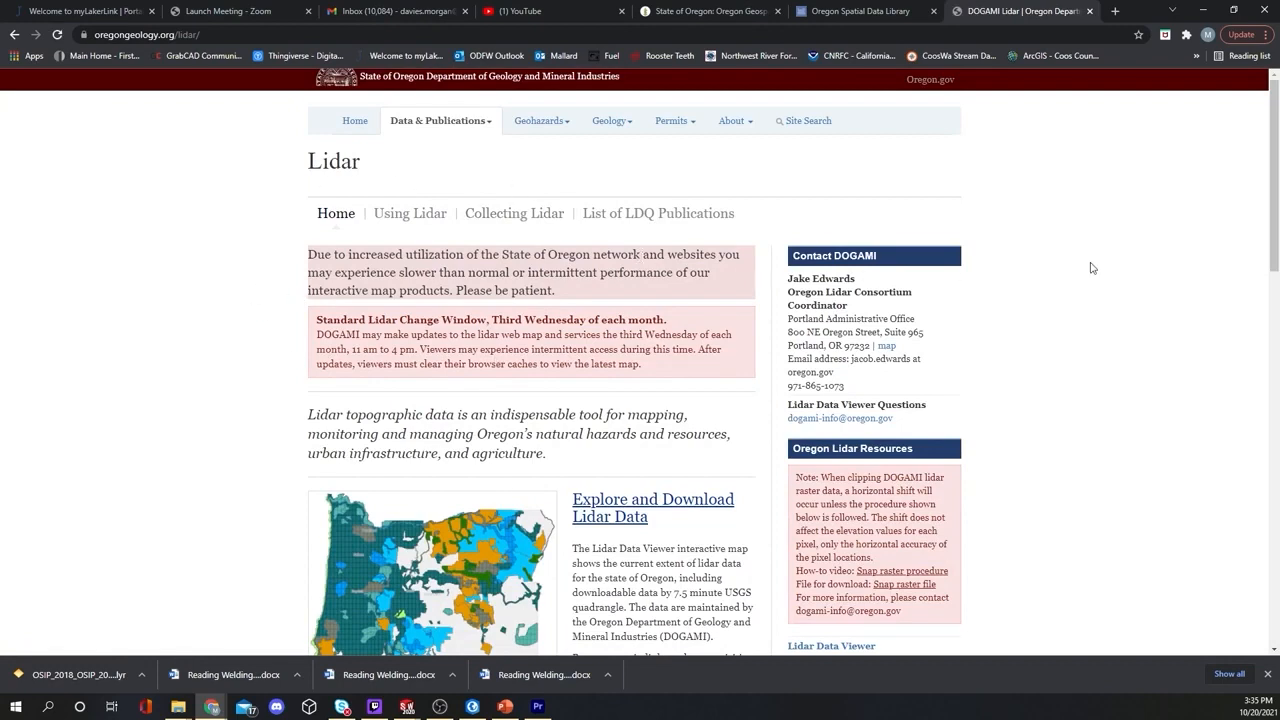
Step: Open the digital elevation model hillshade mosaic (bare earth hillshade) web service and download its ArcMap layer file
scroll(1092, 268, down, 3)
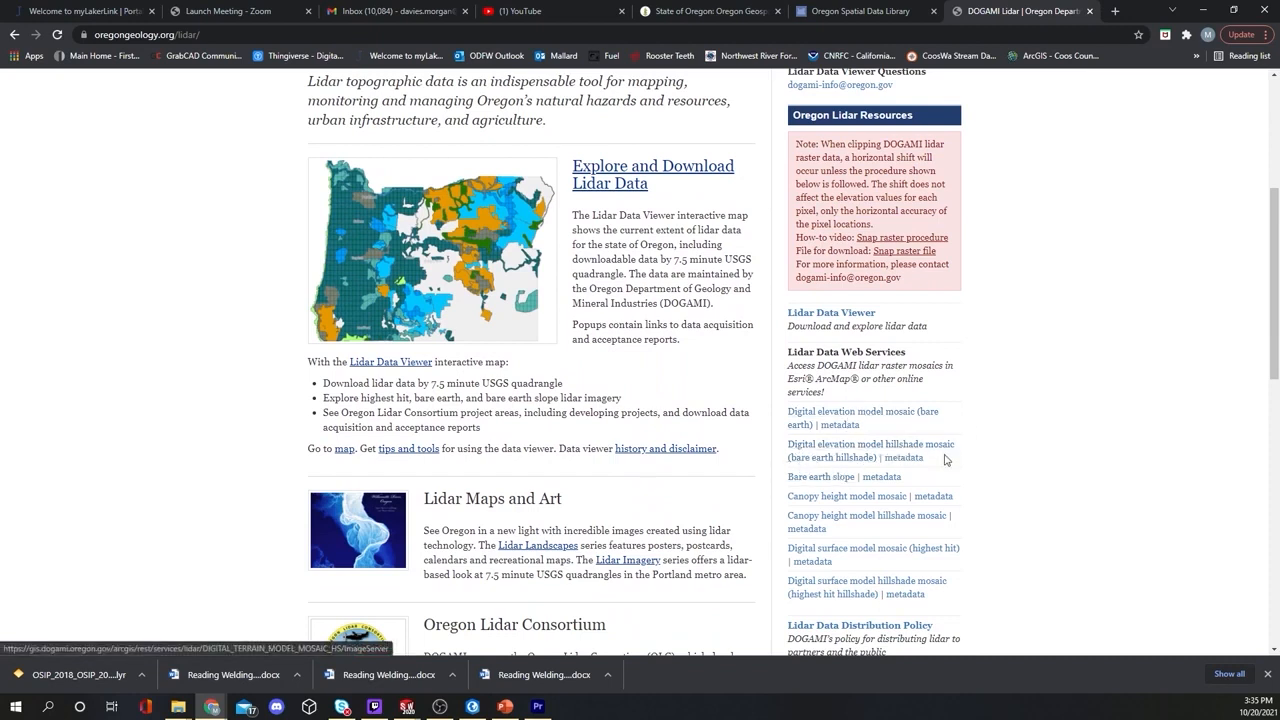
click(871, 455)
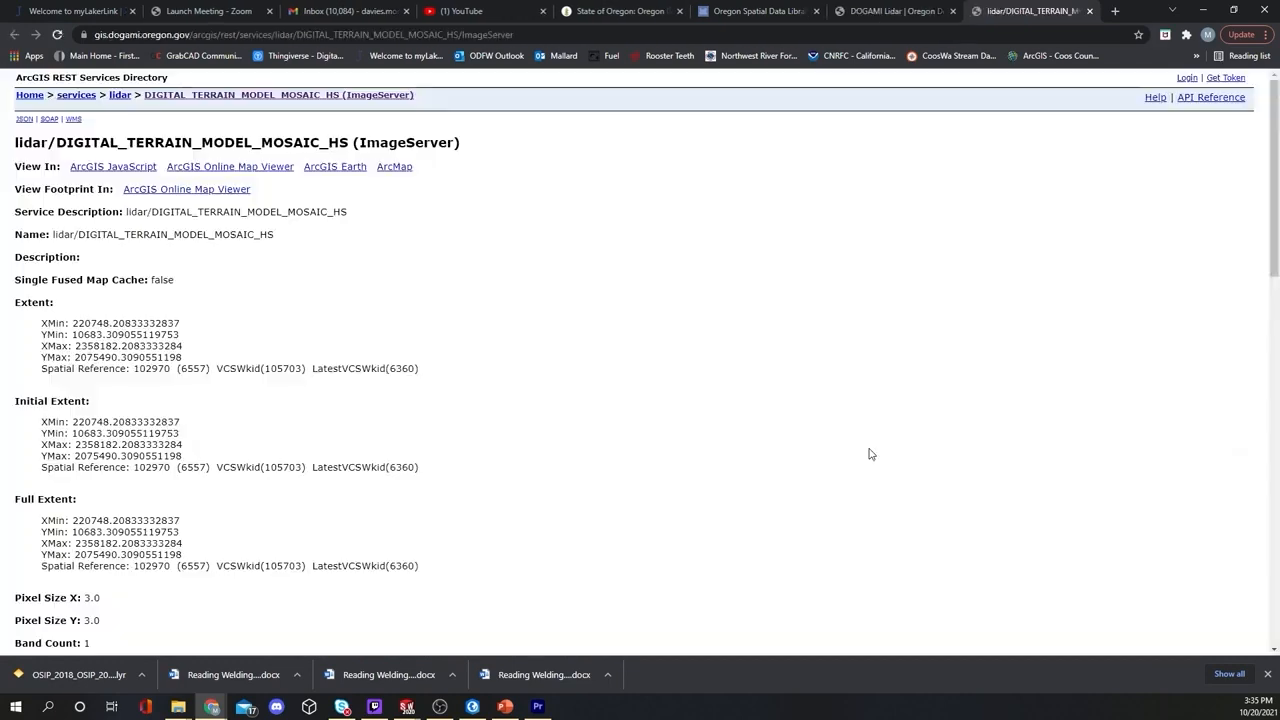
click(394, 167)
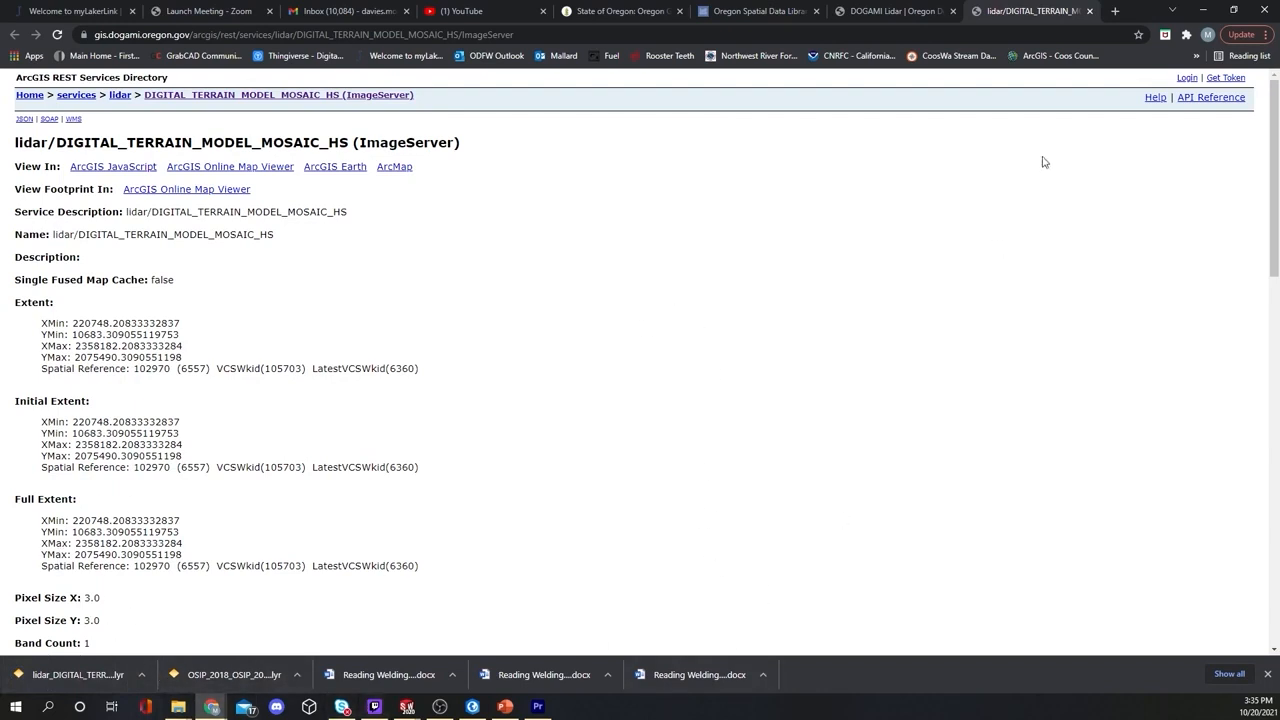
Step: Return to ArcGIS Pro and format the Streams line symbol in light blue with a line width of 2 pt
click(1262, 12)
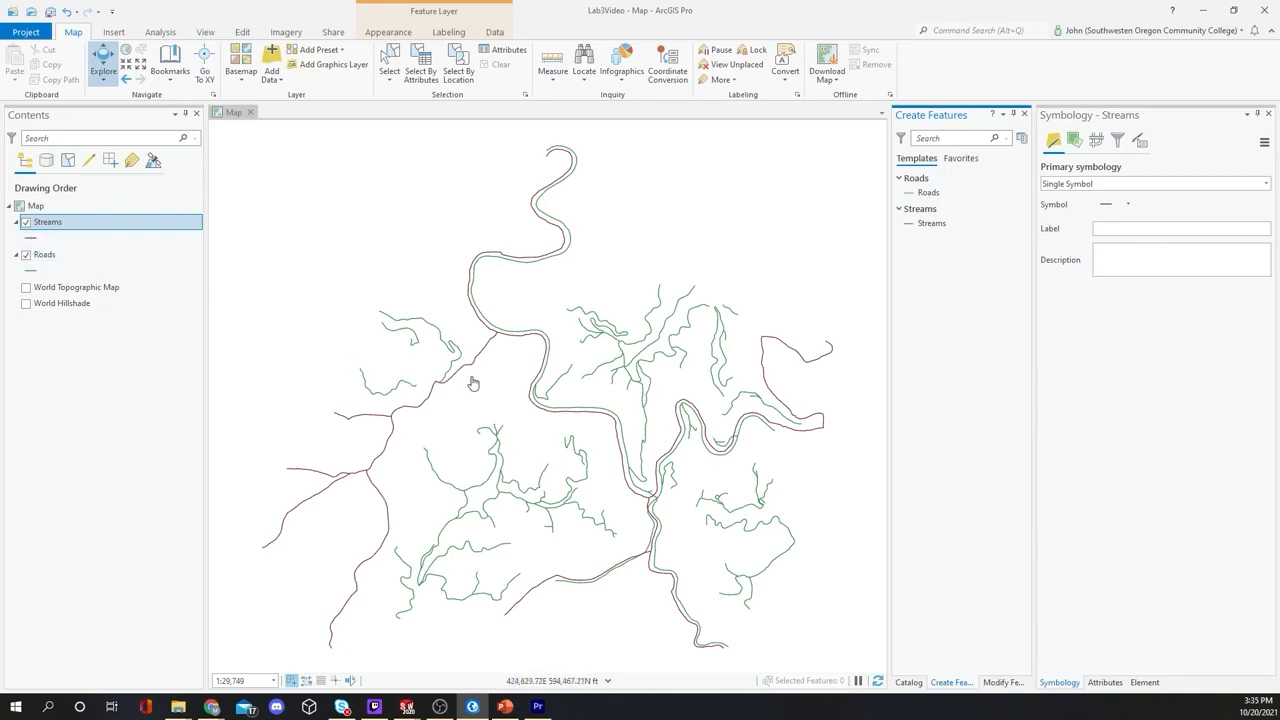
click(31, 240)
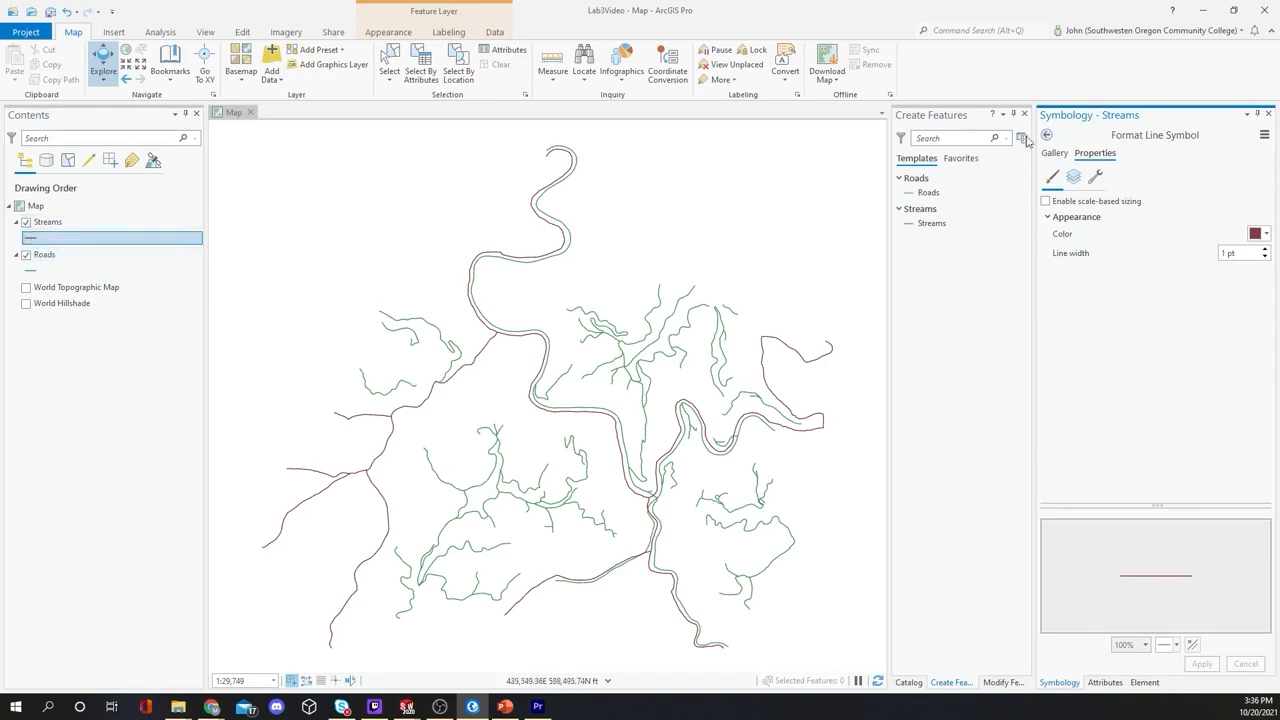
click(1266, 235)
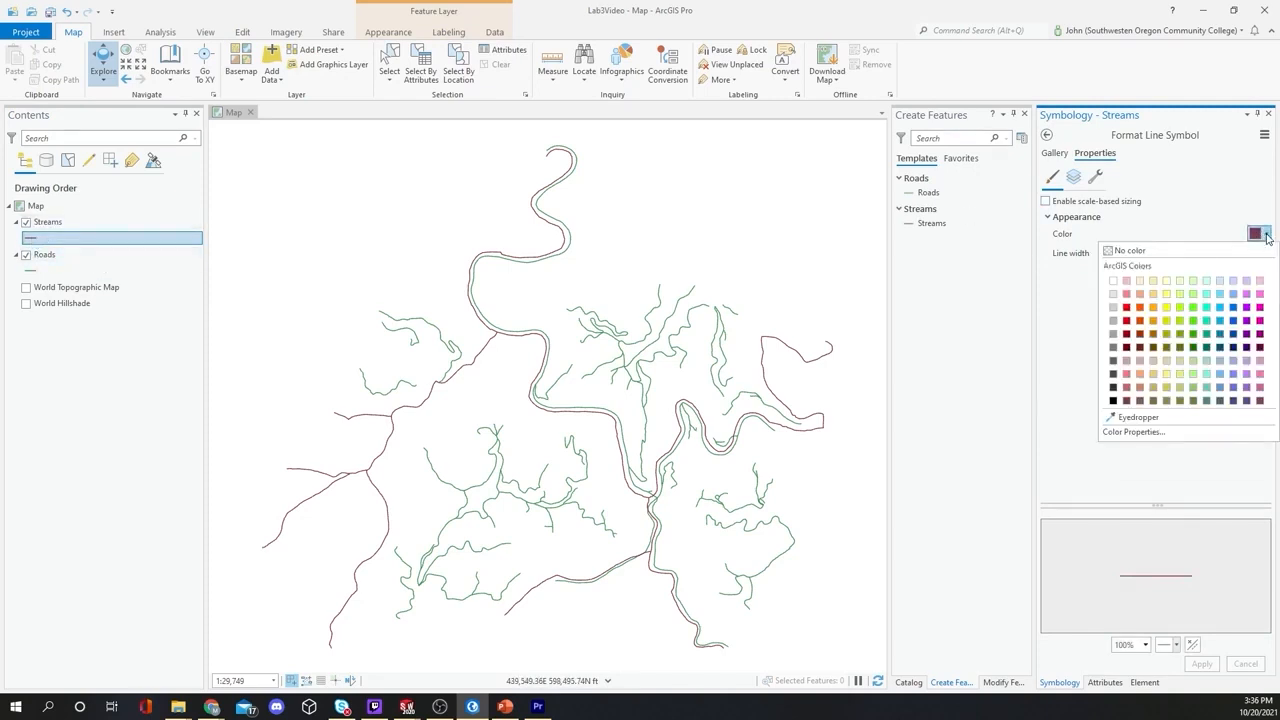
click(1219, 294)
click(1264, 250)
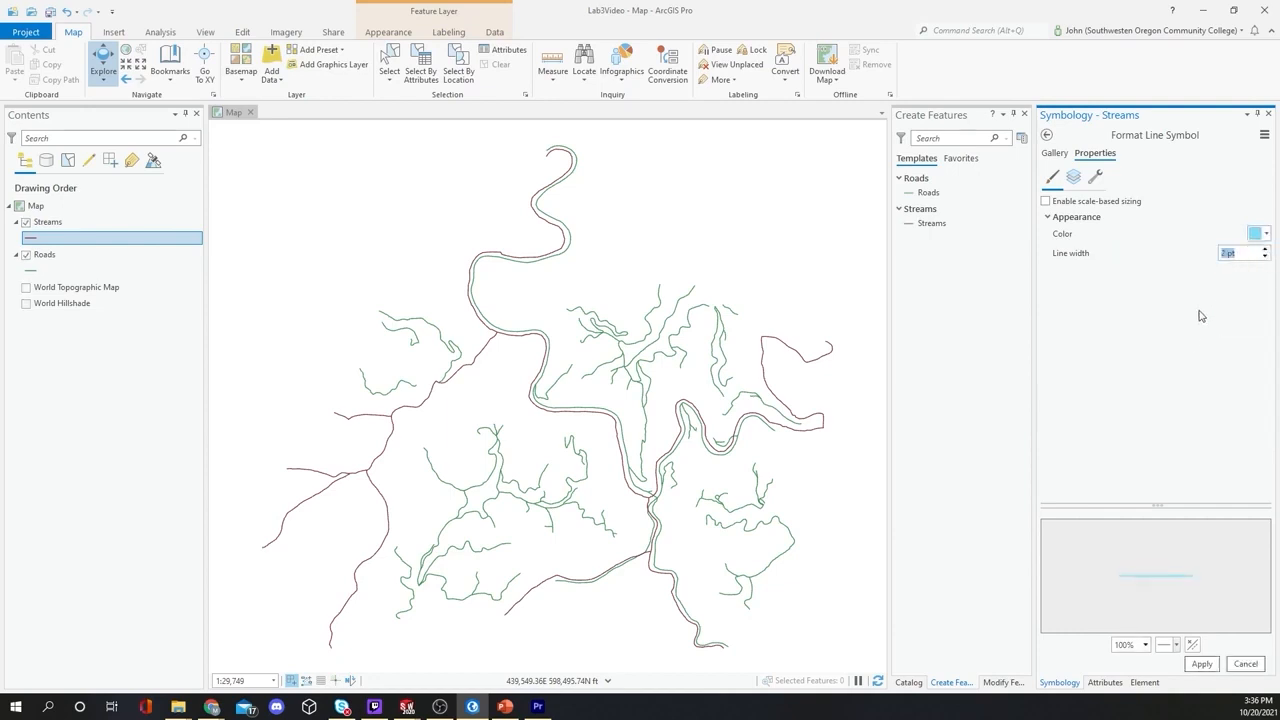
click(1190, 664)
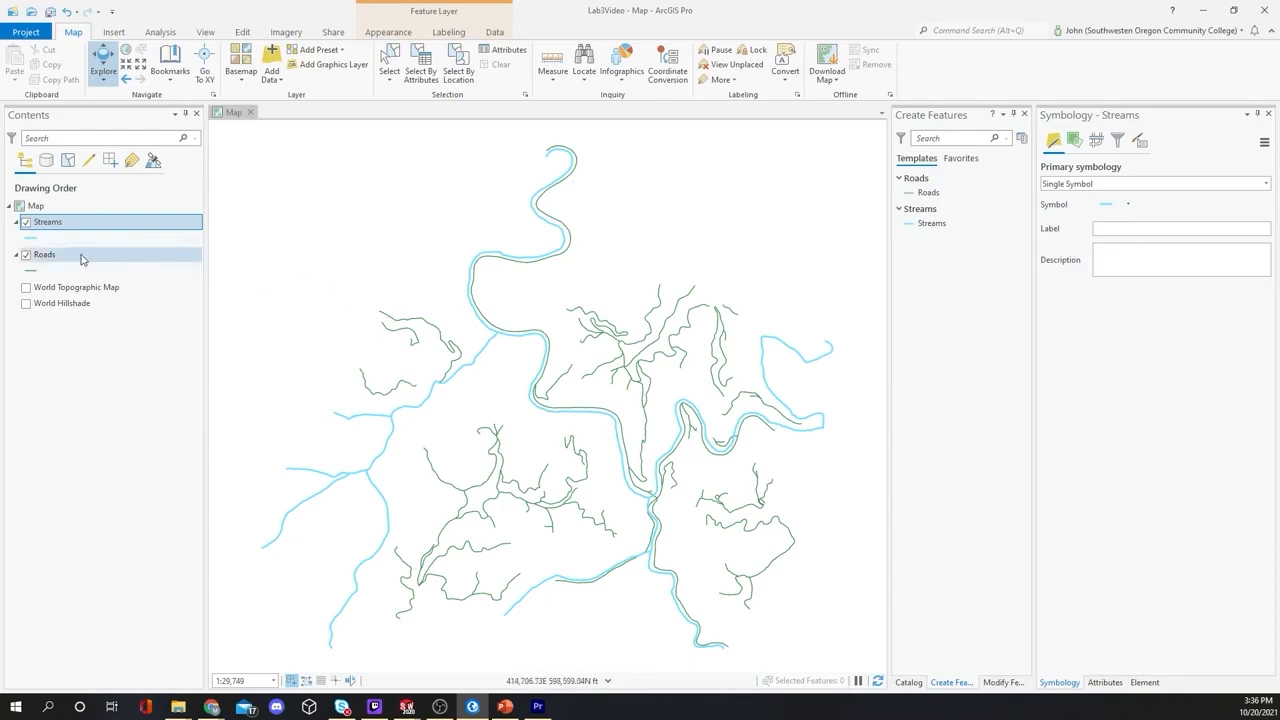
Step: Change the Roads layer's line symbol color to black
click(30, 271)
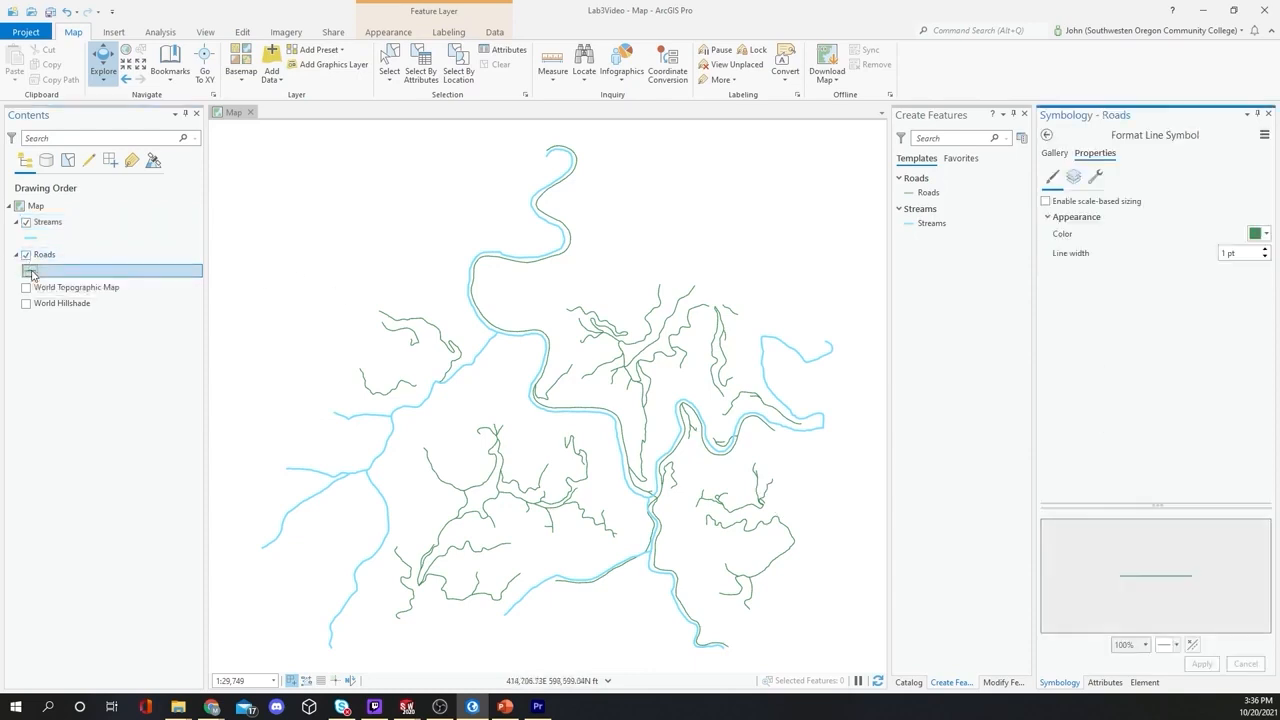
click(1260, 234)
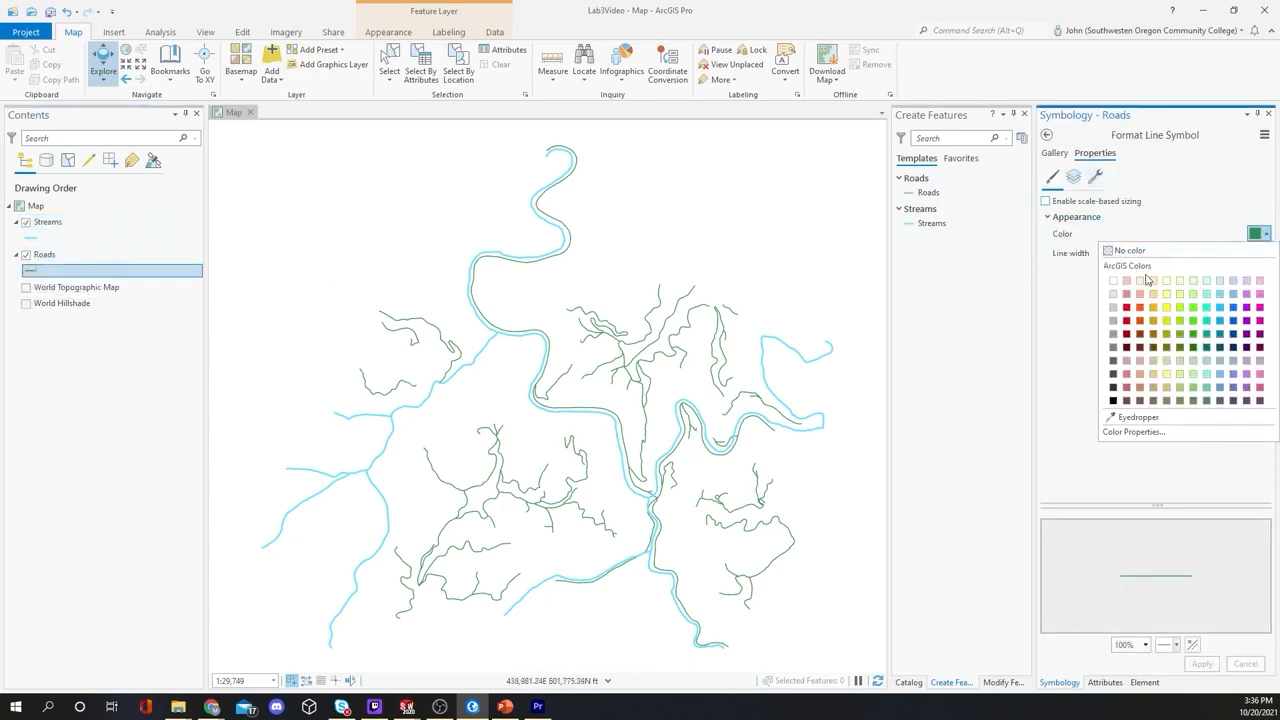
click(1113, 400)
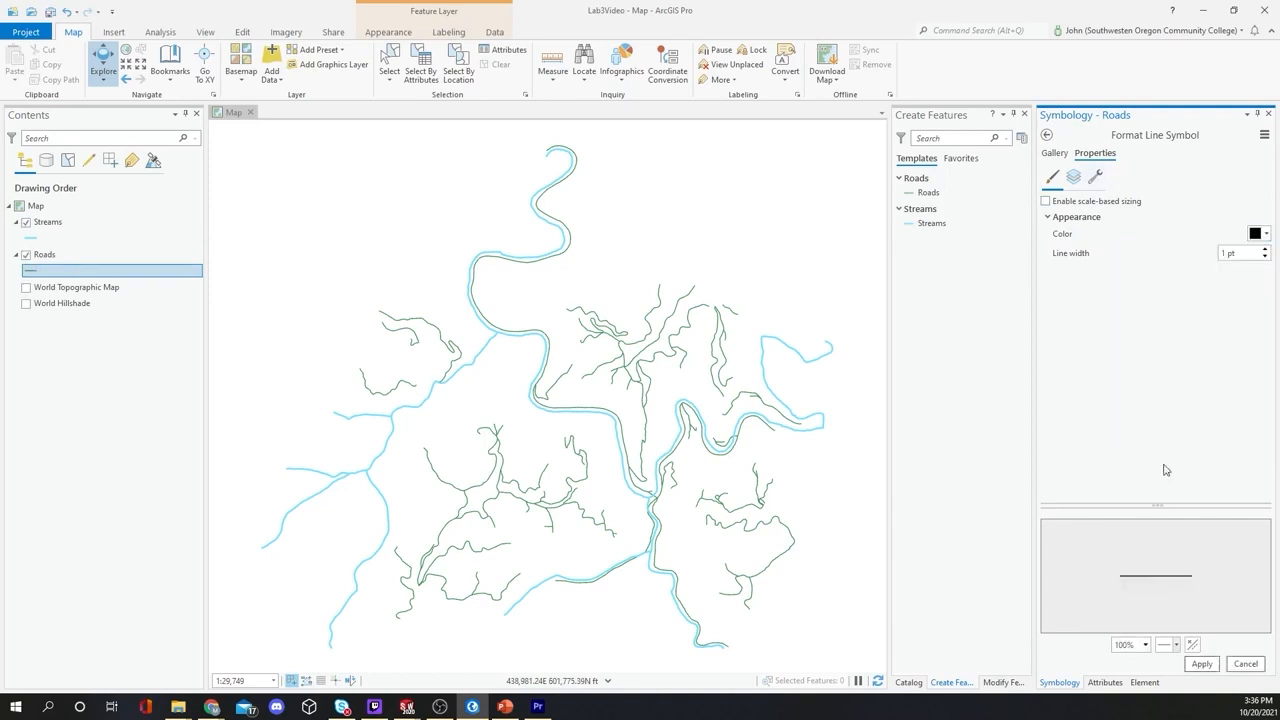
click(1201, 664)
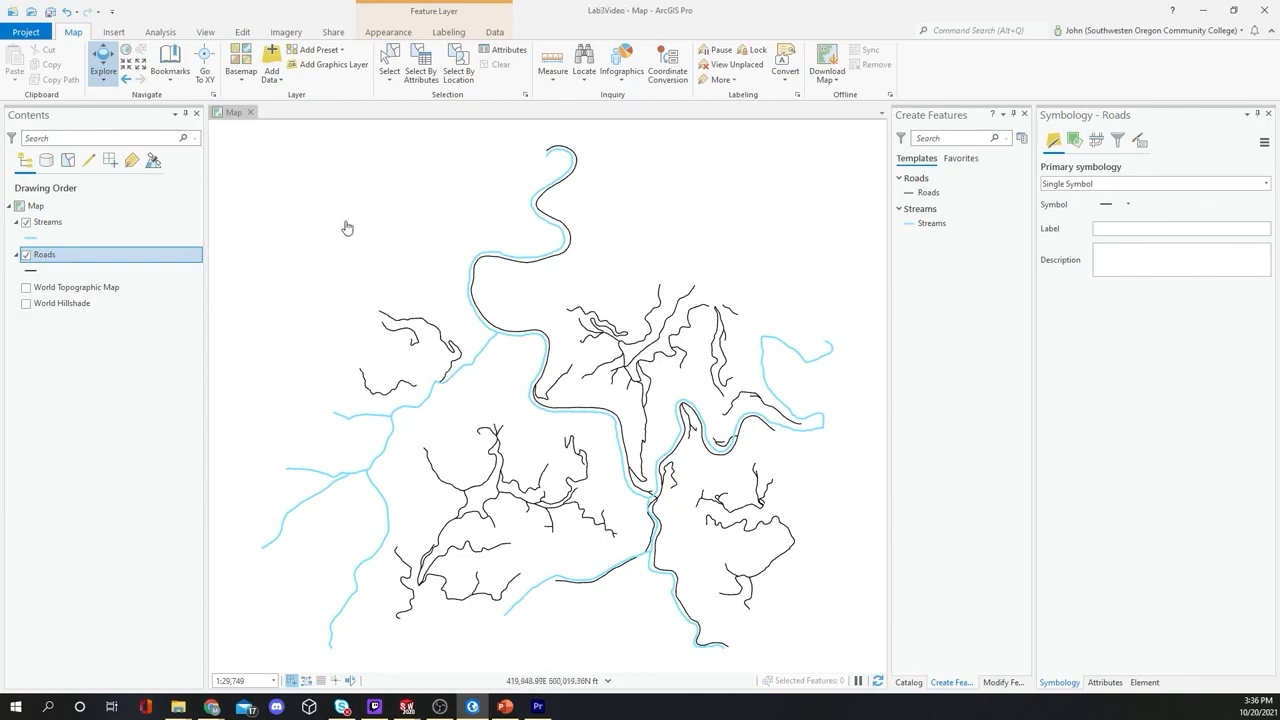
Step: Add the lidar DIGITAL_TERRAIN_MODEL_MOSAIC_HS layer file from the Lab3 Video folder to the map
click(272, 60)
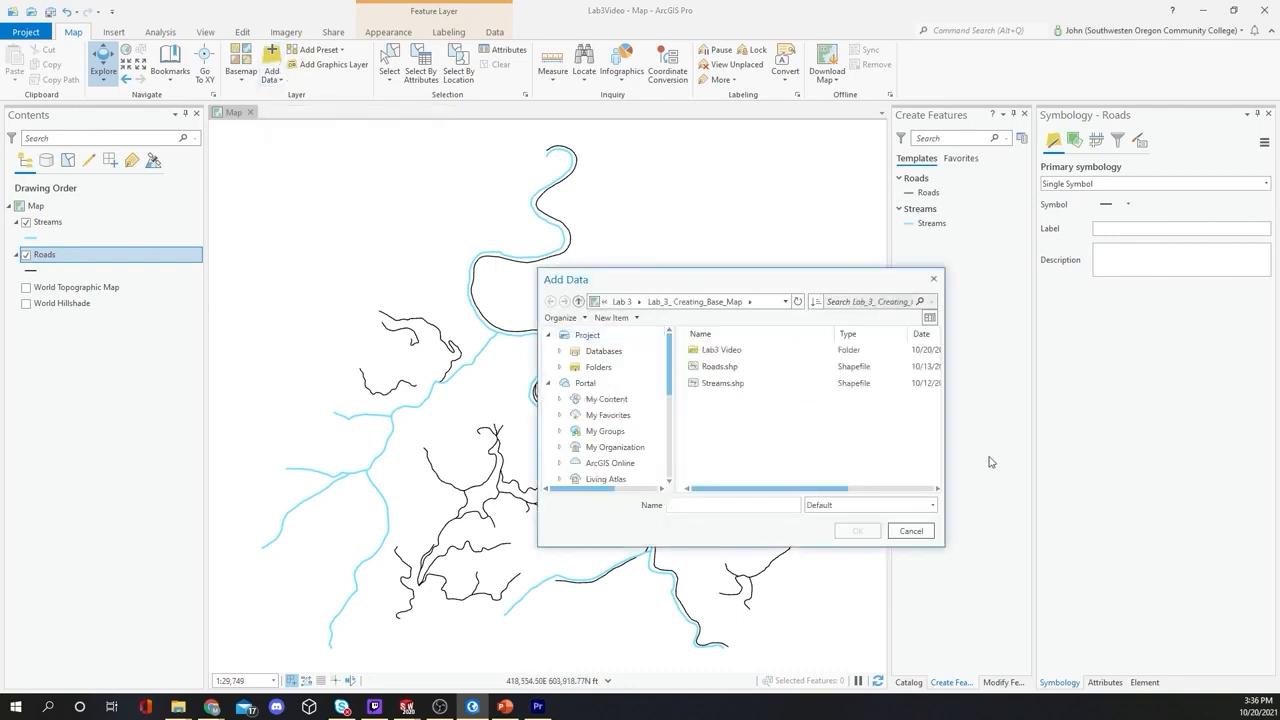
double_click(720, 352)
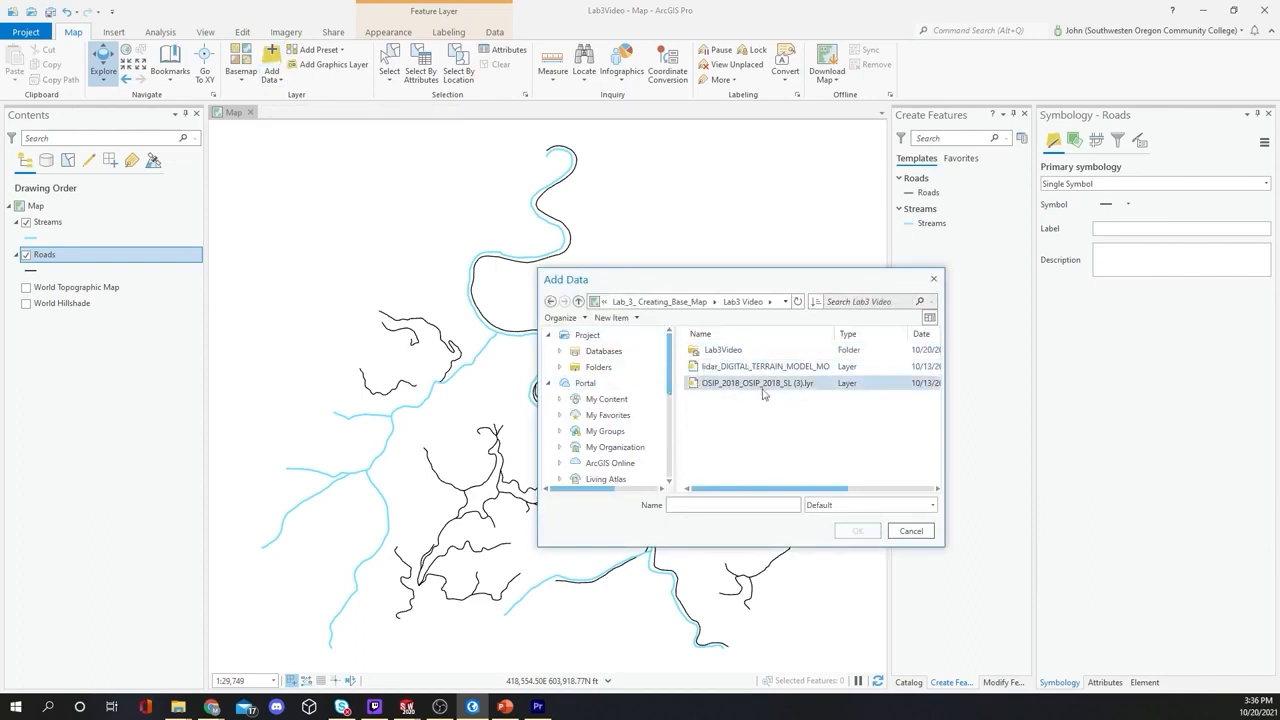
click(735, 367)
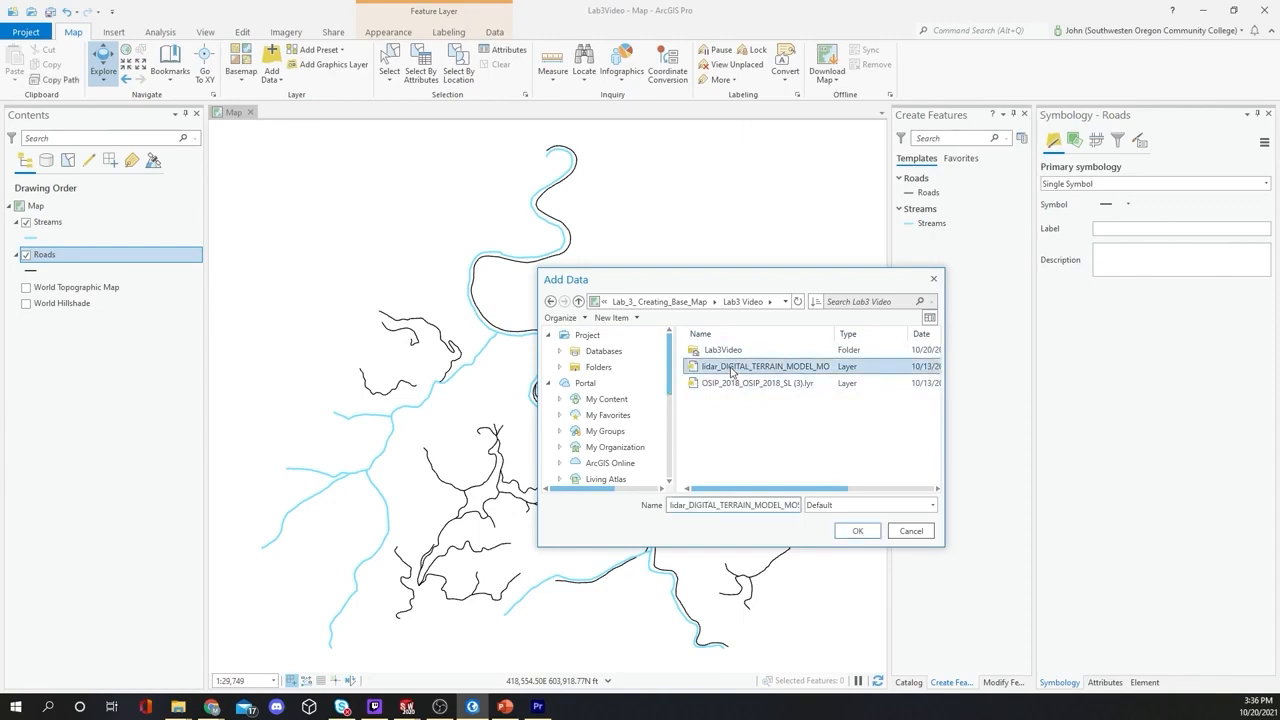
click(856, 533)
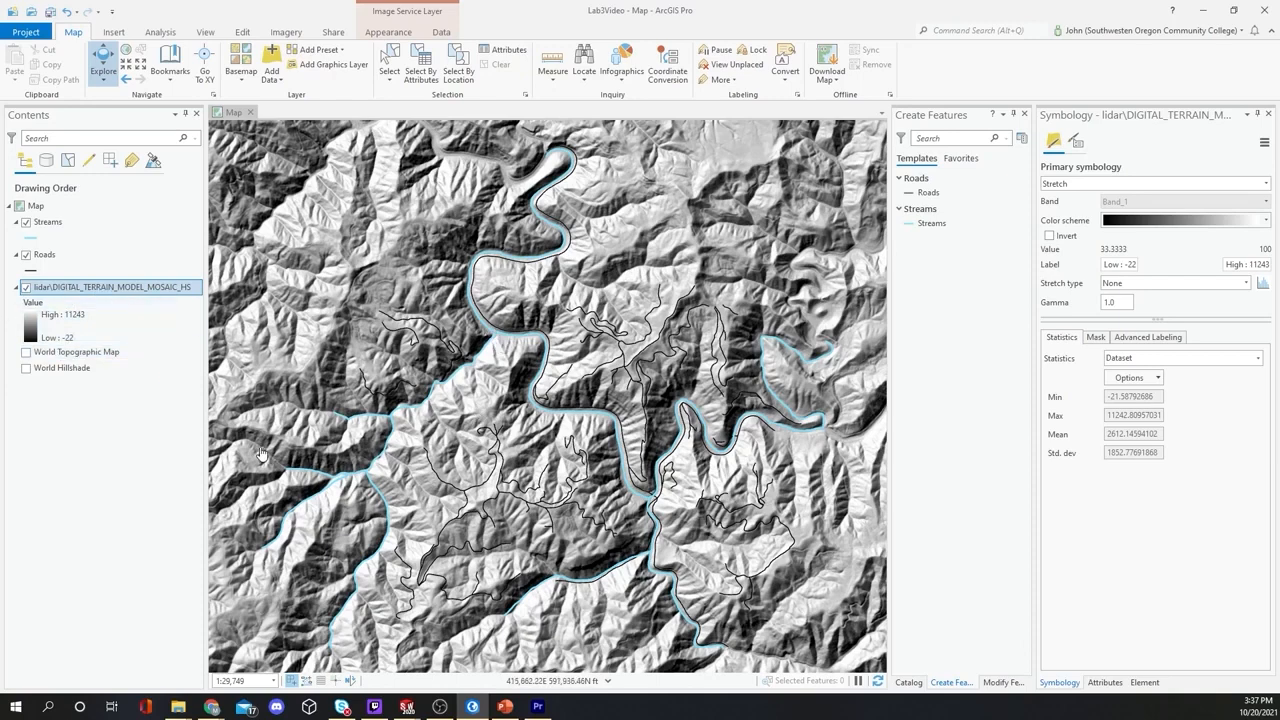
Step: Add the imagery layer file OSIP_2018_OSIP_2018_SL (3).lyr from the Lab3 Video folder to the map
click(272, 58)
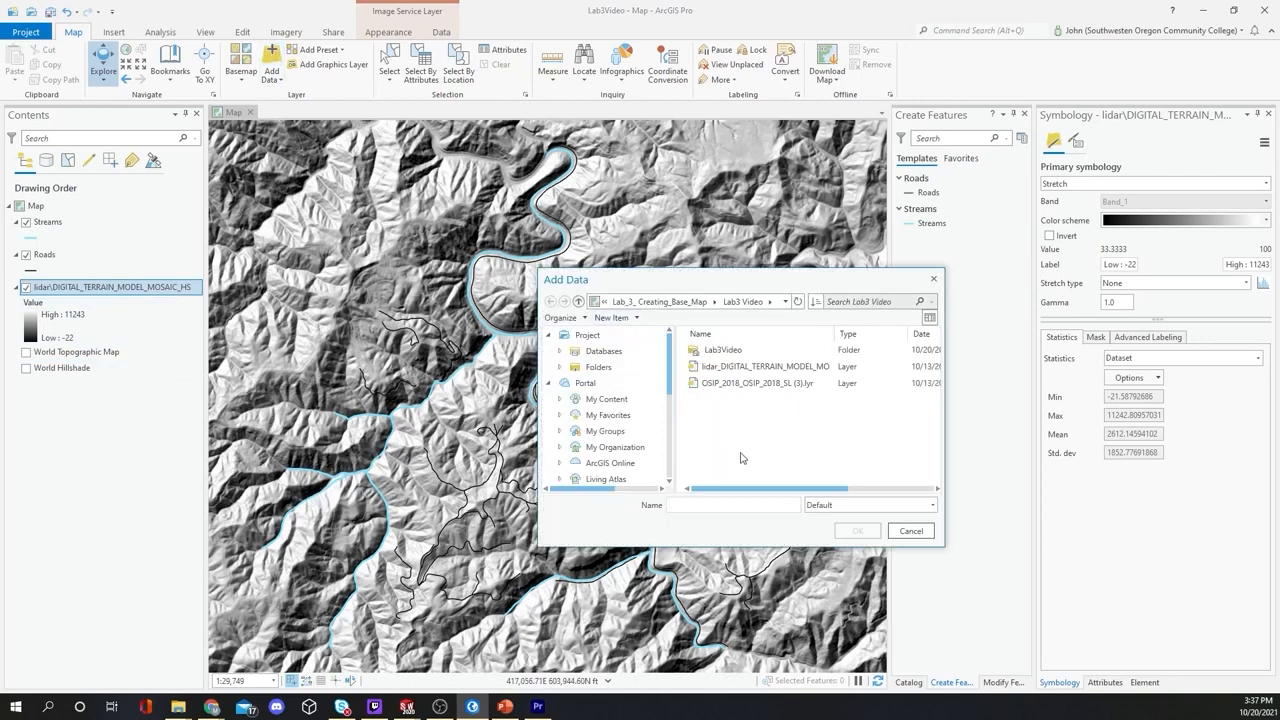
click(747, 388)
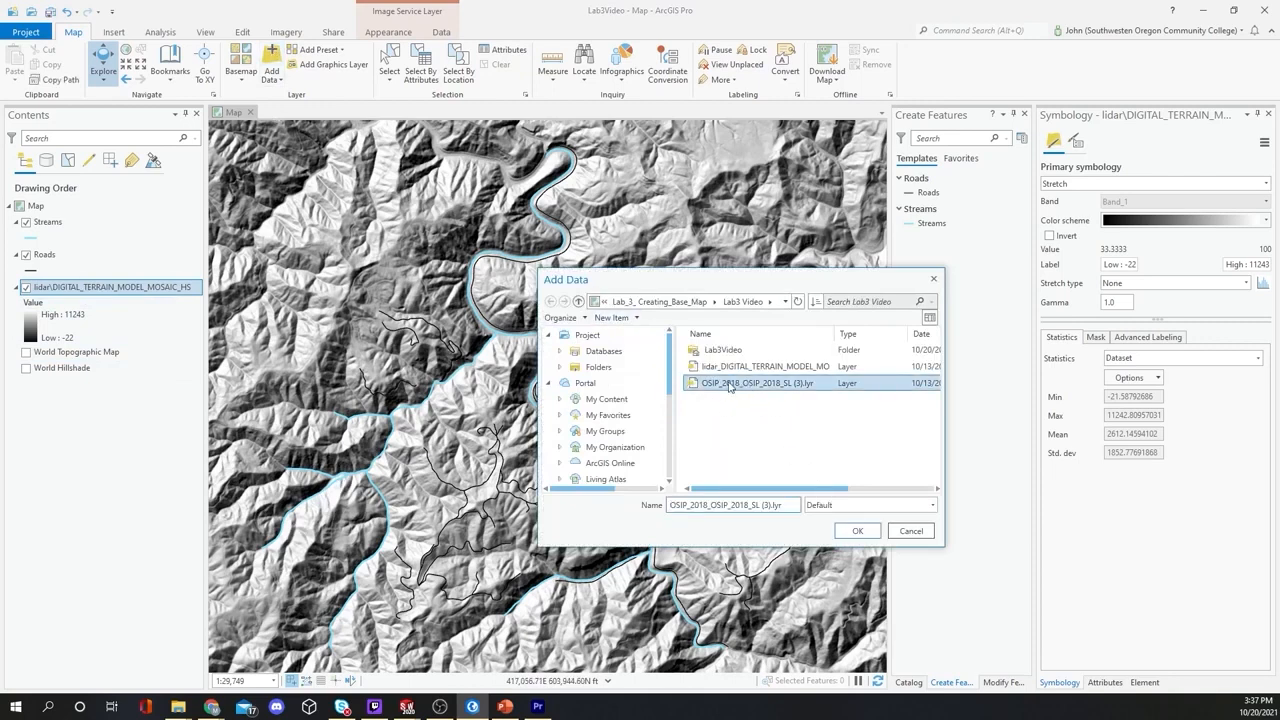
click(857, 533)
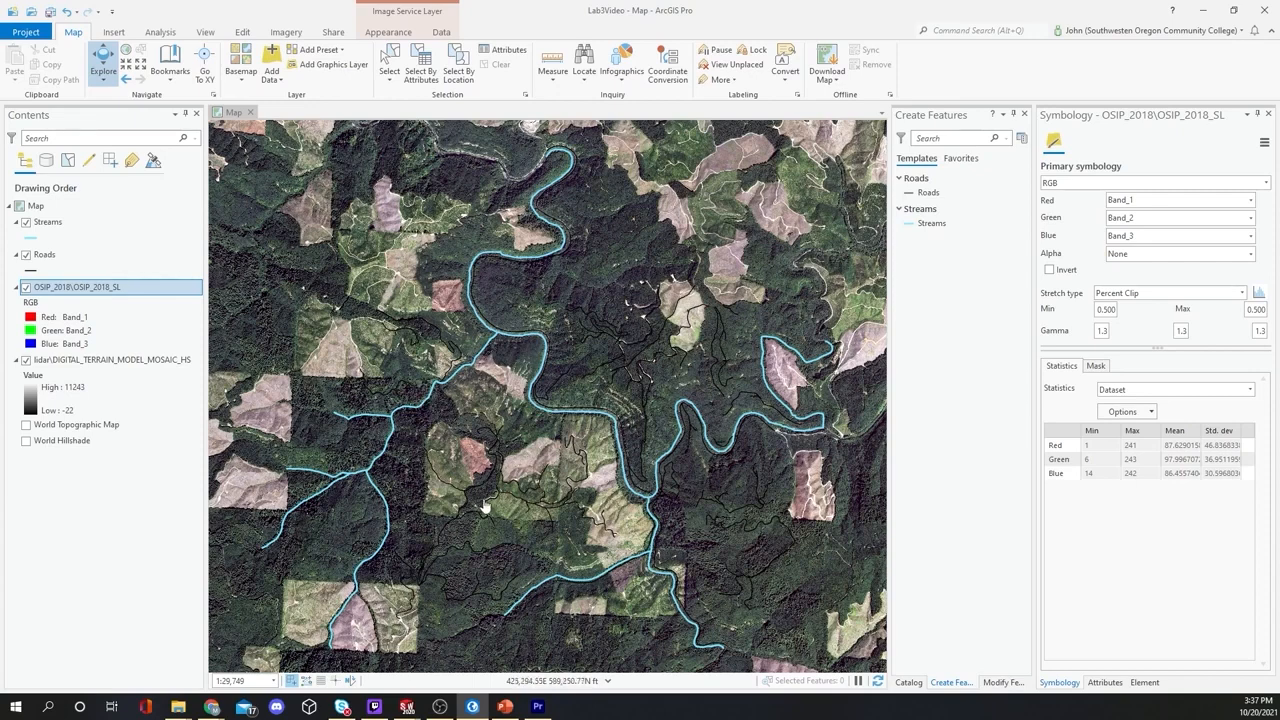
Step: Set the Roads layer's line width to 3 pt
drag(566, 511, 578, 393)
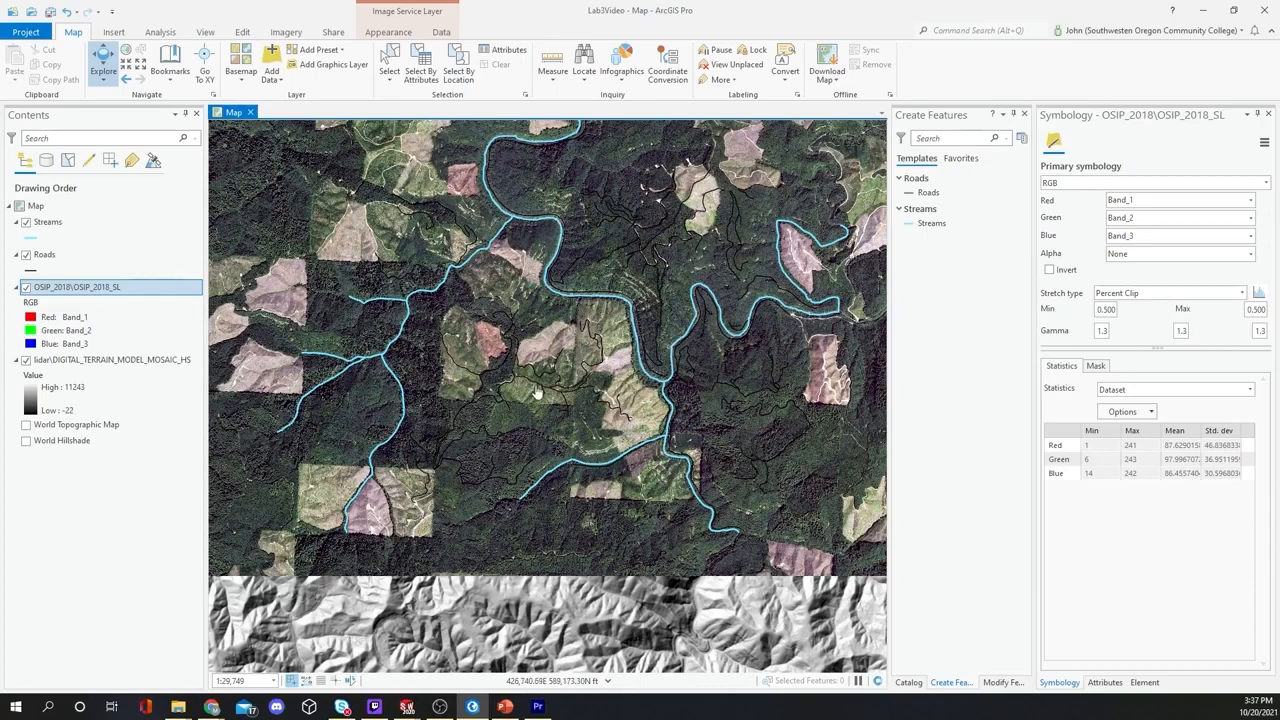
scroll(537, 393, up, 5)
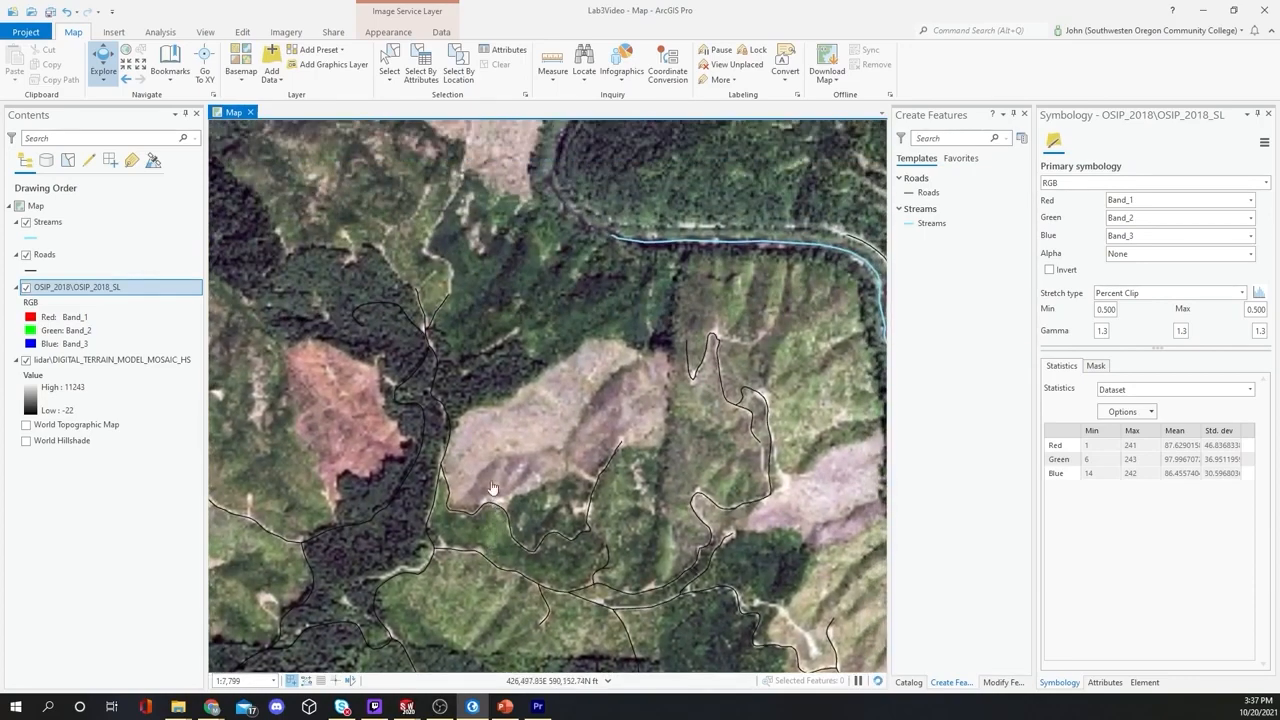
drag(474, 368, 529, 380)
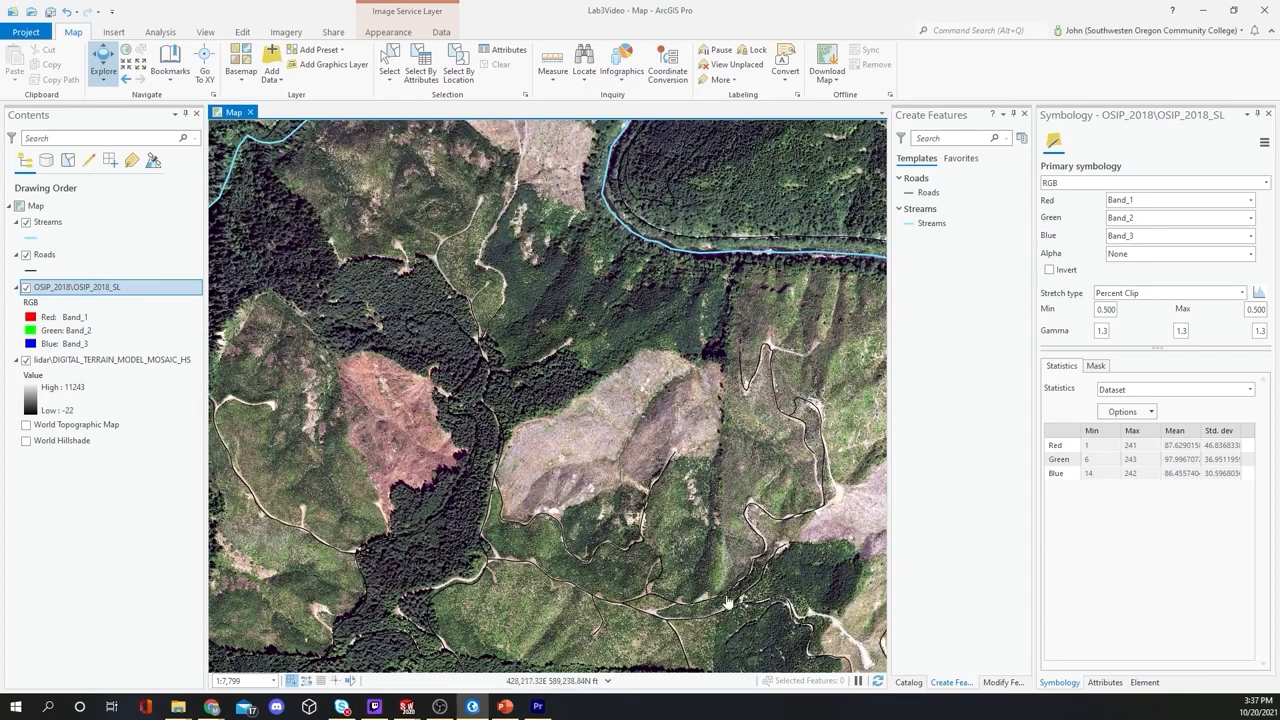
click(30, 271)
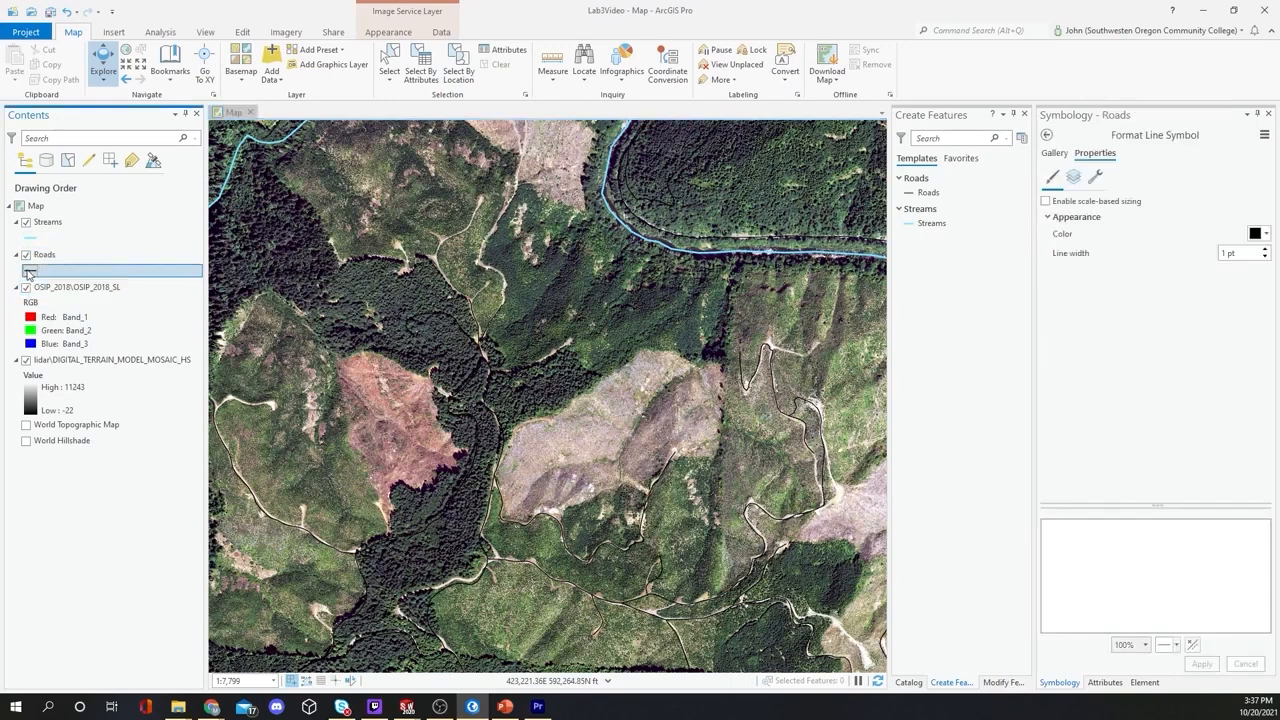
click(1265, 249)
click(1265, 249)
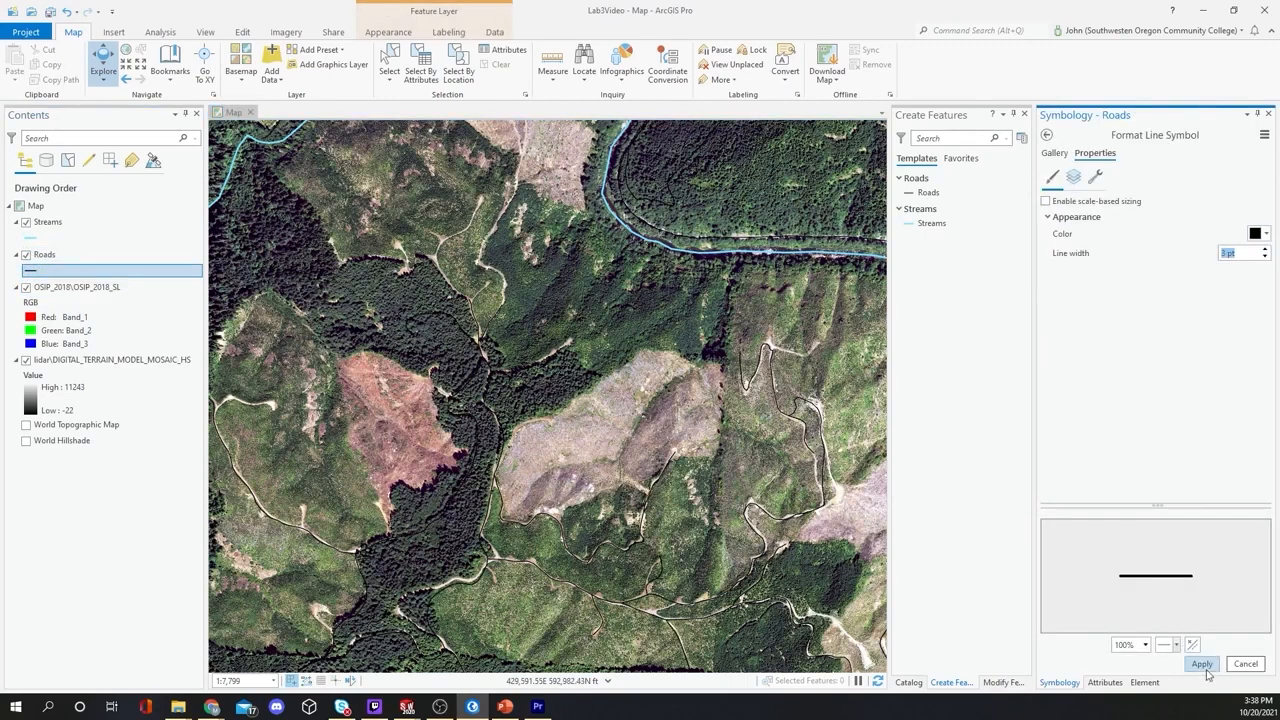
click(1206, 668)
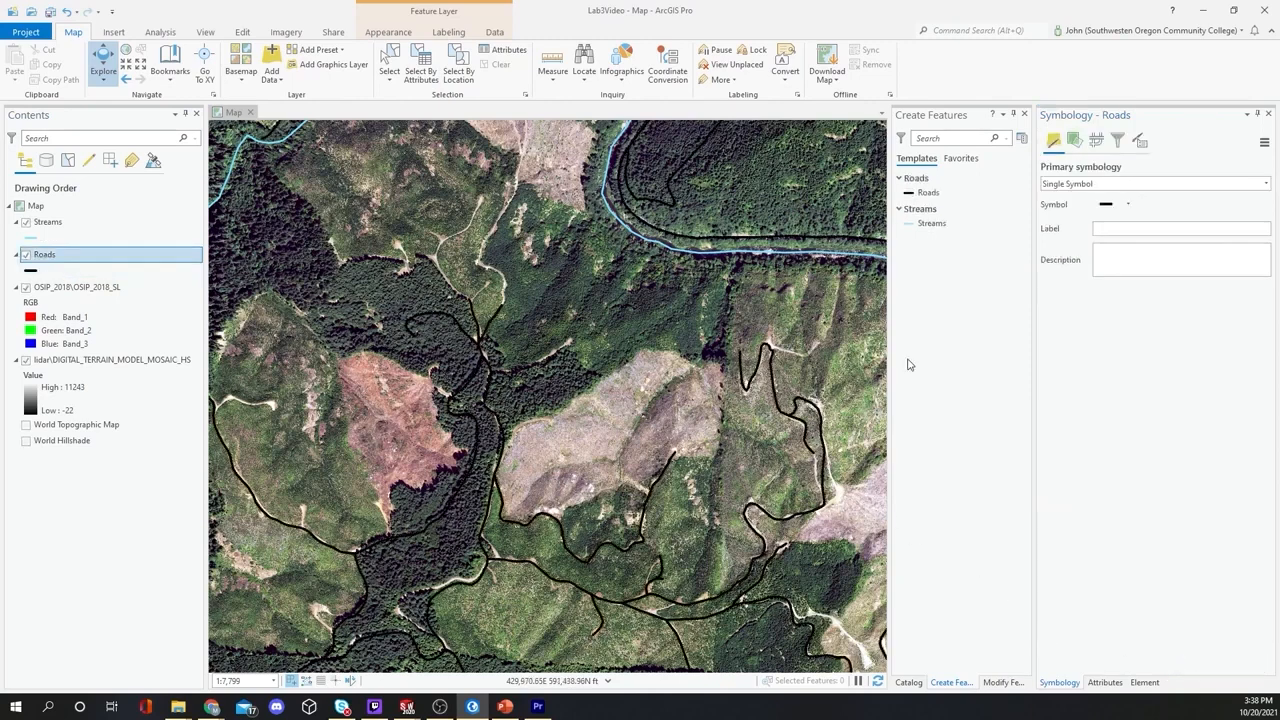
Step: Set the Roads layer's line width to 2 pt
click(1128, 205)
click(1116, 207)
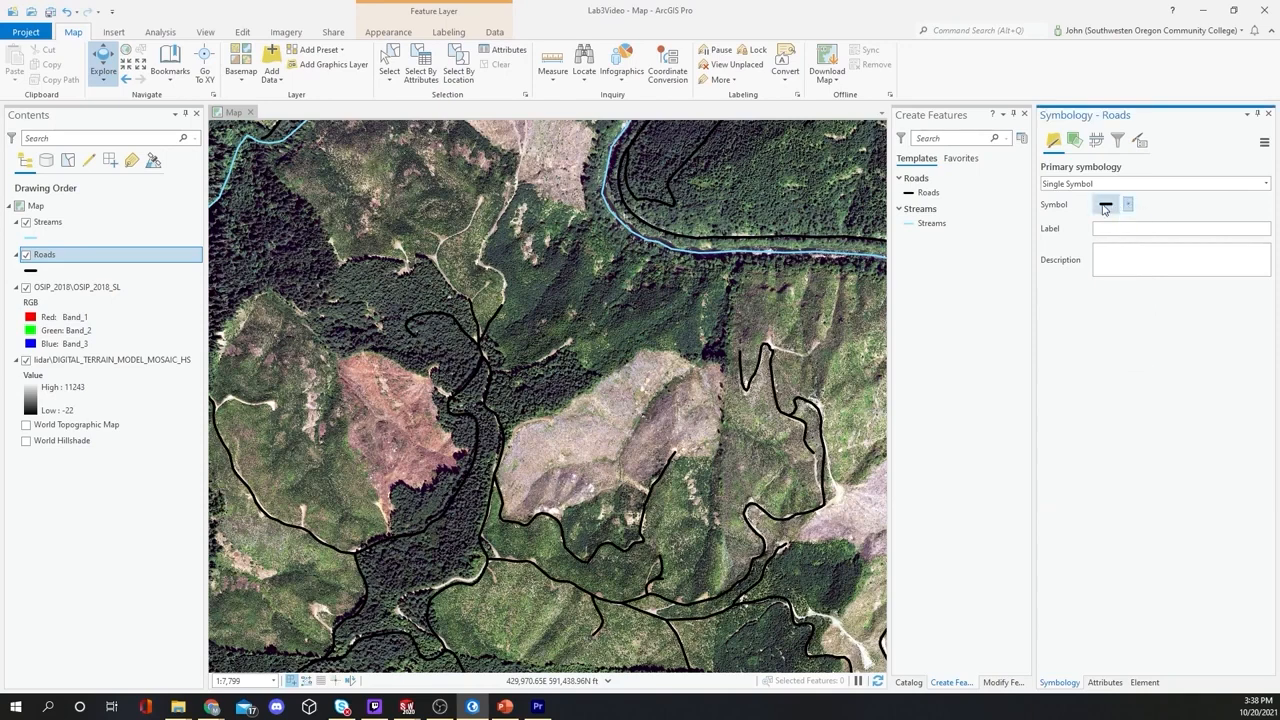
click(942, 193)
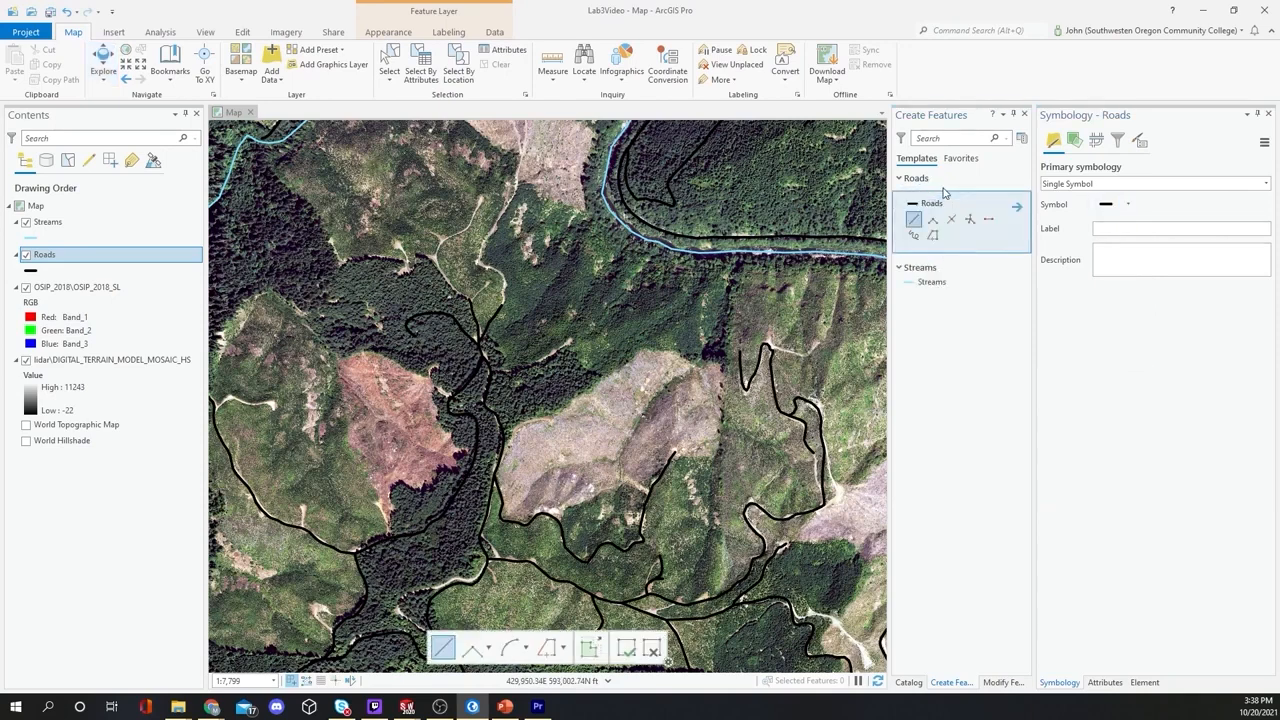
click(30, 270)
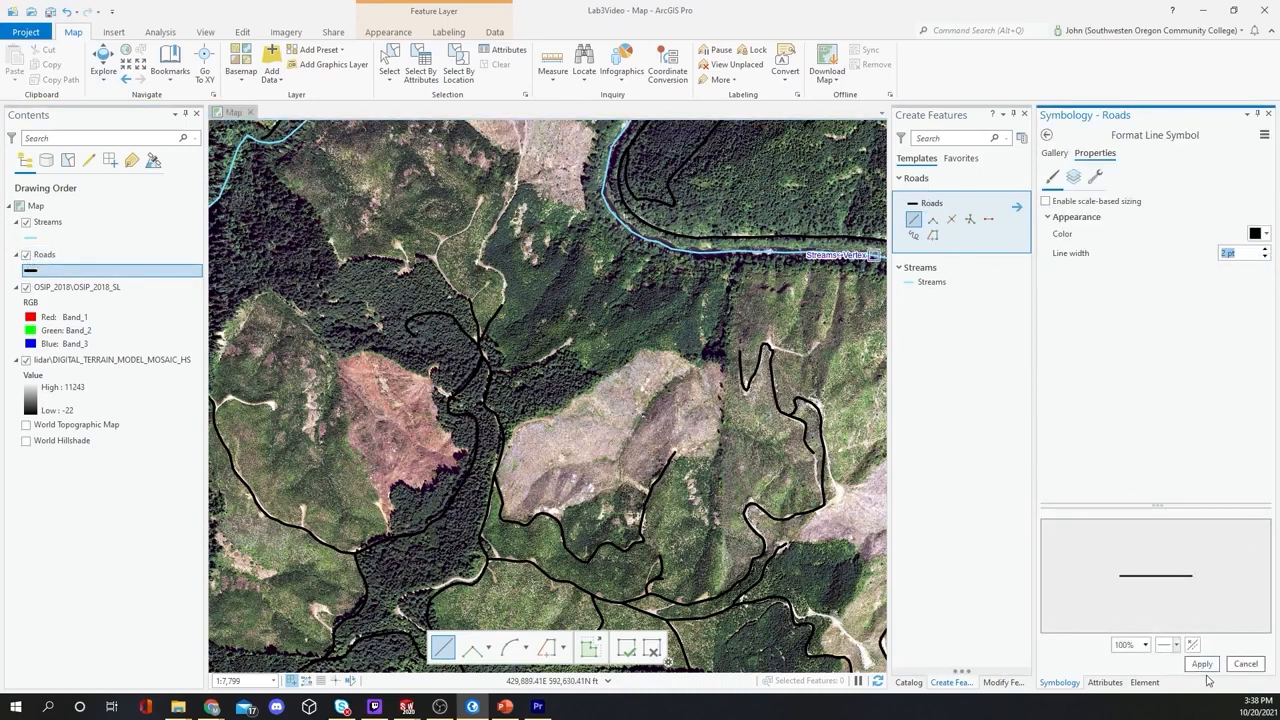
click(1204, 666)
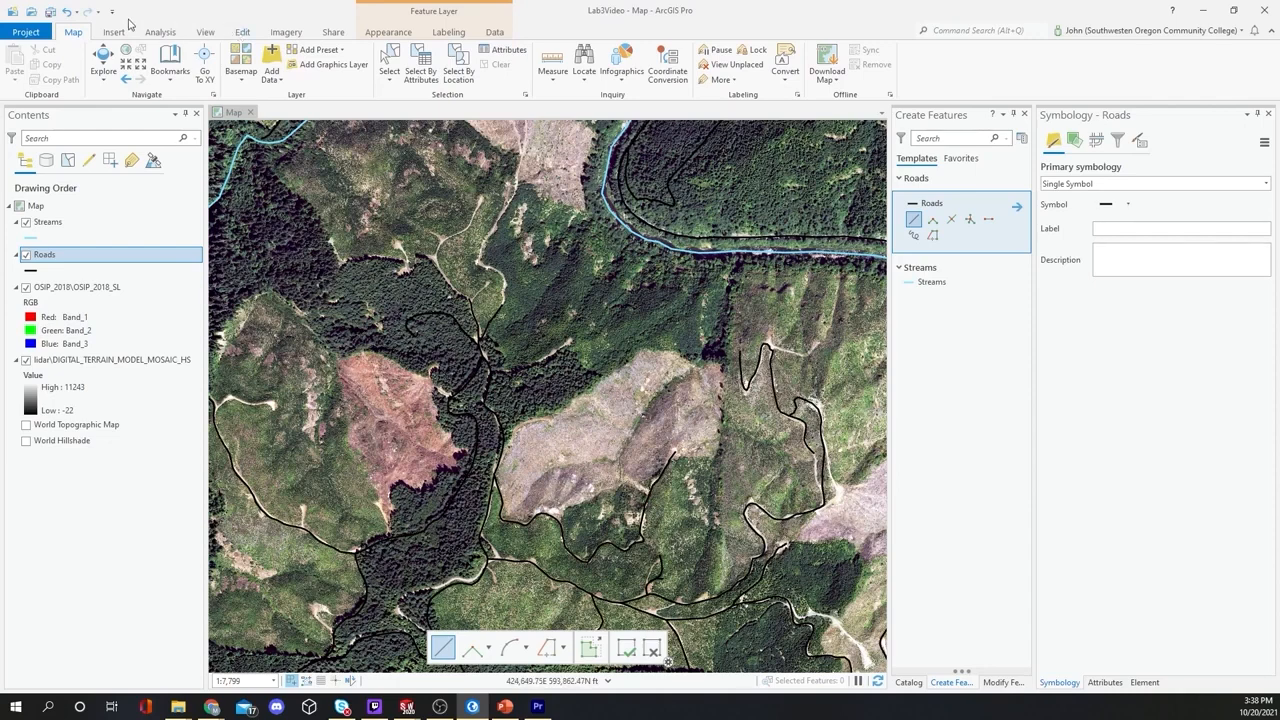
Step: Start creating a new shapefile in the project's Lab3Video folder
click(207, 32)
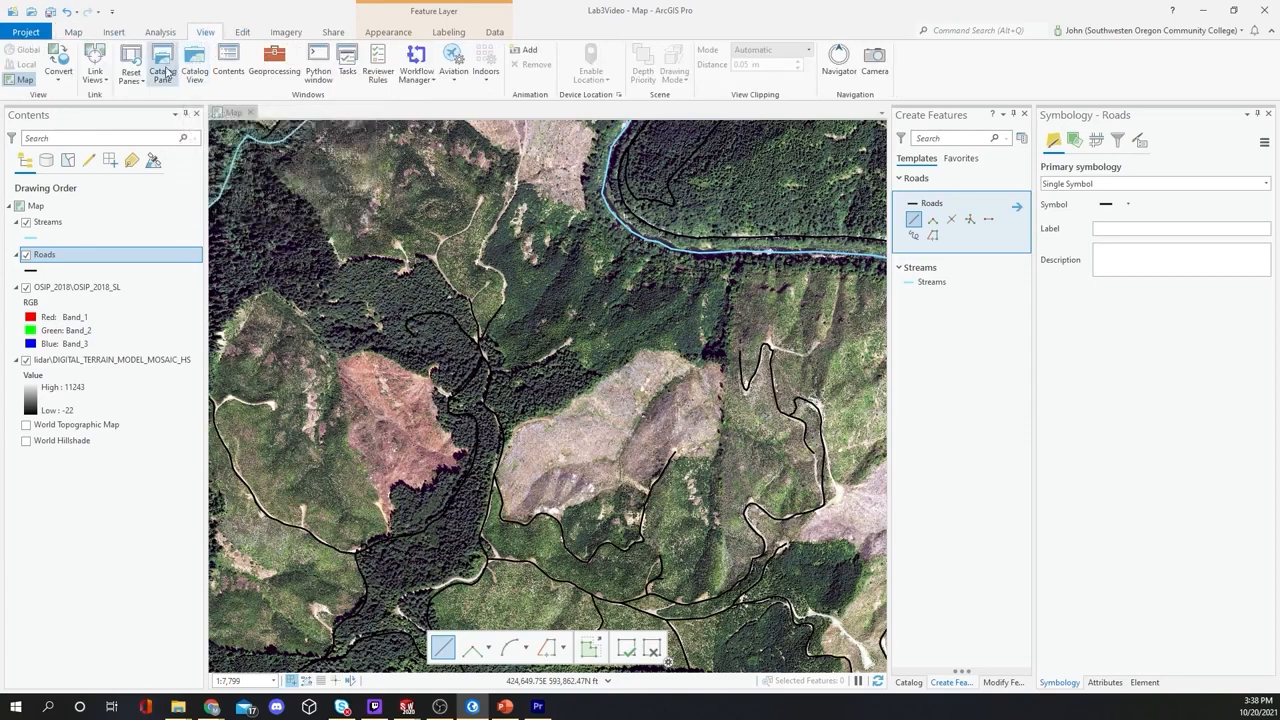
click(166, 72)
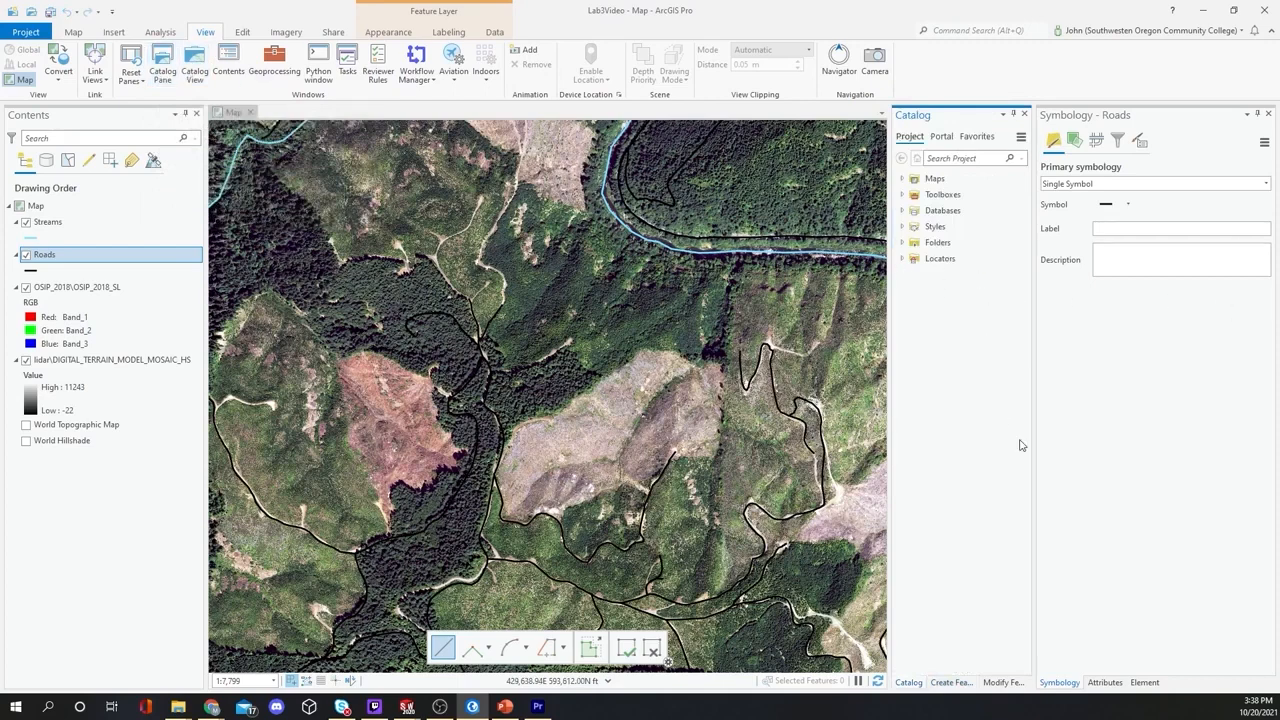
drag(890, 393, 831, 394)
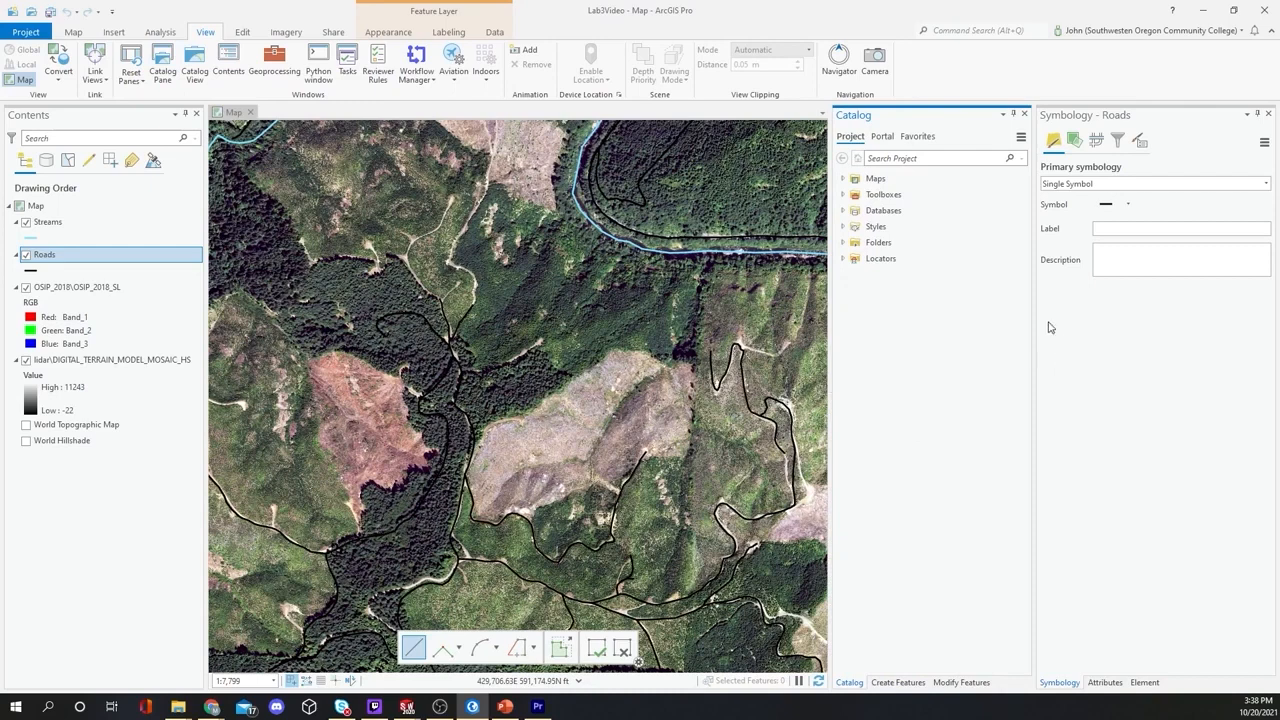
click(843, 243)
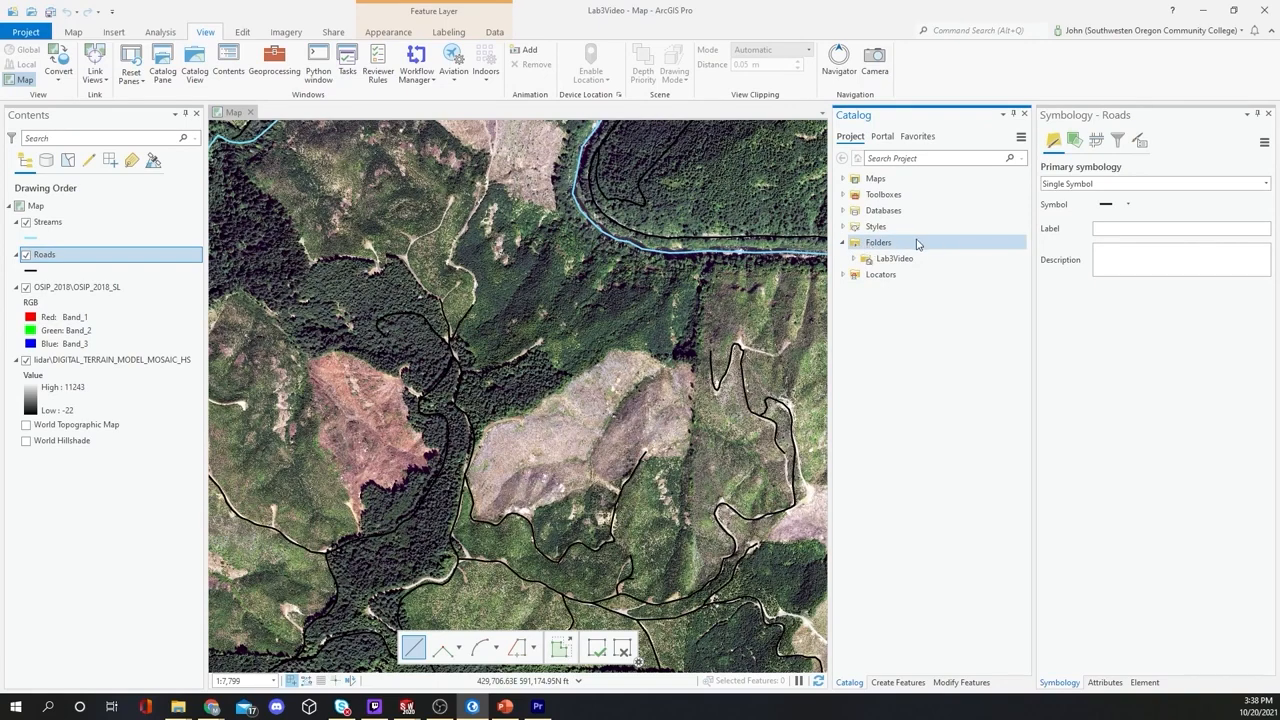
click(866, 262)
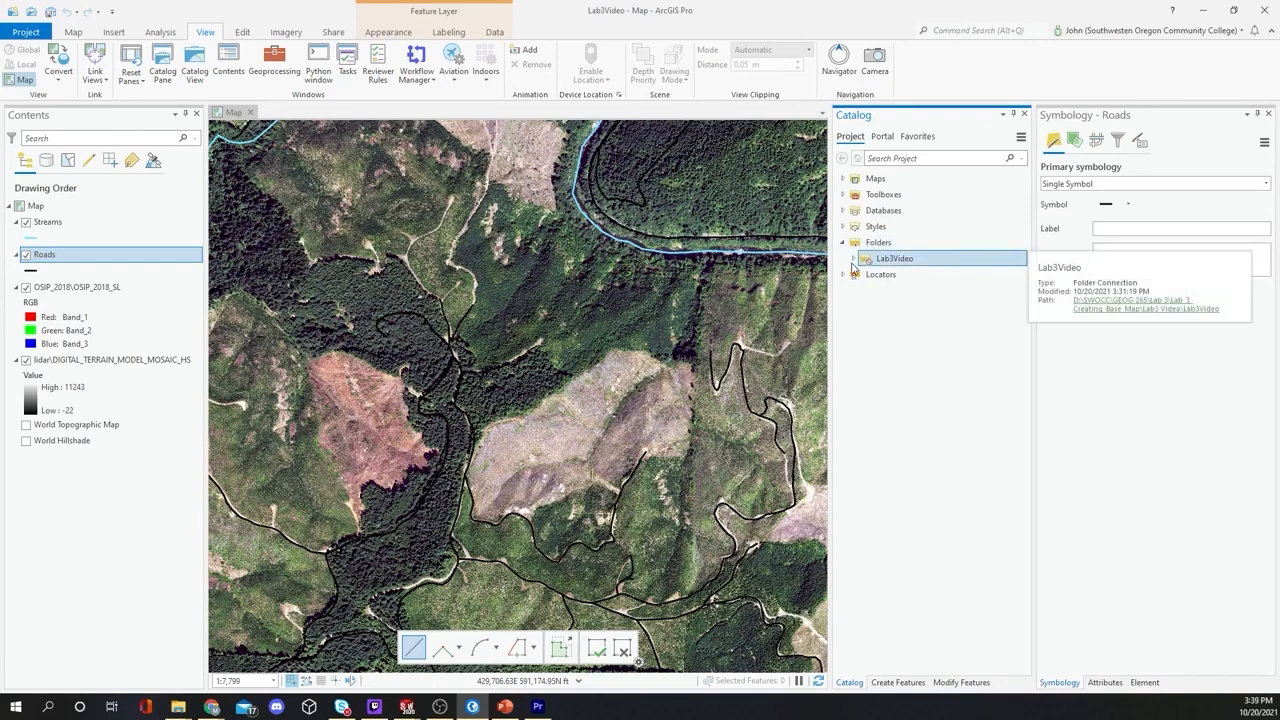
click(855, 262)
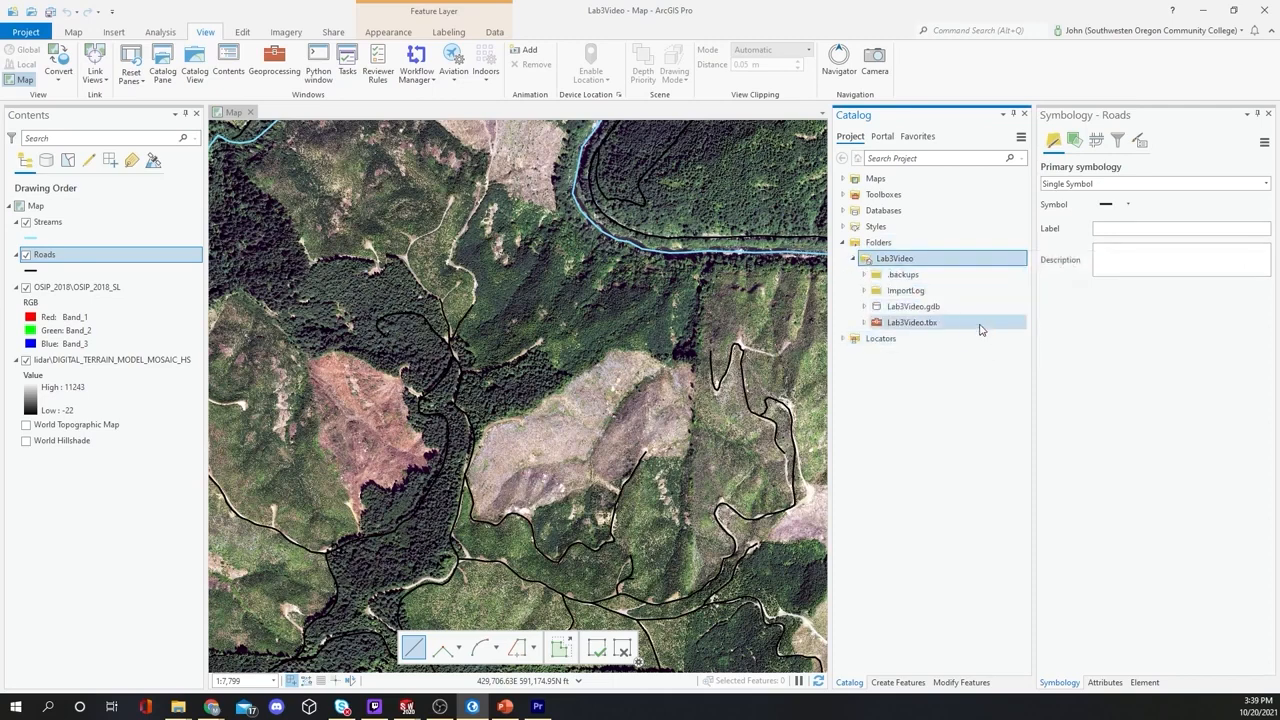
right_click(925, 263)
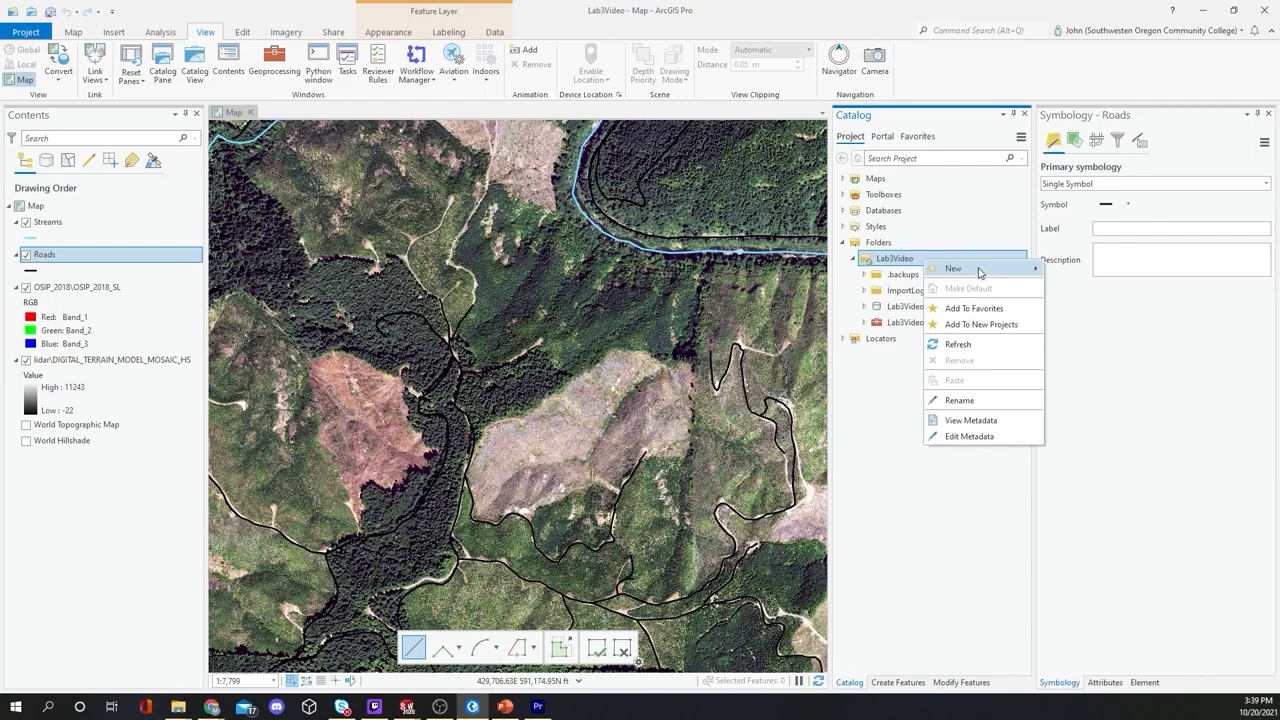
mouse_move(980, 273)
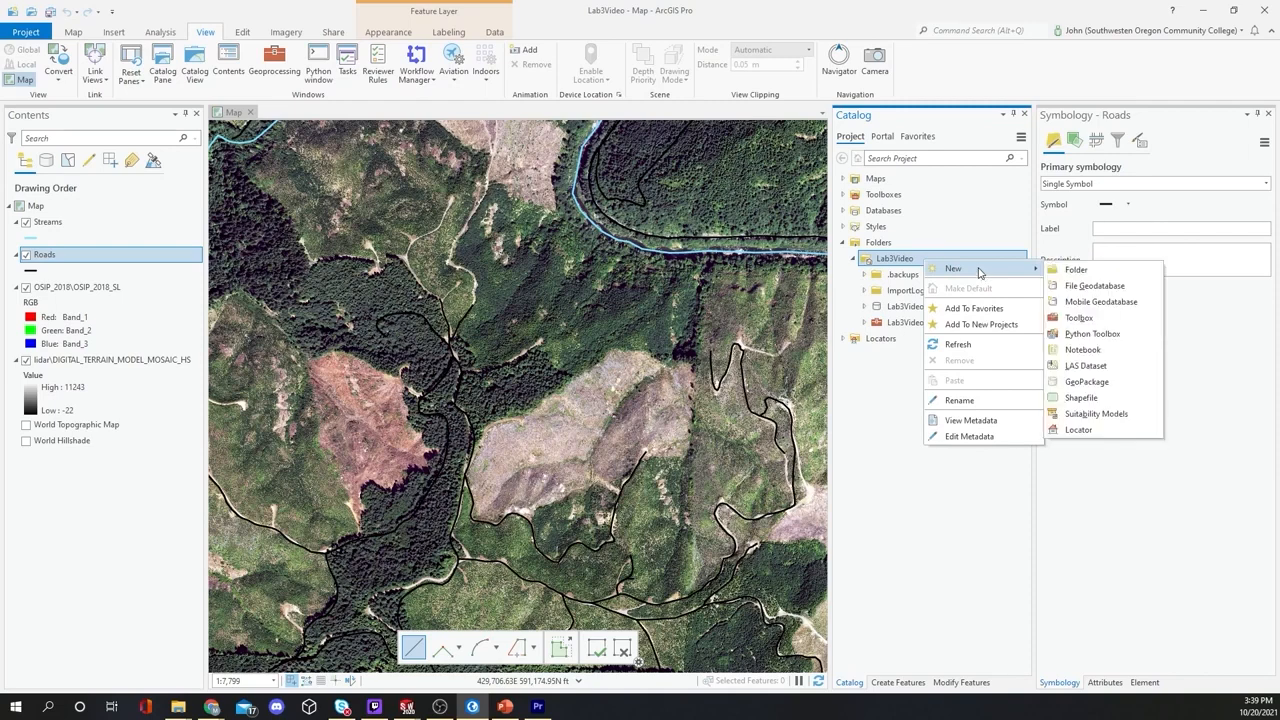
click(1088, 402)
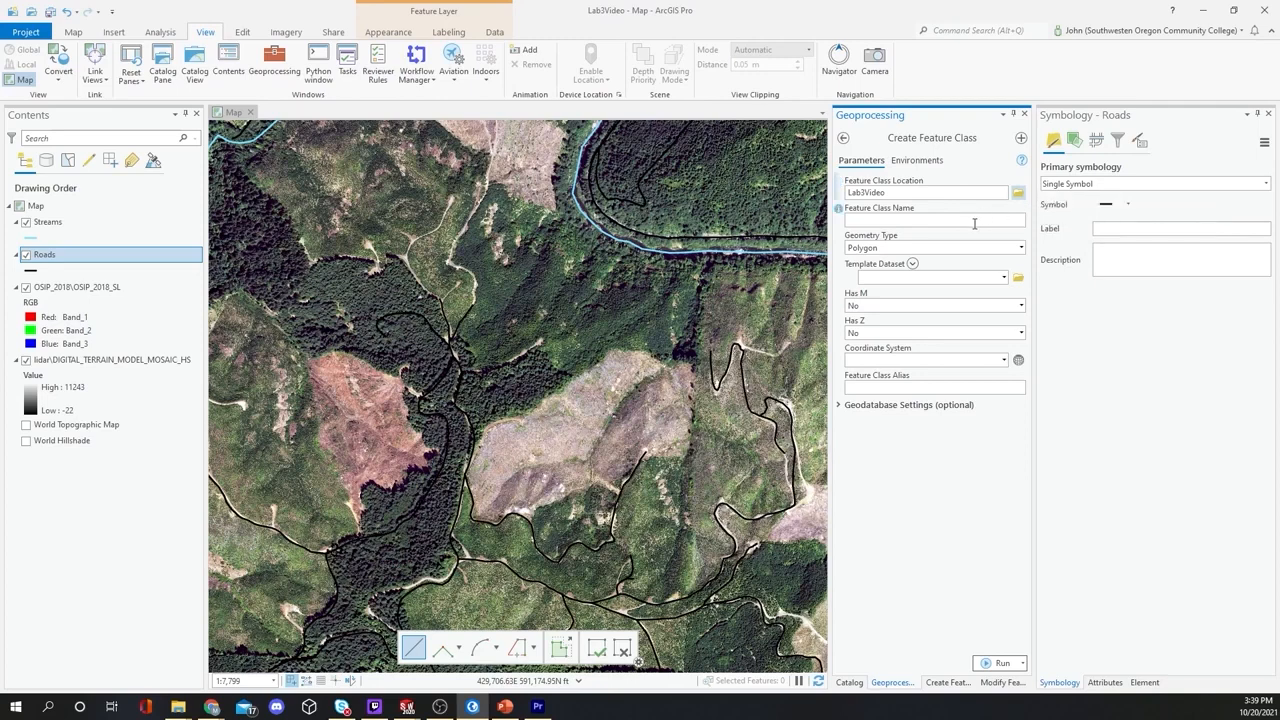
Step: Create a polygon feature class named ClearCuts, using the coordinate system of the Streams layer
click(972, 223)
text(ClearCuts)
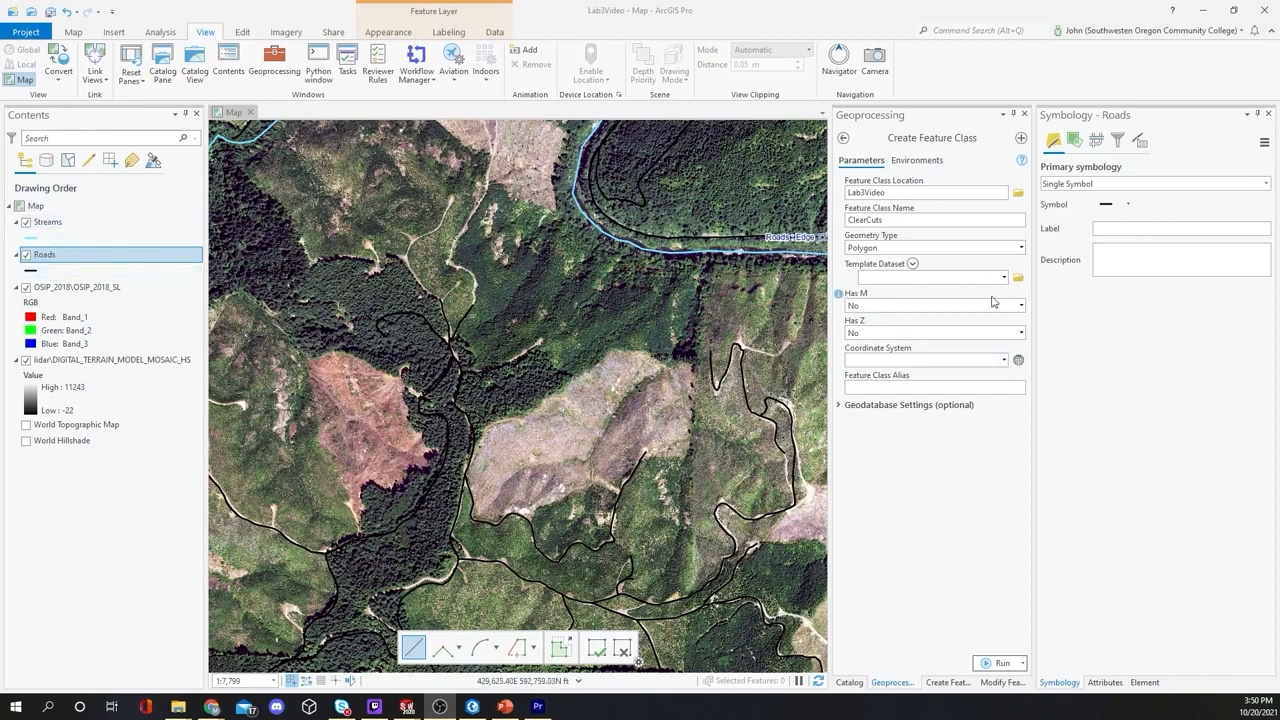
click(1002, 360)
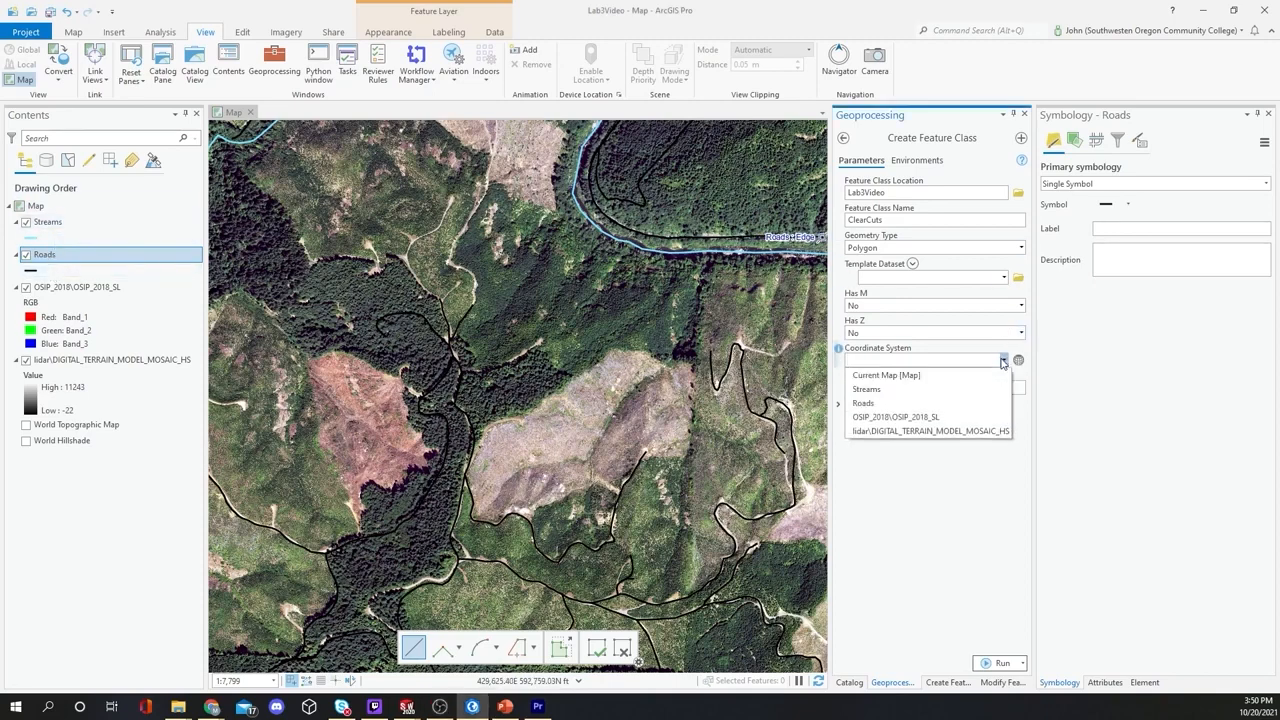
click(897, 390)
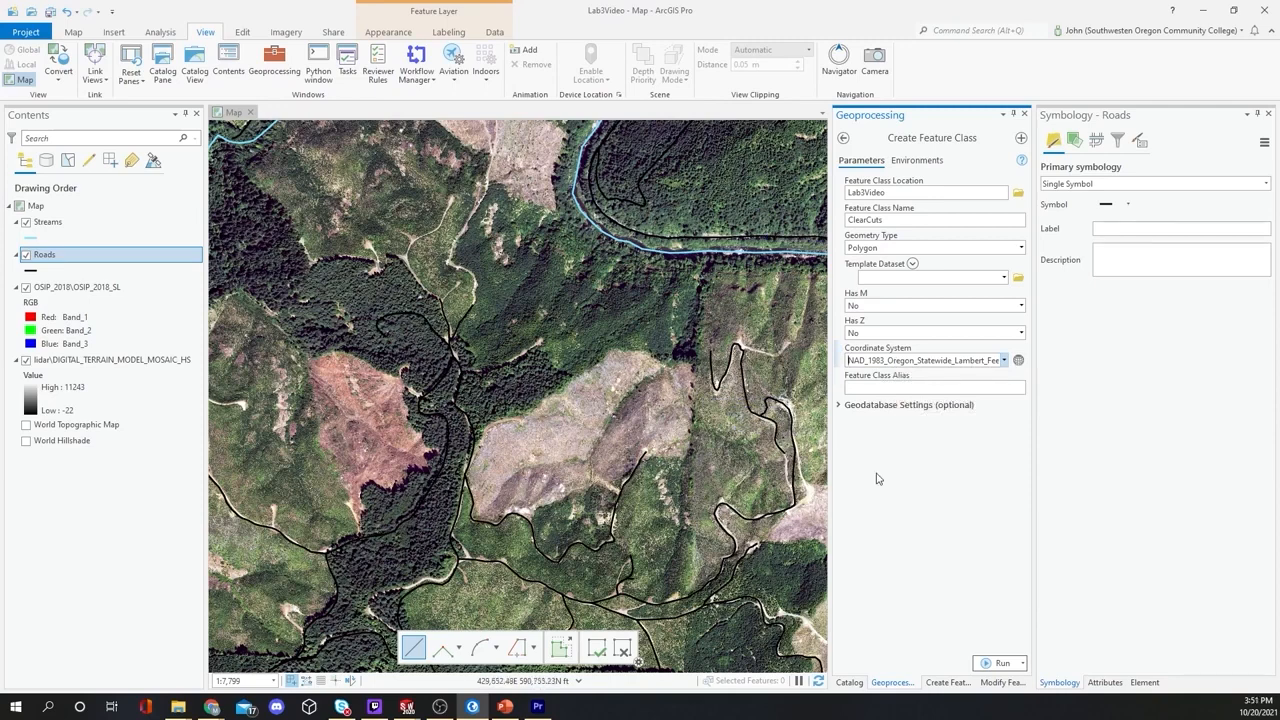
click(999, 664)
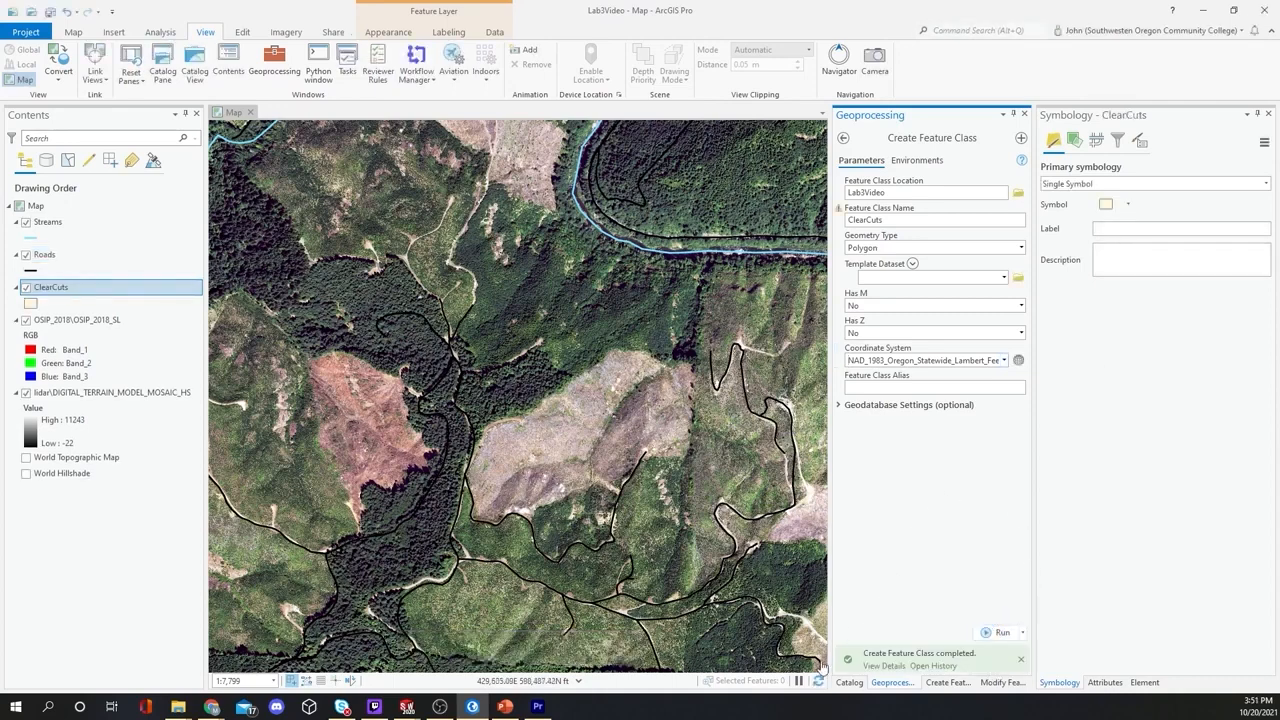
mouse_move(871, 655)
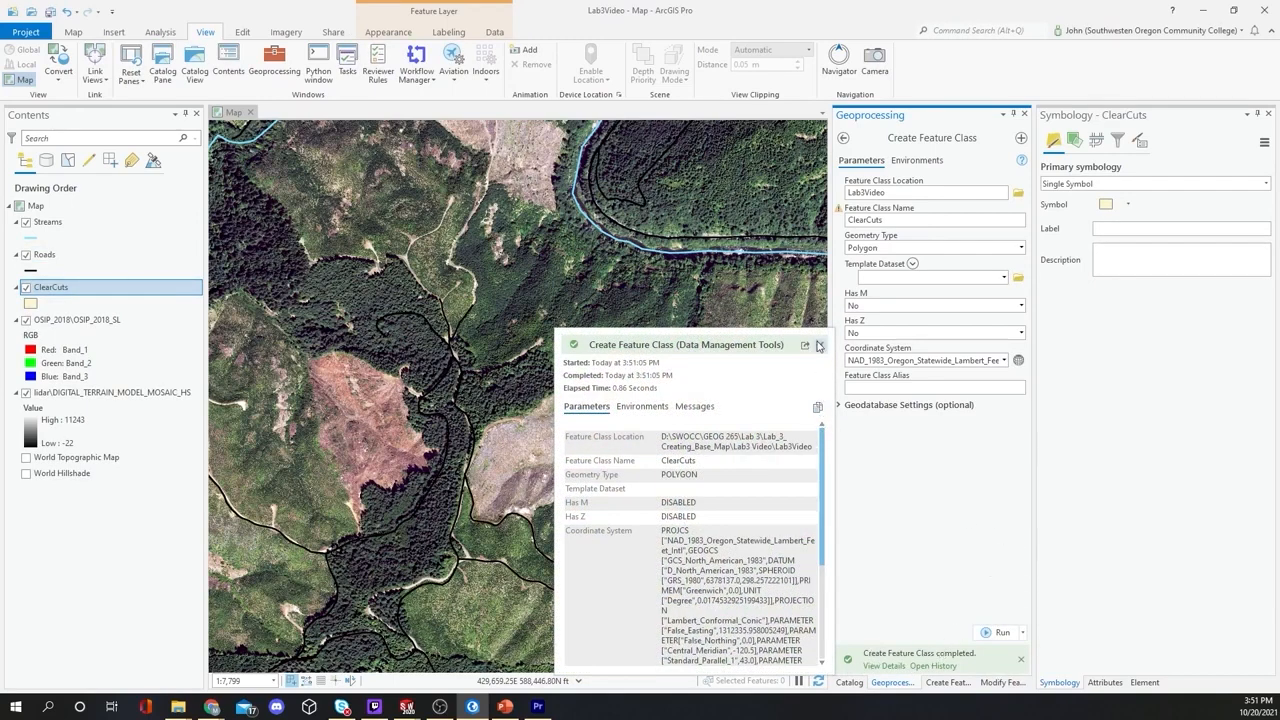
click(819, 345)
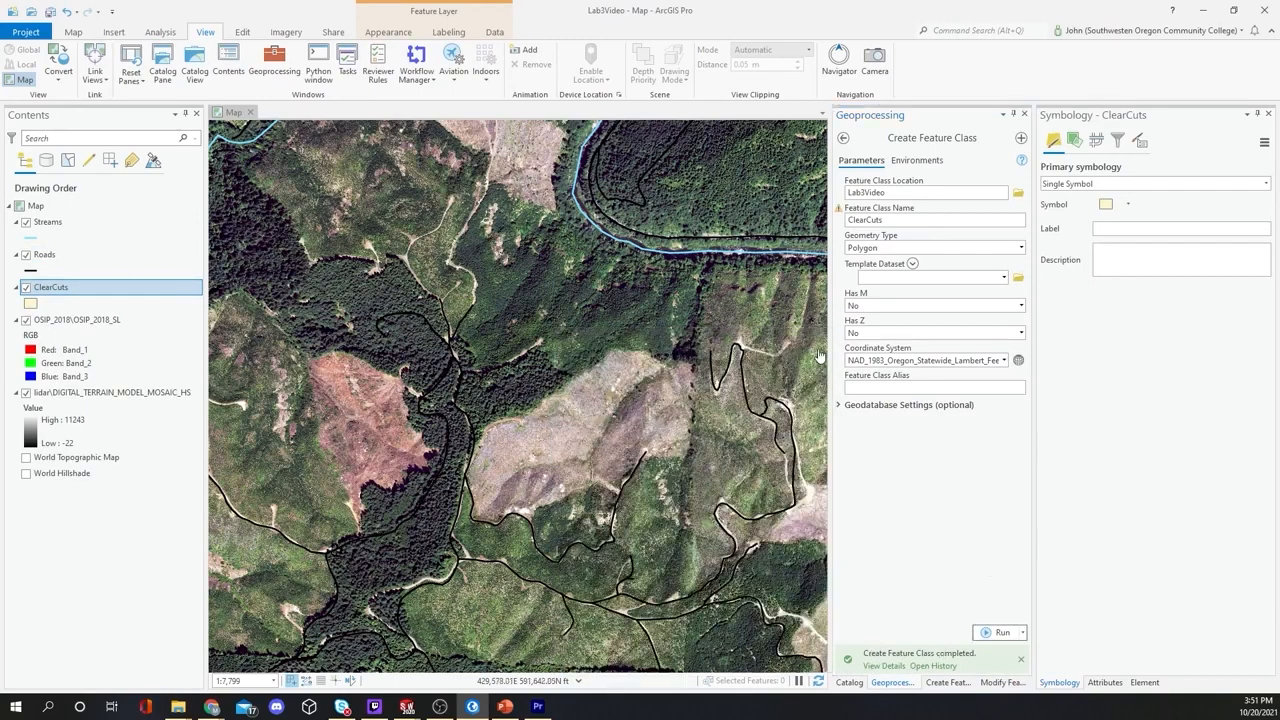
Step: Style the ClearCuts layer with no fill color and a thicker bright green outline
click(1129, 205)
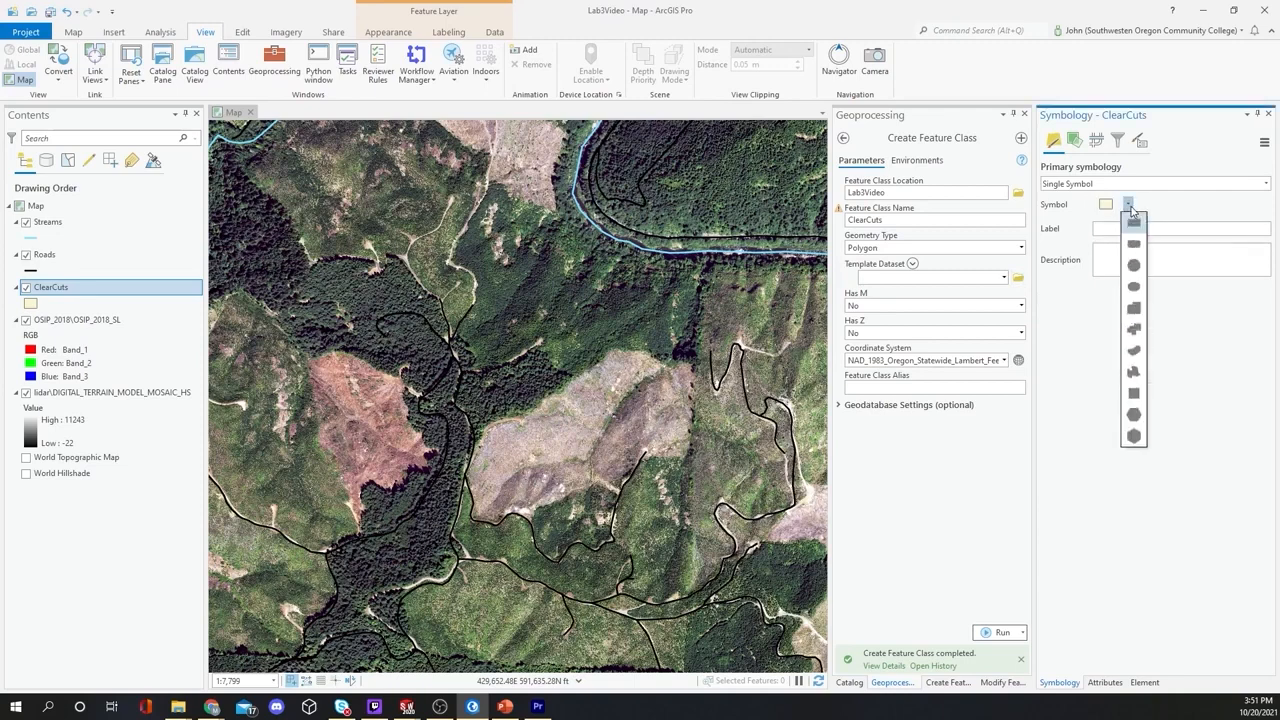
click(1110, 206)
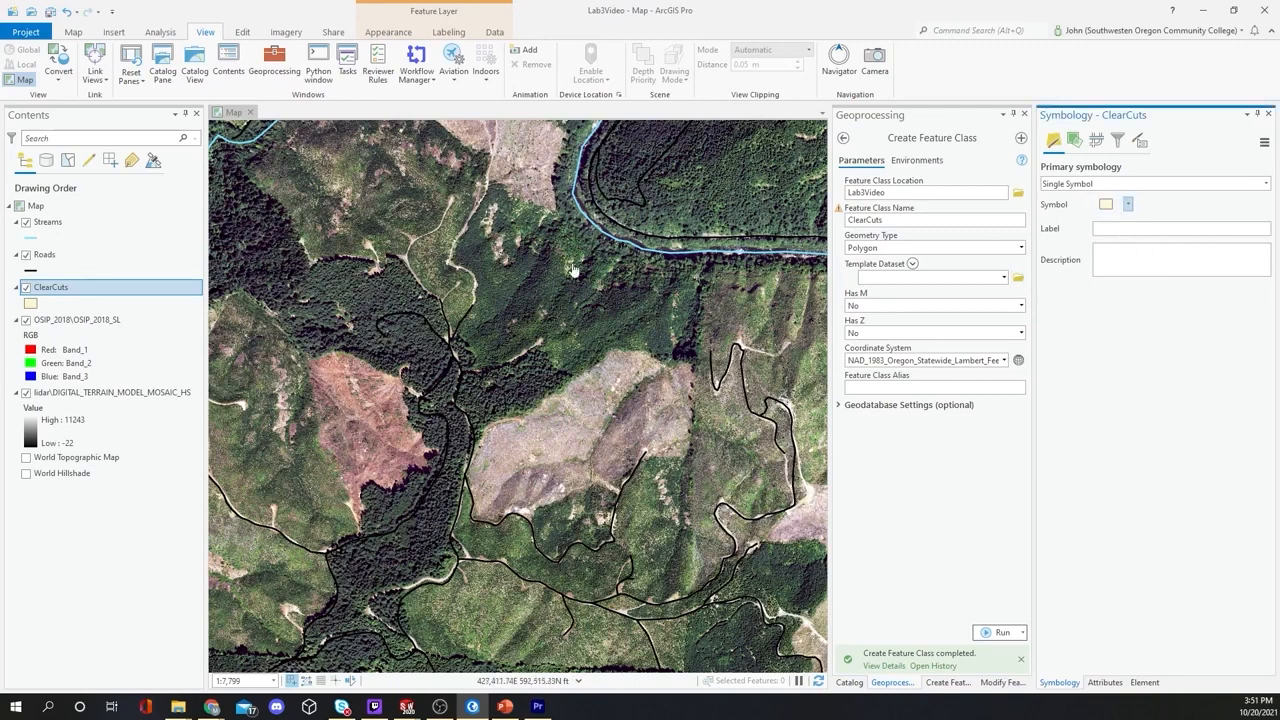
click(26, 306)
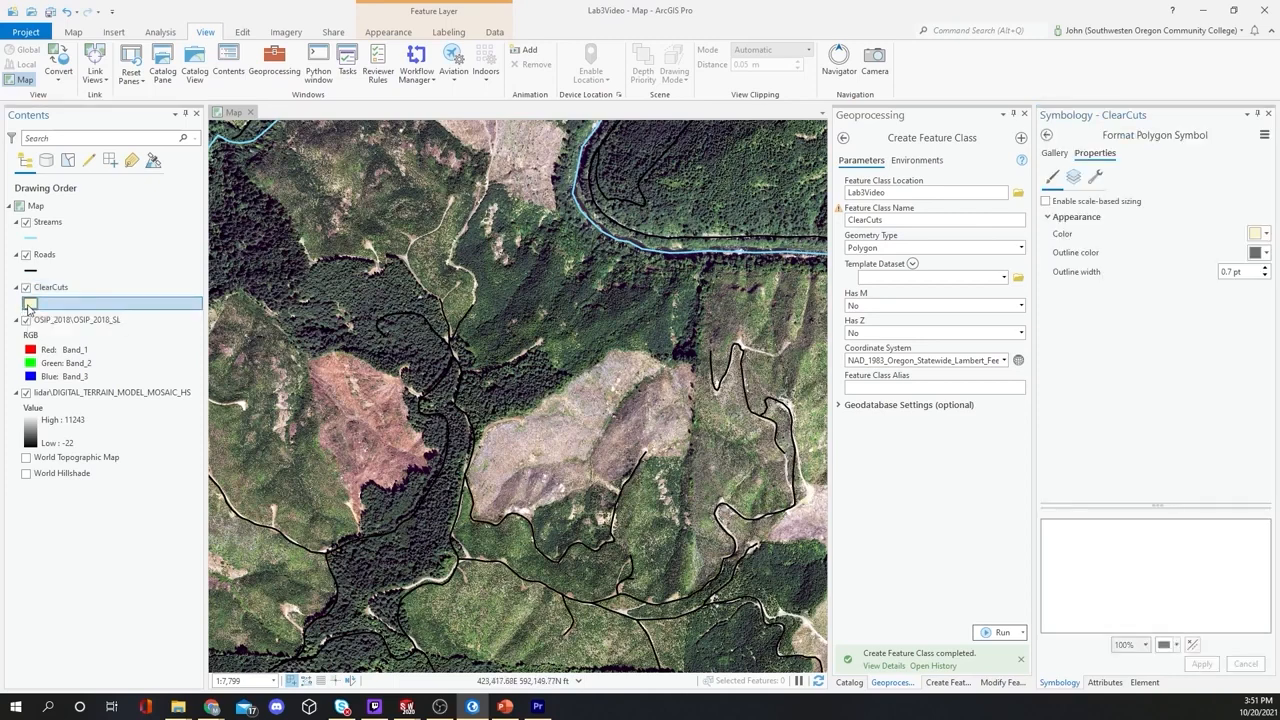
click(1266, 237)
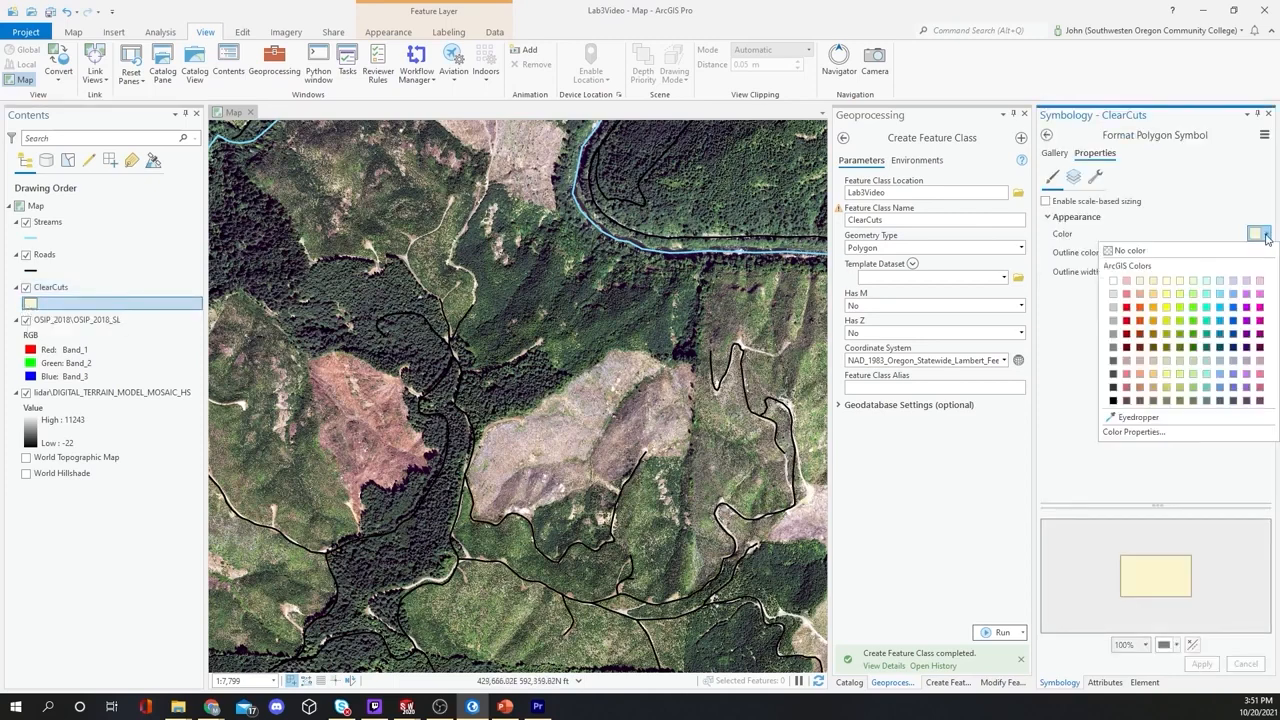
click(1150, 253)
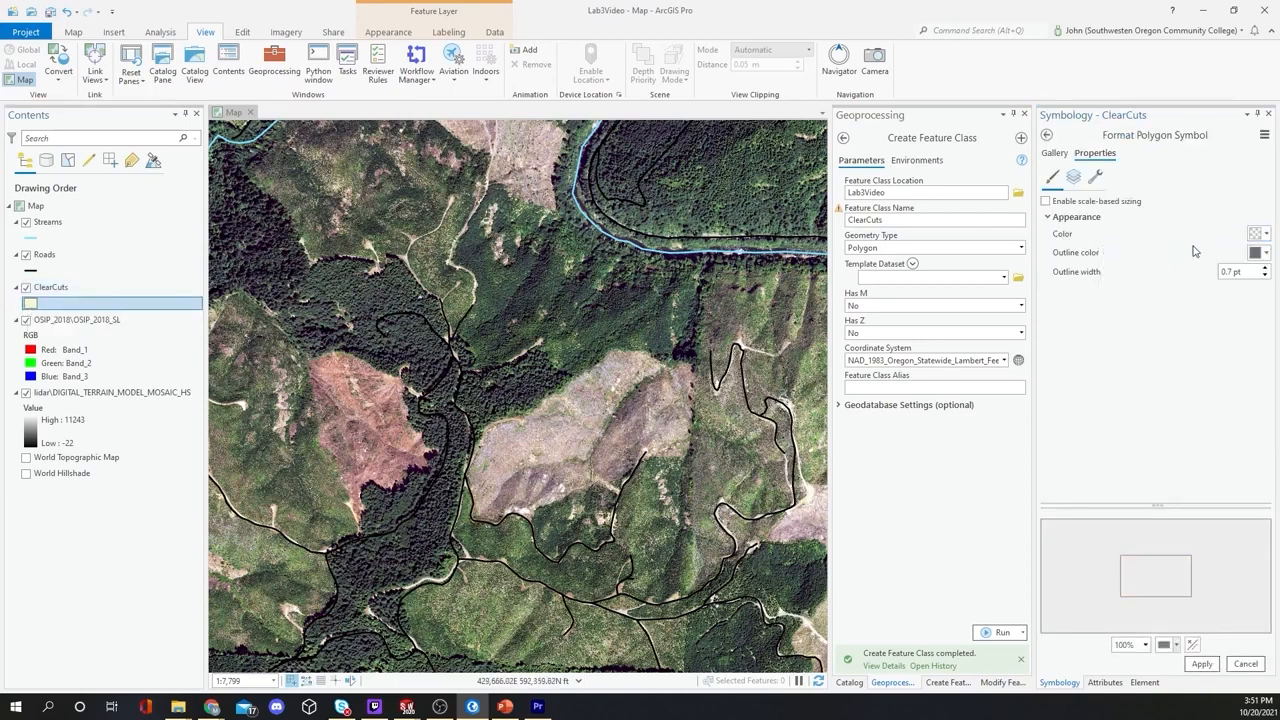
click(1266, 253)
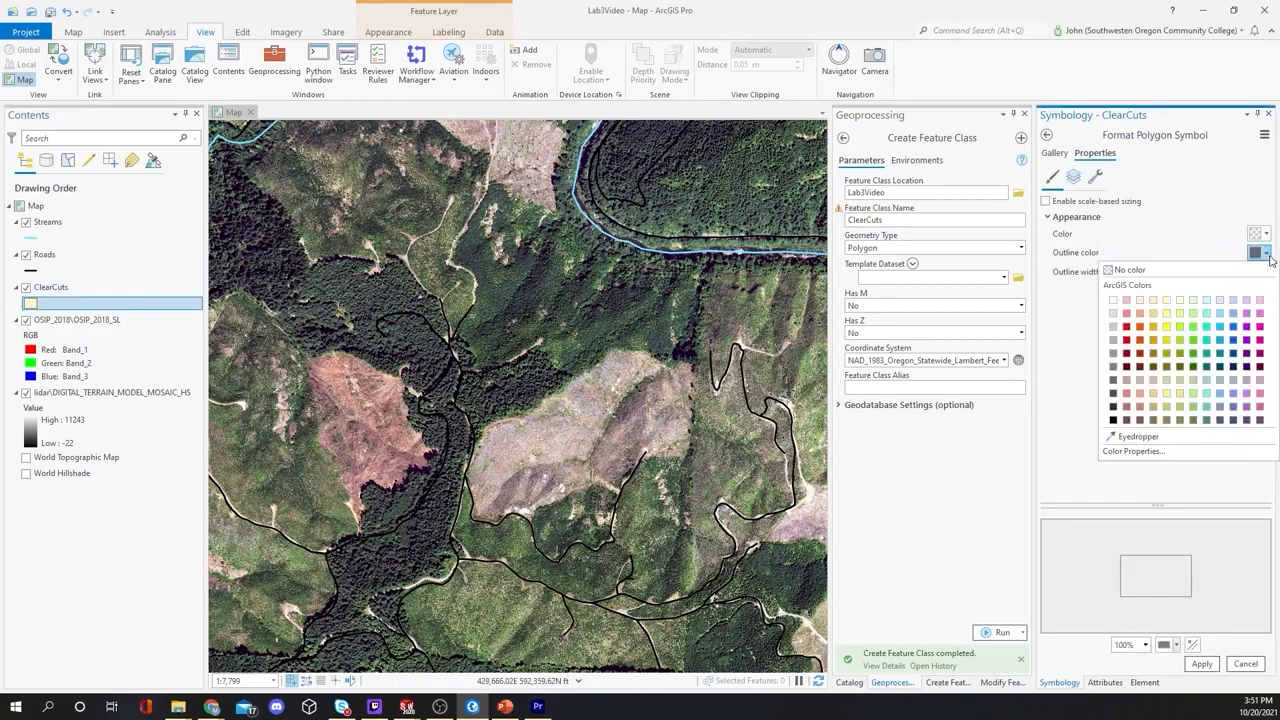
click(1190, 331)
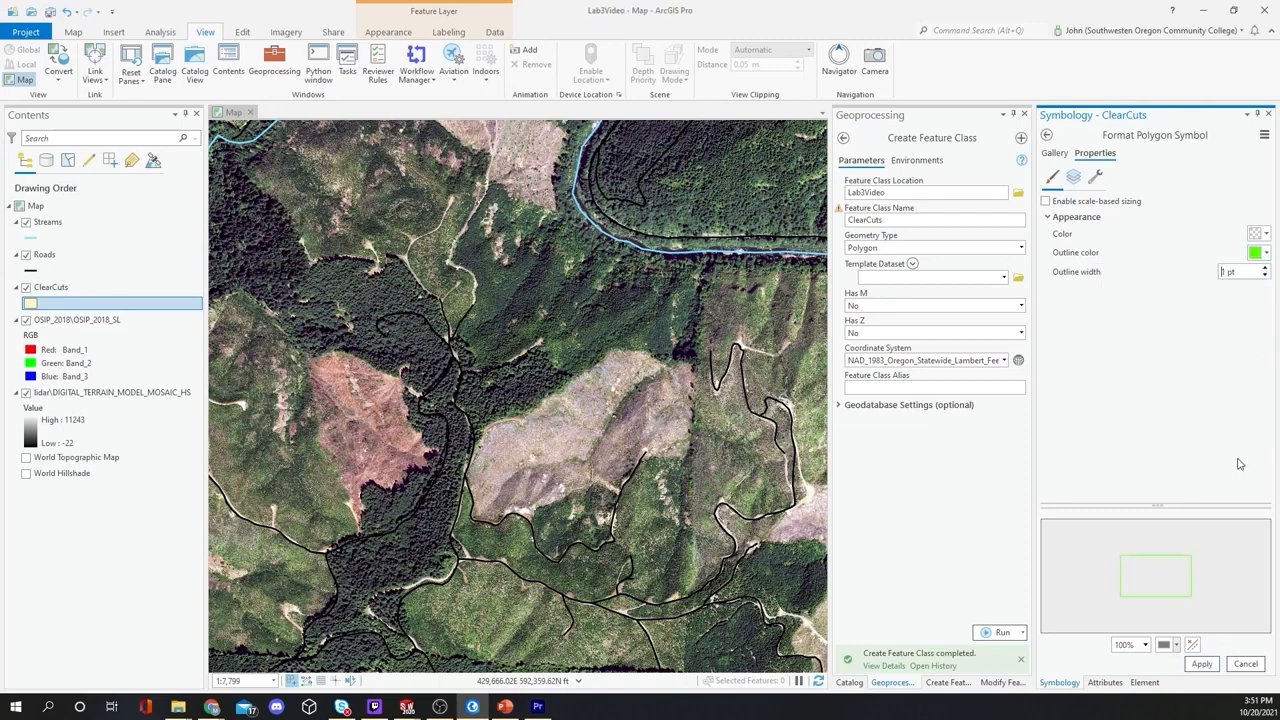
click(1202, 667)
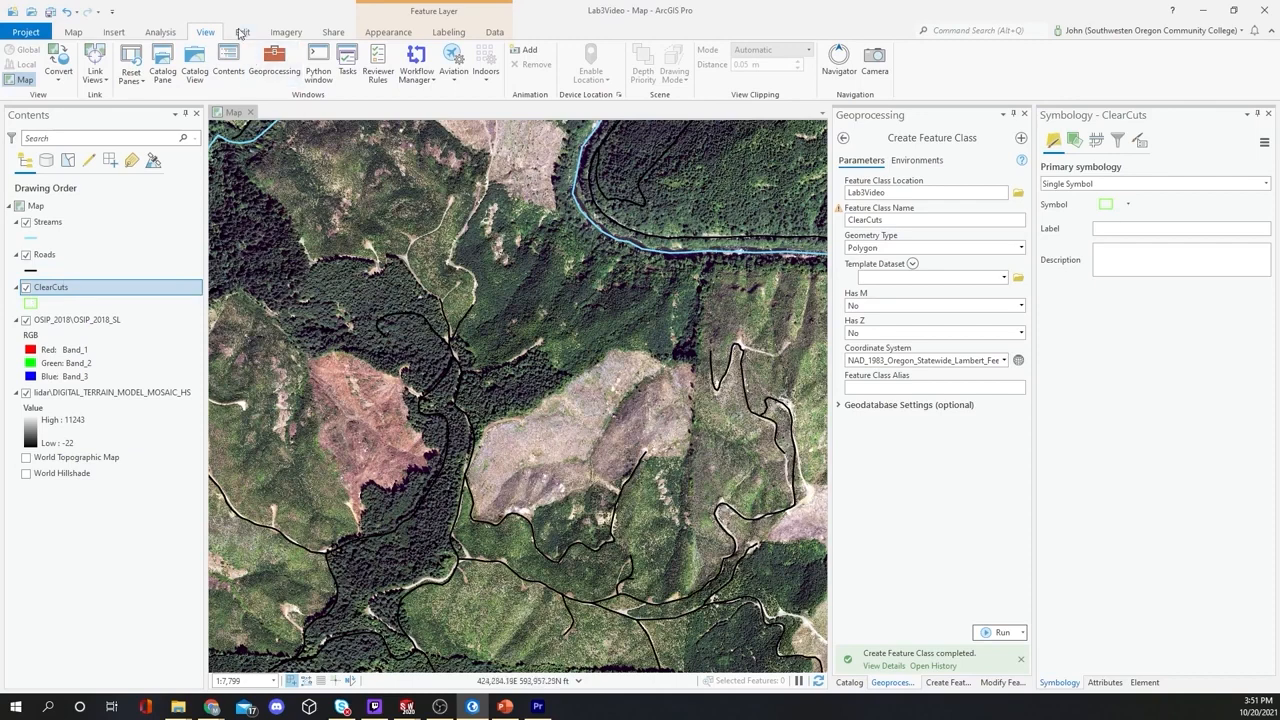
Step: Close the leftover tool panes and start a new polygon from the ClearCuts feature template with snapping turned off
click(242, 32)
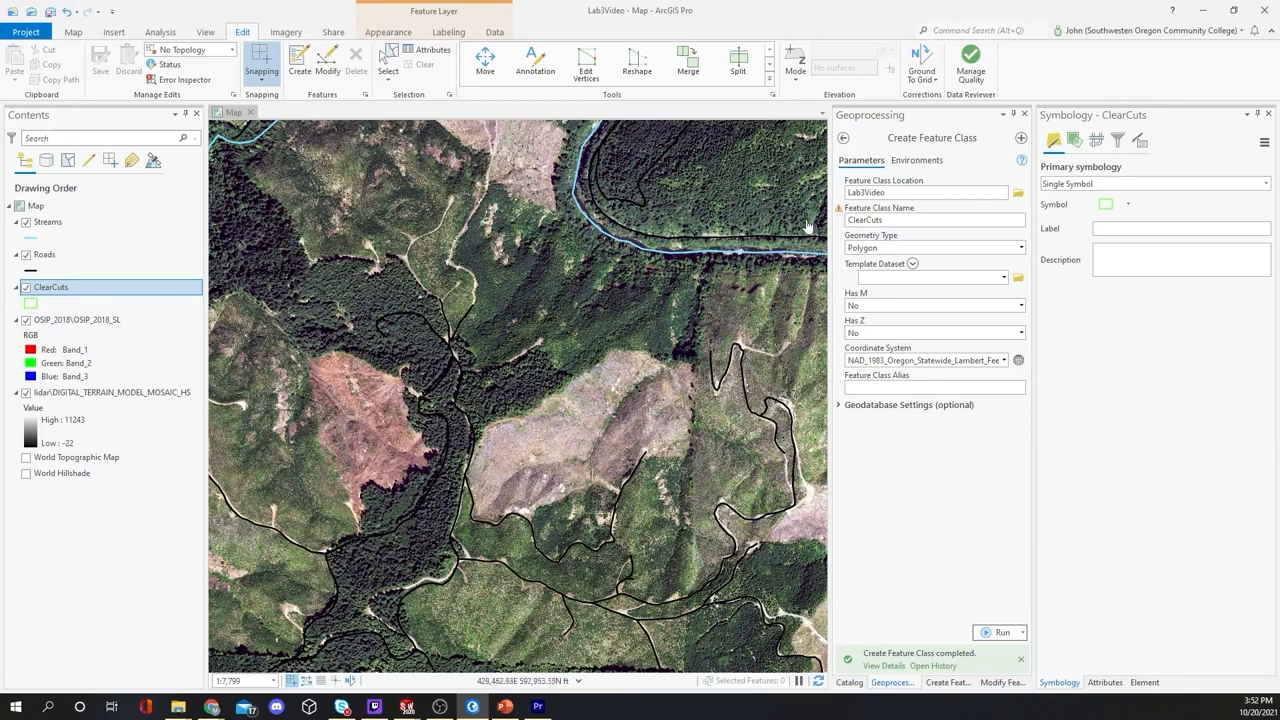
click(1024, 115)
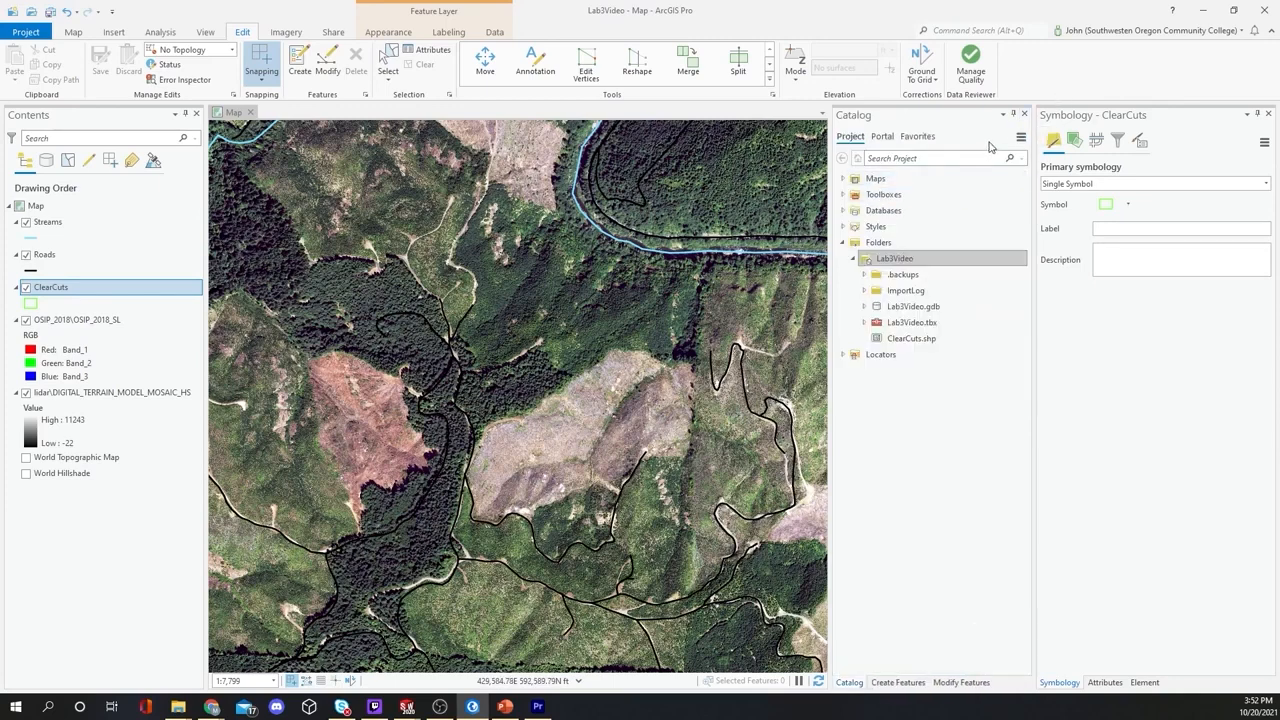
click(1024, 115)
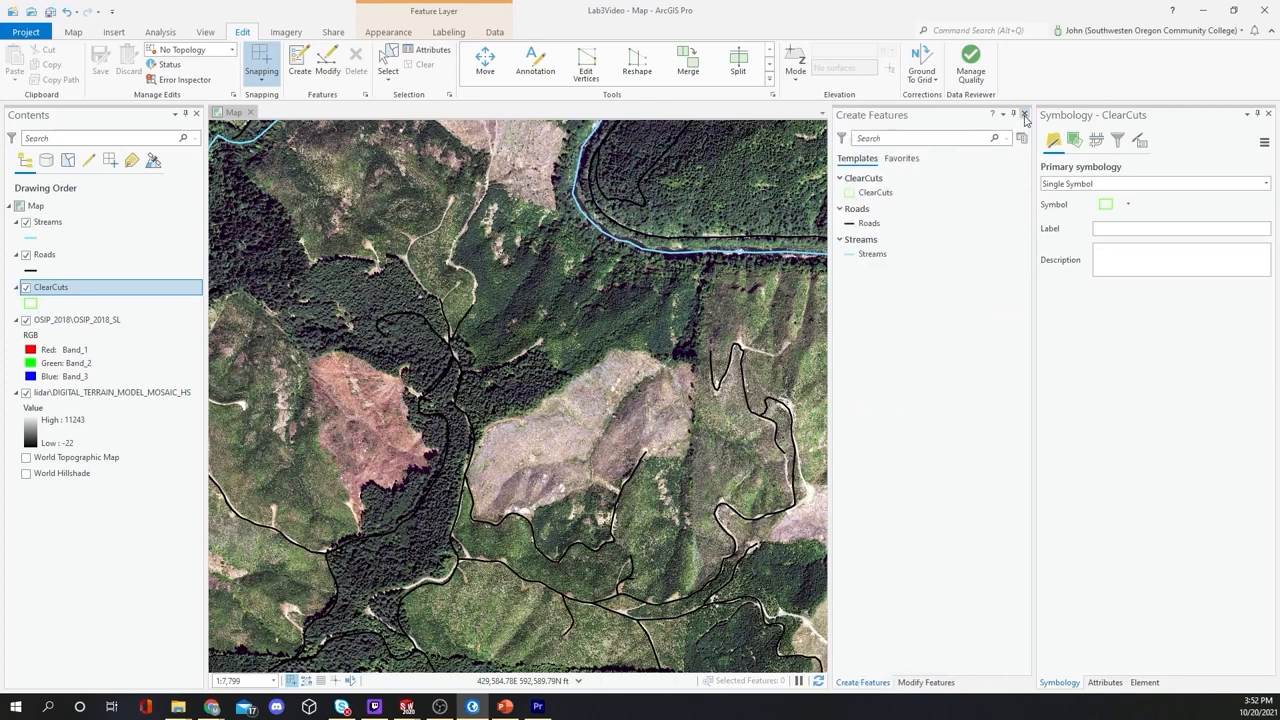
click(1024, 115)
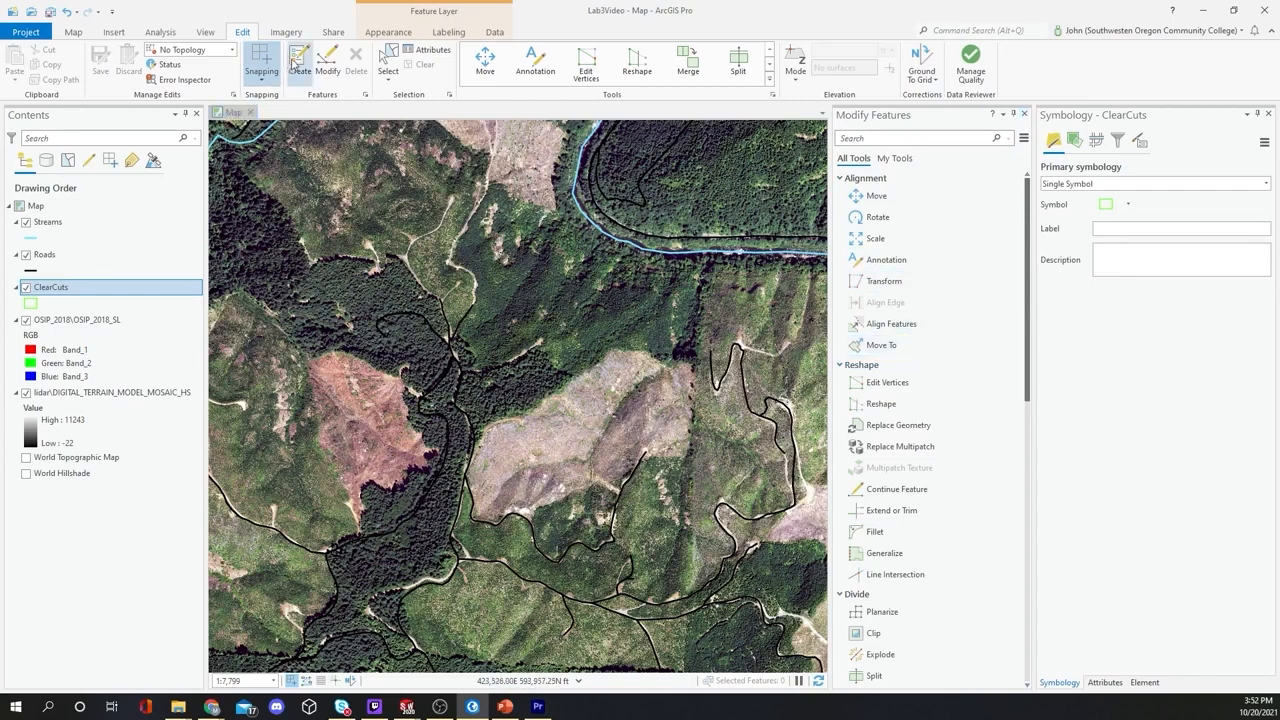
click(299, 62)
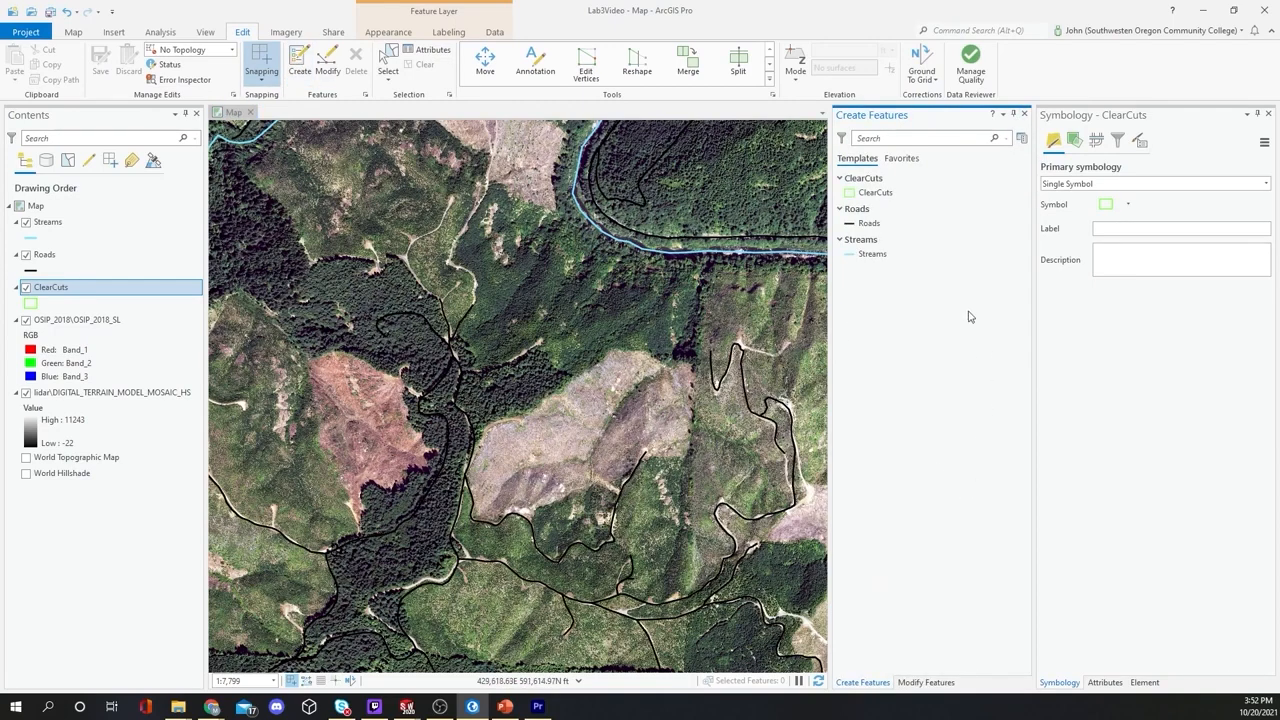
click(872, 193)
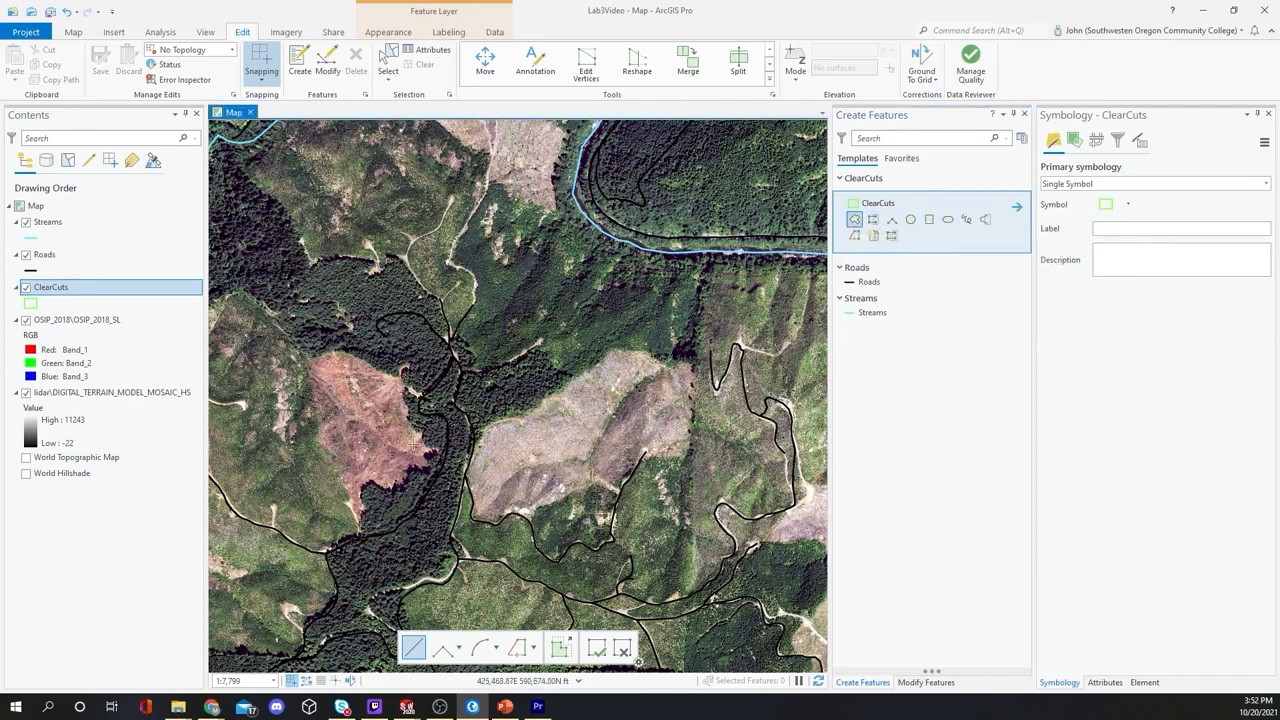
scroll(490, 488, up, 5)
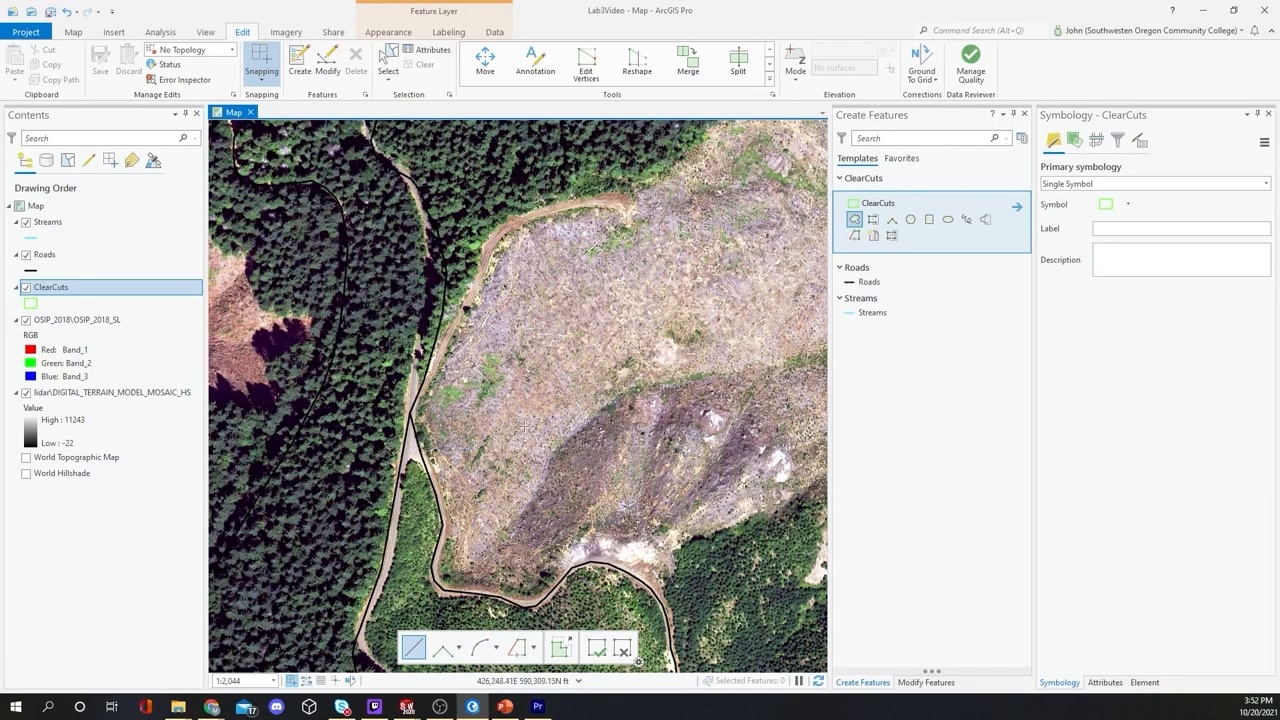
click(264, 66)
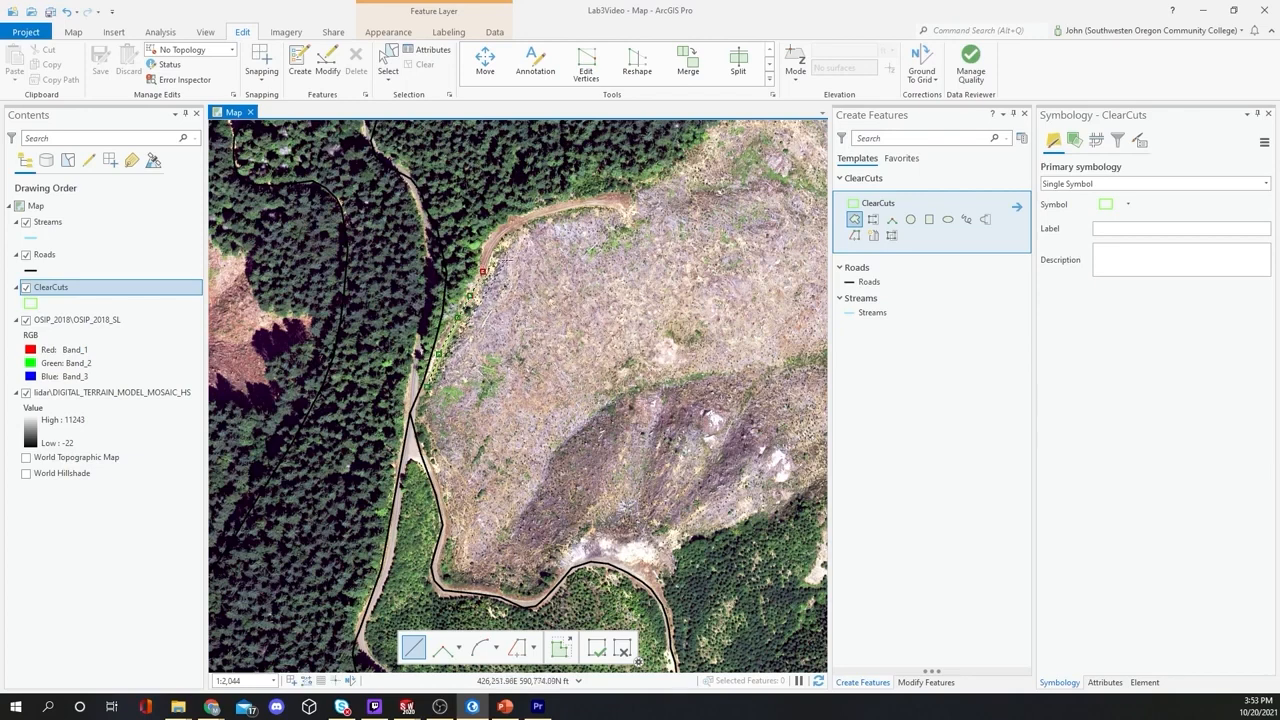
Step: Trace the clearcut polygon's northwest boundary along the curved dirt road and on to the forest edge
click(487, 246)
click(509, 228)
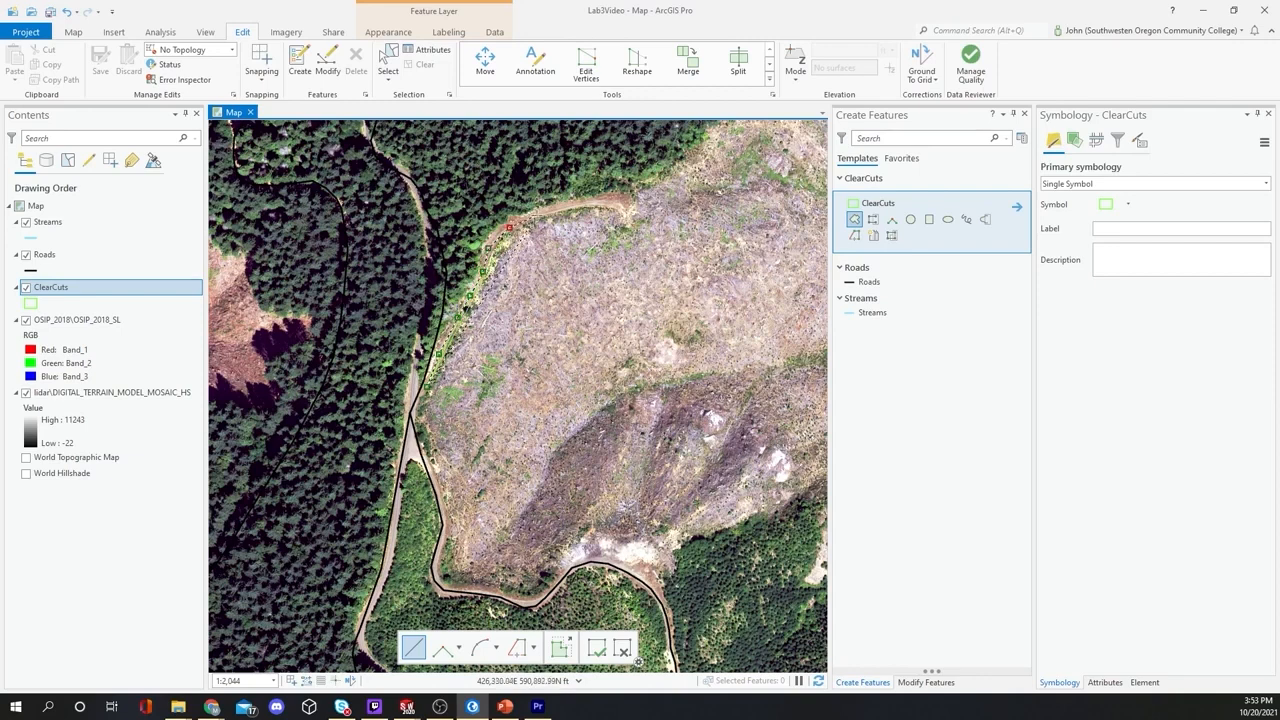
click(561, 207)
click(583, 203)
click(599, 204)
click(619, 204)
click(644, 193)
click(670, 178)
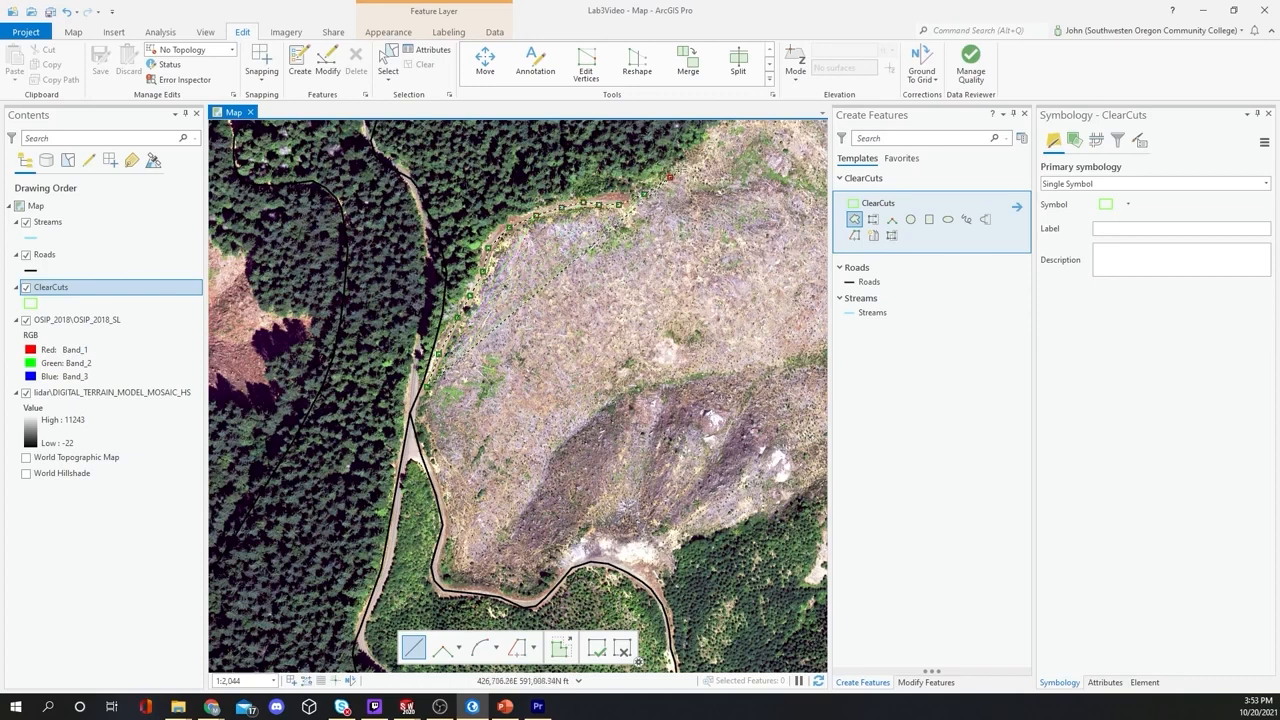
click(684, 161)
Step: Continue the clearcut boundary northeast along the dark tree line toward the clearcut's northern tip
mouse_move(703, 147)
mouse_down()
mouse_move(528, 362)
mouse_move(400, 469)
mouse_up()
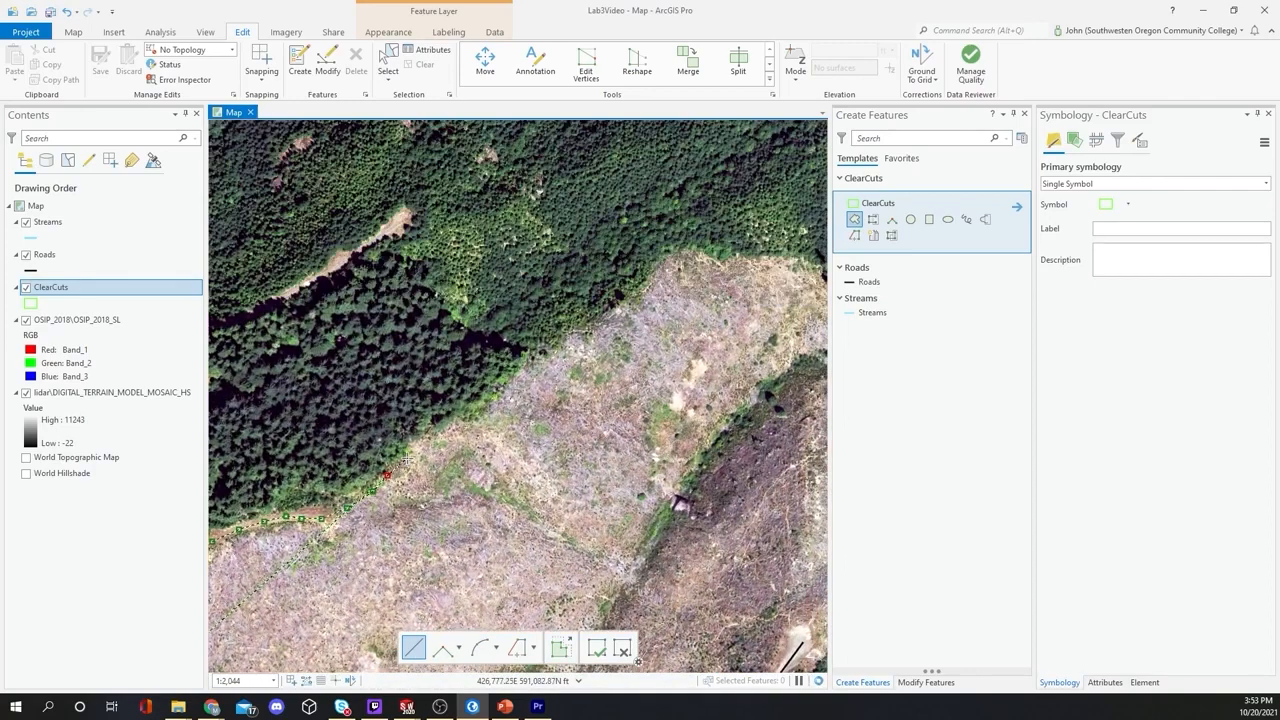
click(410, 453)
click(438, 431)
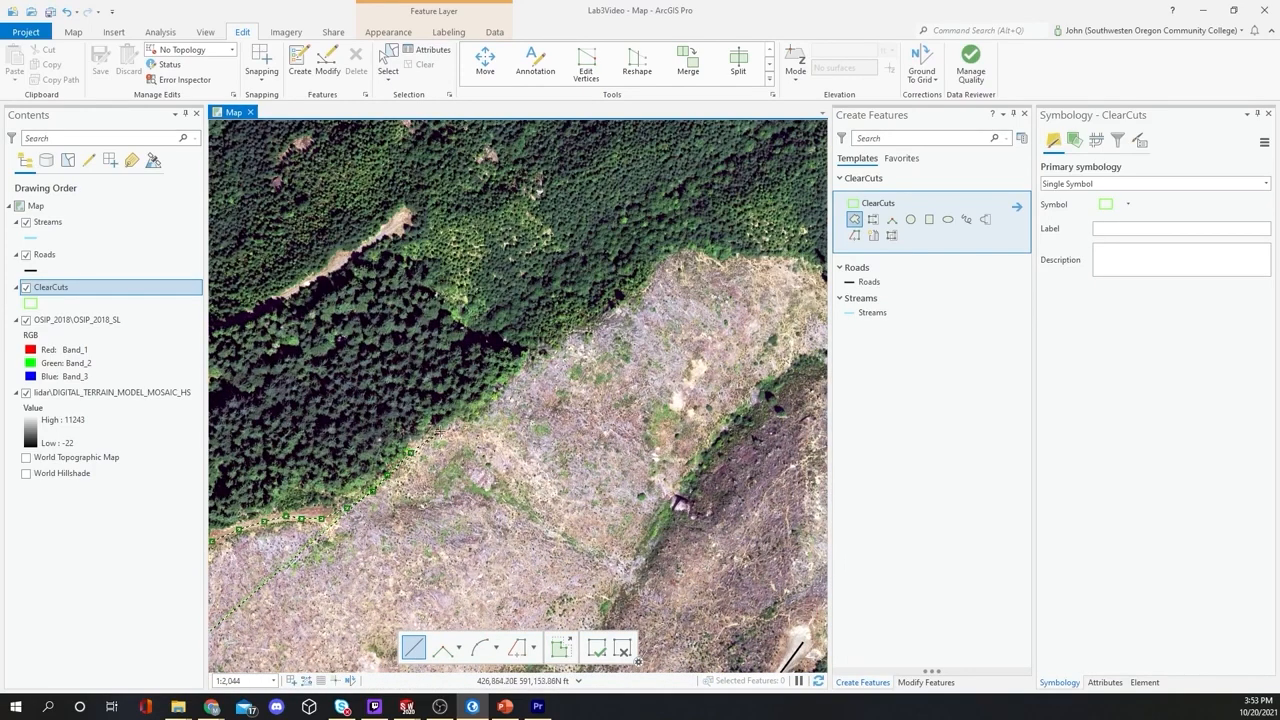
click(474, 412)
click(519, 376)
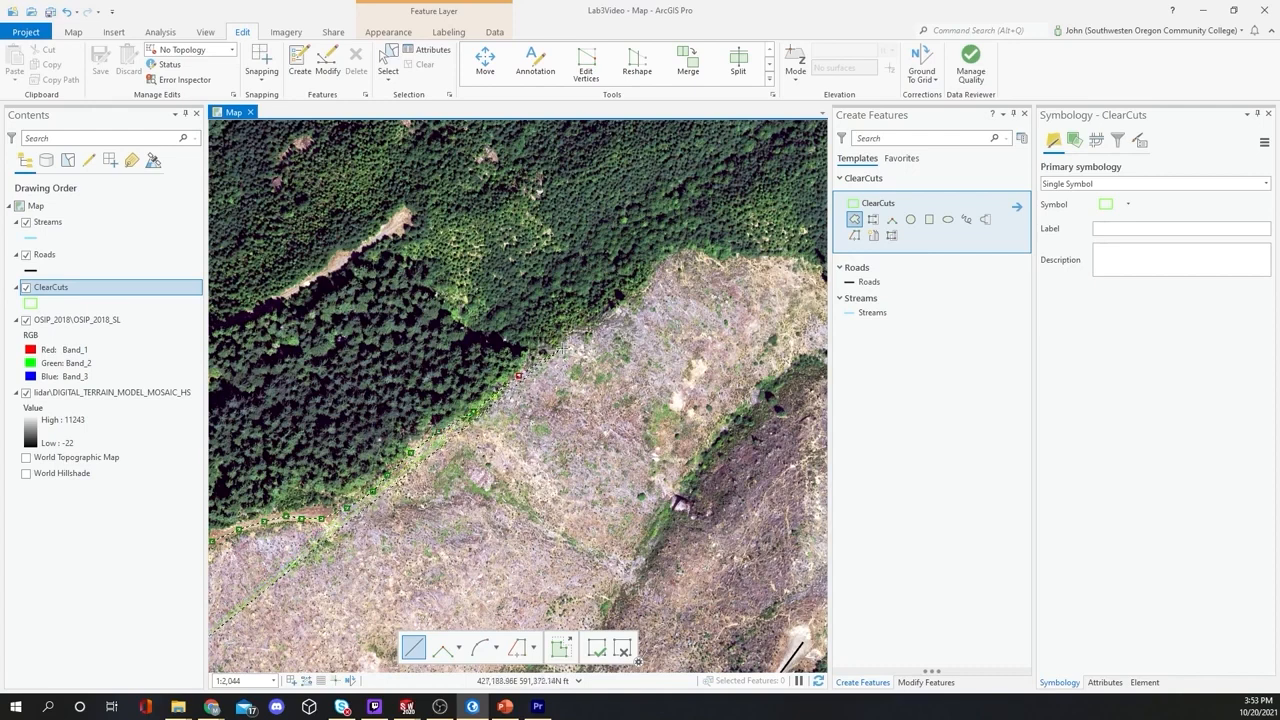
click(562, 348)
click(600, 320)
click(638, 290)
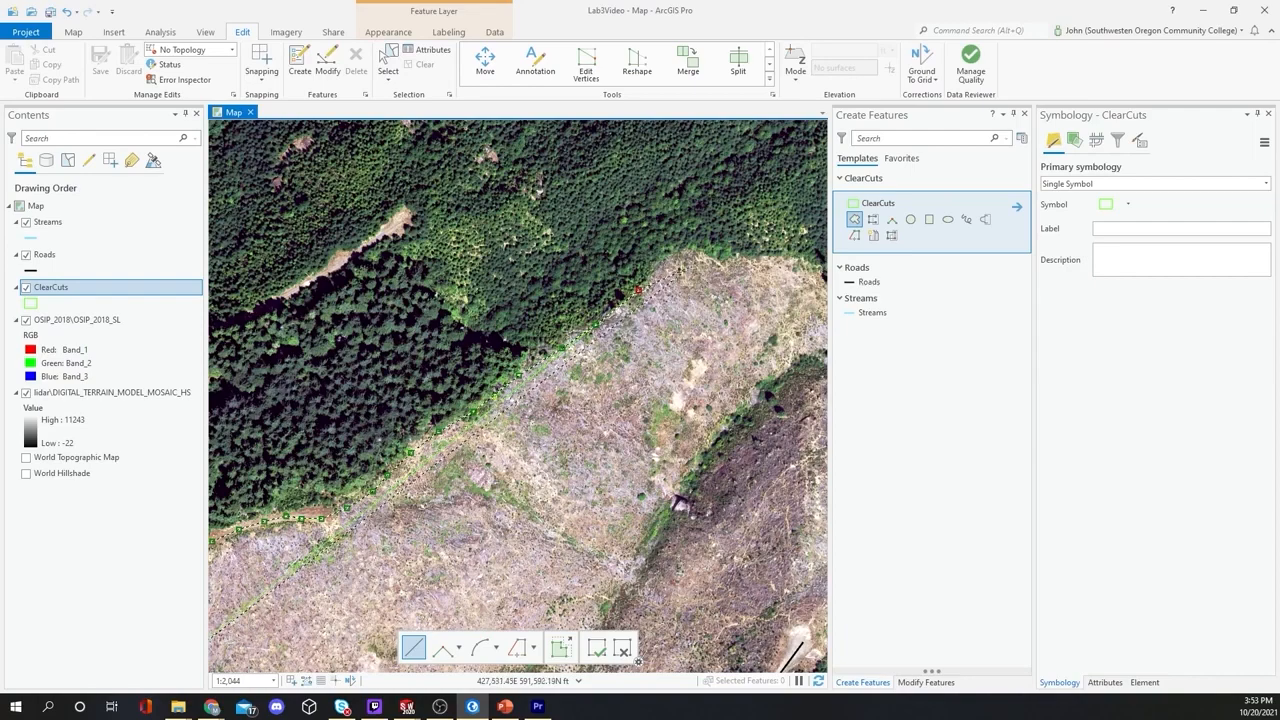
Step: Digitize the boundary around the clearcut's rounded northern tip and southeast to the notch in the trees
mouse_move(687, 263)
mouse_down()
mouse_move(487, 287)
mouse_move(341, 275)
mouse_up()
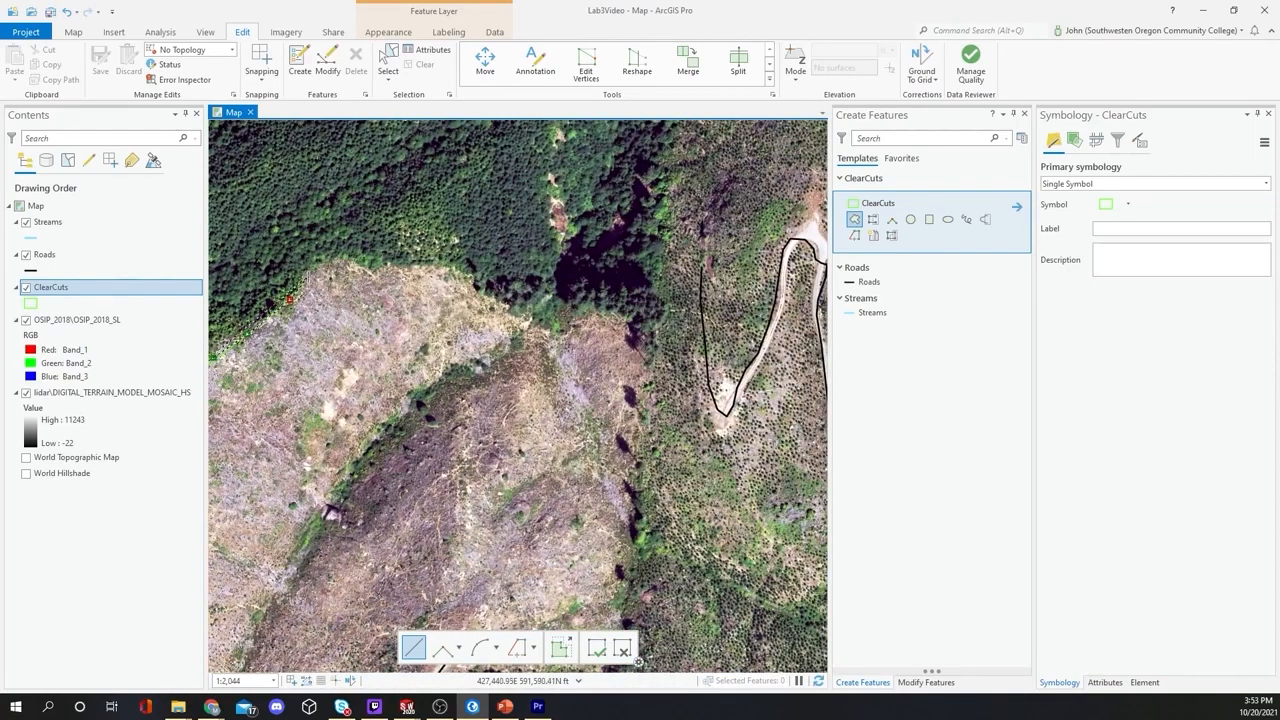
click(309, 276)
click(339, 261)
click(358, 264)
click(373, 272)
click(389, 267)
click(446, 270)
click(466, 284)
click(490, 300)
click(521, 321)
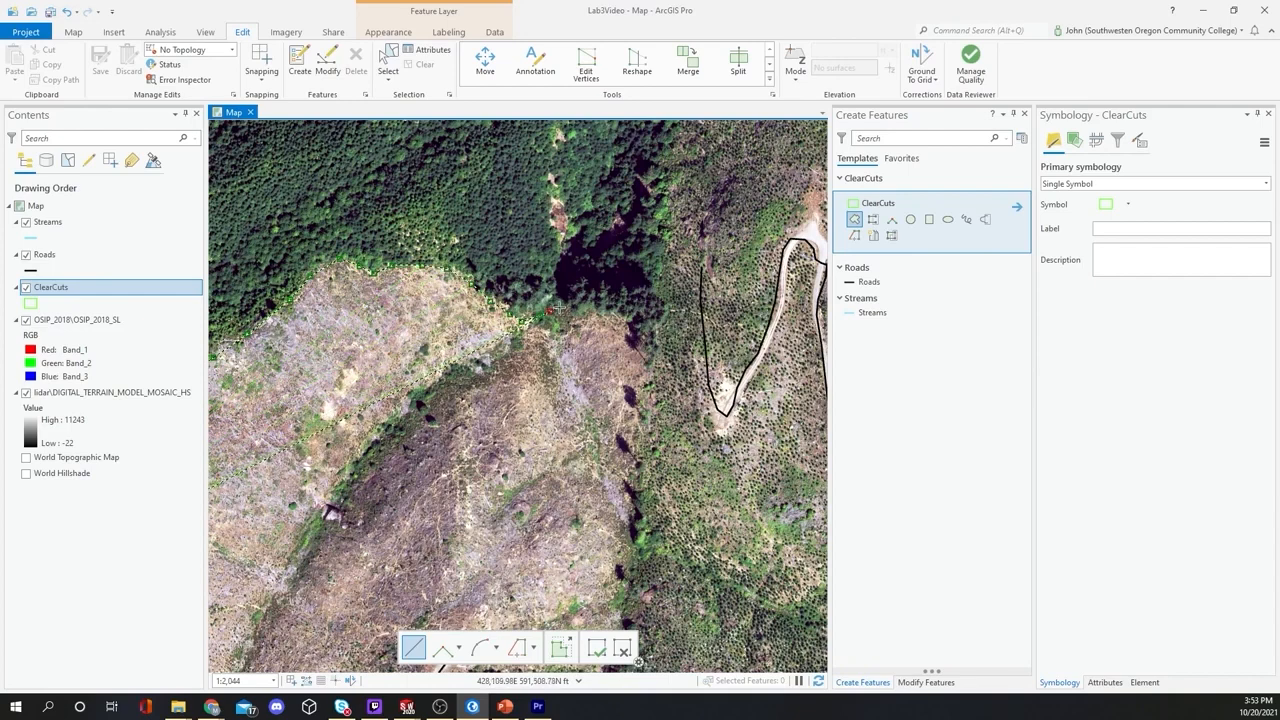
Step: Carry the boundary around the clearcut's northeast corner and south along its straight eastern edge
click(576, 305)
click(620, 319)
click(638, 341)
click(644, 362)
click(644, 402)
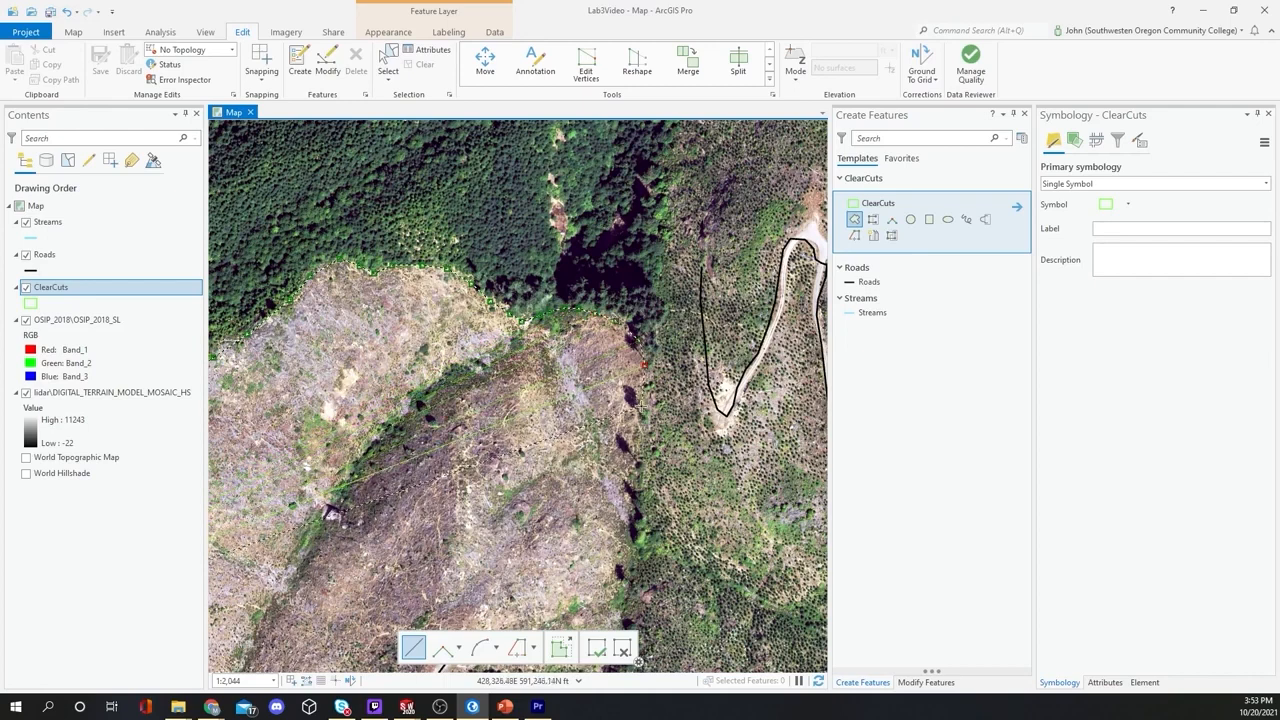
click(638, 450)
click(632, 497)
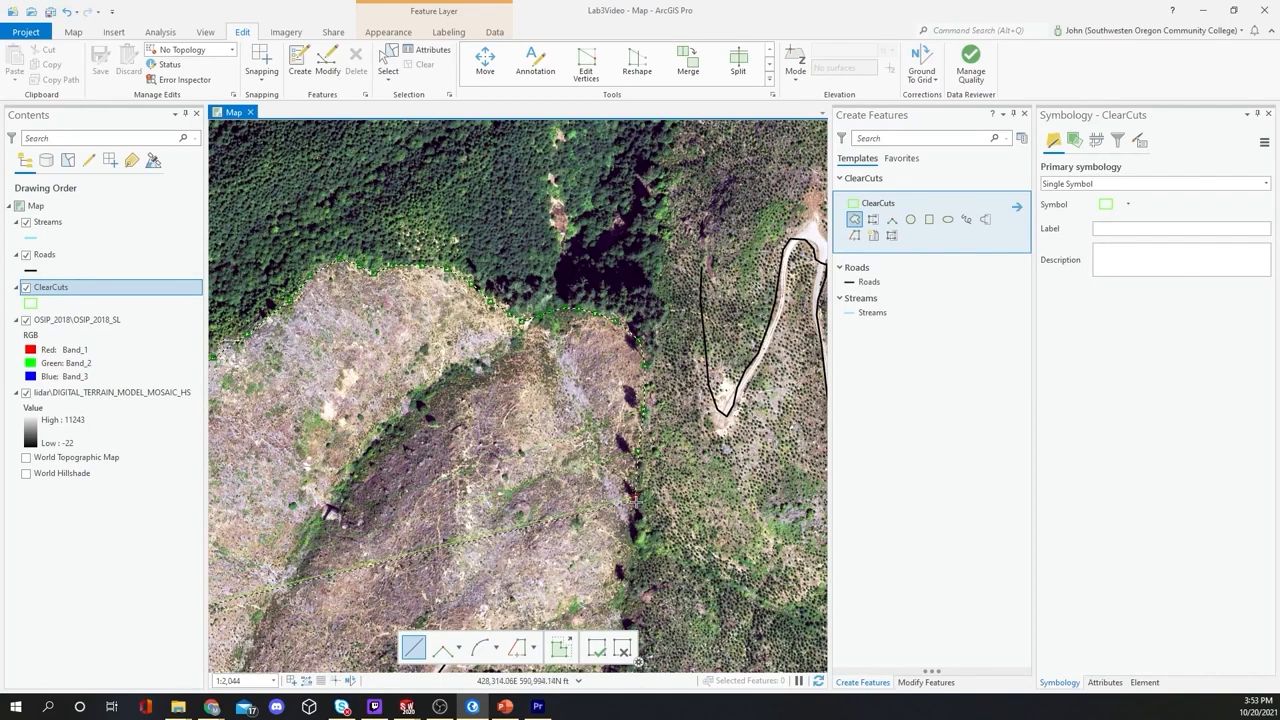
Step: Finish the clearcut's eastern edge and trace its southeastern edge west to the end of the spur road
drag(632, 519, 626, 275)
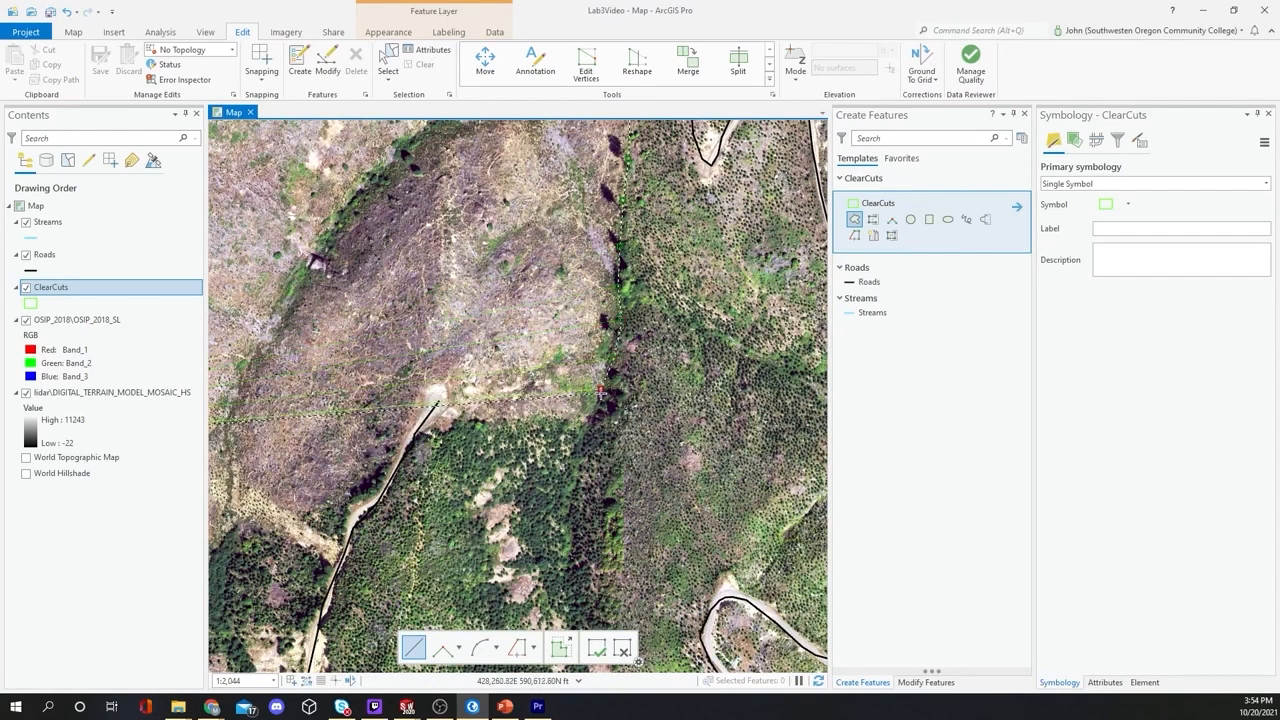
click(560, 414)
click(525, 414)
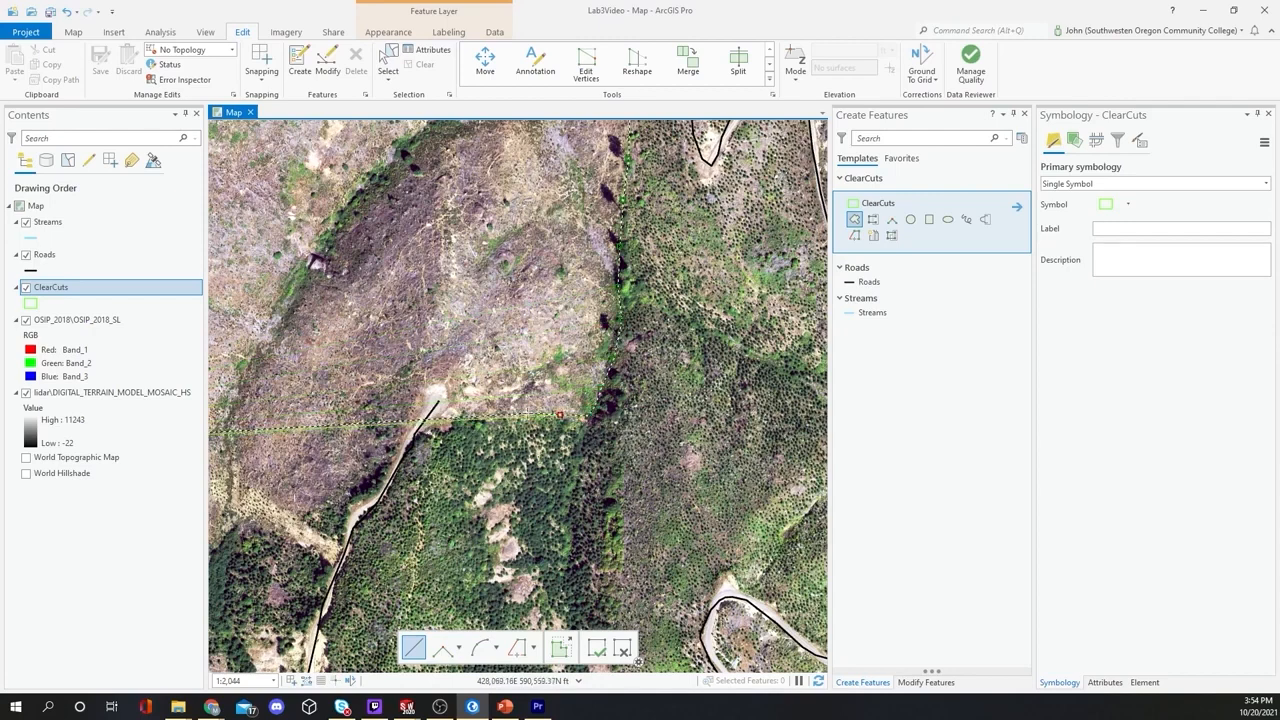
click(508, 415)
click(453, 418)
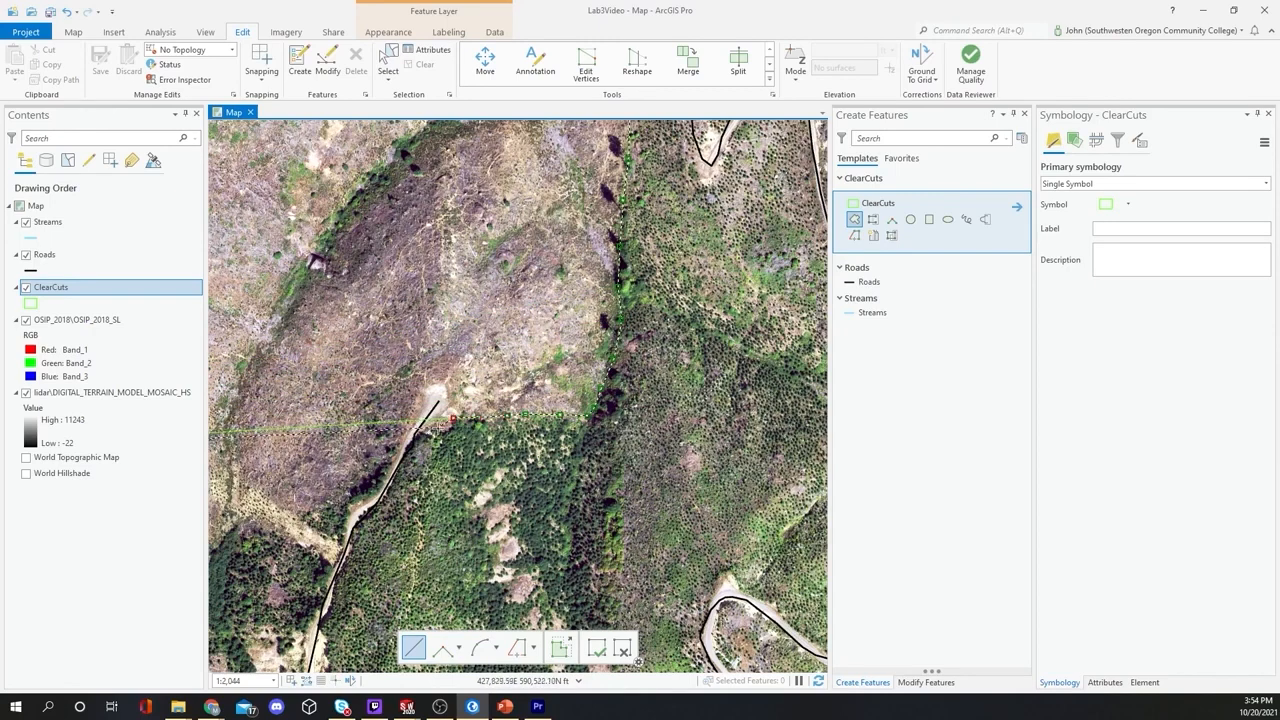
Step: Follow the spur road southwest with the clearcut boundary to the point where the bare strip meets the road
click(417, 431)
click(413, 445)
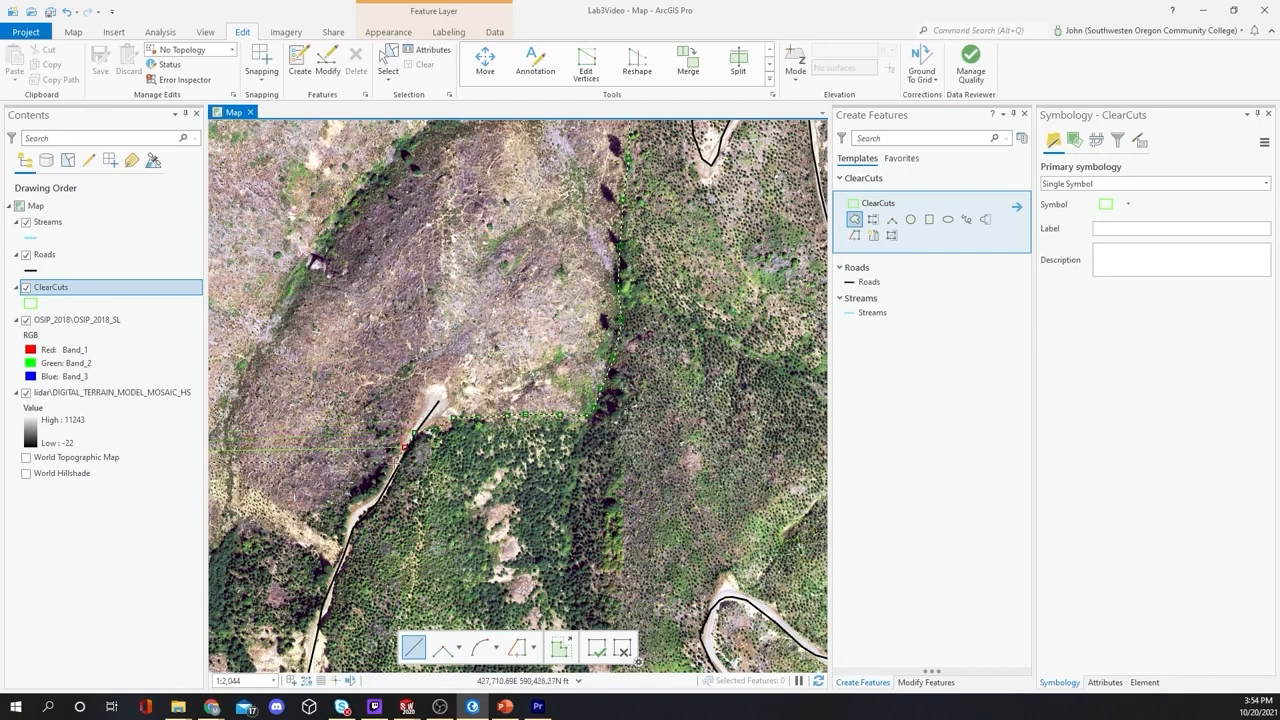
click(378, 494)
click(364, 504)
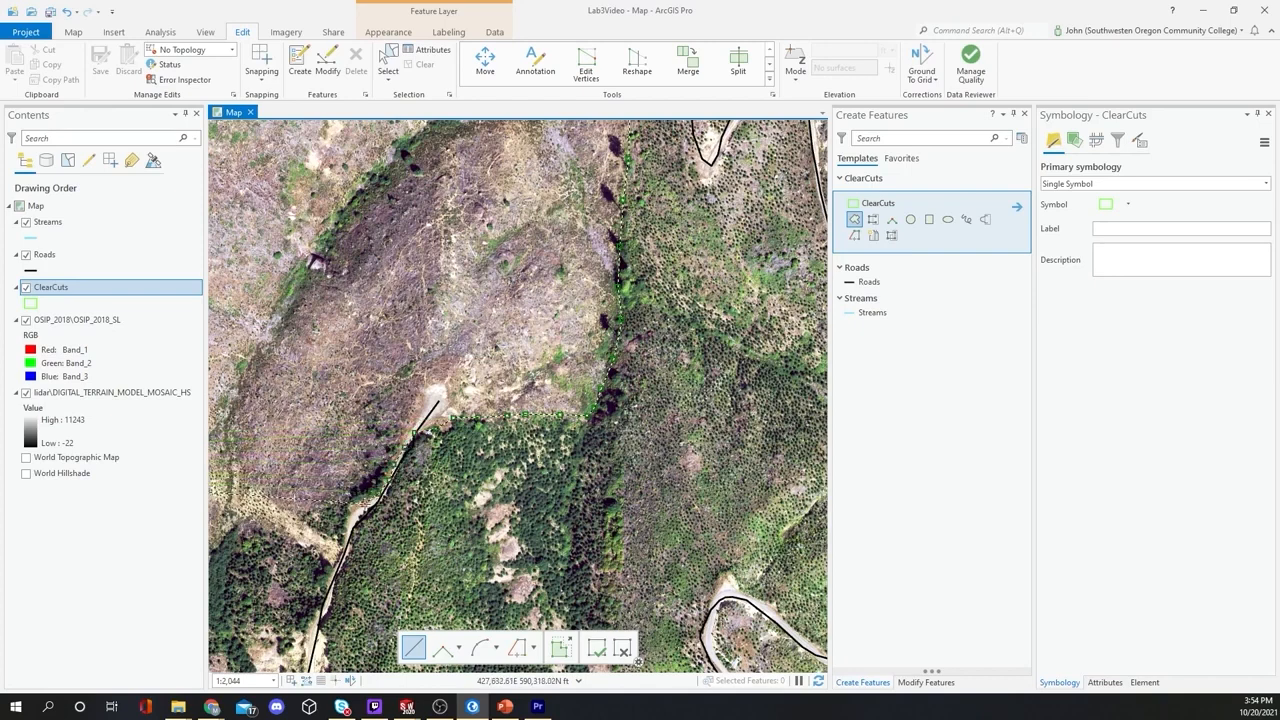
click(352, 511)
click(340, 549)
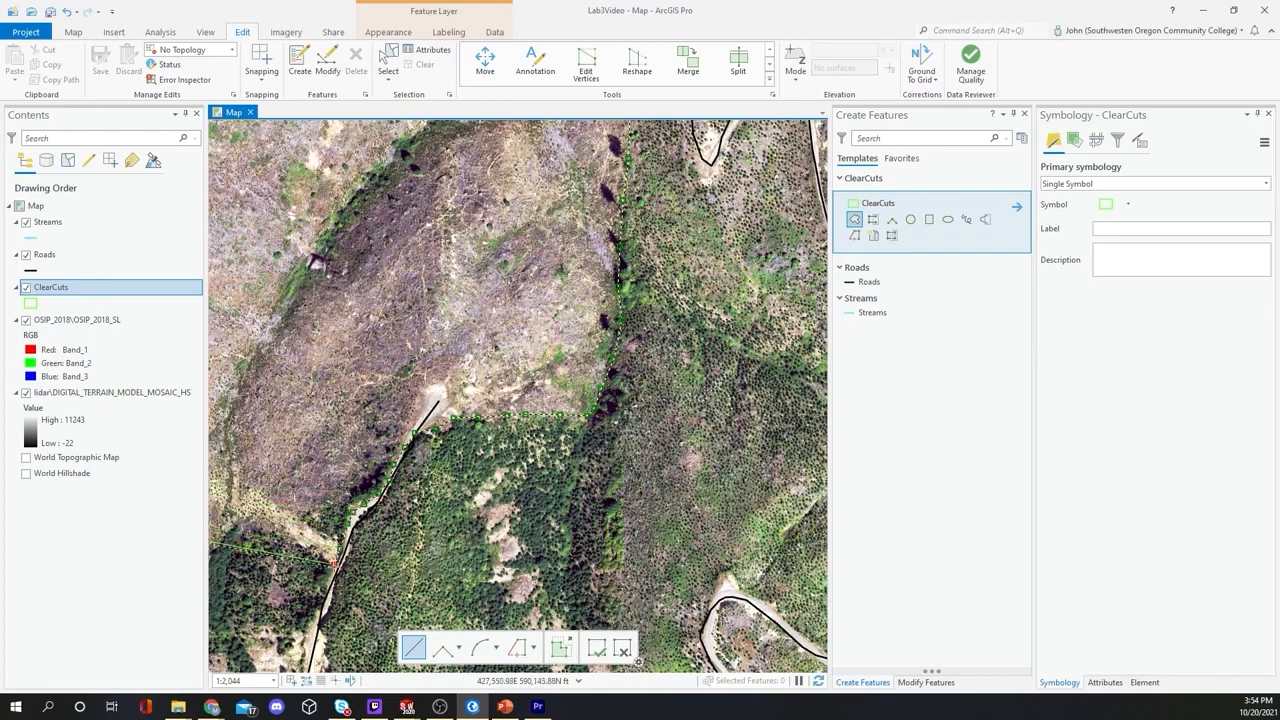
Step: Trace the clearcut's southern boundary from the spur road northwest and west around the block of standing trees
drag(334, 552, 530, 186)
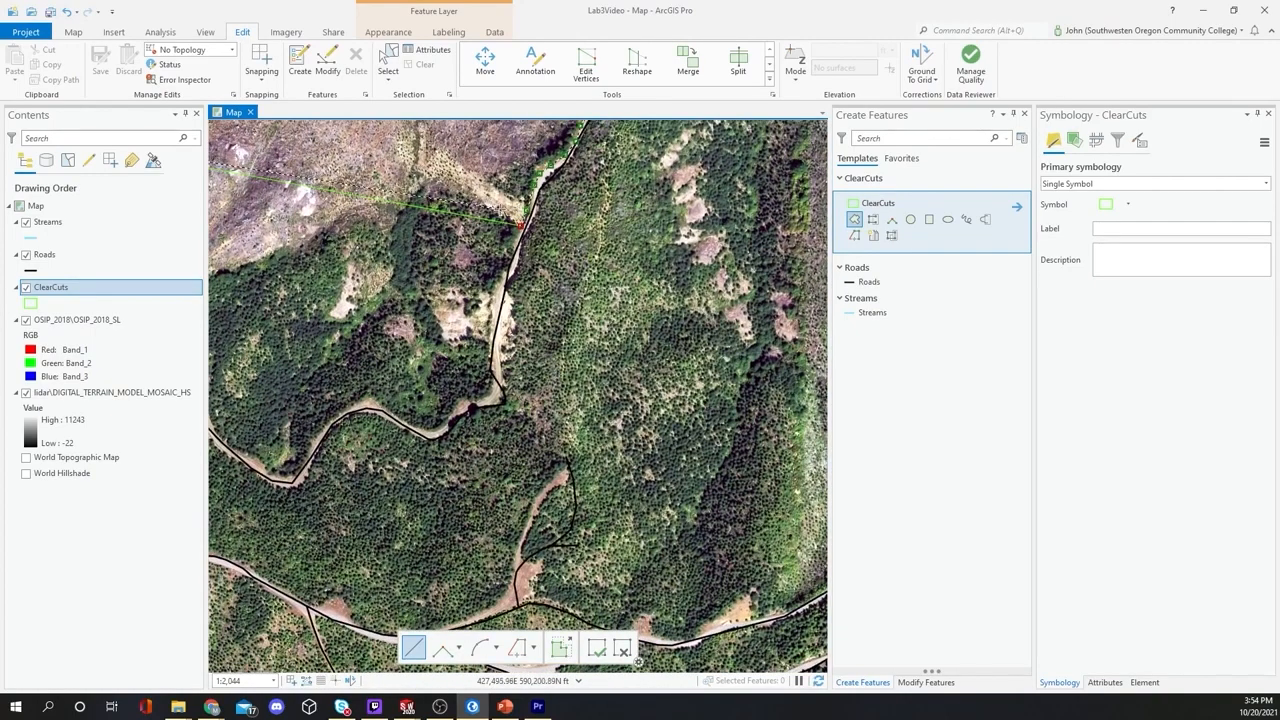
click(483, 202)
click(463, 192)
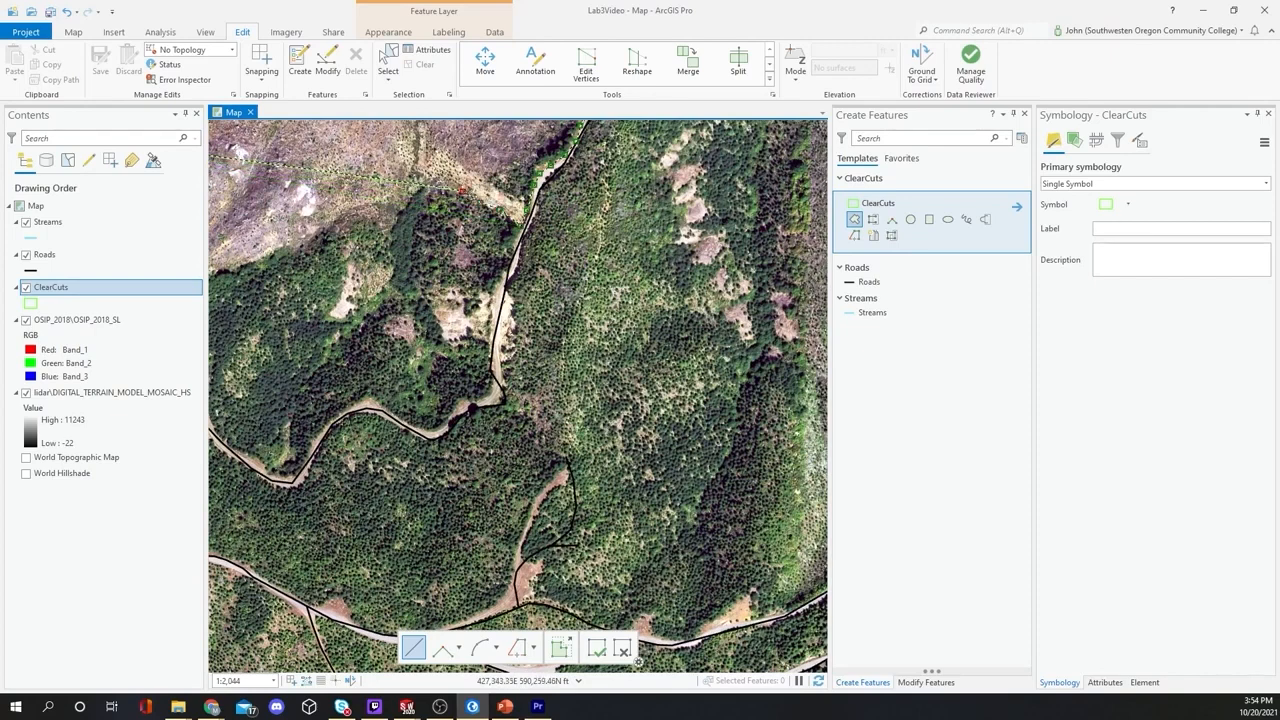
click(442, 187)
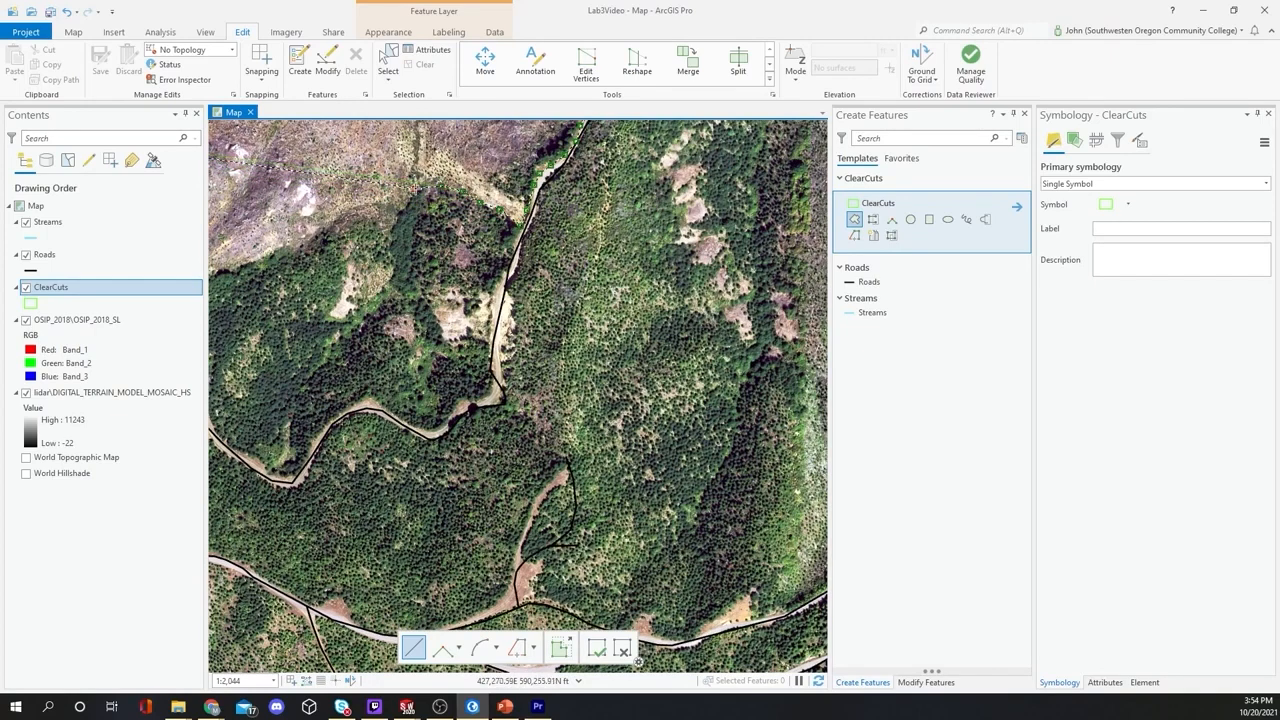
click(414, 187)
click(402, 210)
click(389, 228)
click(318, 232)
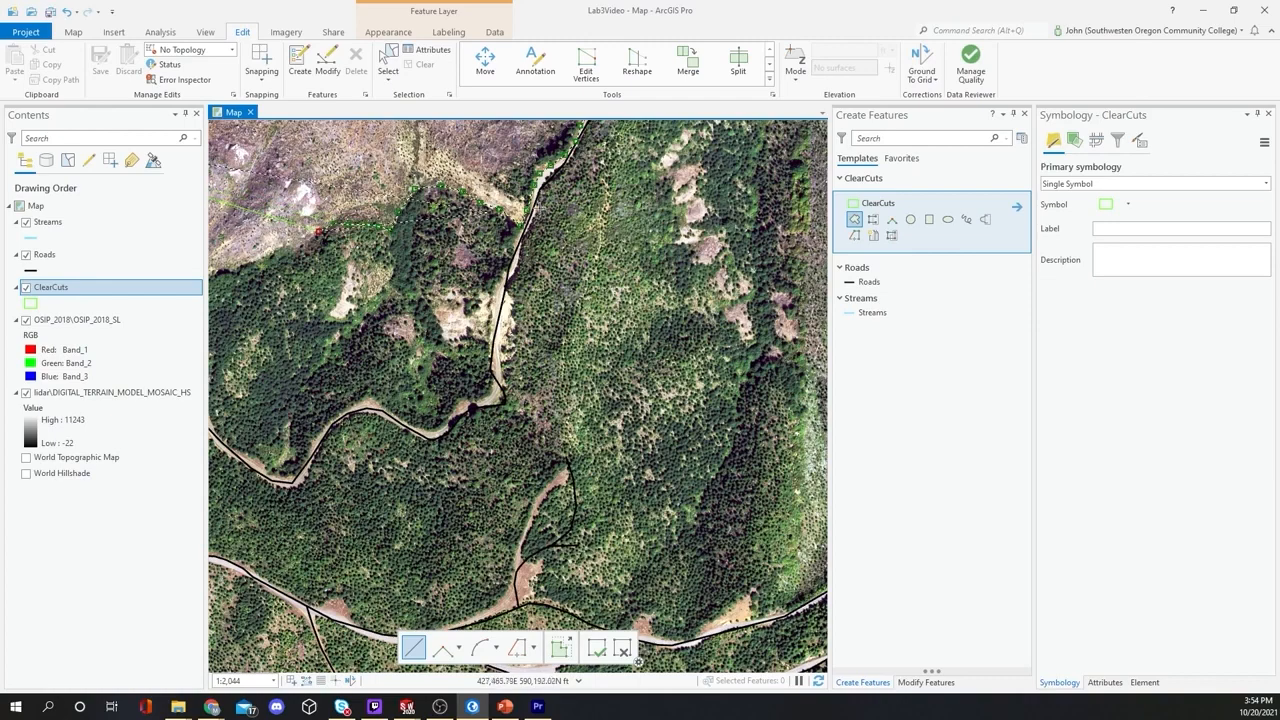
Step: Extend the southern clearcut boundary southwest along the tree line to the road bend beside the bare white ground
mouse_move(335, 212)
mouse_down()
mouse_move(555, 215)
mouse_move(527, 236)
mouse_up()
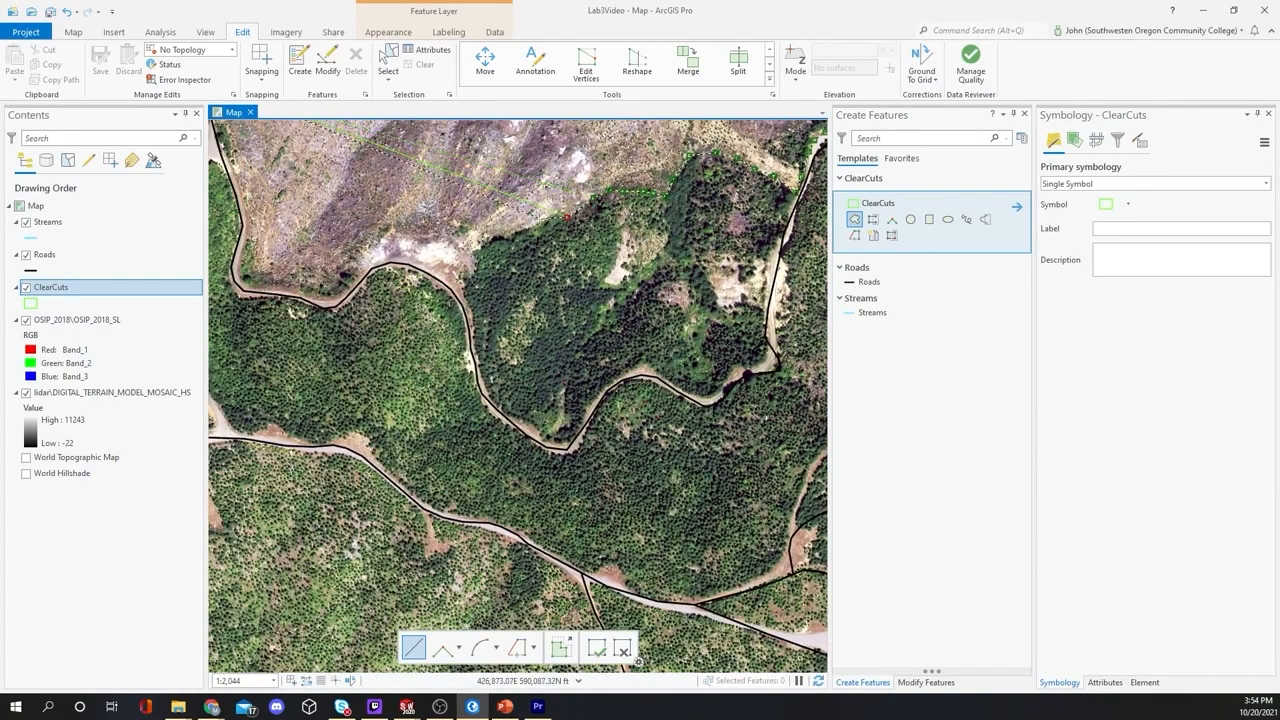
click(535, 226)
click(493, 240)
click(453, 276)
click(447, 270)
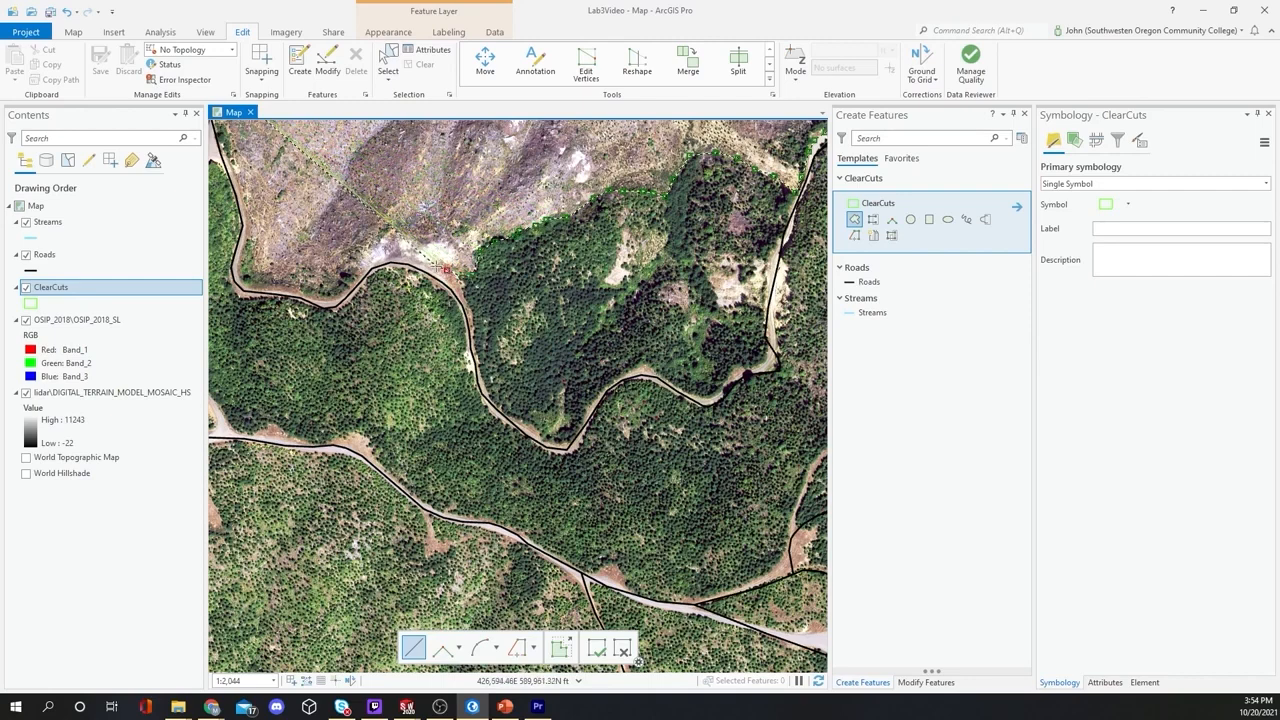
Step: Trace the clearcut's southern boundary west along the upper side of the winding road to its southwest corner
click(432, 265)
click(412, 260)
click(398, 258)
click(383, 258)
click(373, 259)
click(360, 270)
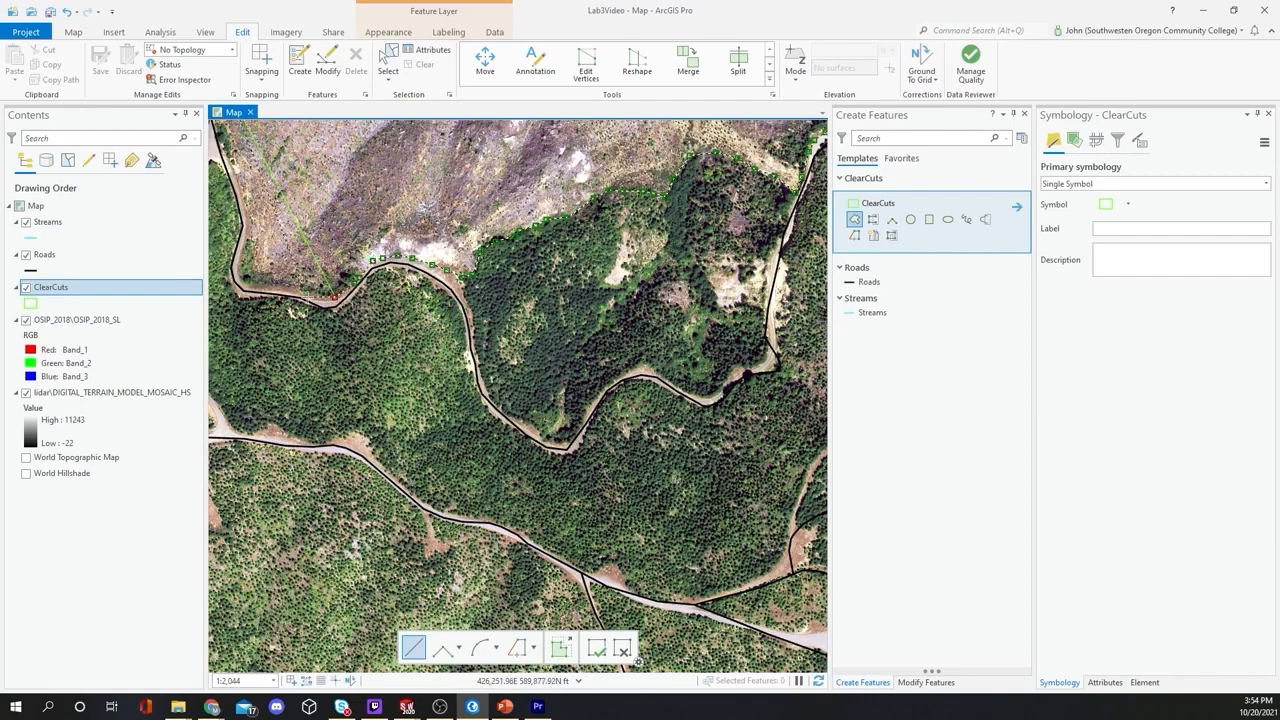
click(312, 298)
click(262, 287)
click(252, 287)
Step: Carry the boundary north along the western road toward the starting point and finish the clearcut polygon
scroll(231, 260, up, 4)
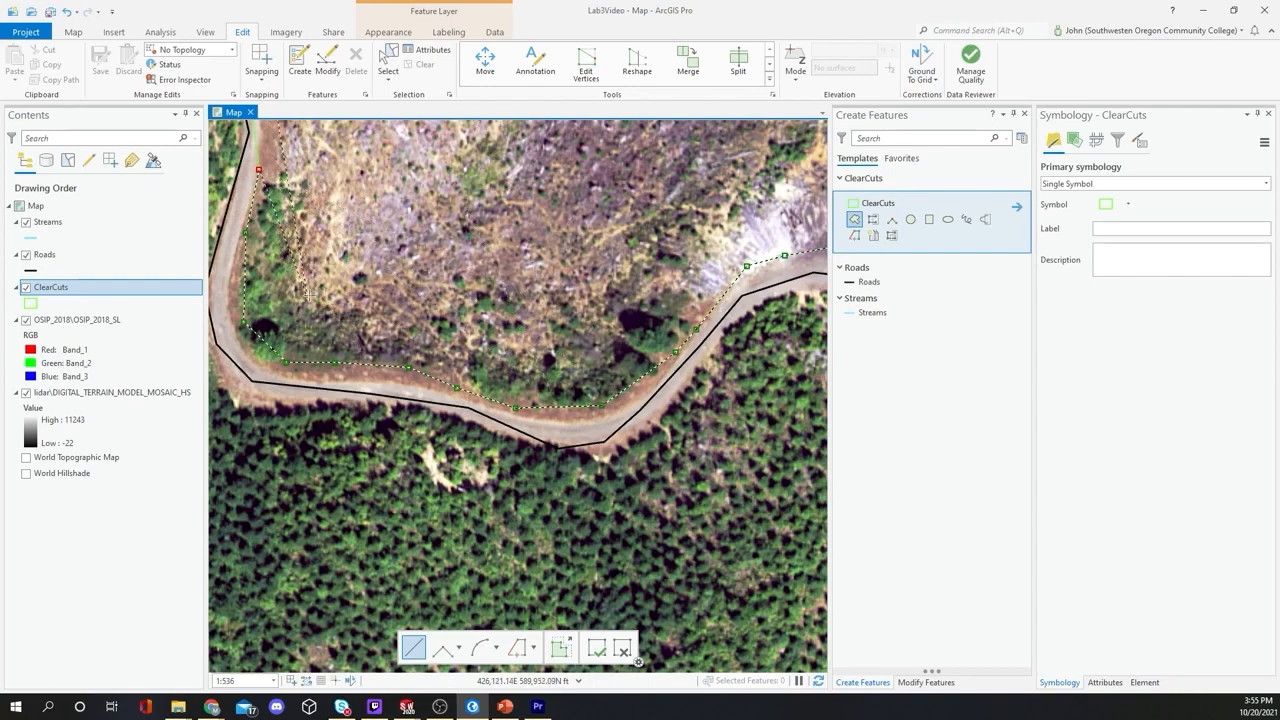
scroll(318, 252, up, 2)
scroll(319, 252, down, 8)
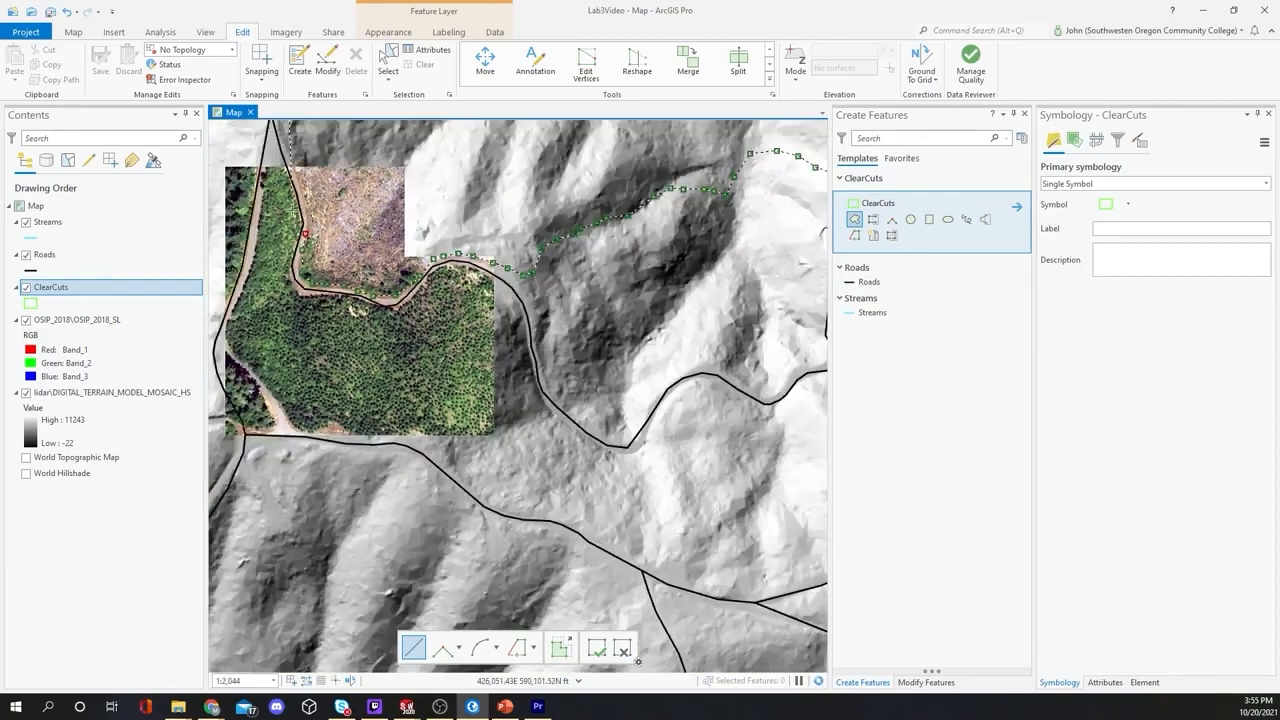
drag(319, 252, 372, 362)
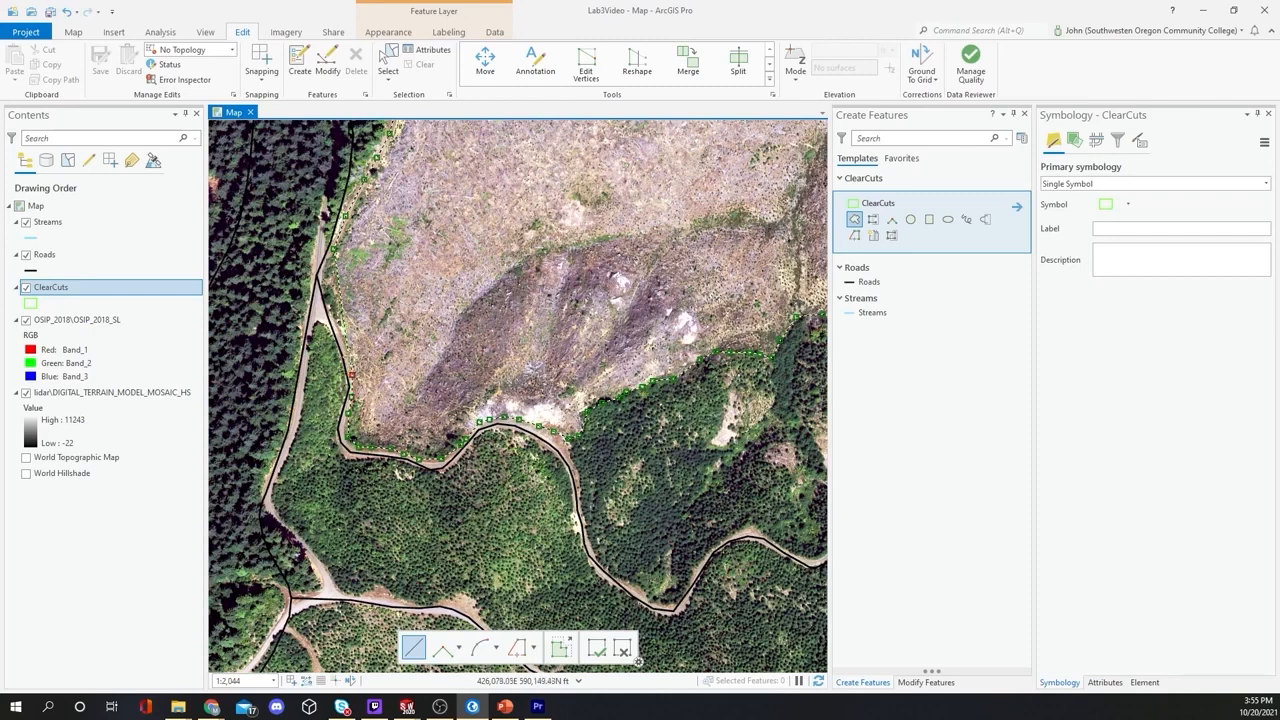
click(339, 328)
click(331, 305)
key(F2)
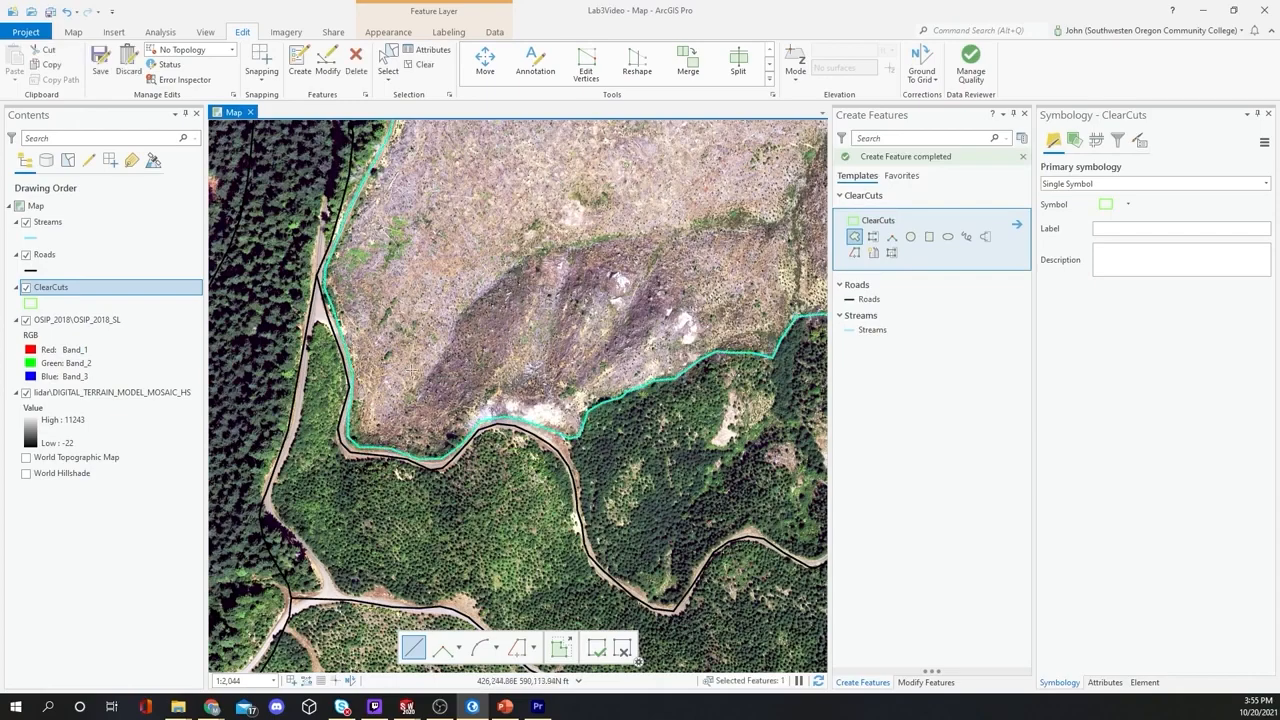
Step: Look over the imagery around the finished polygon for other clearcut areas
scroll(416, 362, down, 3)
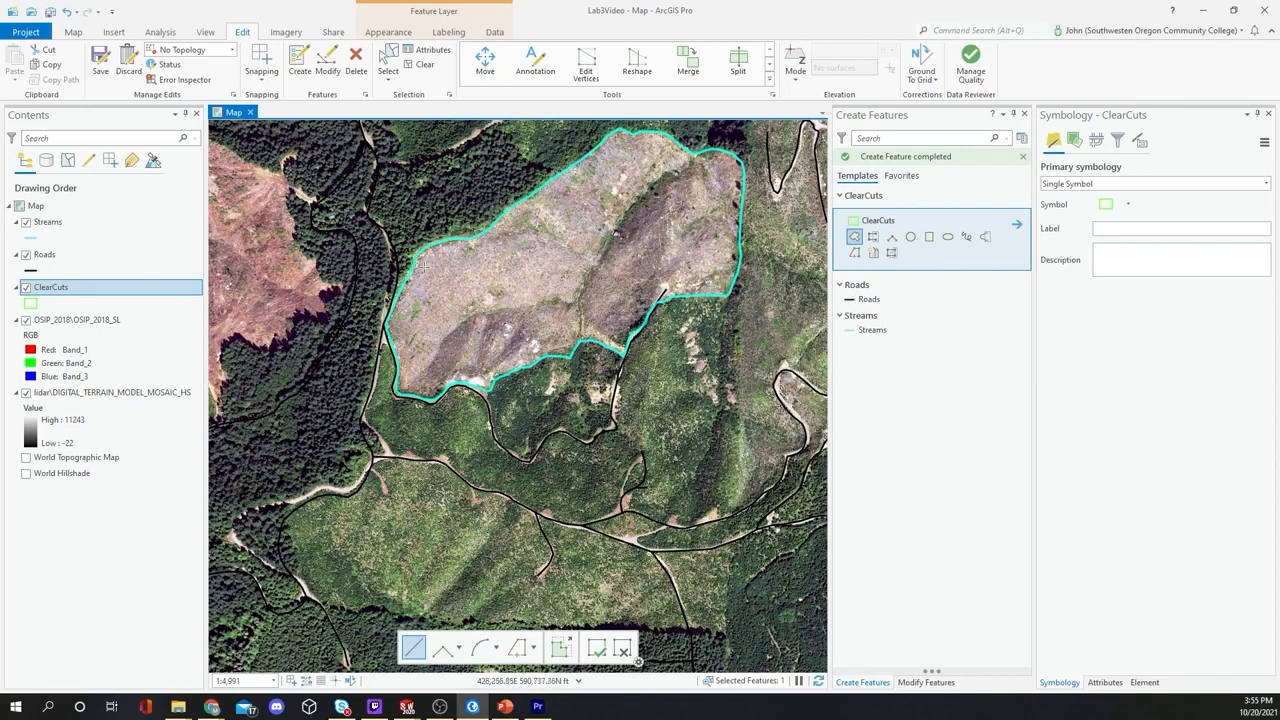
scroll(404, 236, down, 2)
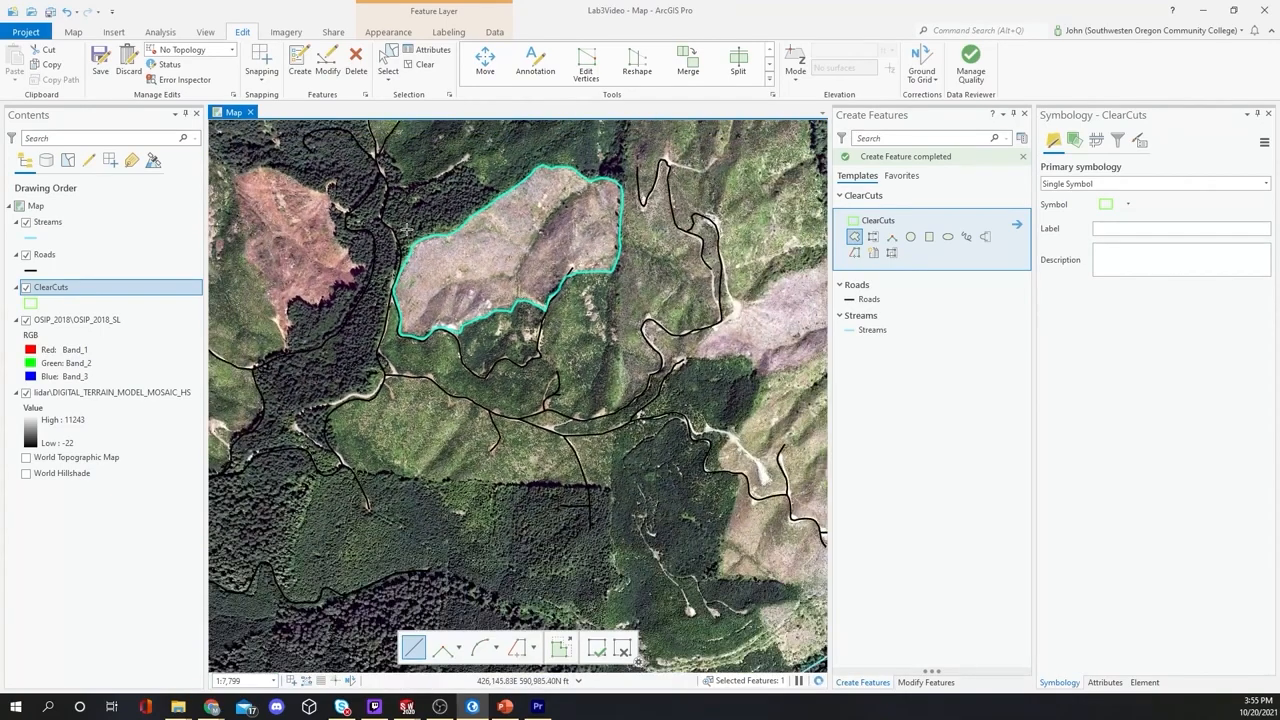
drag(424, 225, 495, 404)
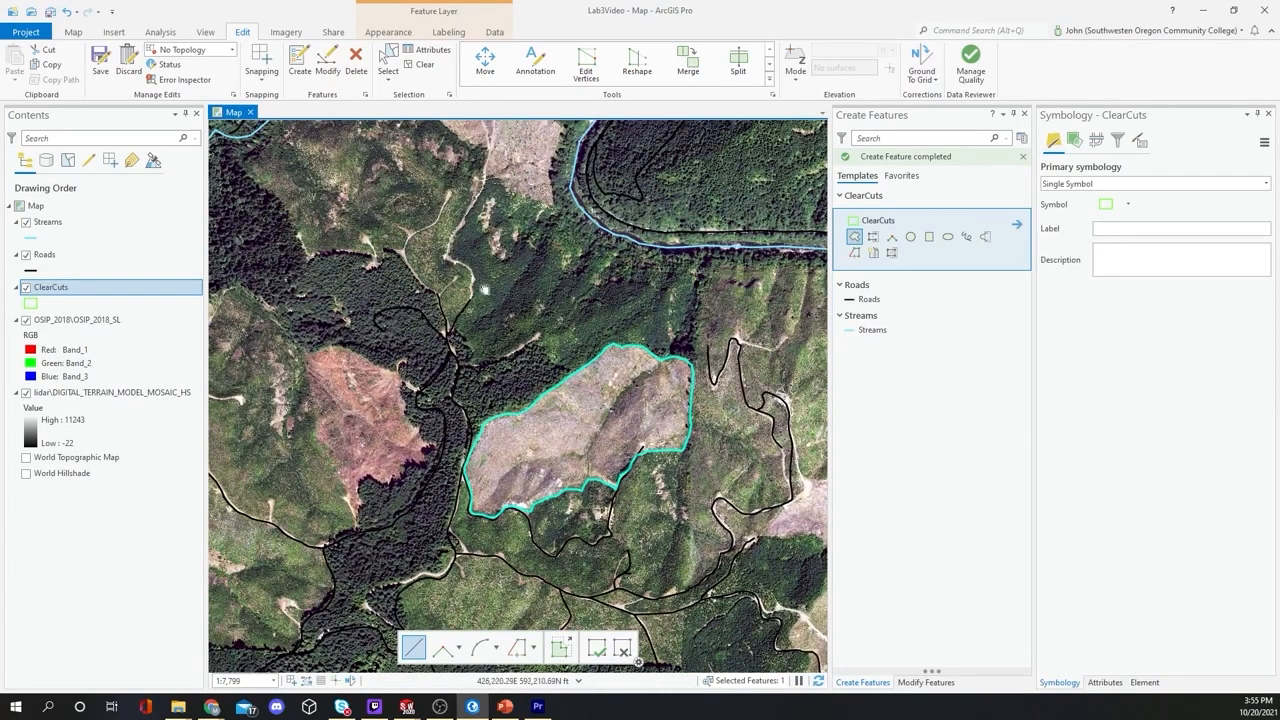
drag(481, 284, 483, 483)
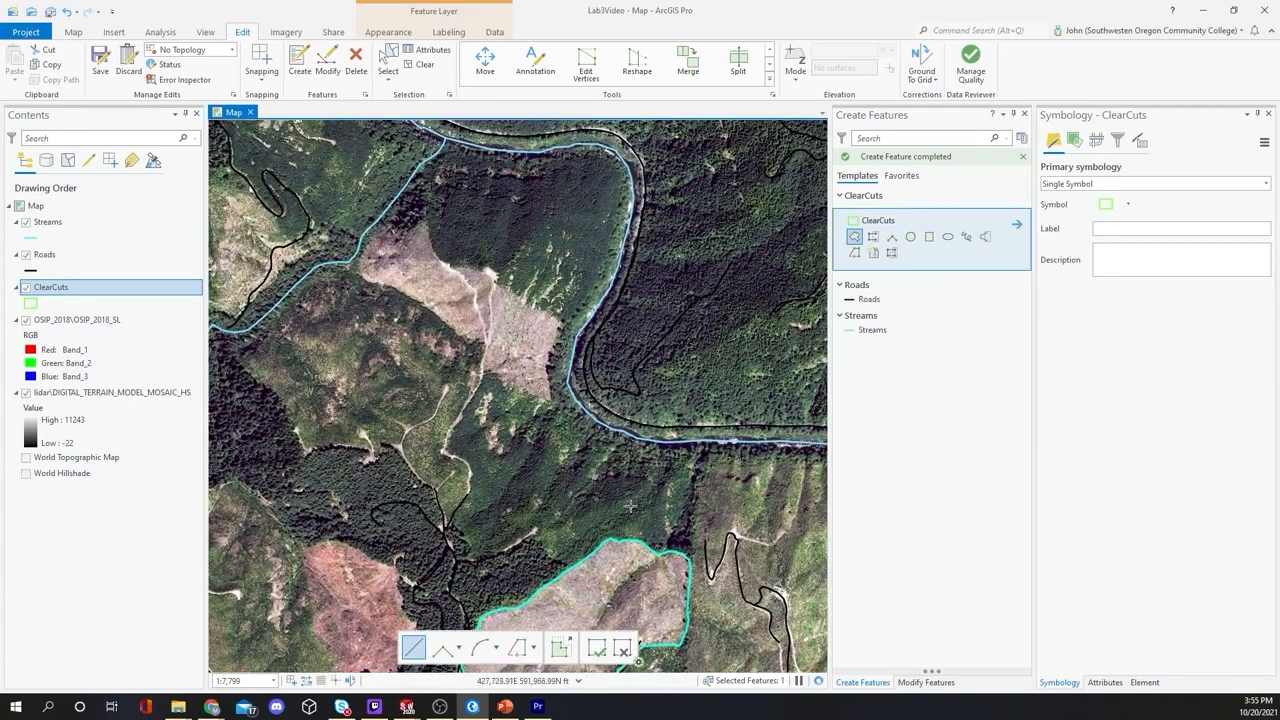
drag(651, 491, 423, 309)
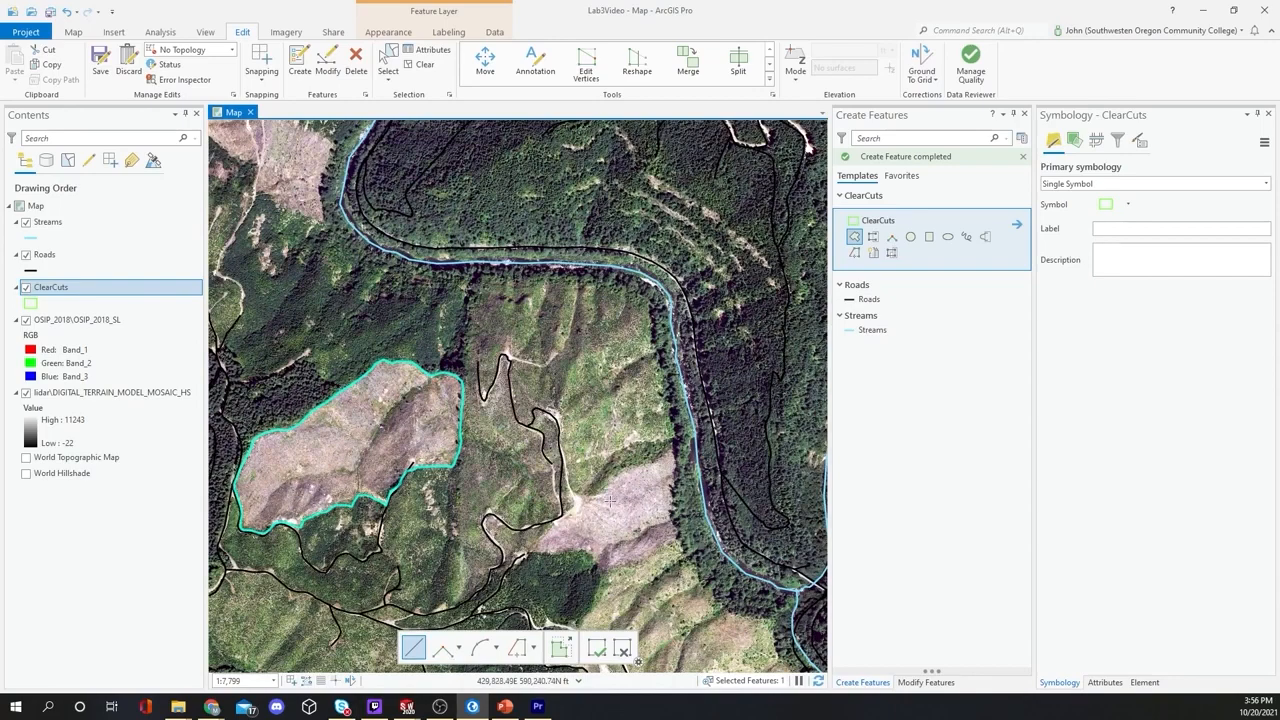
drag(337, 360, 656, 393)
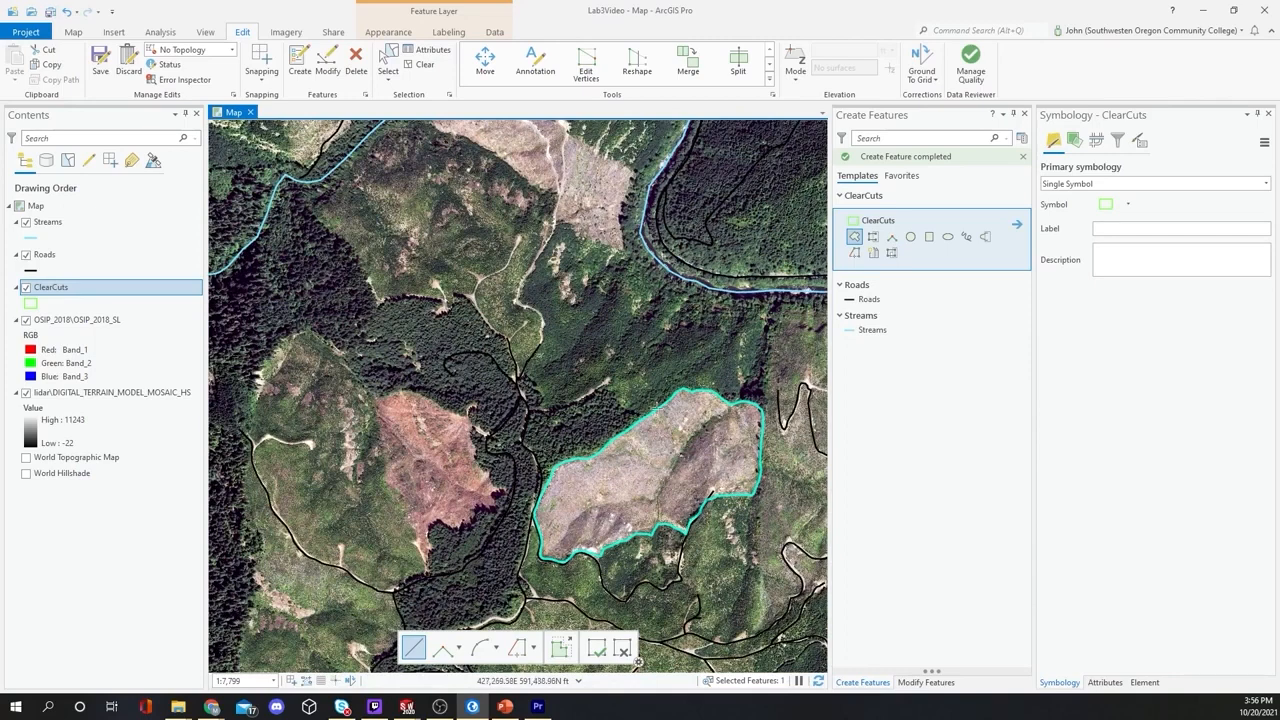
Step: Look over the attribute table of the ClearCuts layer and close it
click(26, 287)
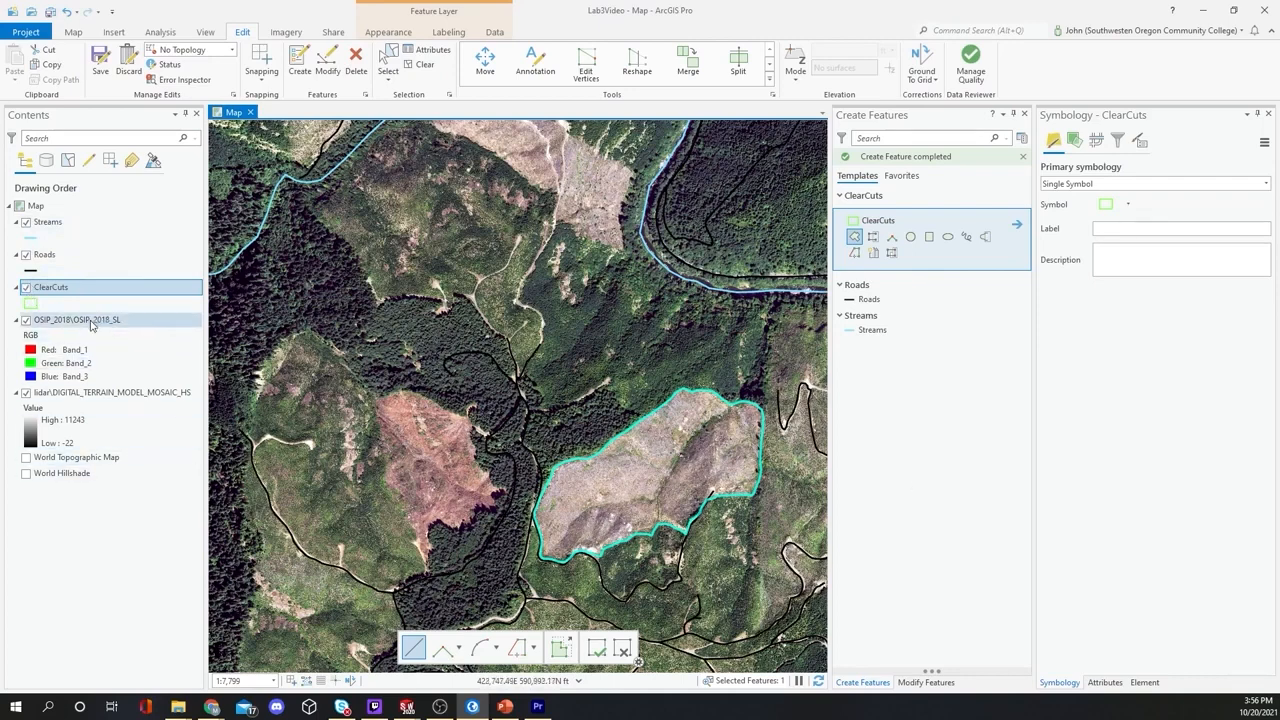
right_click(52, 289)
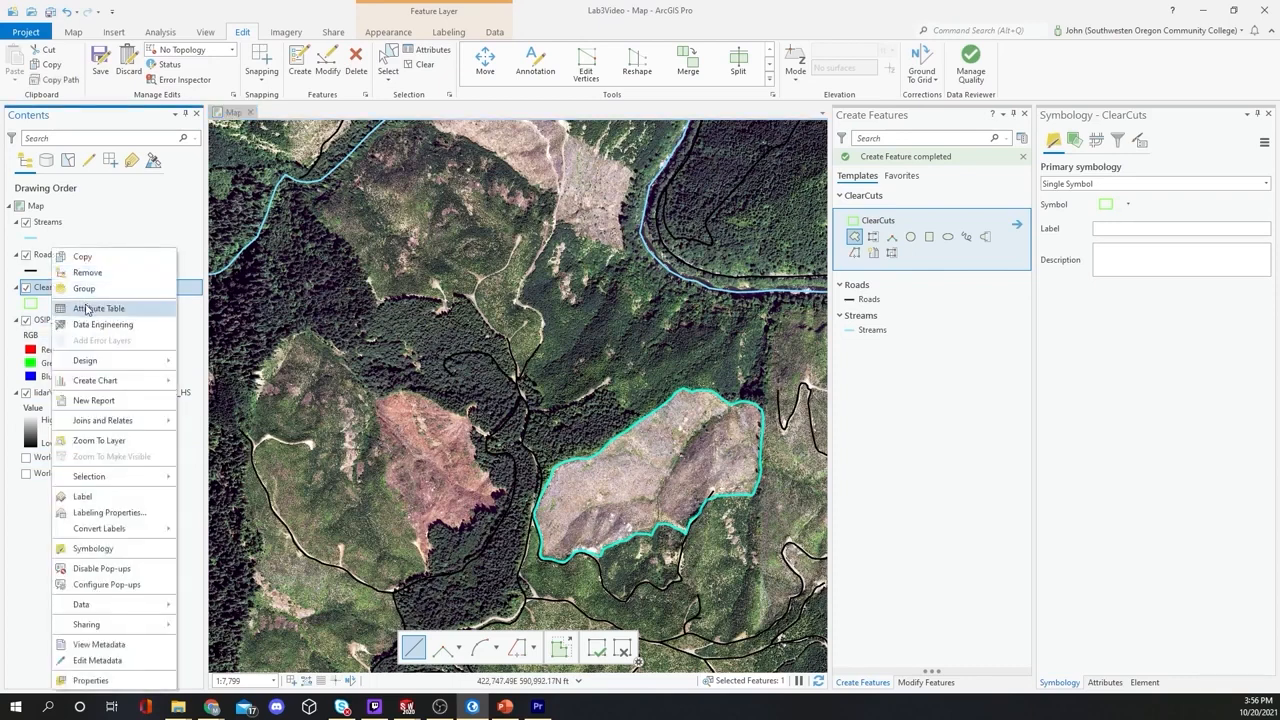
click(87, 309)
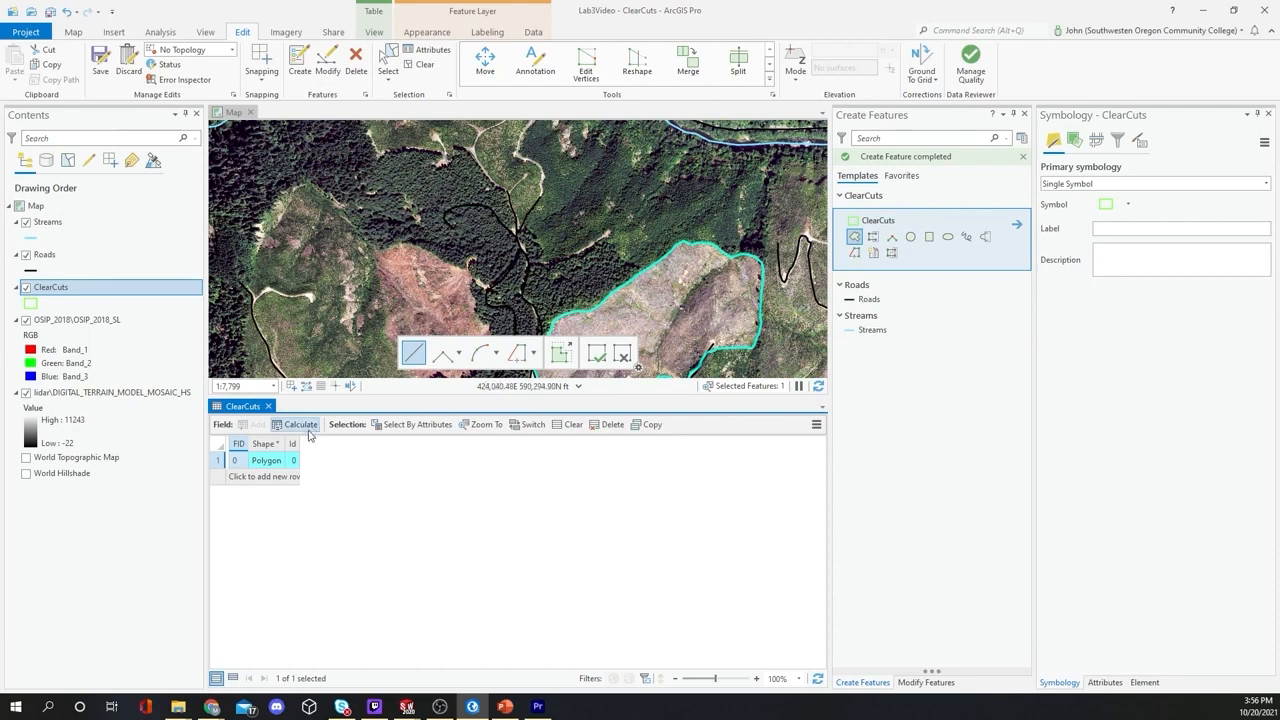
click(269, 407)
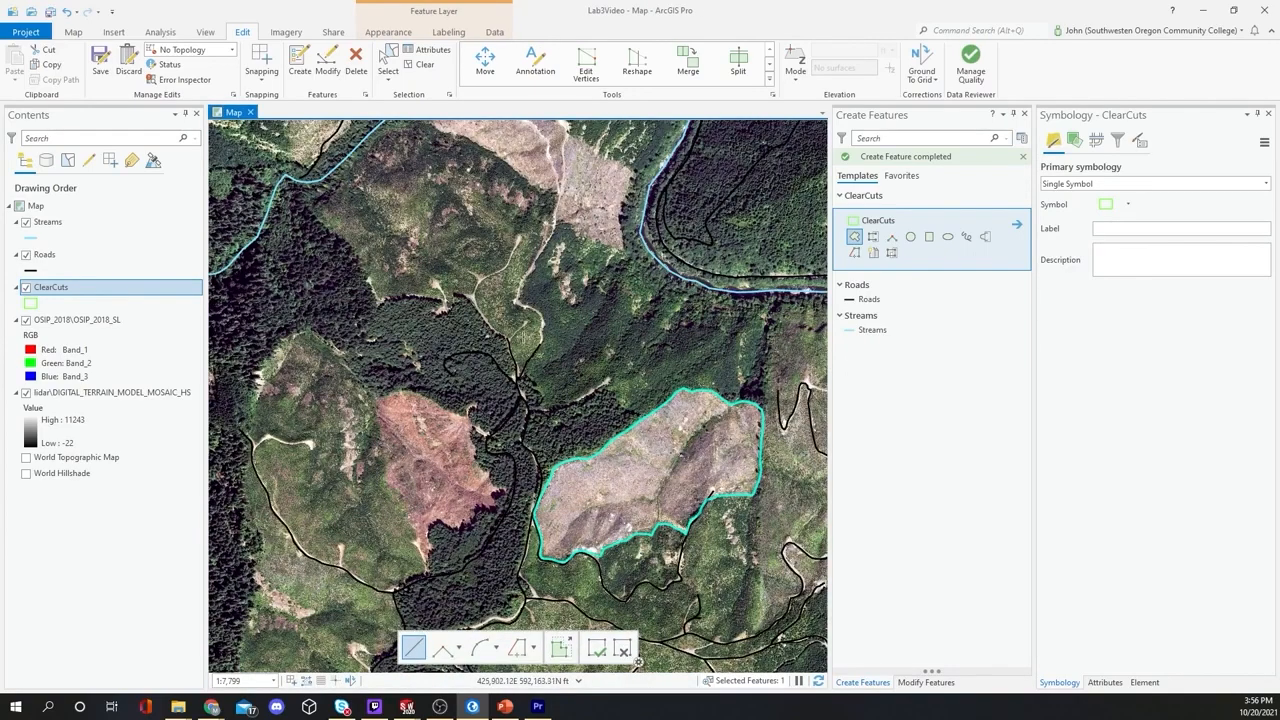
drag(524, 340, 592, 422)
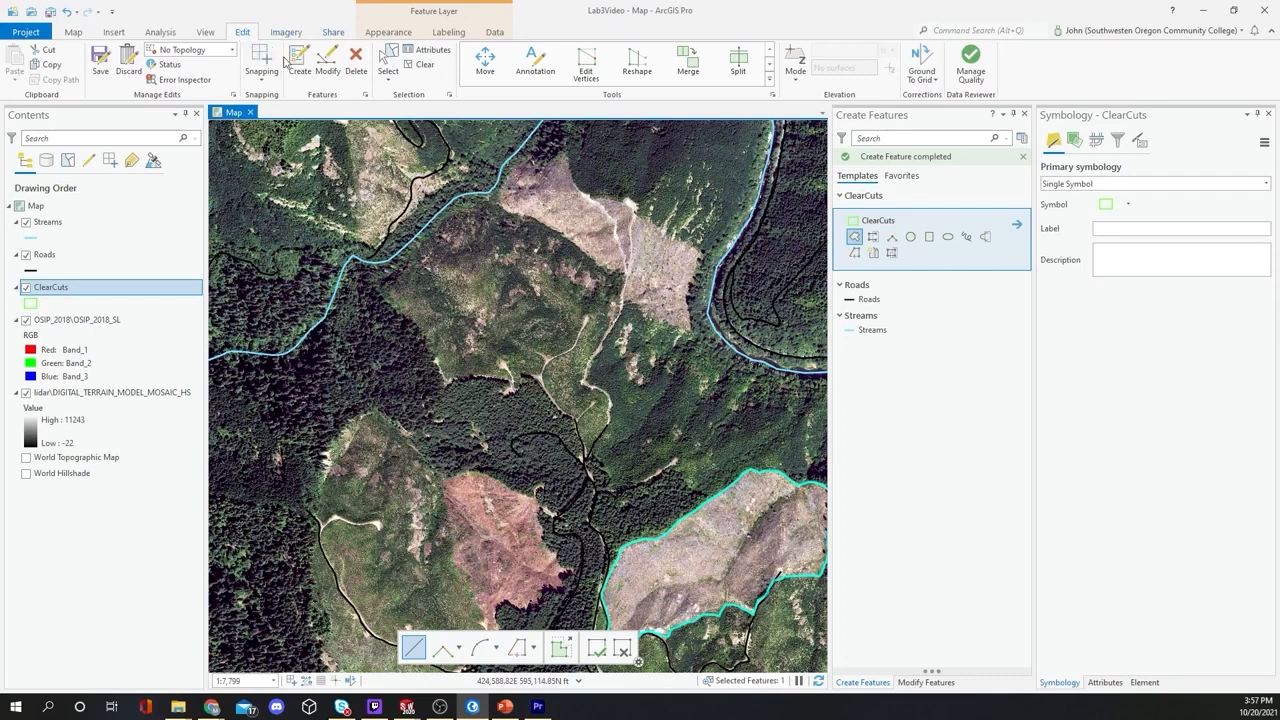
click(329, 68)
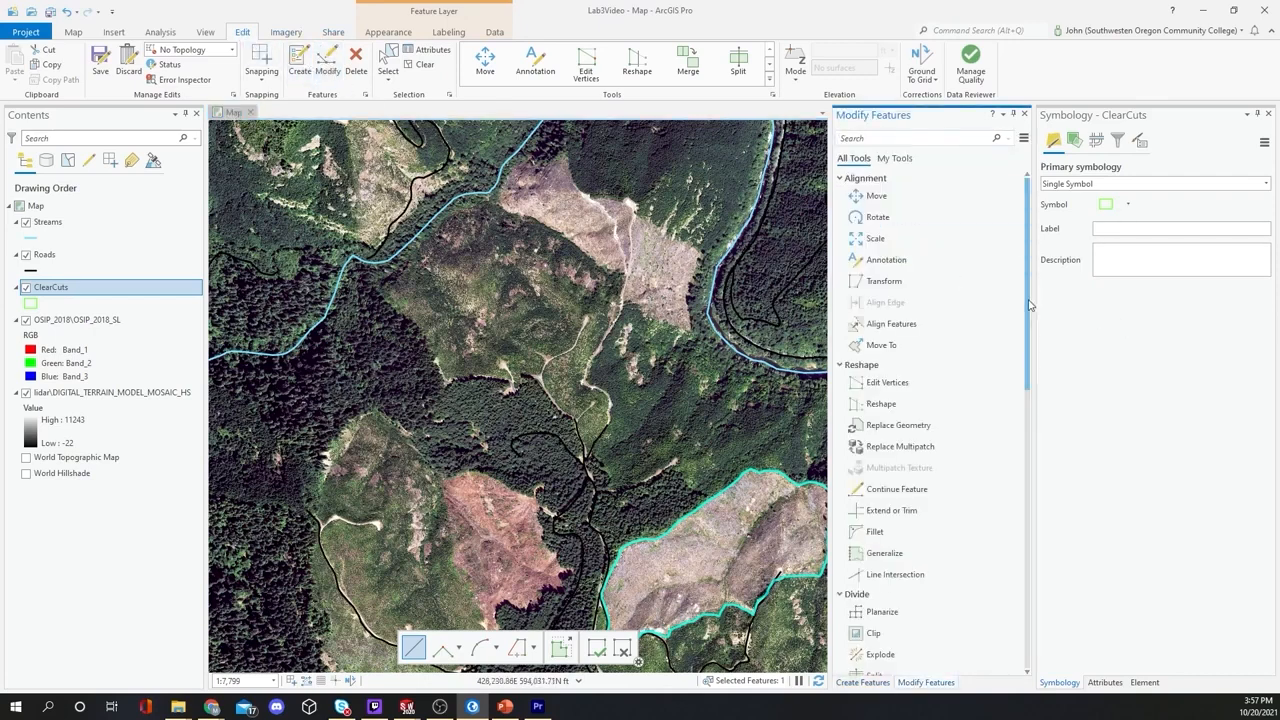
drag(1030, 305, 1031, 322)
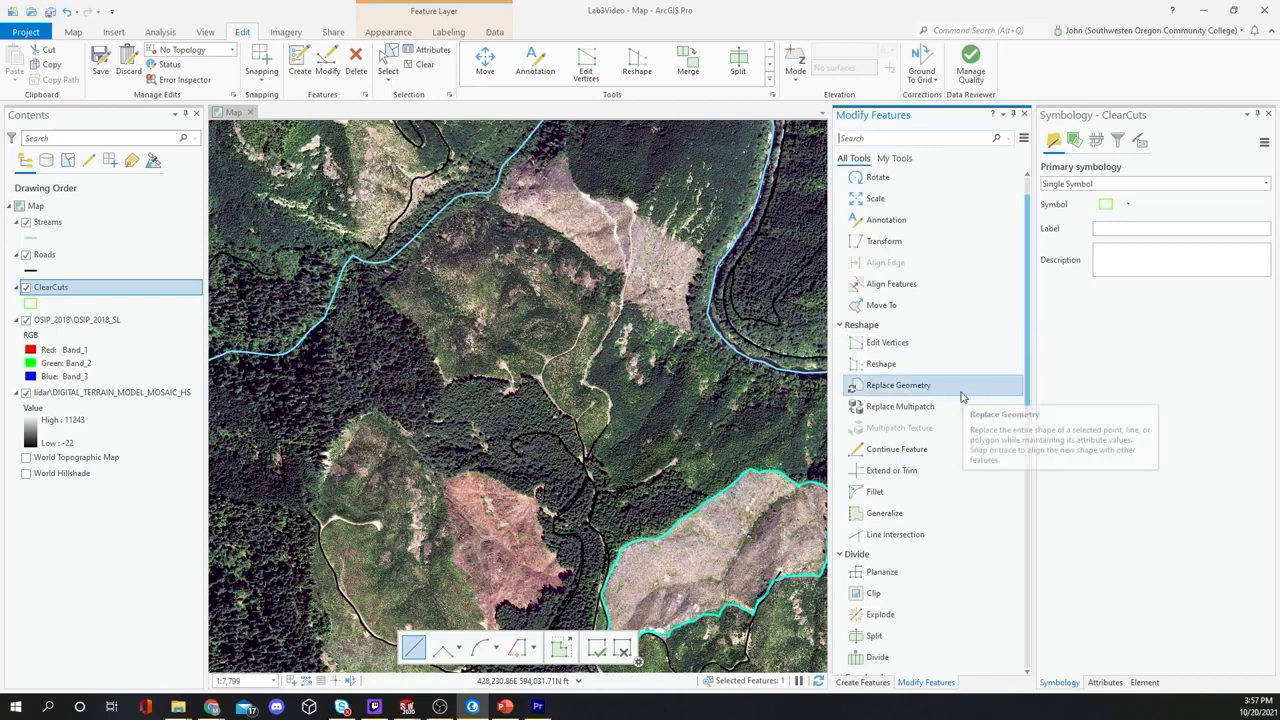
click(889, 343)
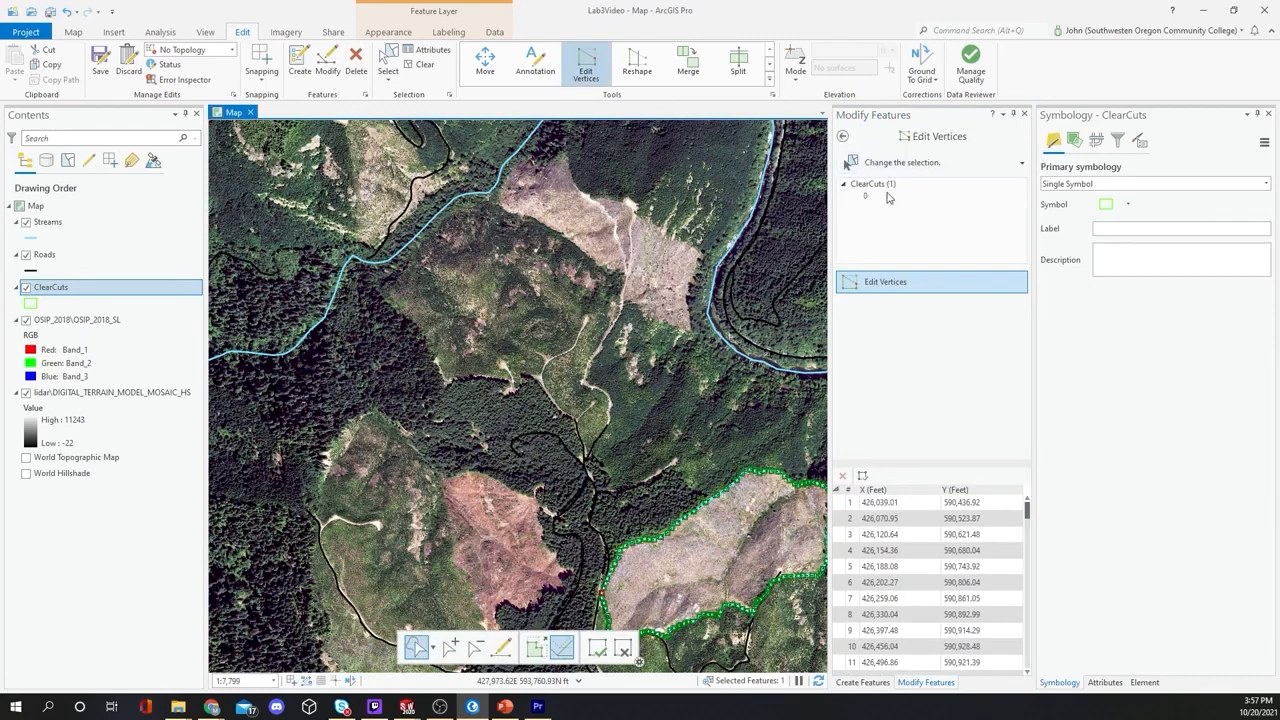
click(842, 137)
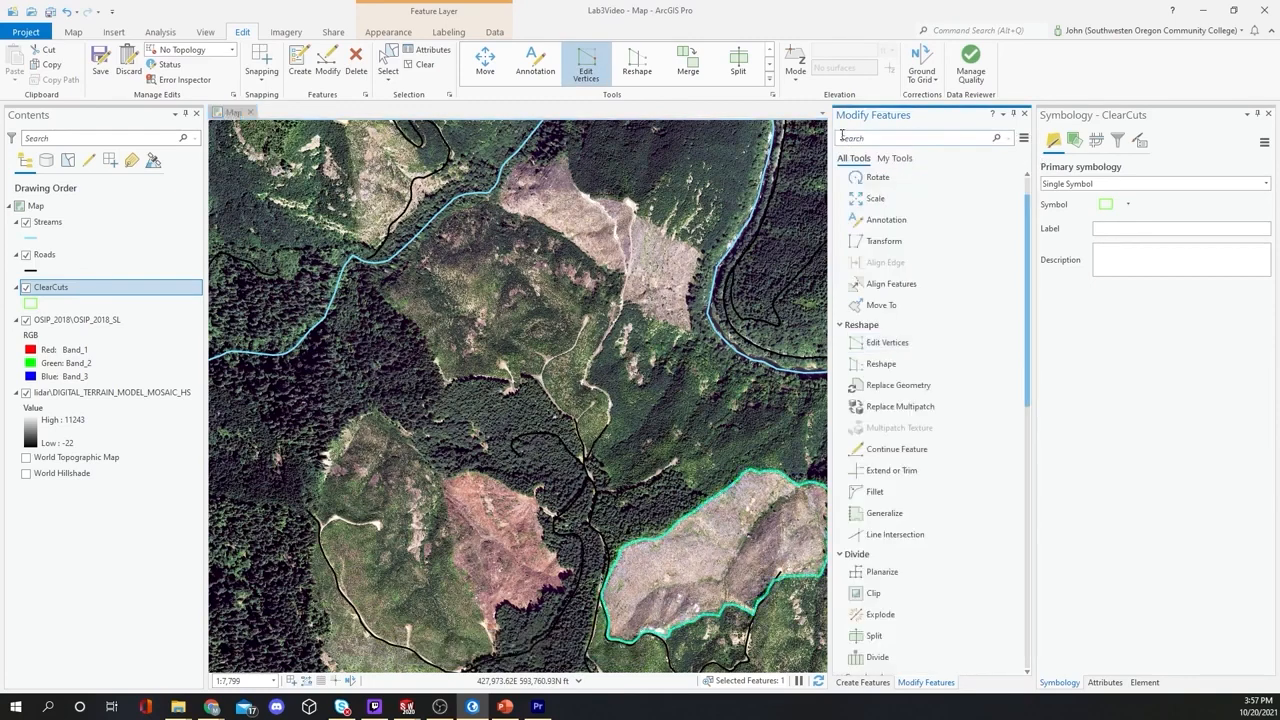
click(47, 256)
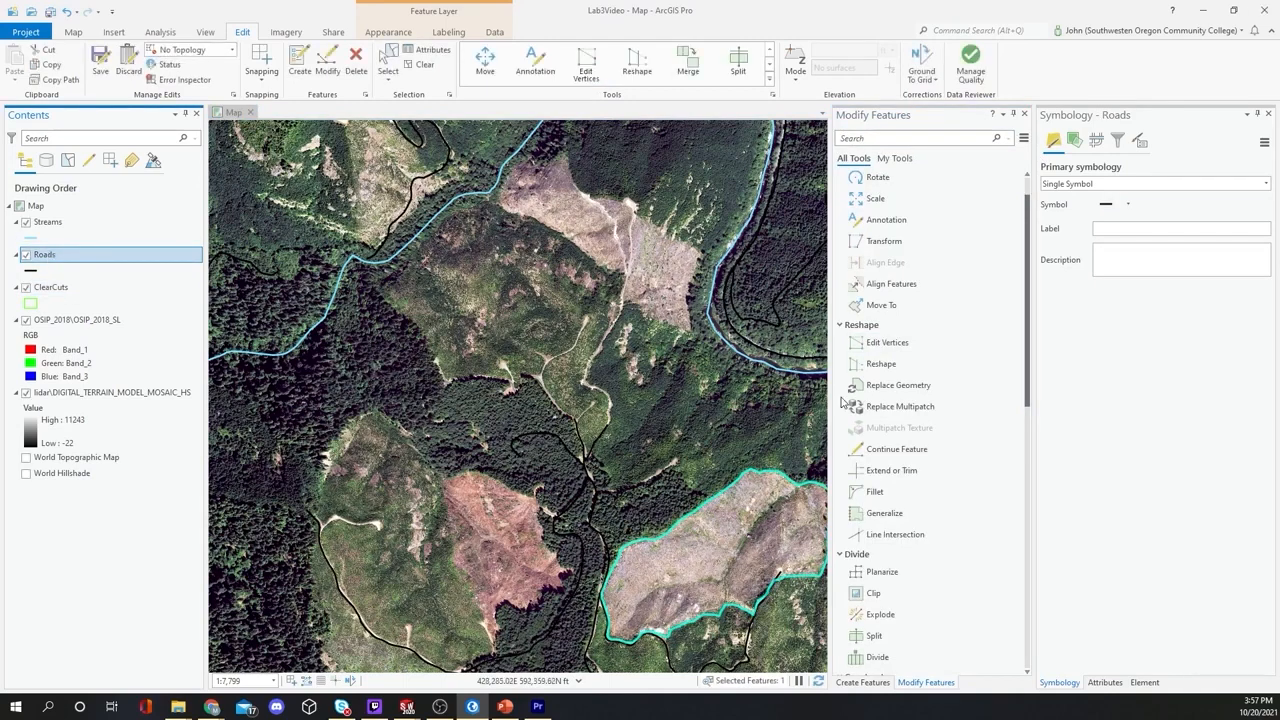
click(879, 341)
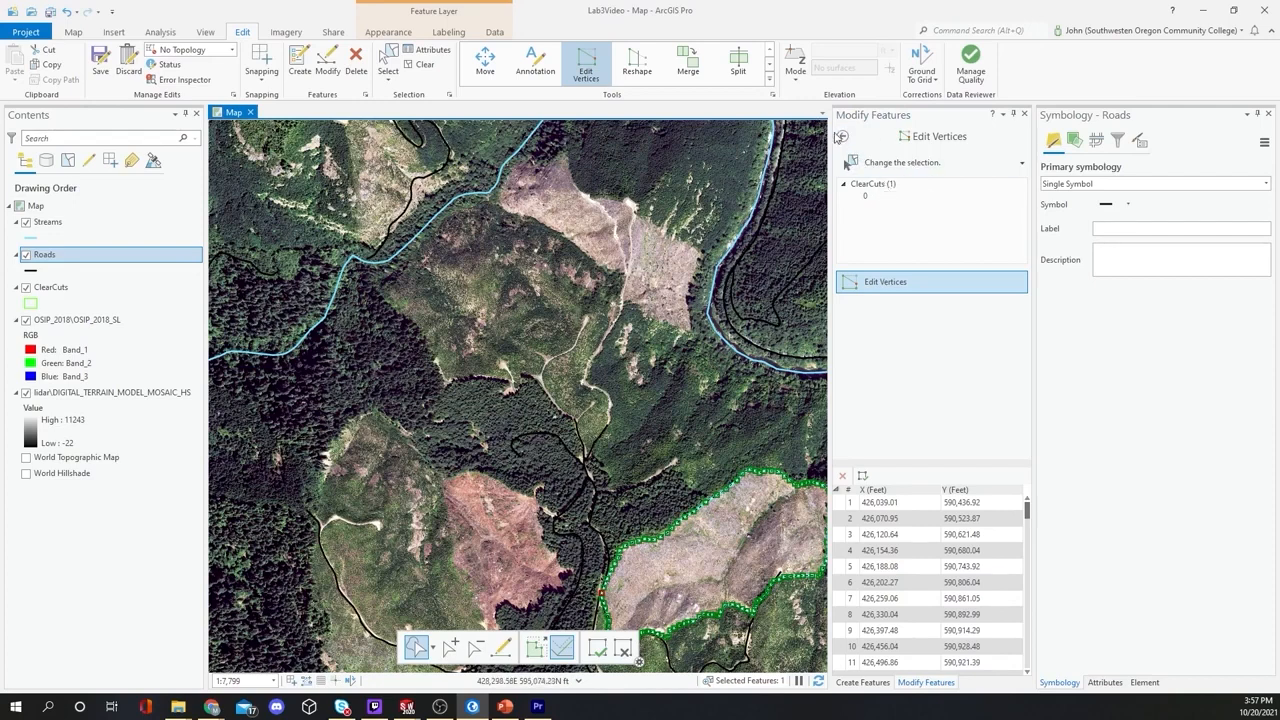
click(843, 136)
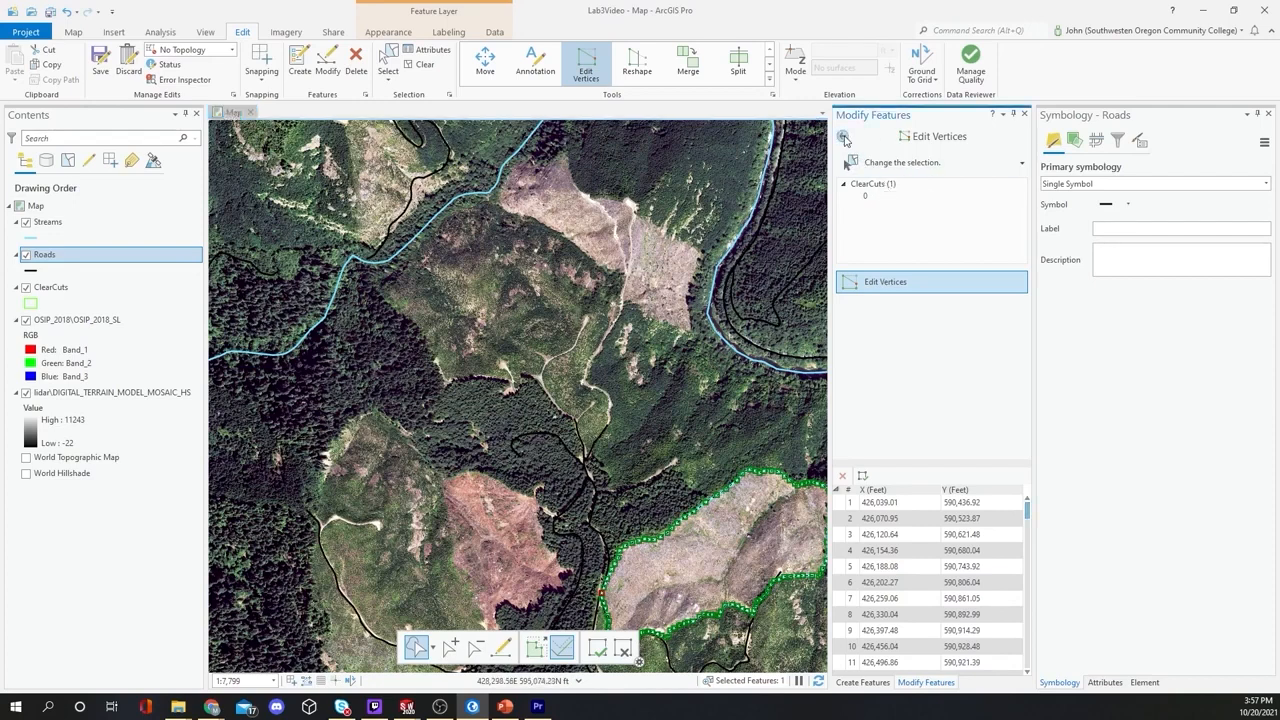
click(1022, 114)
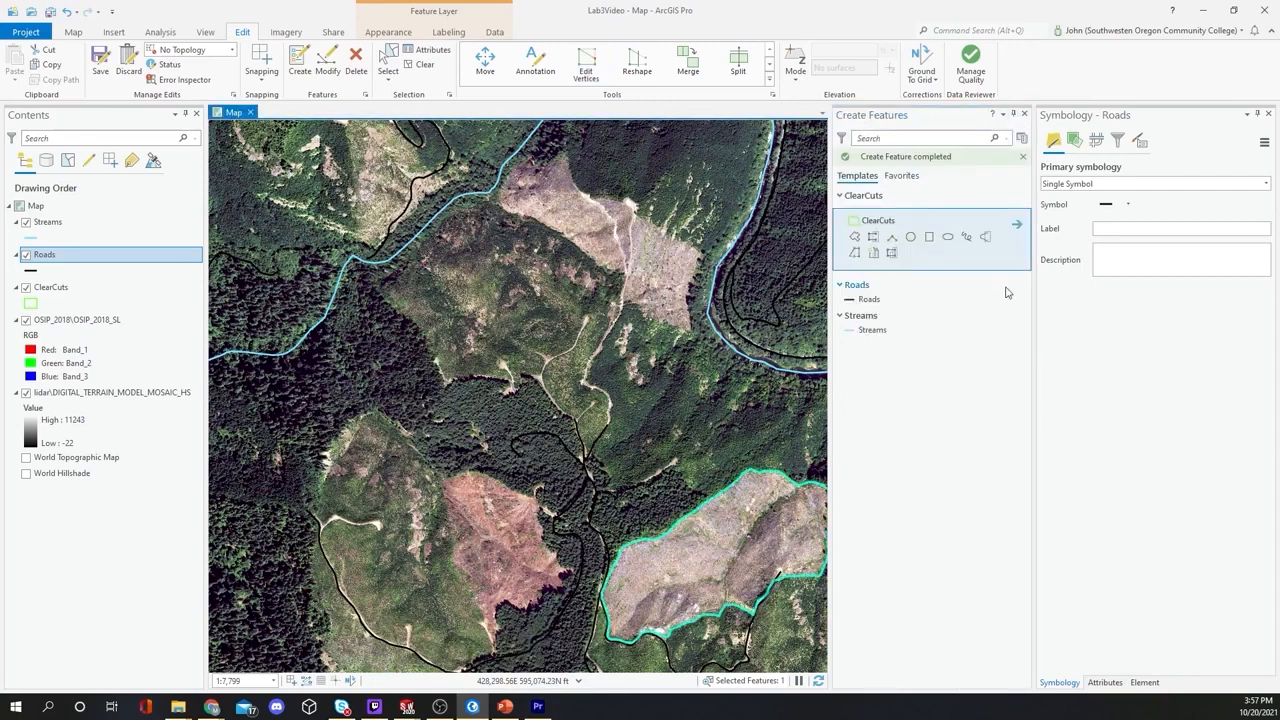
click(869, 299)
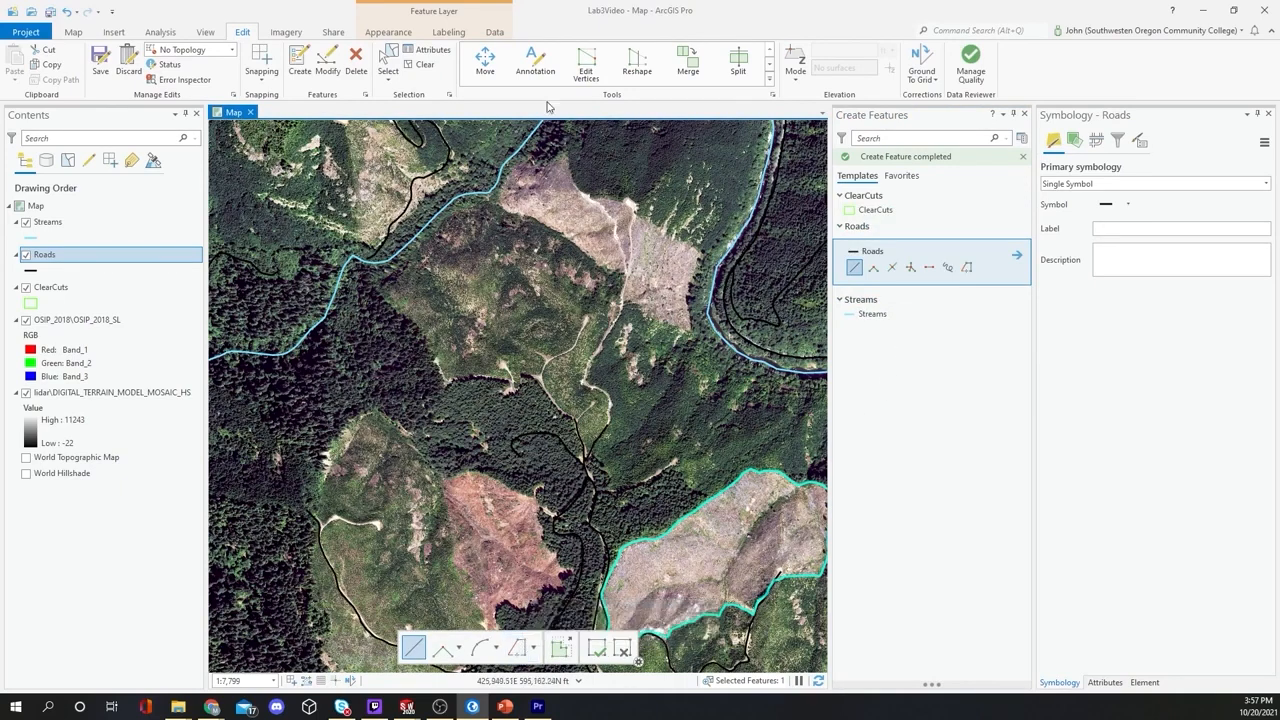
click(327, 62)
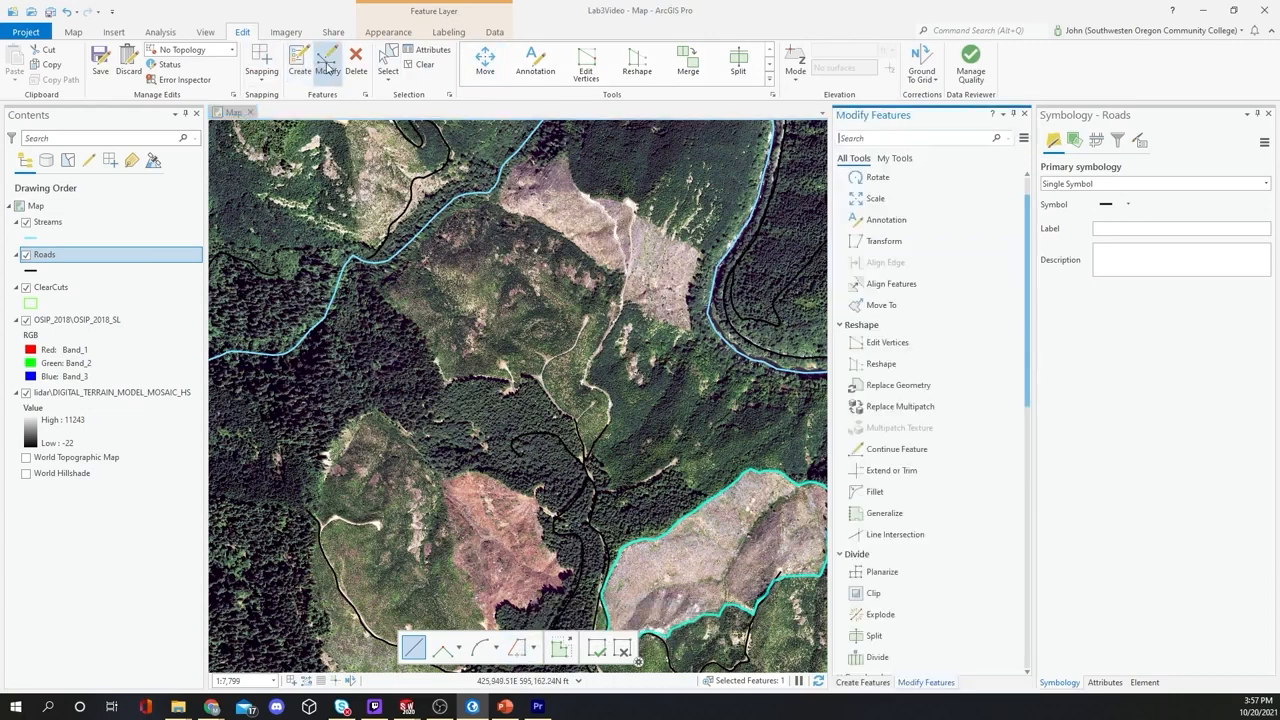
click(881, 342)
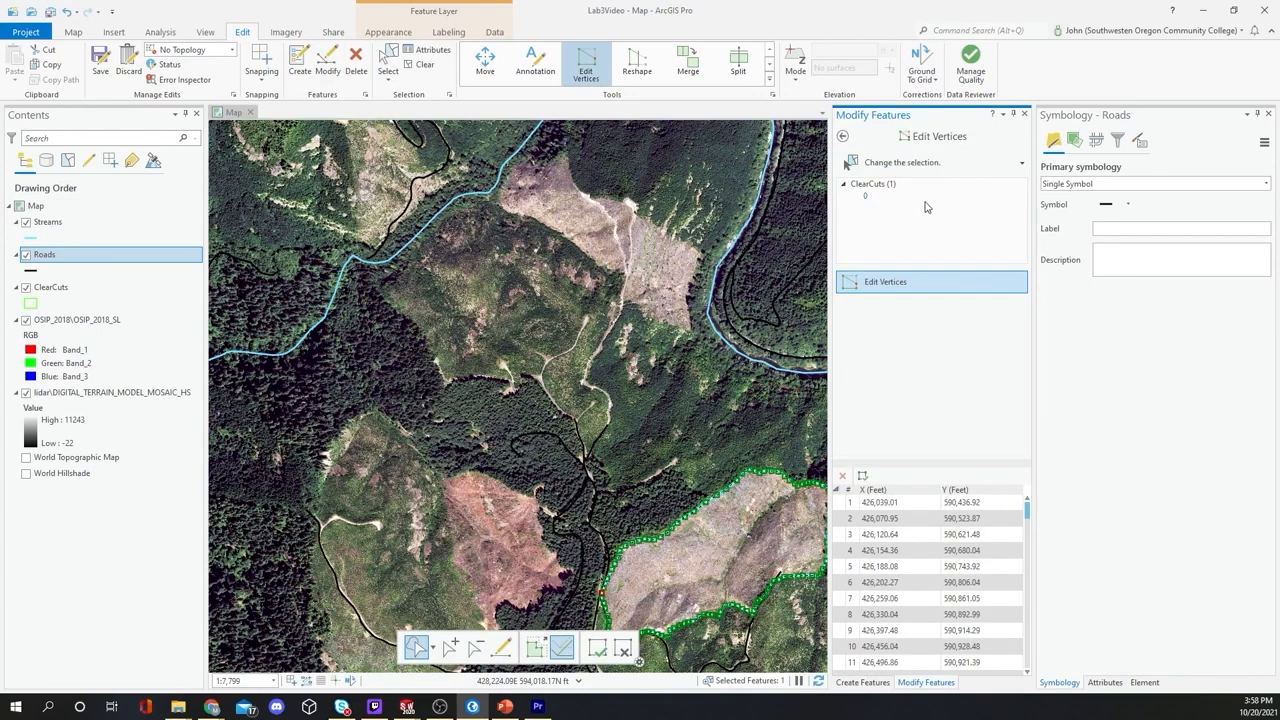
click(843, 136)
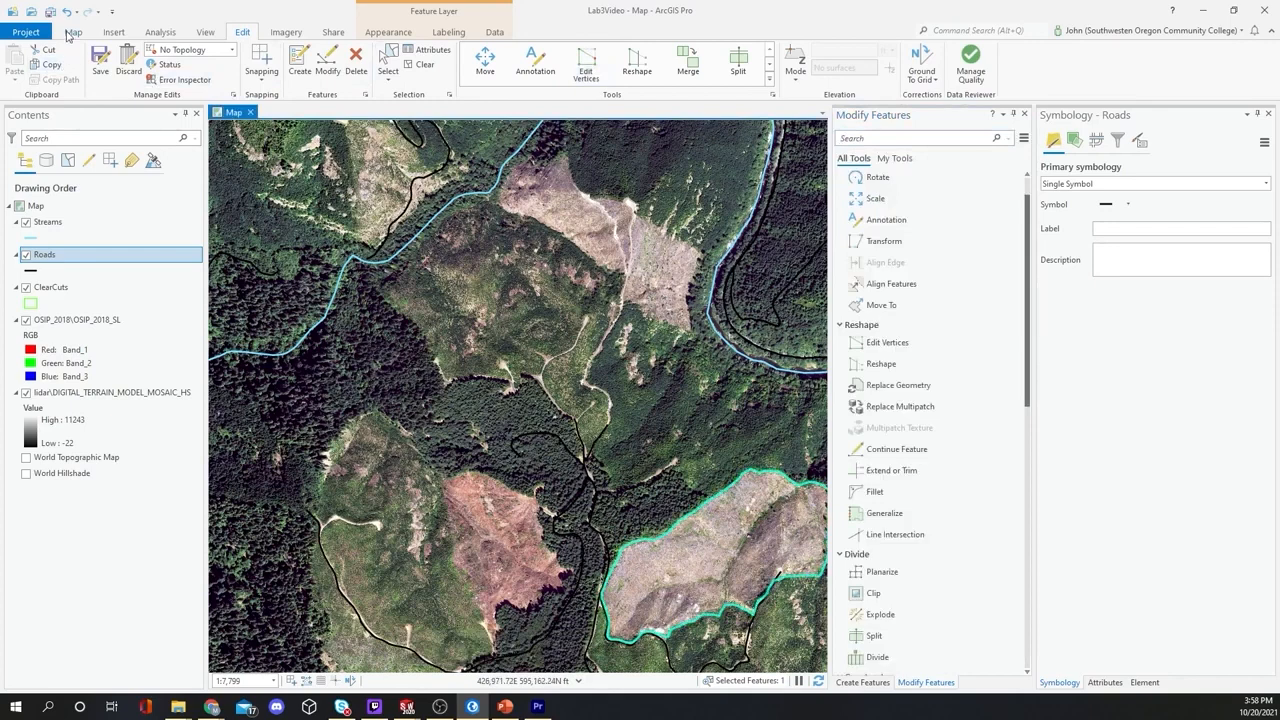
Step: Save the Lab3Video project
click(72, 32)
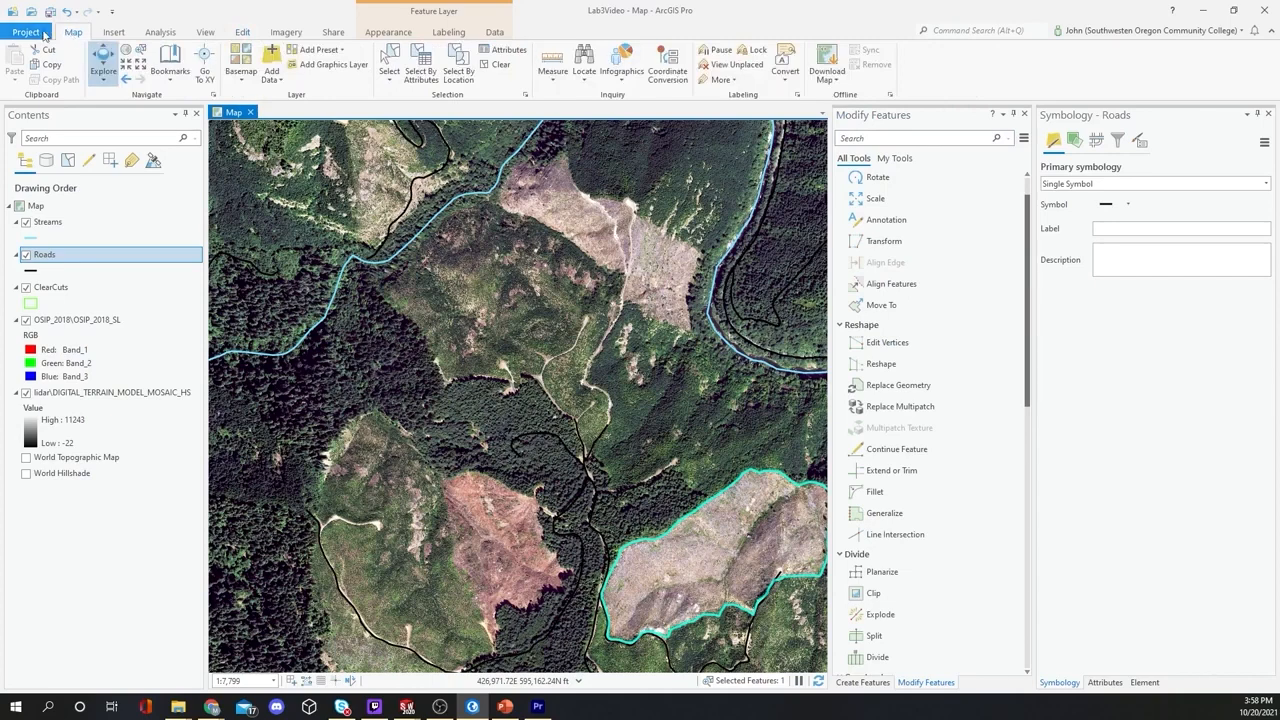
click(39, 31)
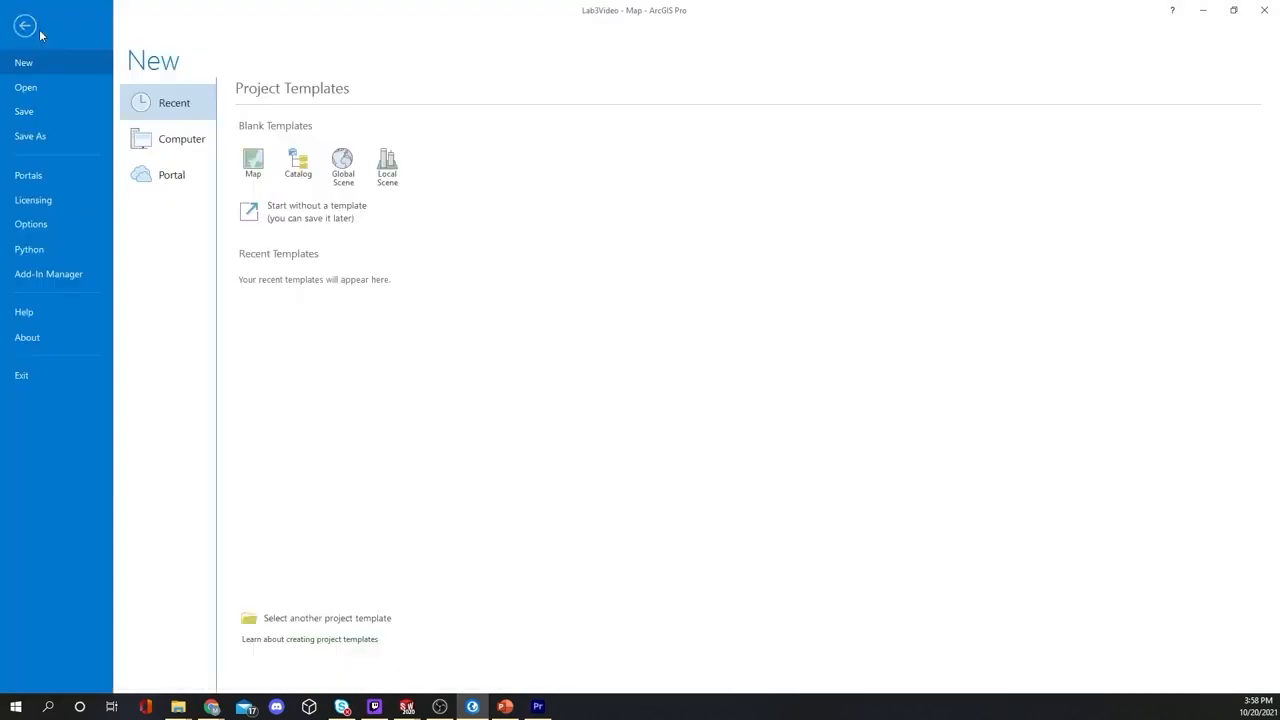
click(24, 113)
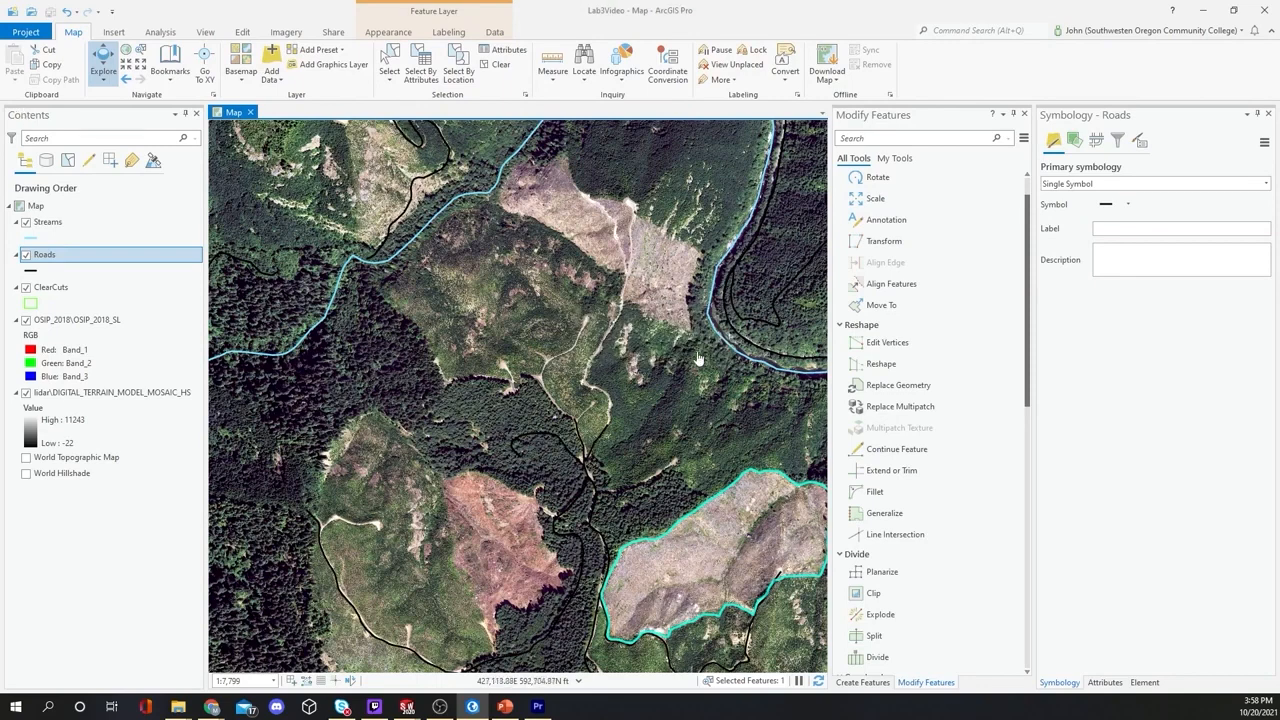
click(58, 257)
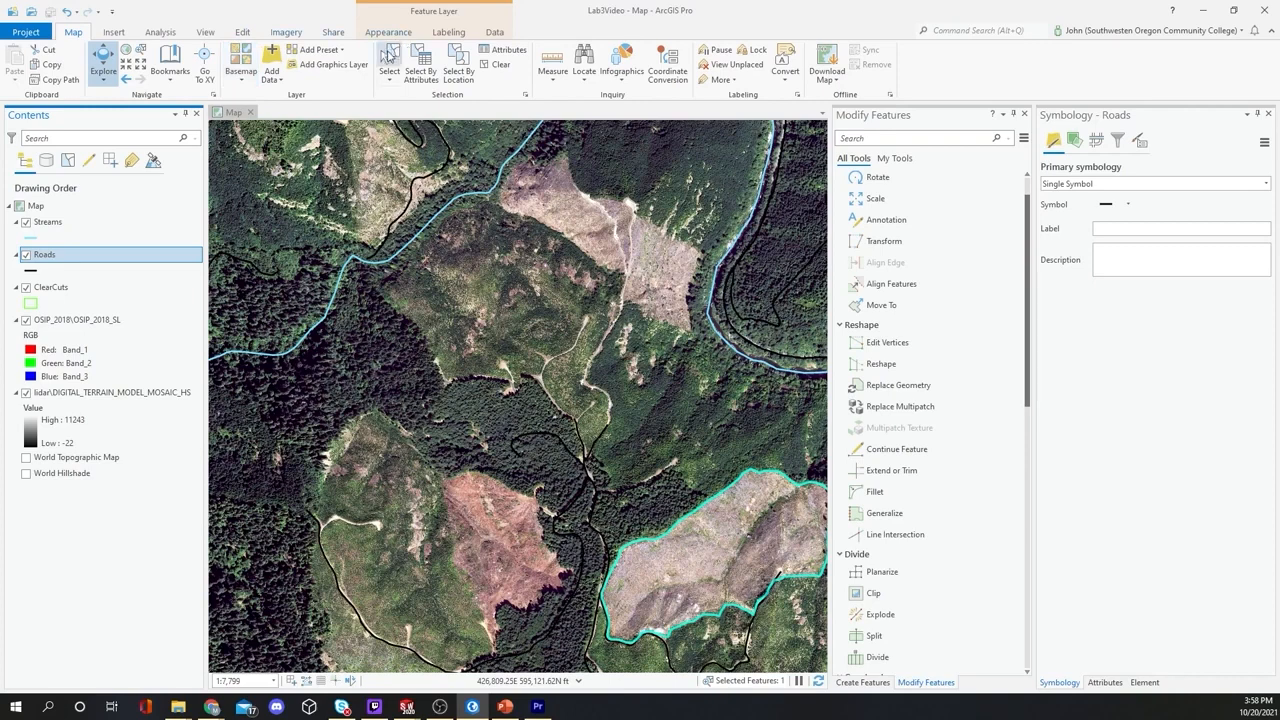
click(239, 35)
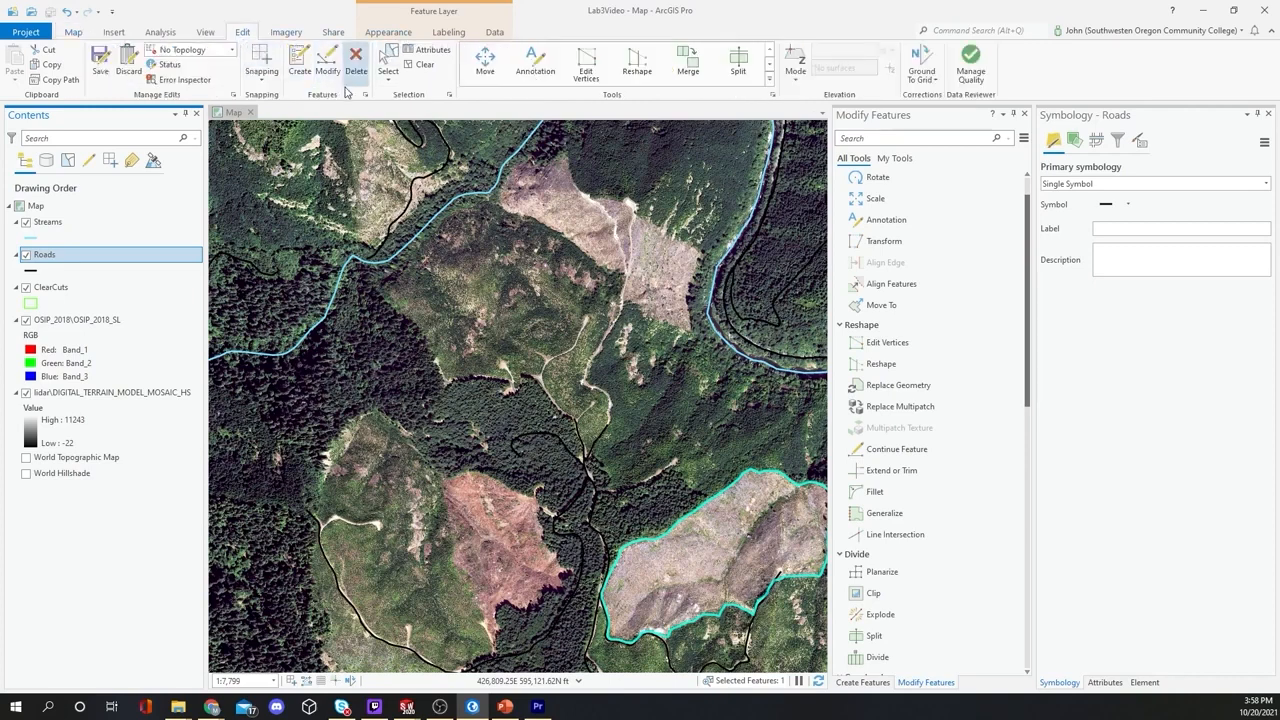
click(320, 68)
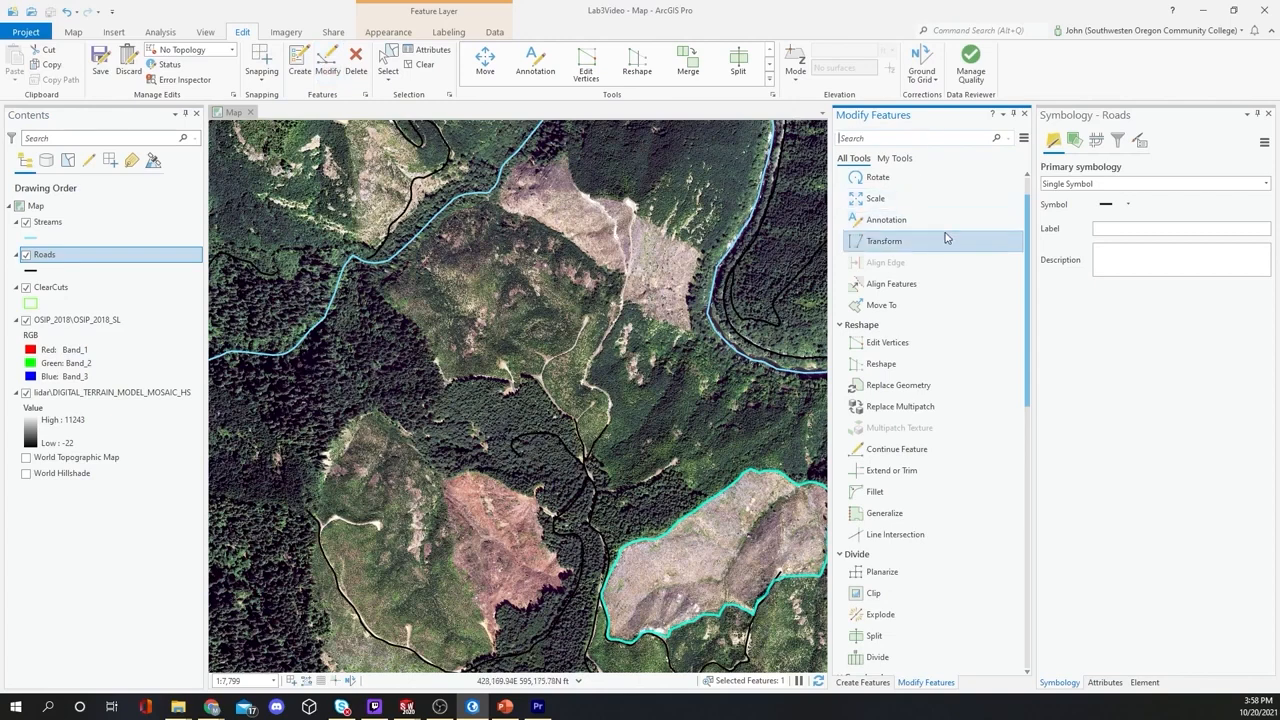
scroll(948, 240, down, 1)
click(860, 279)
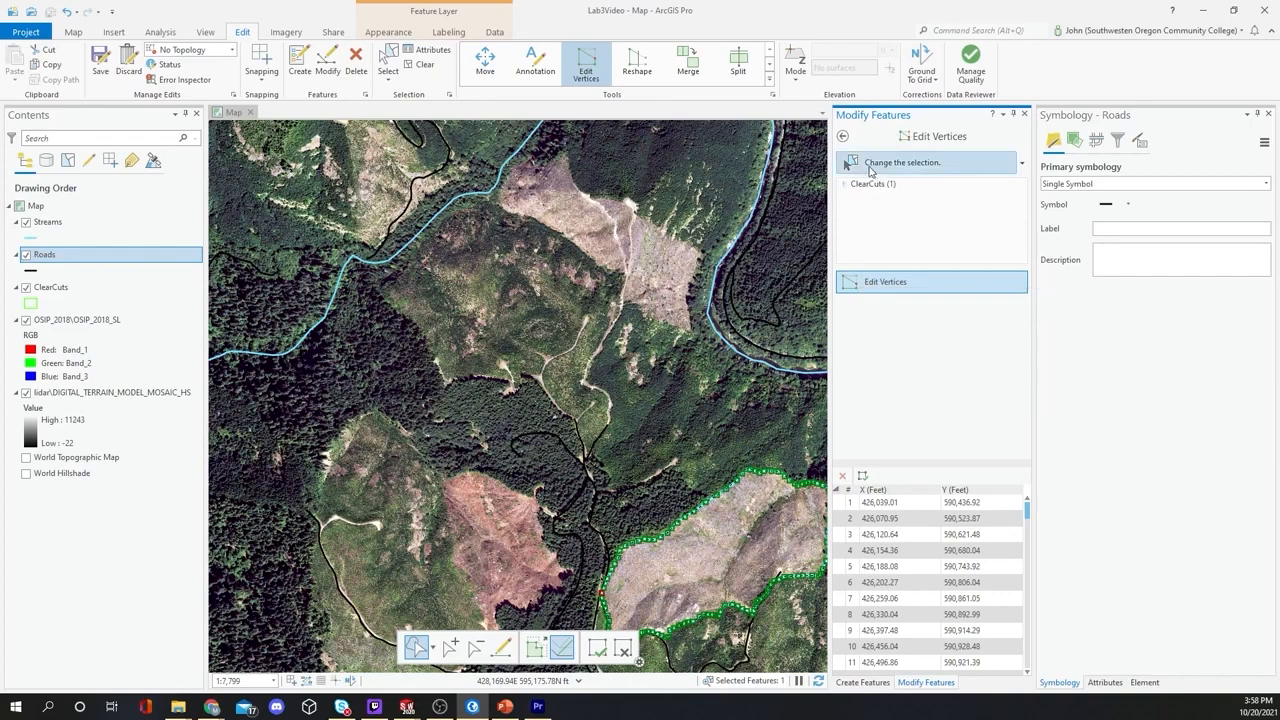
click(899, 167)
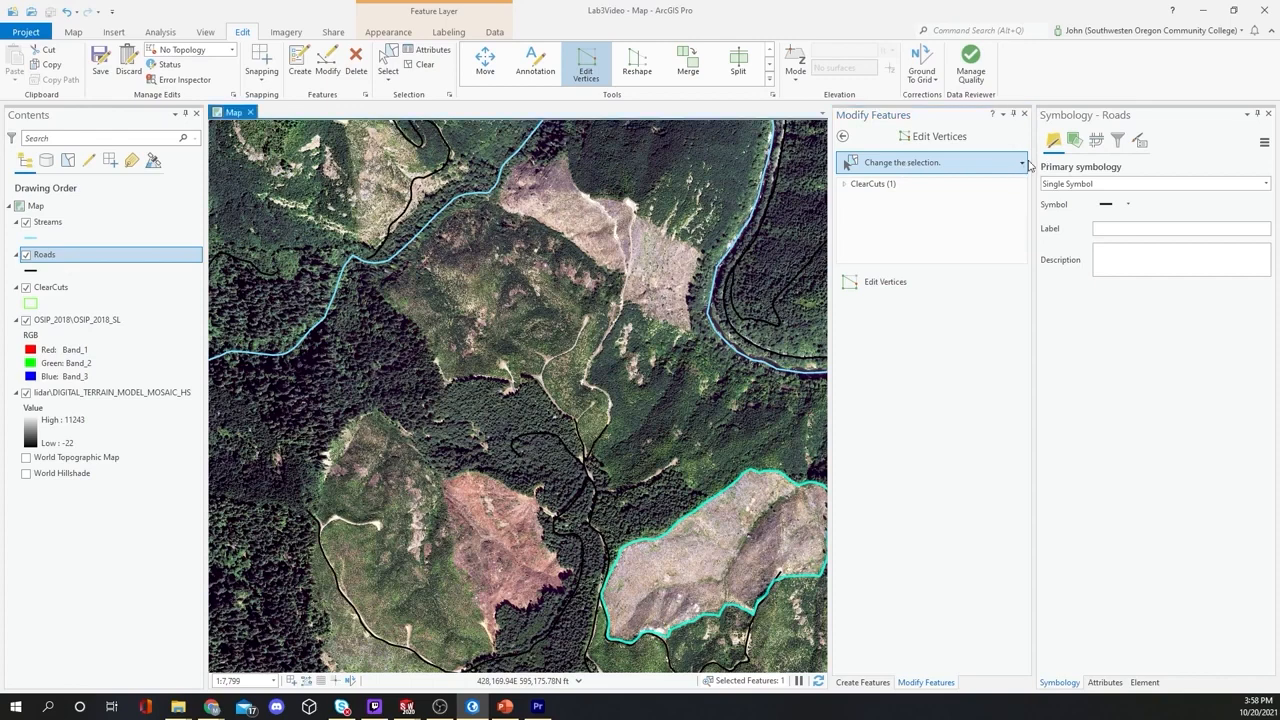
click(1023, 166)
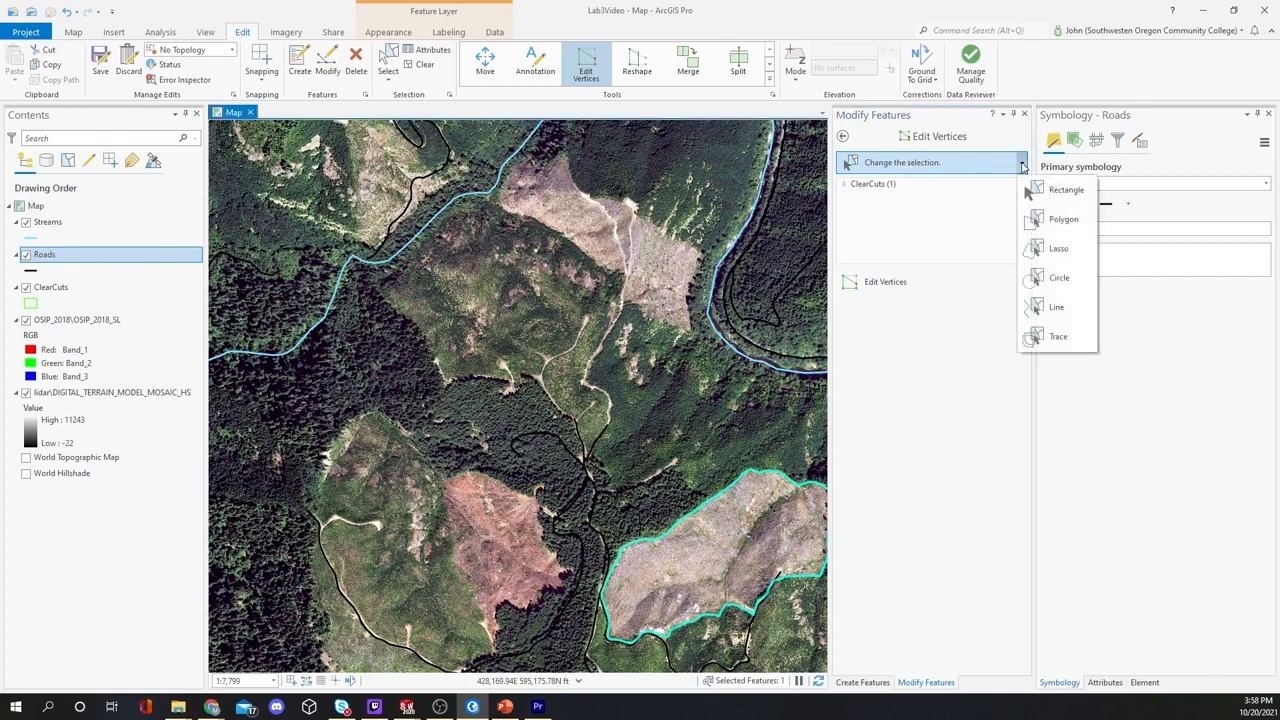
click(907, 163)
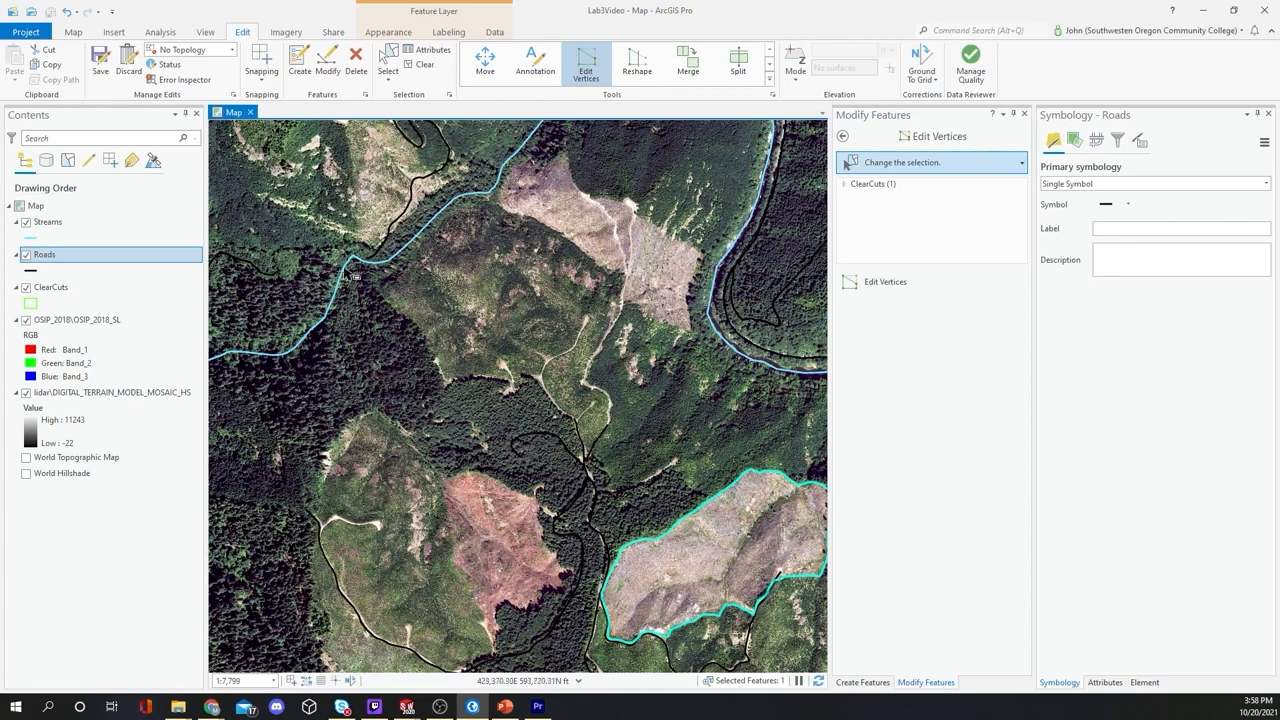
Step: Clear the selection of the finished clearcut polygon on the map
click(73, 32)
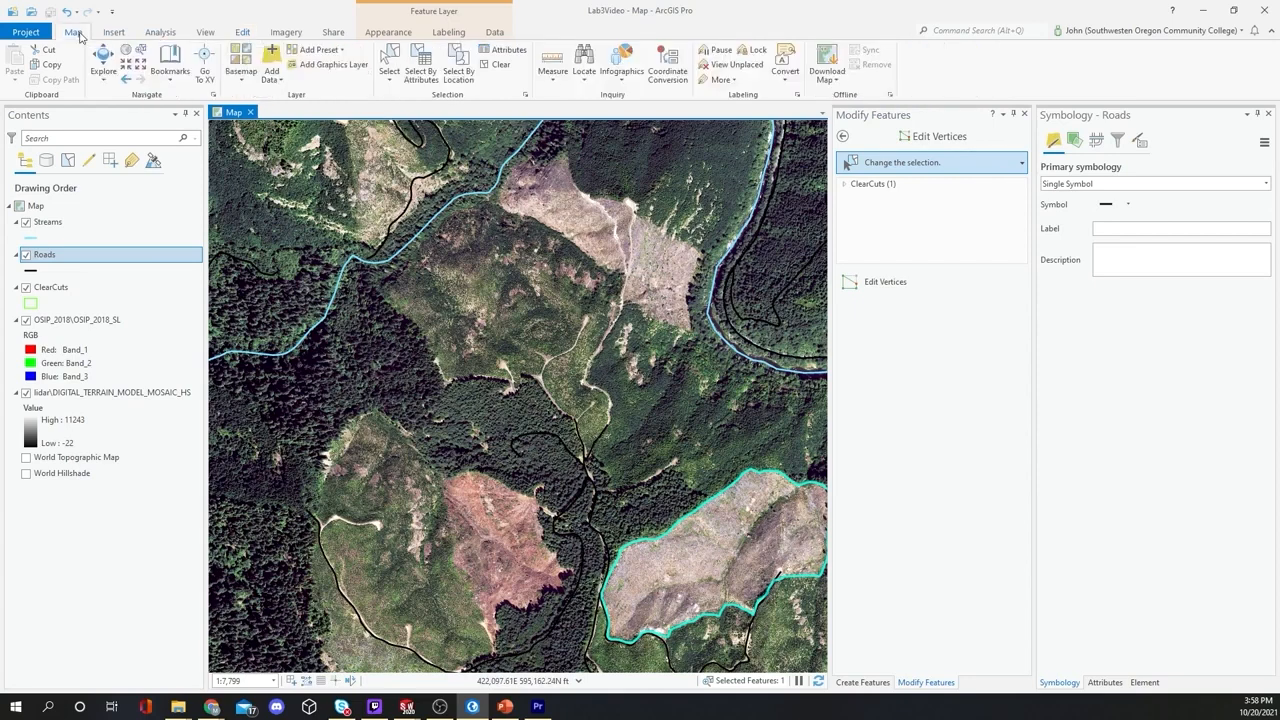
click(103, 57)
click(498, 64)
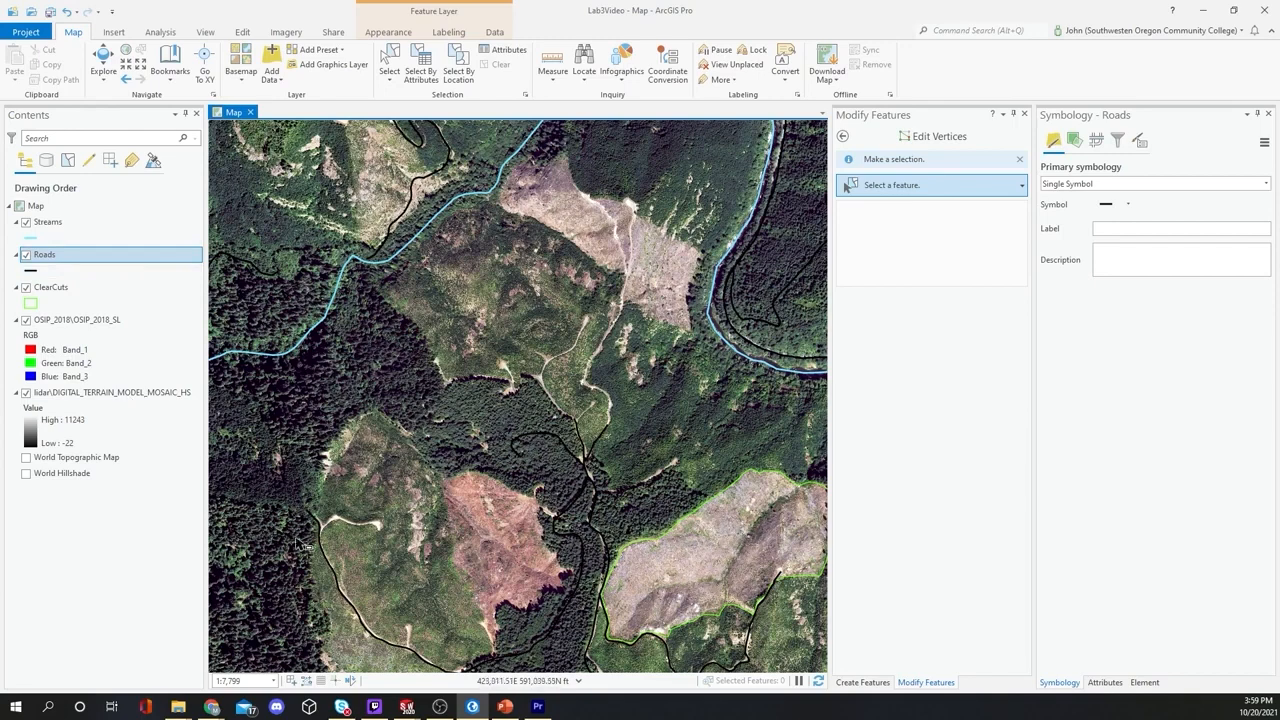
Step: Start the Edit Vertices tool for the Roads layer, ready to select a single feature
click(240, 33)
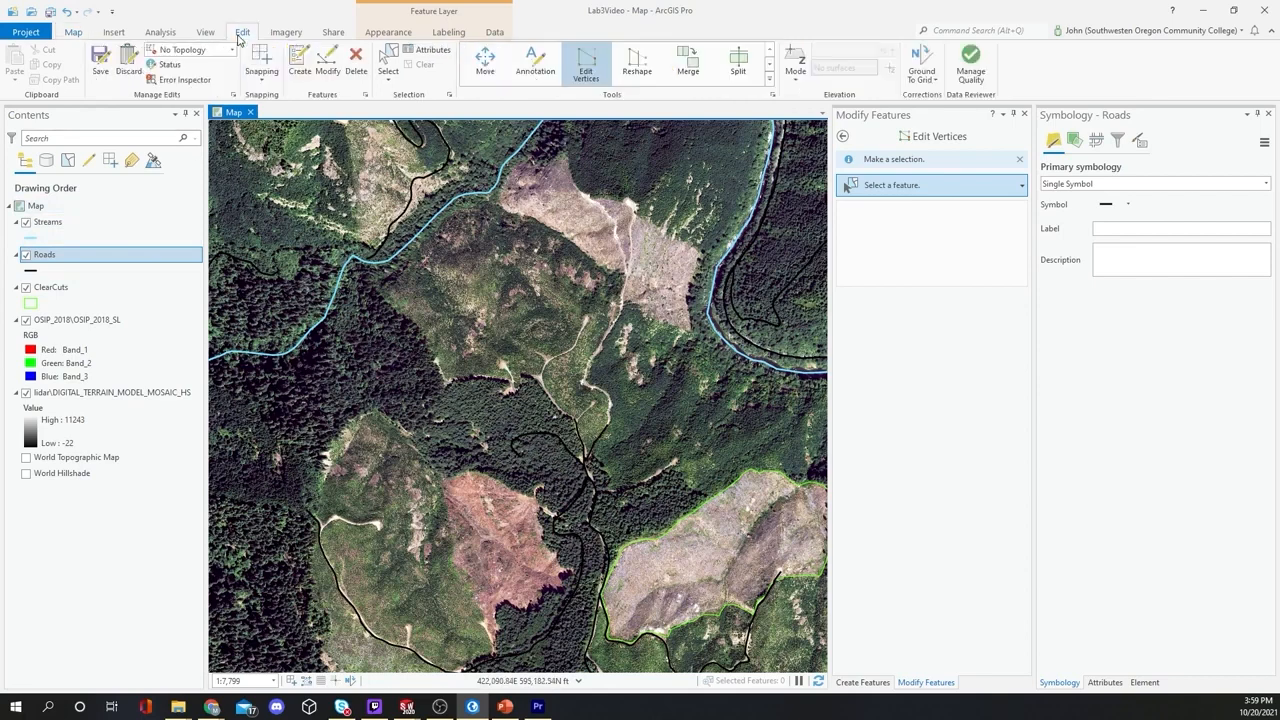
click(326, 62)
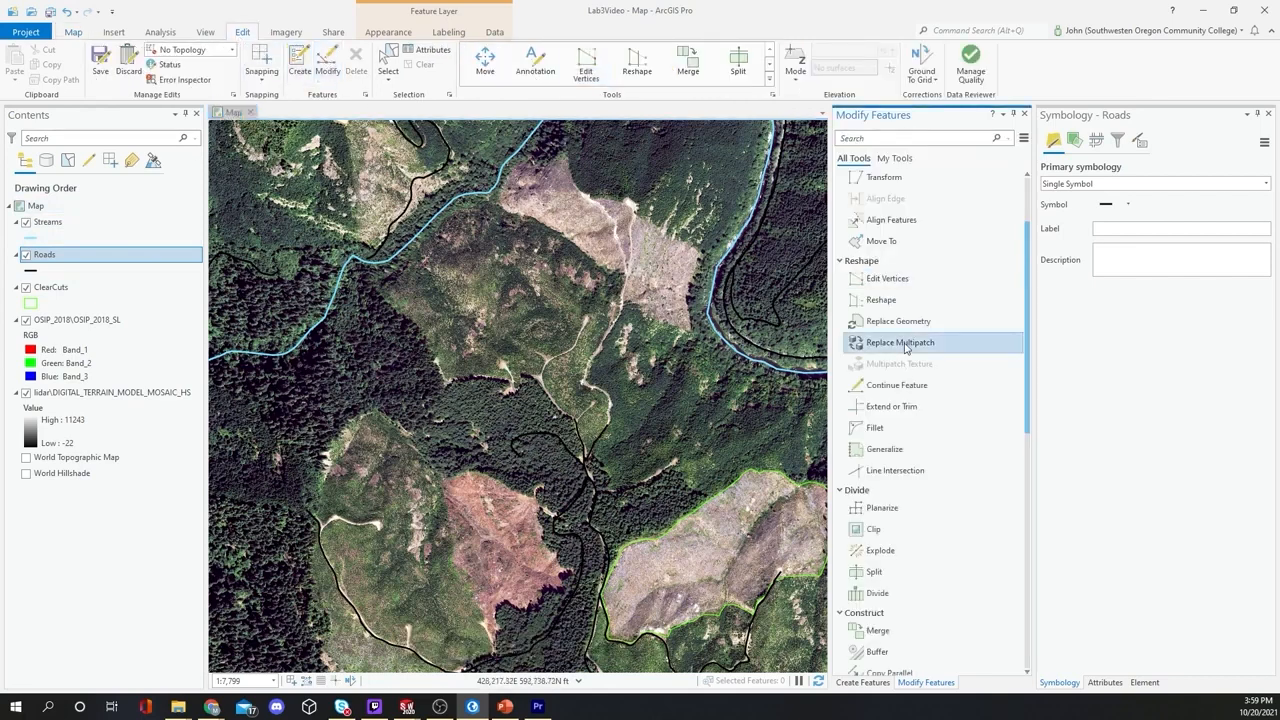
click(897, 280)
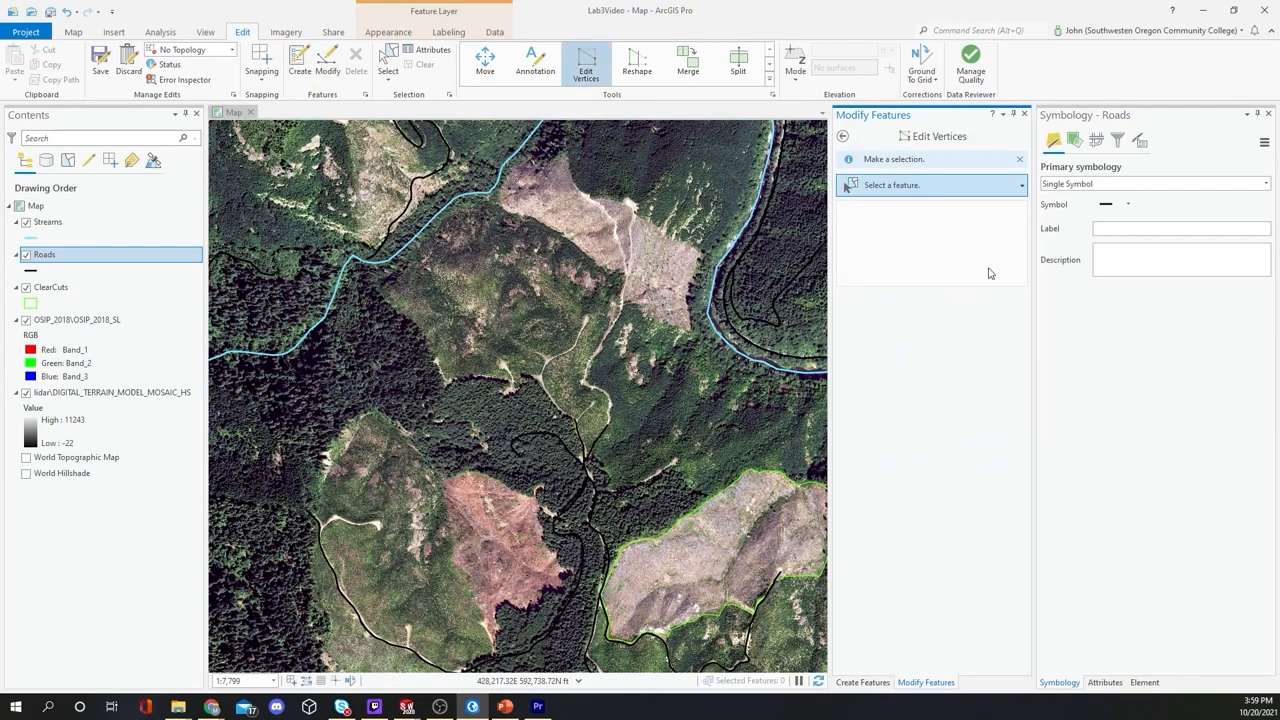
click(140, 260)
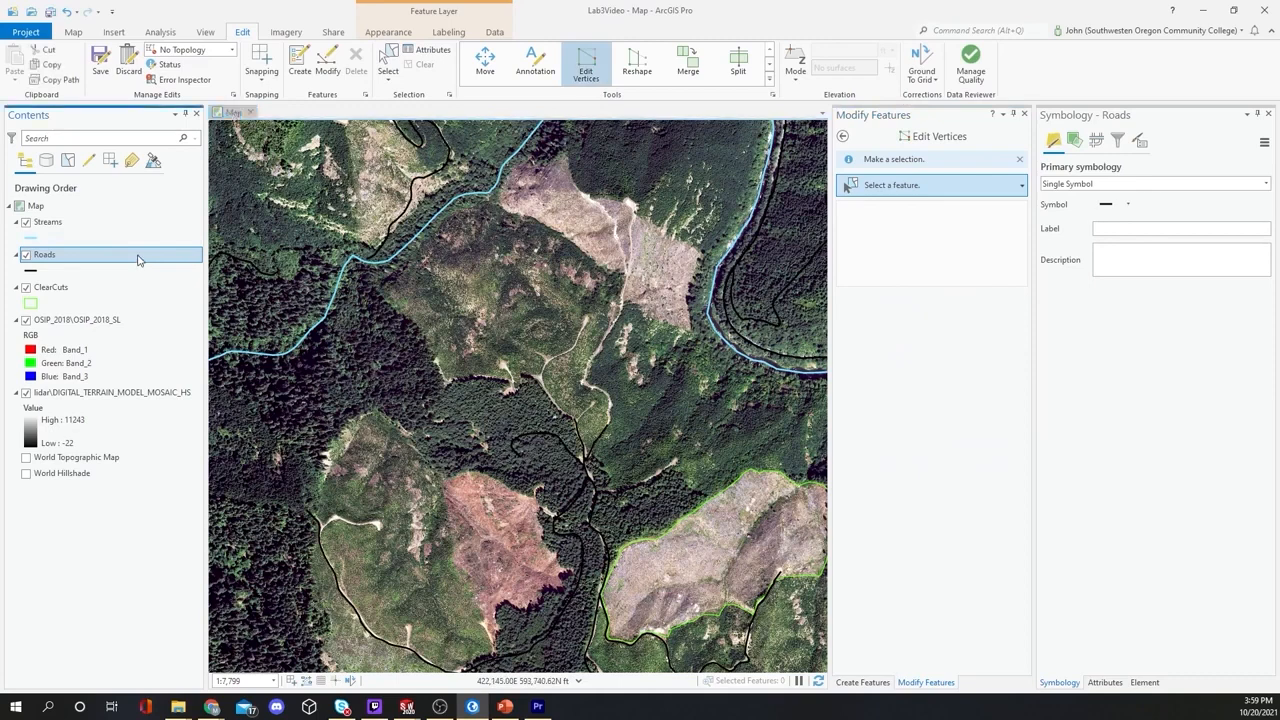
click(1018, 191)
click(1021, 189)
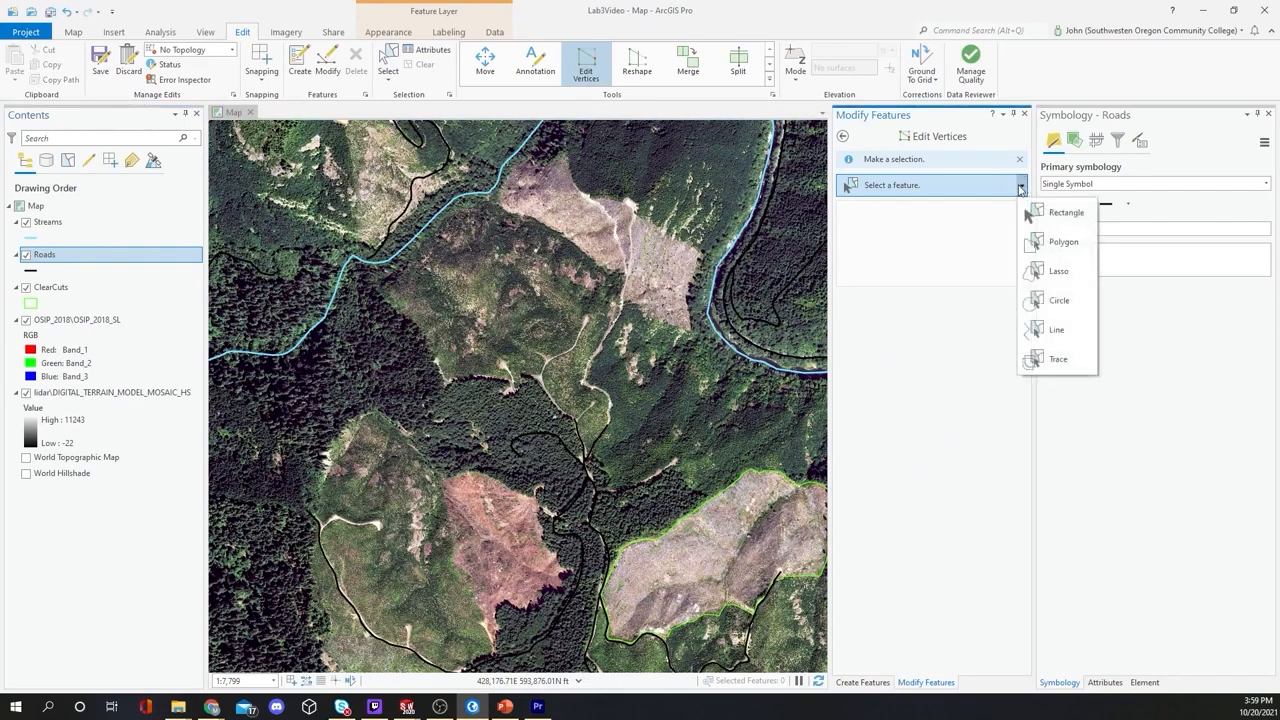
click(960, 186)
Step: Select the short road segment just south of the clearing's spur road for vertex editing
scroll(575, 479, up, 2)
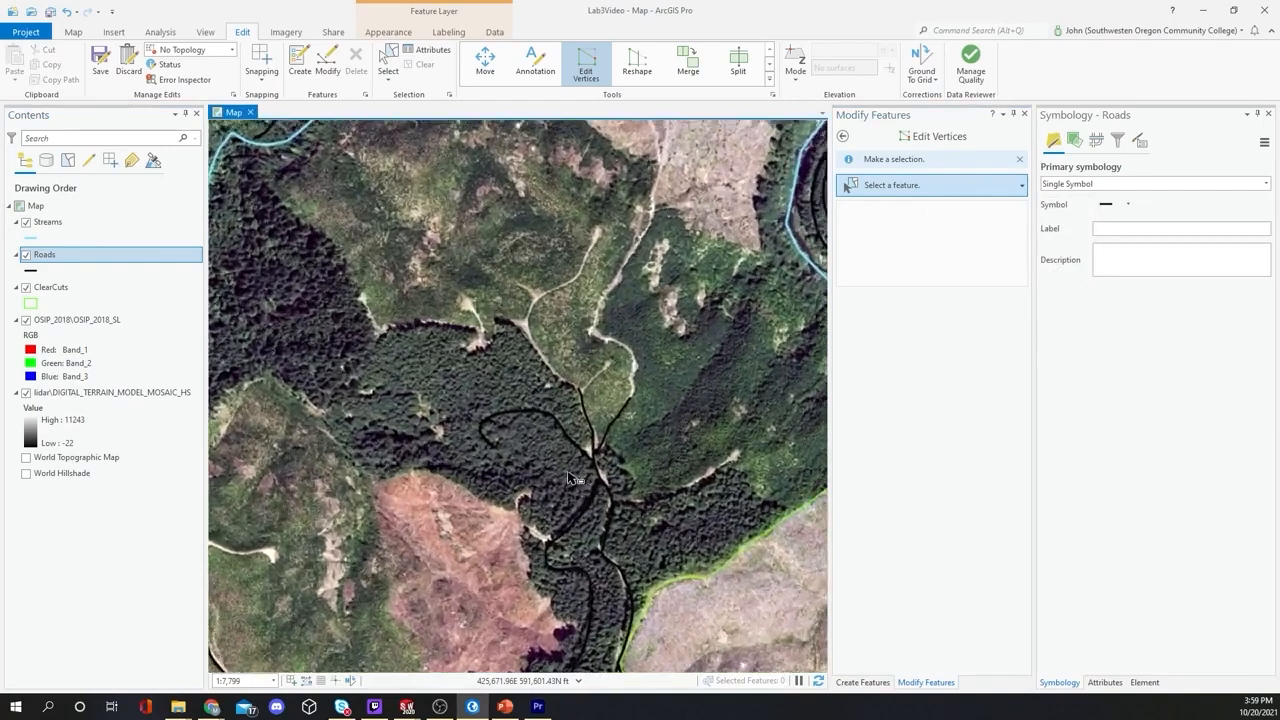
scroll(575, 479, up, 2)
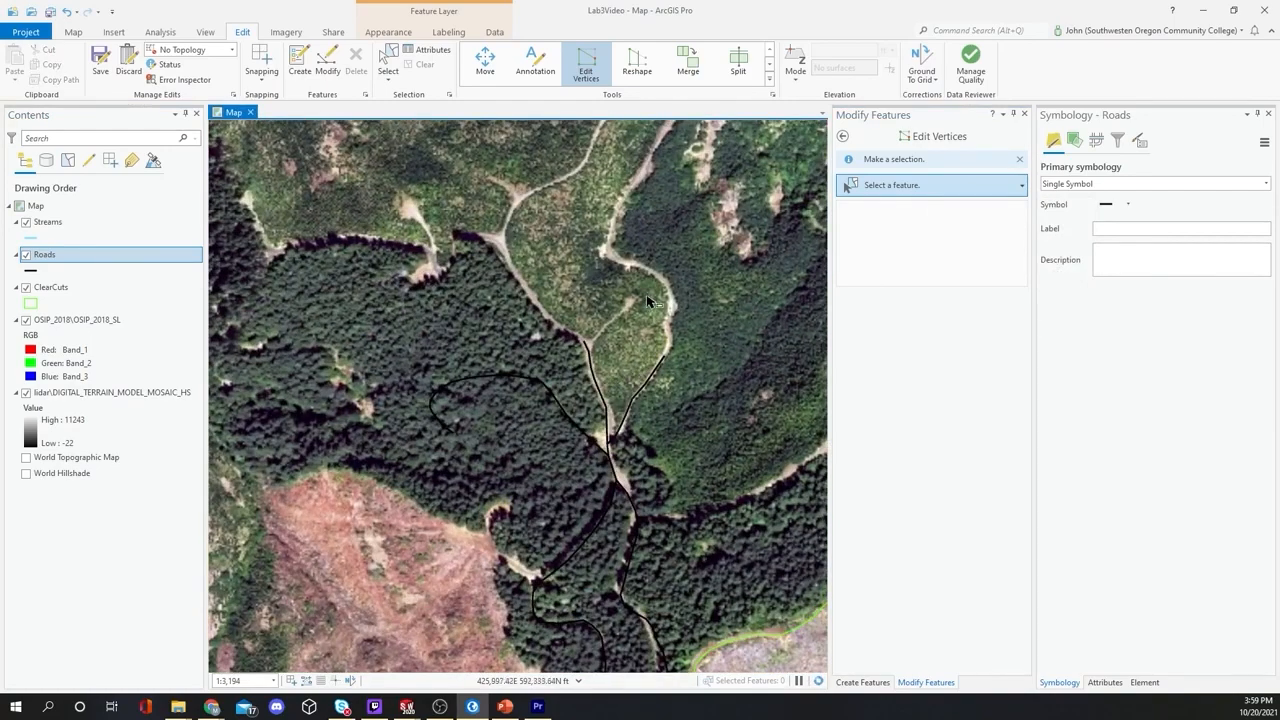
scroll(604, 374, up, 2)
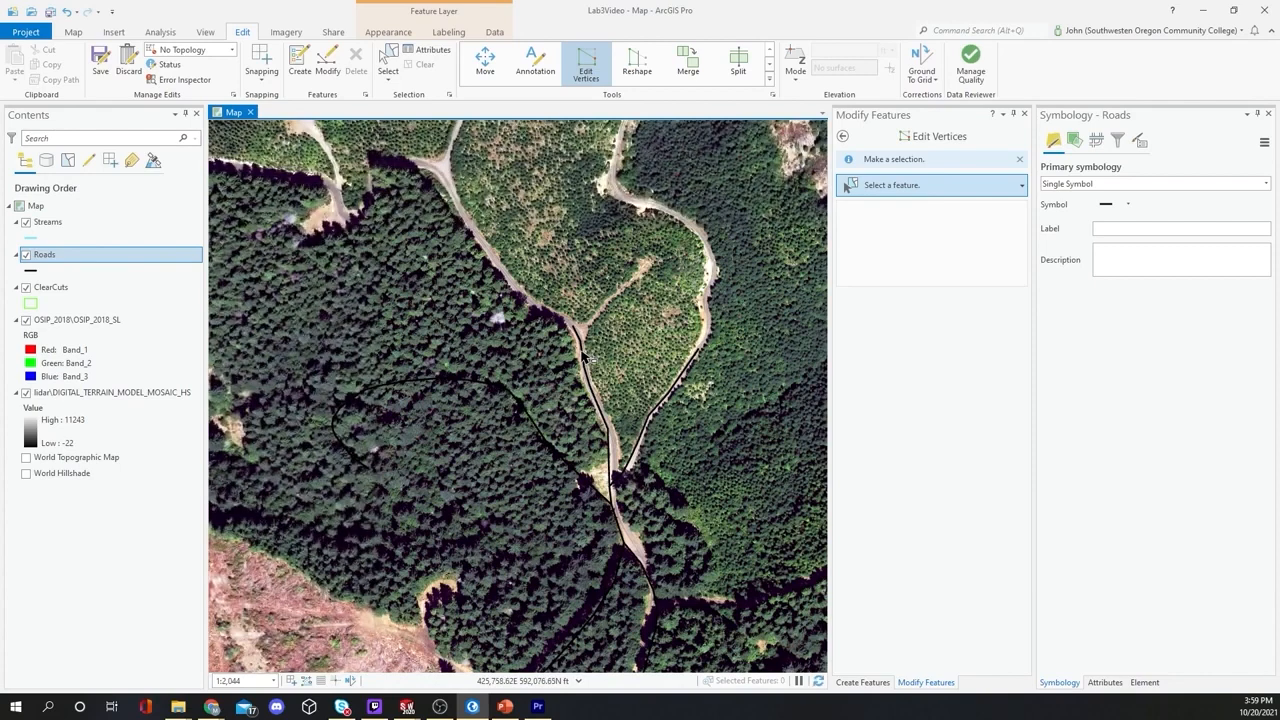
click(590, 358)
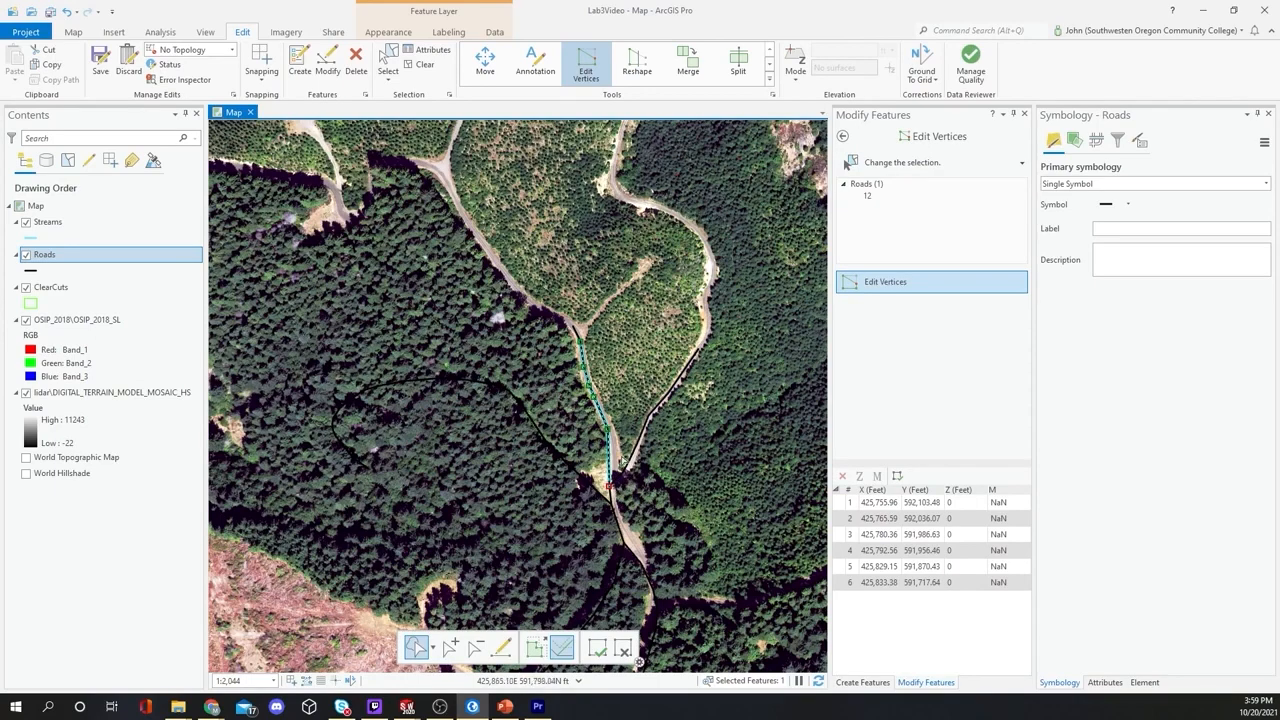
Step: Select the winding road segment just west of the outlined clearcut for vertex editing
scroll(617, 467, down, 2)
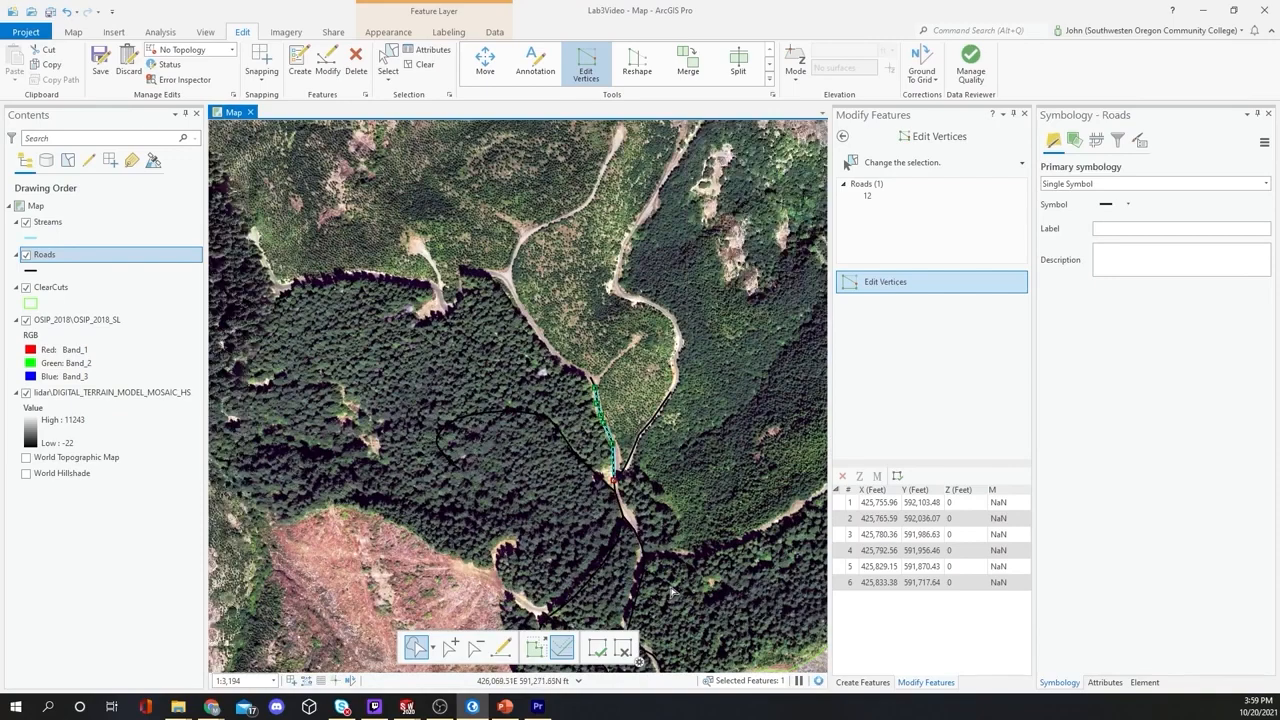
drag(670, 597, 654, 308)
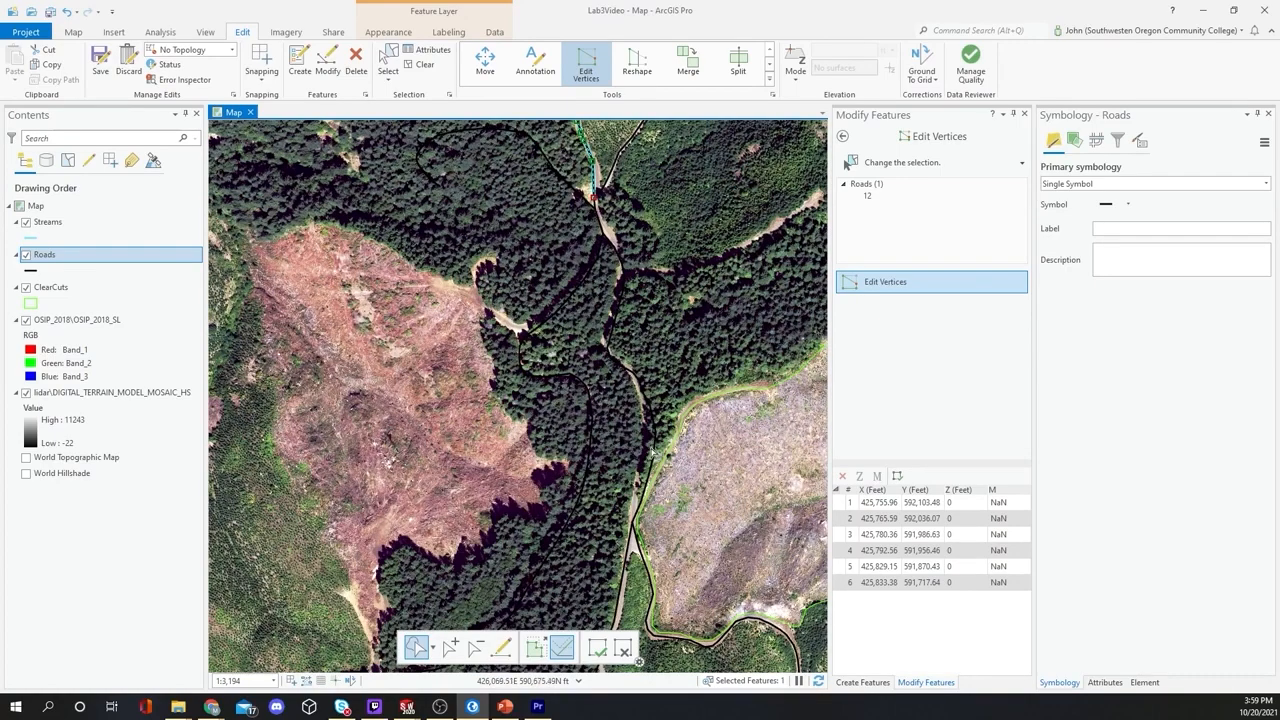
scroll(651, 452, up, 2)
scroll(624, 458, up, 2)
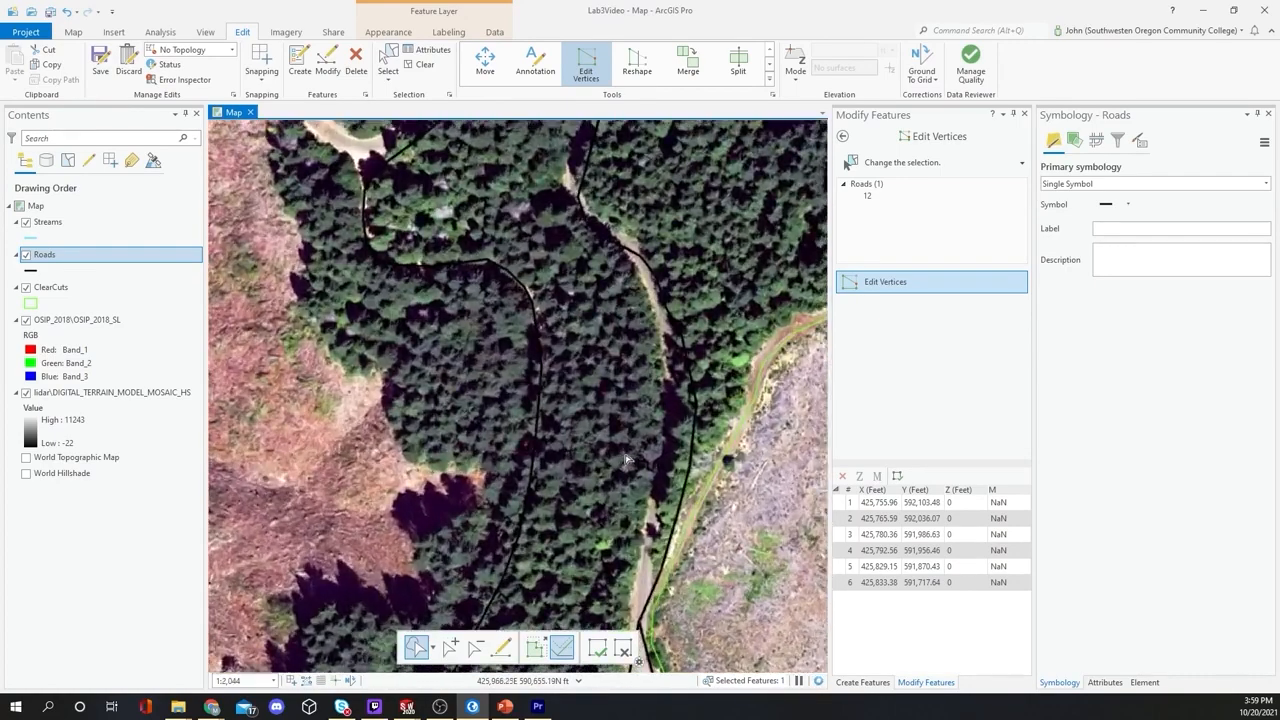
click(688, 484)
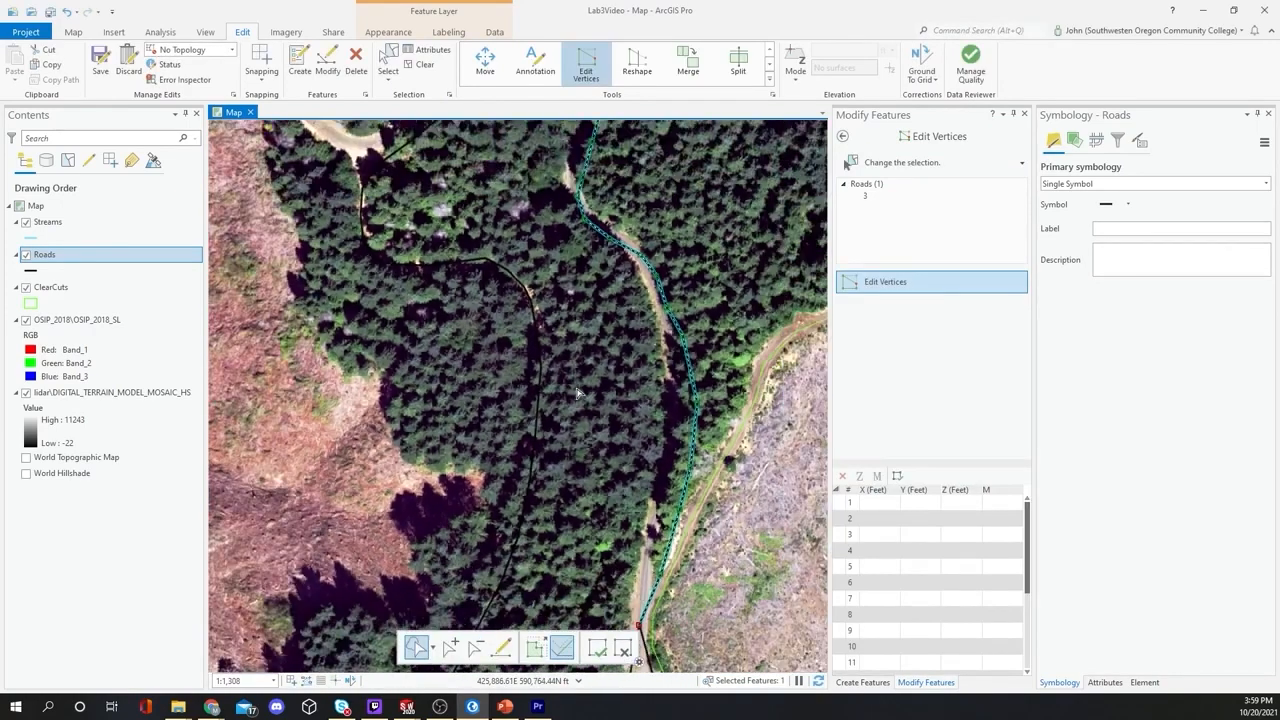
Step: Move the vertices on the southern half of the selected road west onto the roadway visible in the imagery
scroll(577, 393, down, 6)
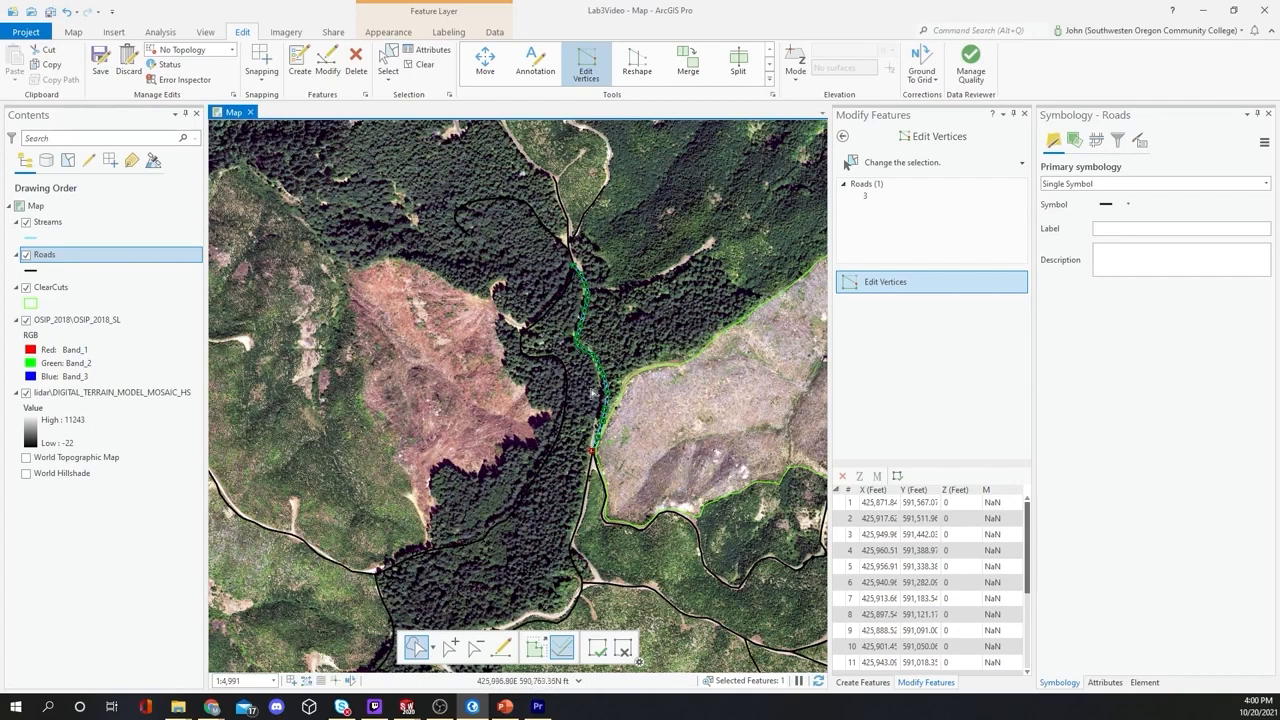
scroll(593, 395, up, 3)
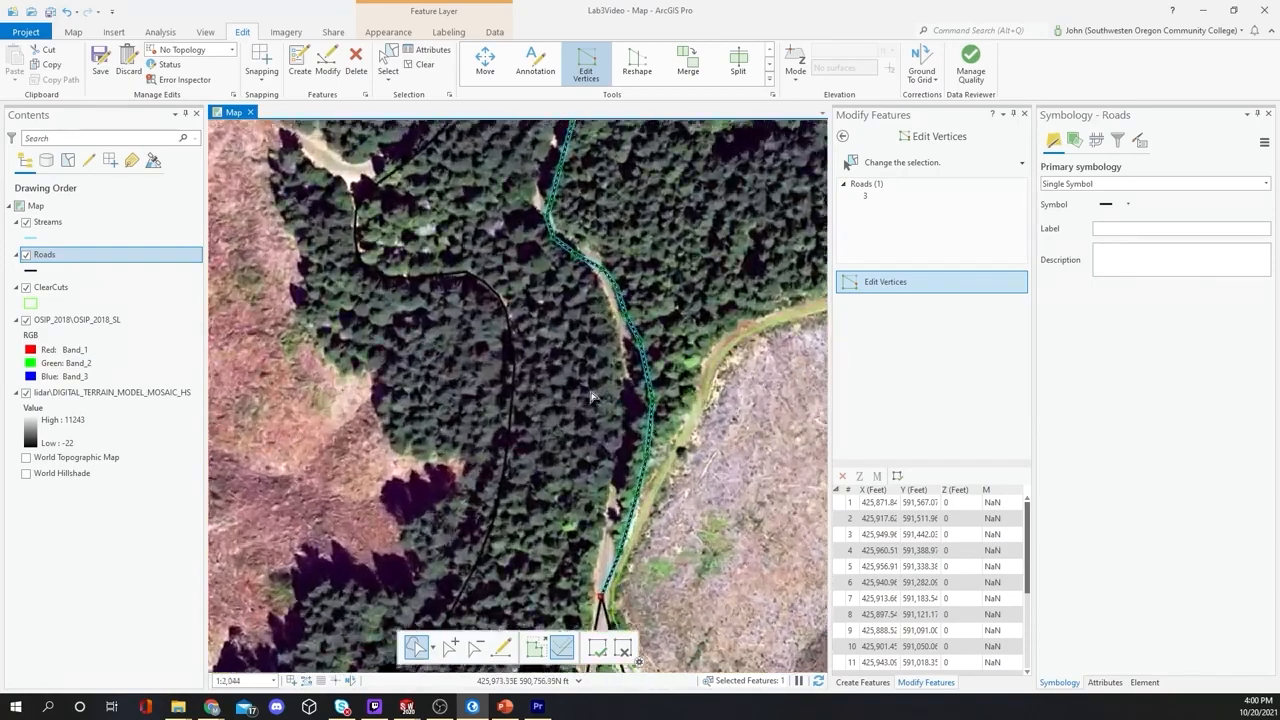
scroll(593, 397, up, 2)
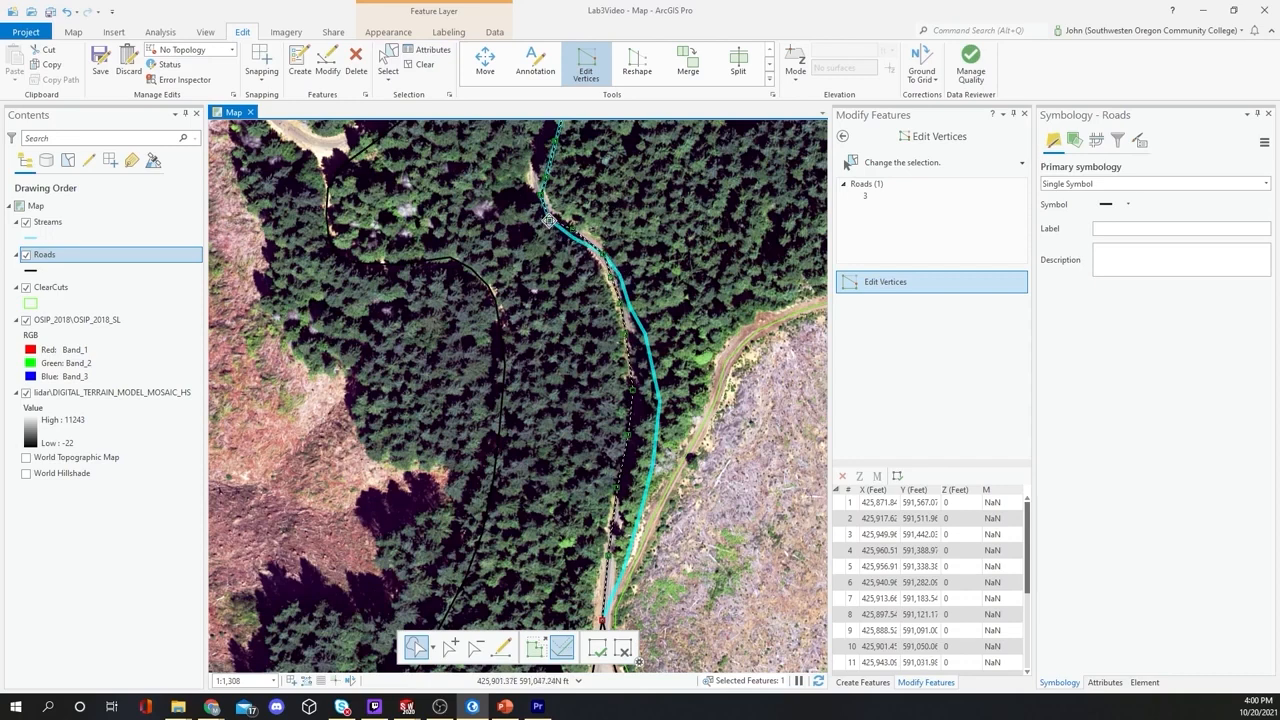
scroll(553, 209, up, 2)
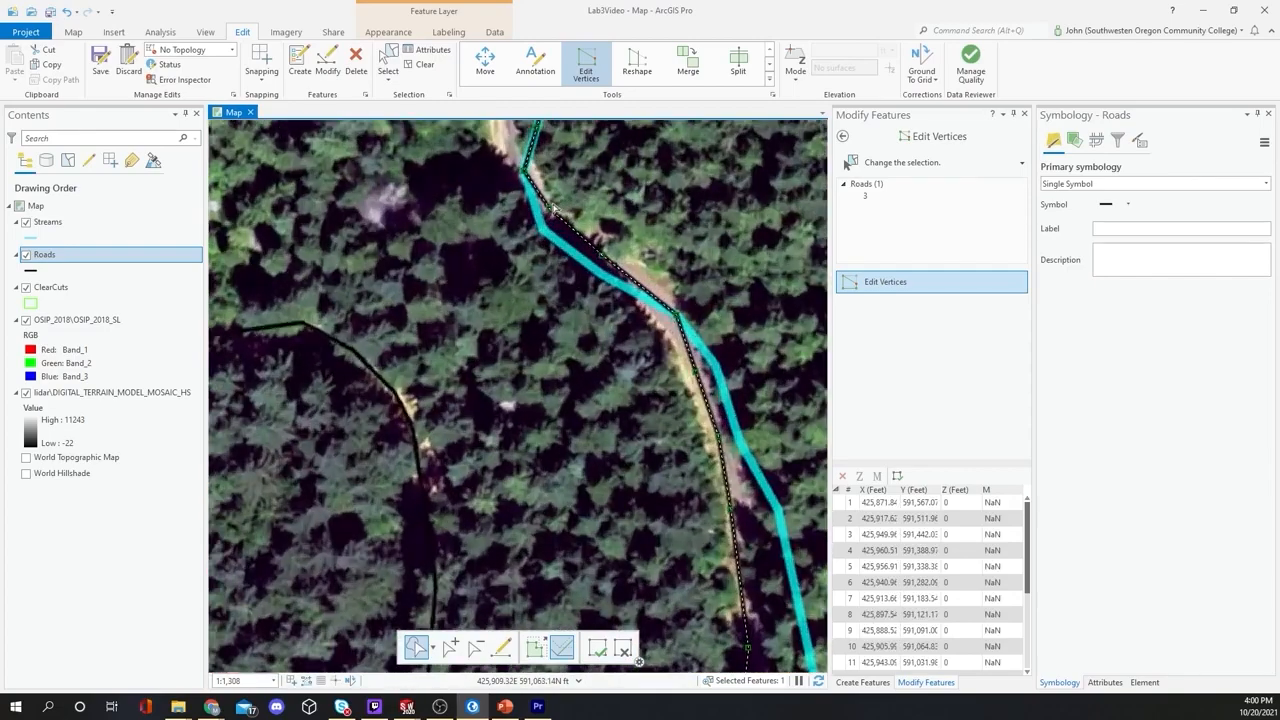
Step: Move the vertices at and north of the road's sharp bend onto the roadway visible between the trees
scroll(565, 190, down, 4)
drag(578, 172, 578, 365)
scroll(547, 370, up, 3)
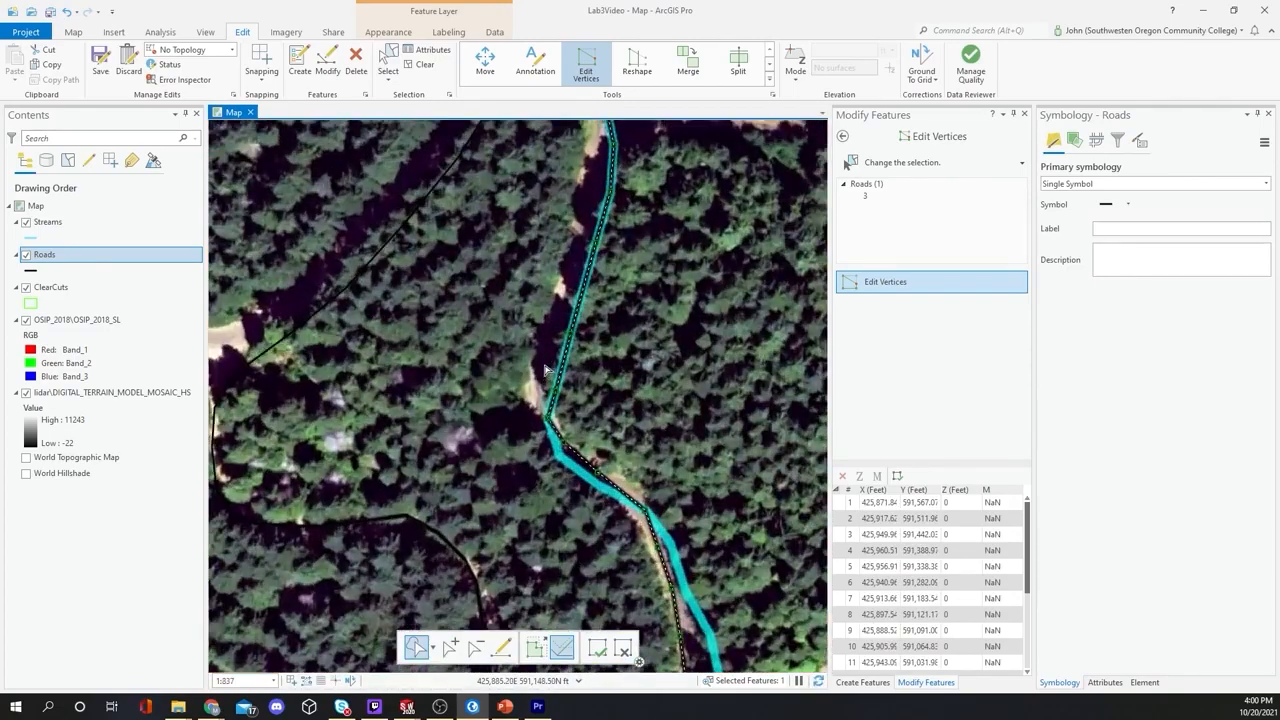
drag(531, 373, 594, 180)
scroll(623, 186, down, 5)
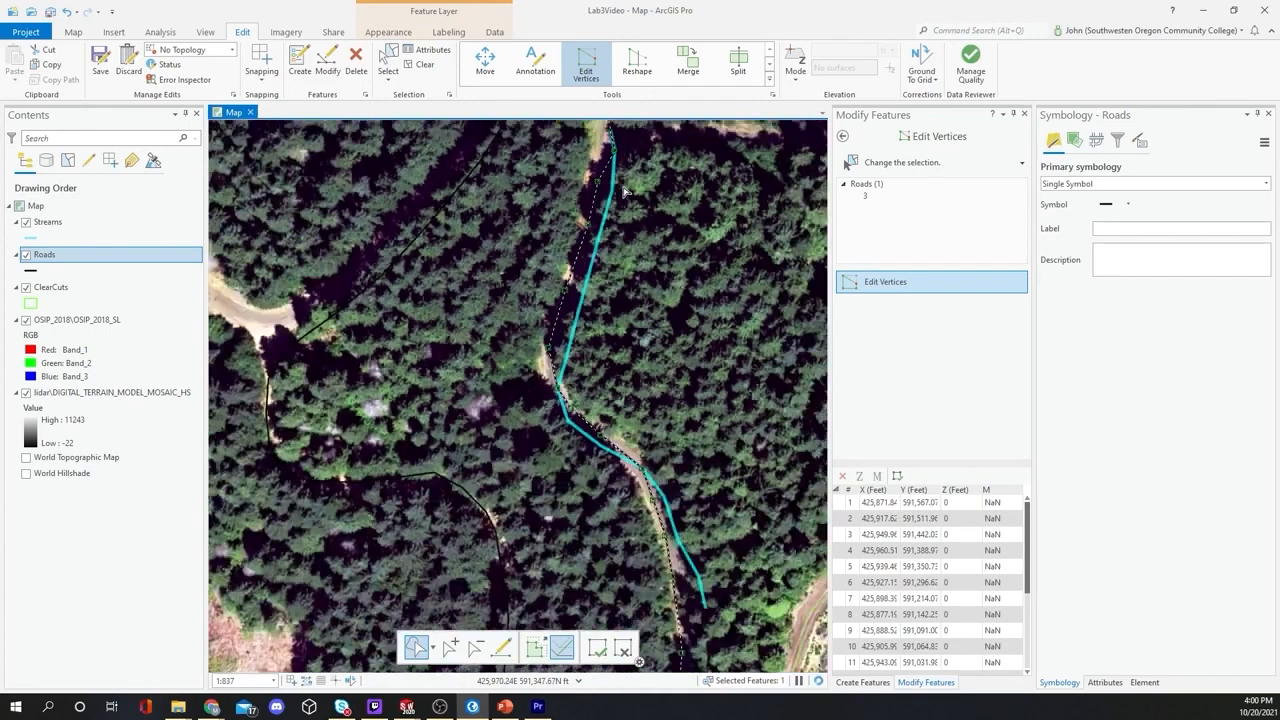
Step: Move the vertex near the road's northern end onto the visible roadway and finish the vertex edit
scroll(624, 338, up, 7)
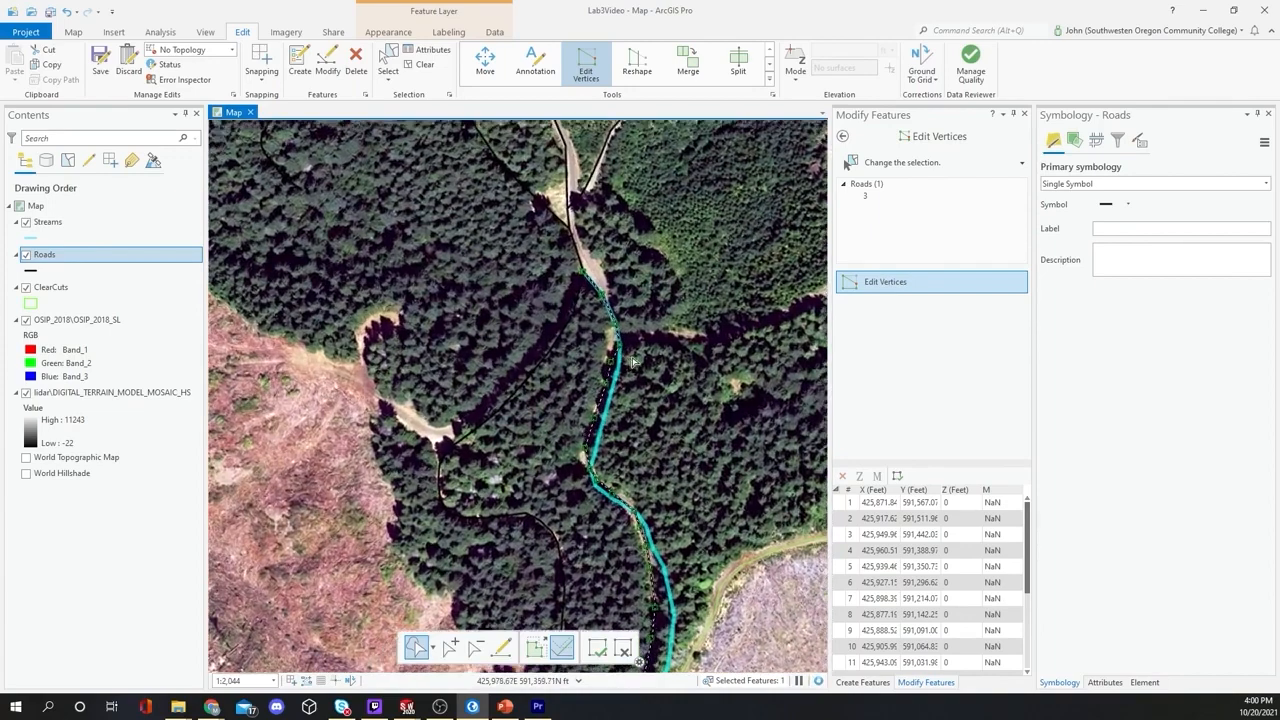
drag(594, 312, 578, 301)
scroll(607, 300, down, 7)
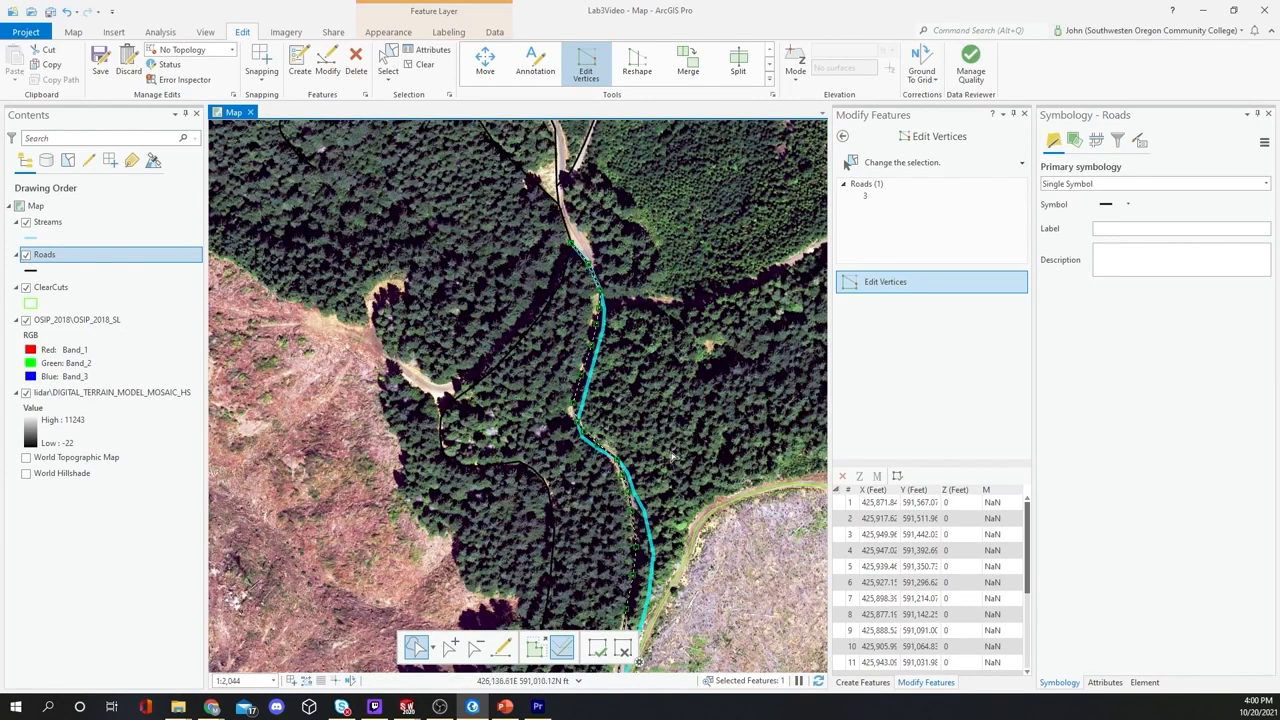
click(688, 422)
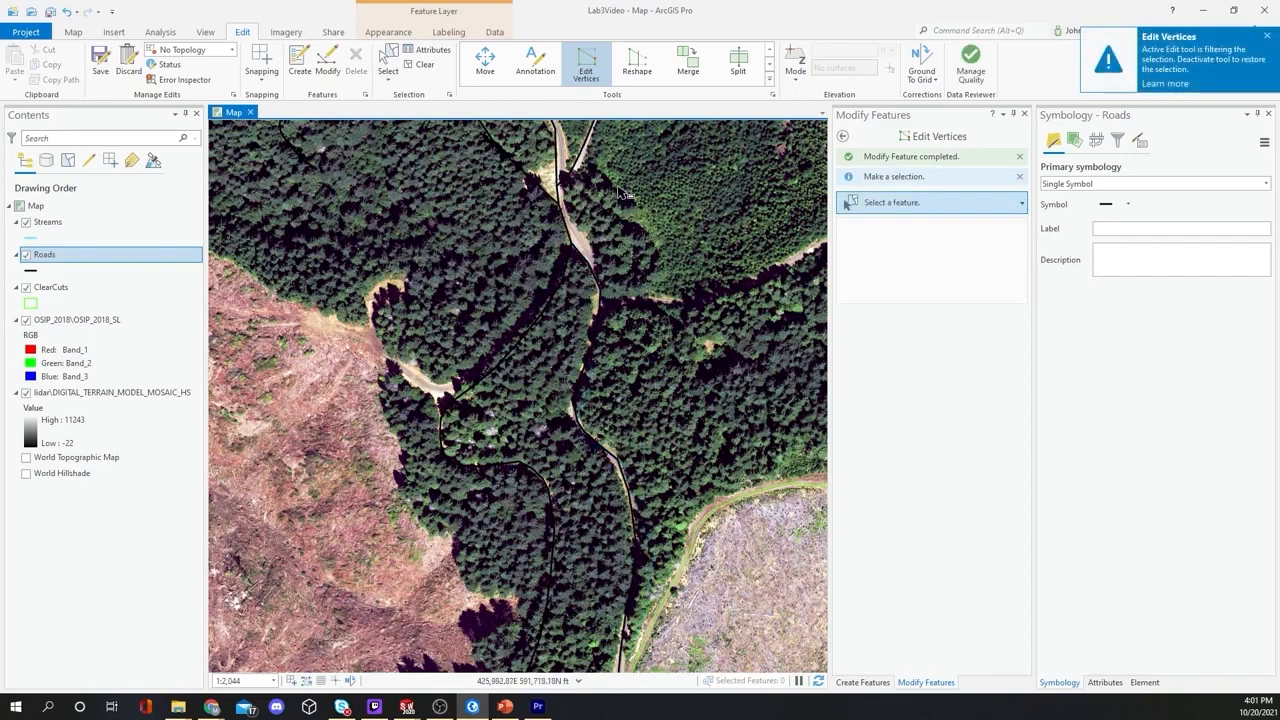
Step: Start a new line feature with the Roads template at the undigitized road northwest of the junction
drag(622, 192, 640, 498)
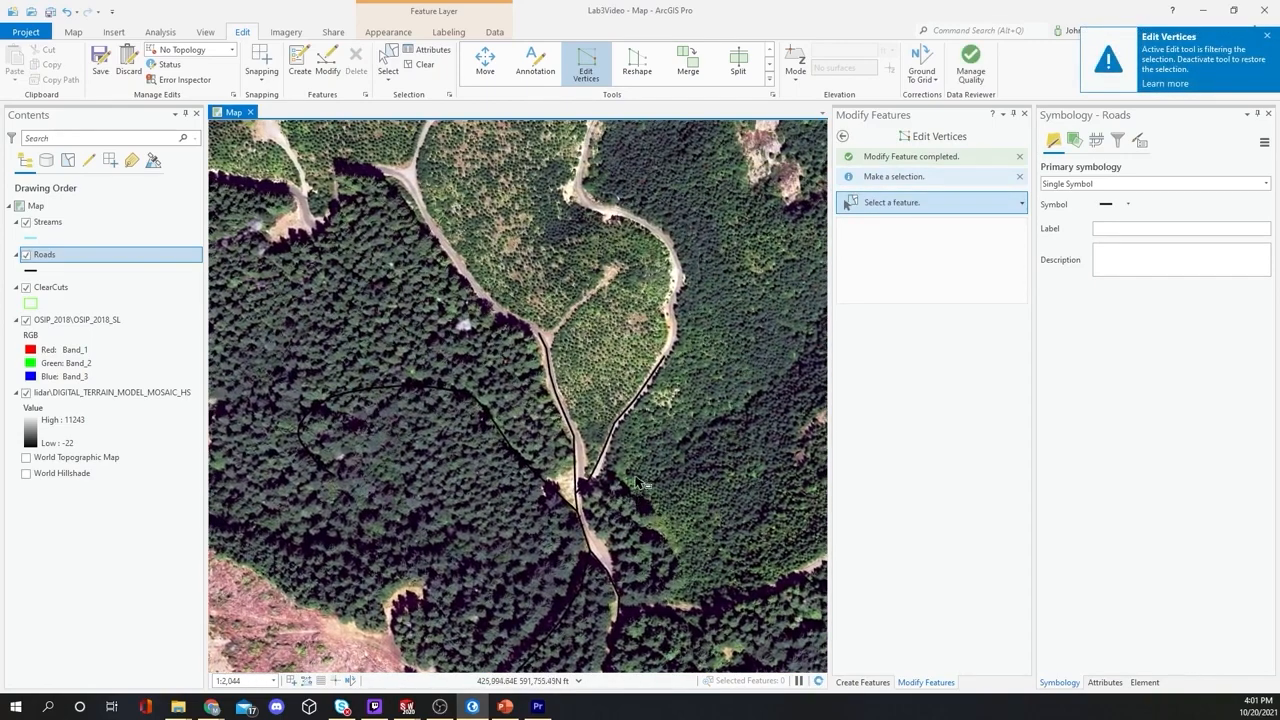
click(298, 60)
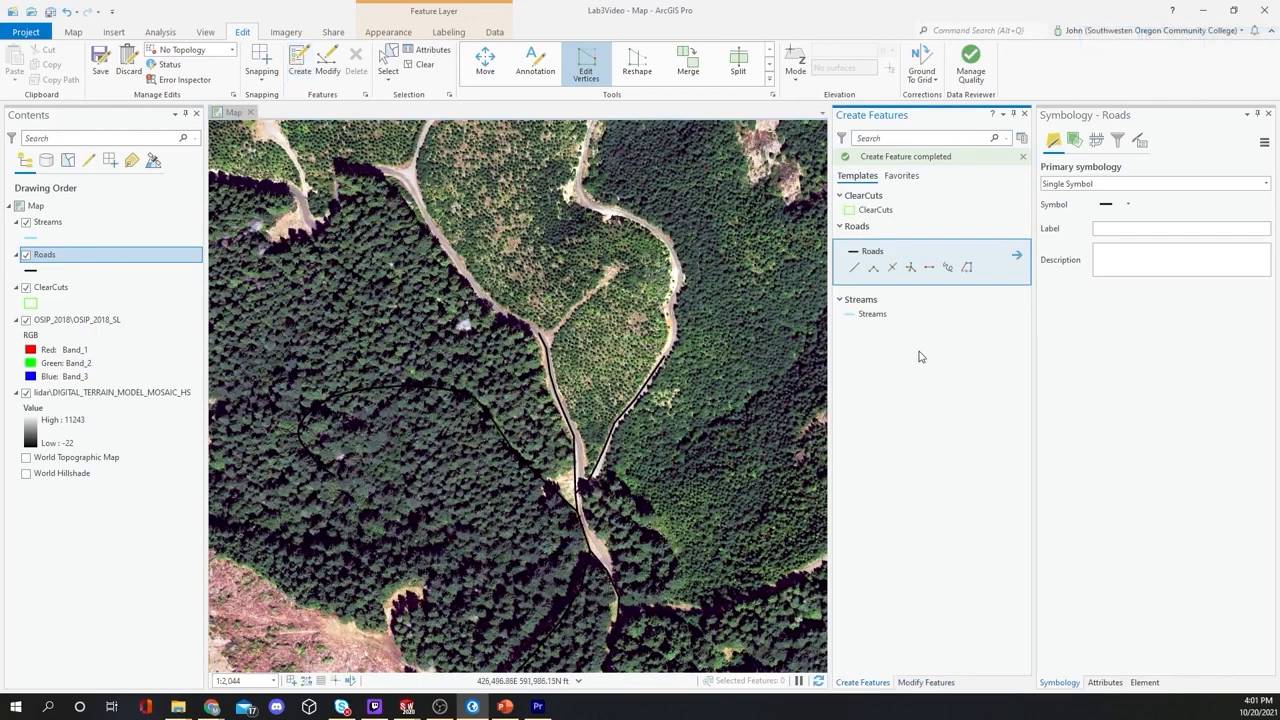
click(855, 268)
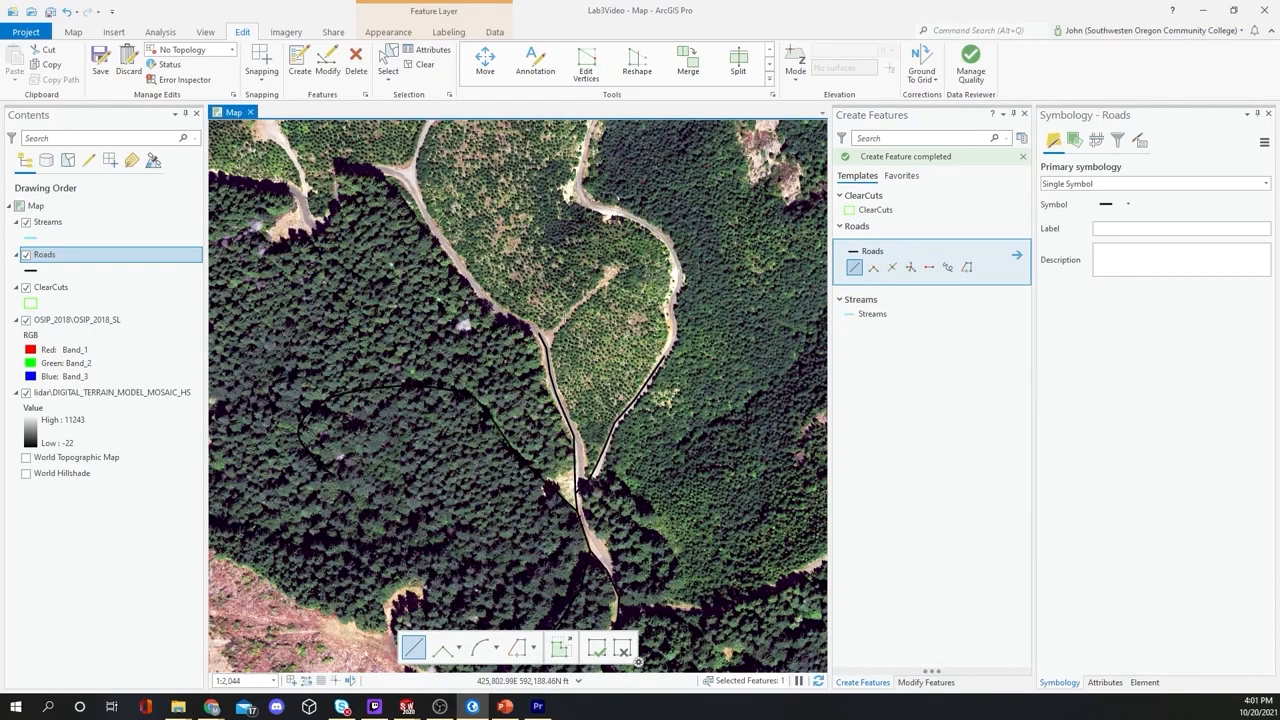
key(Up)
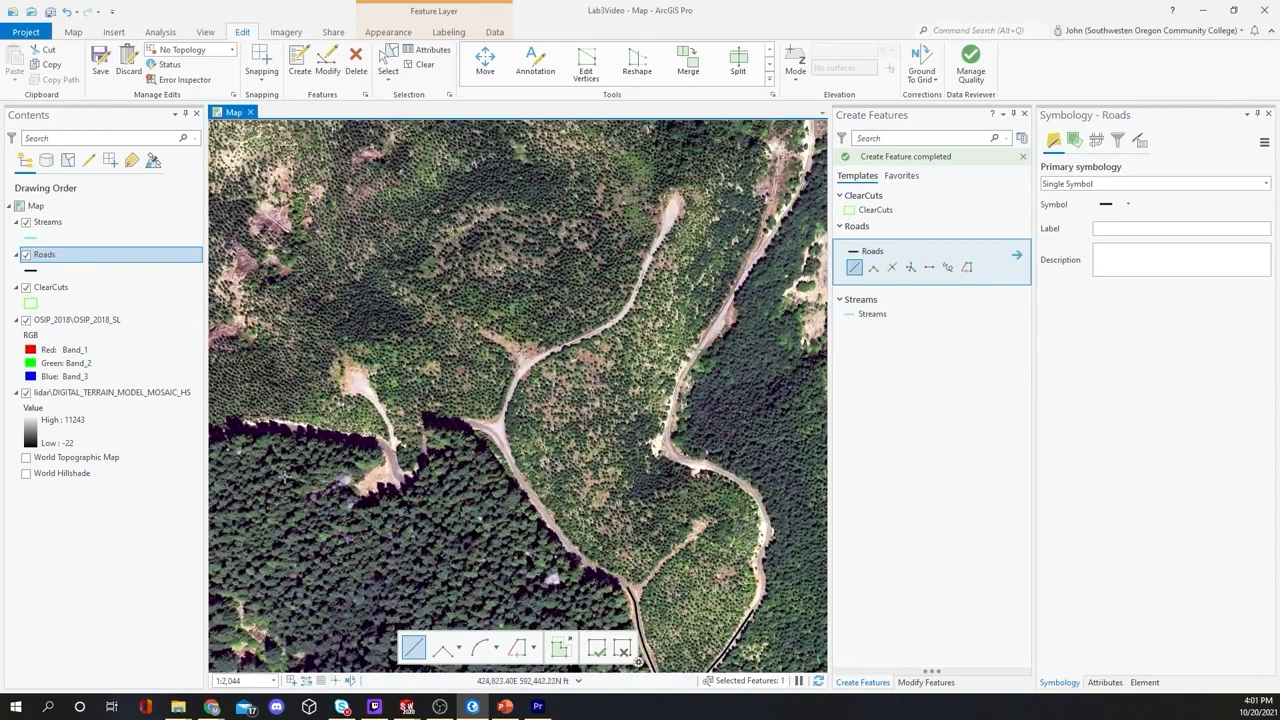
key(Left)
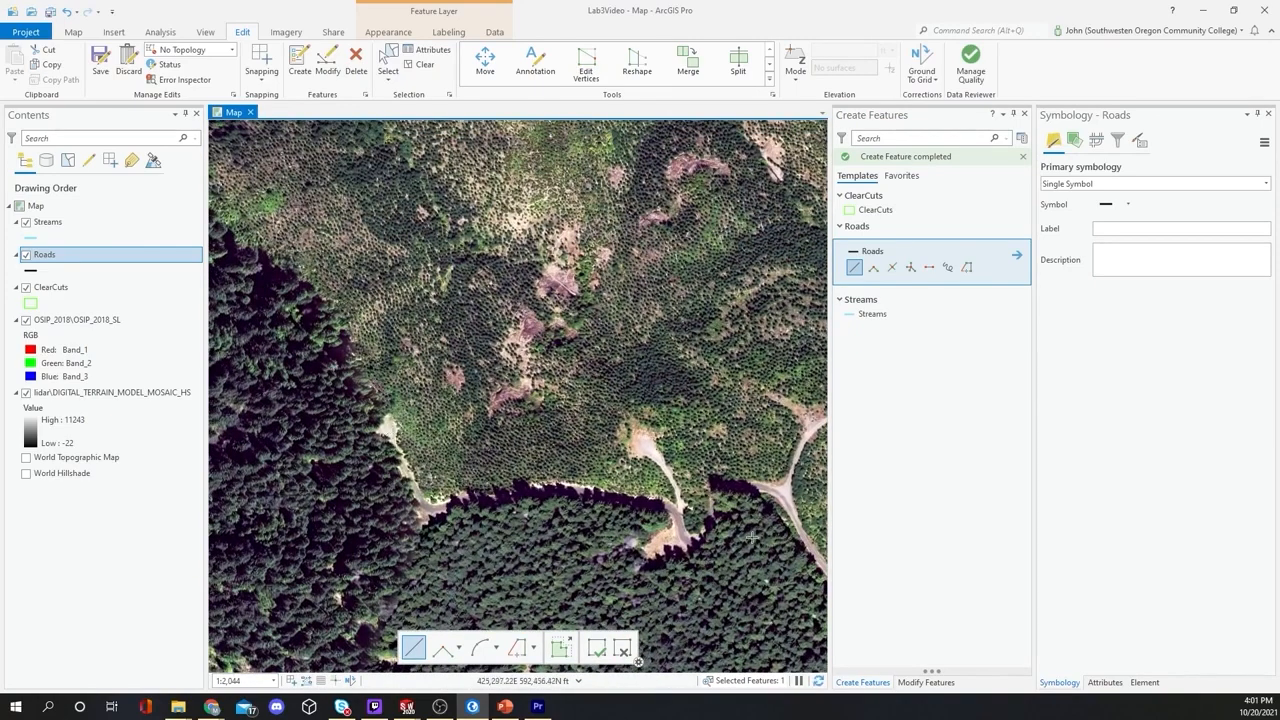
key(Down)
key(Right)
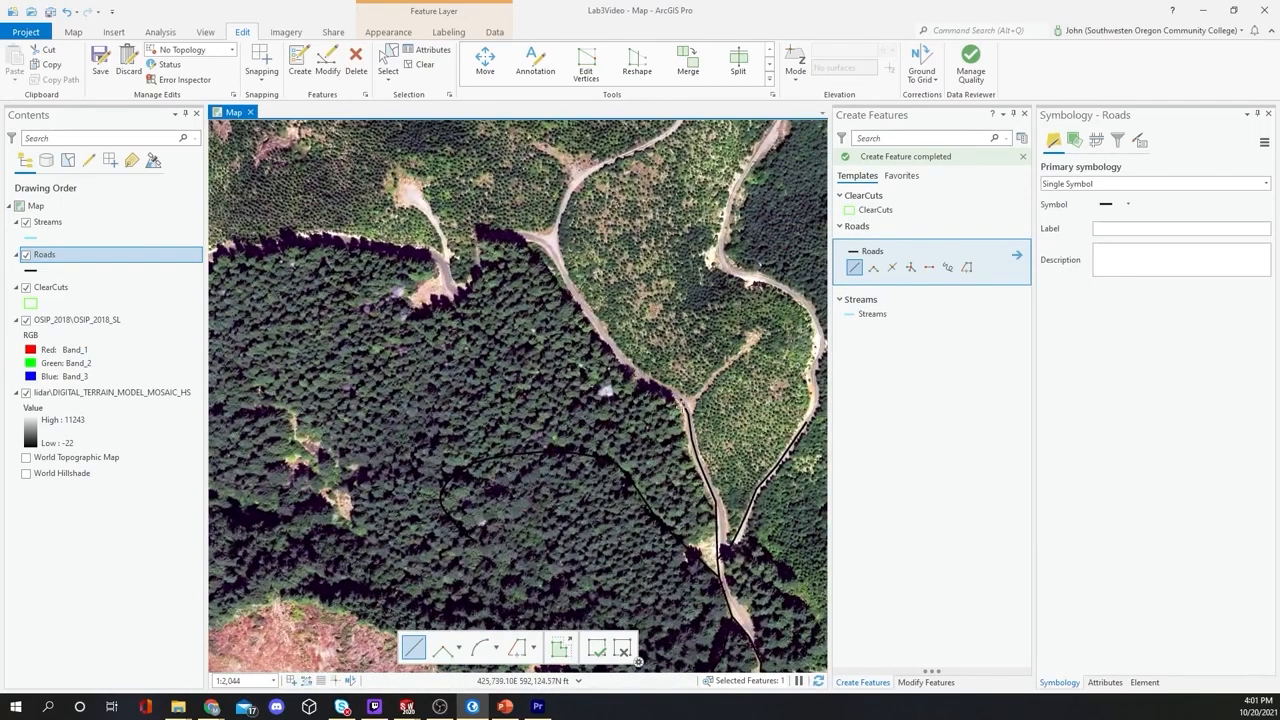
Step: Turn on snapping so that the new road connects to the endpoint of the existing road
click(257, 60)
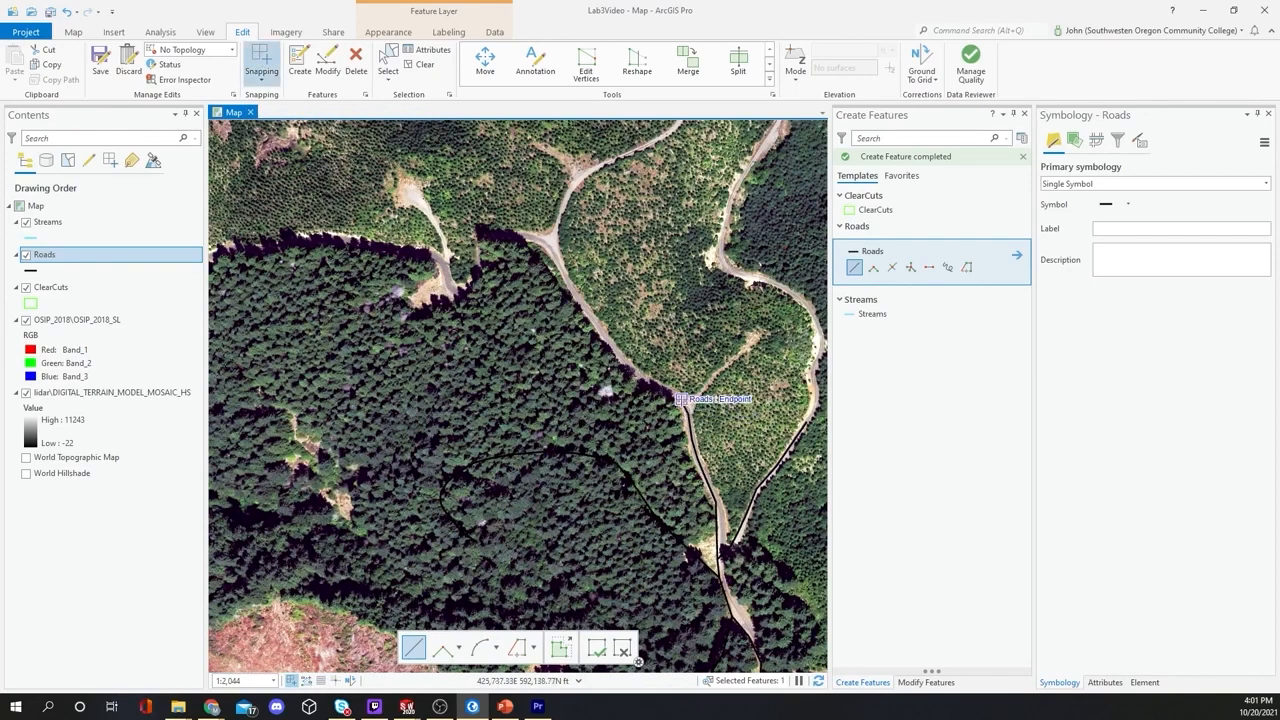
scroll(663, 404, up, 3)
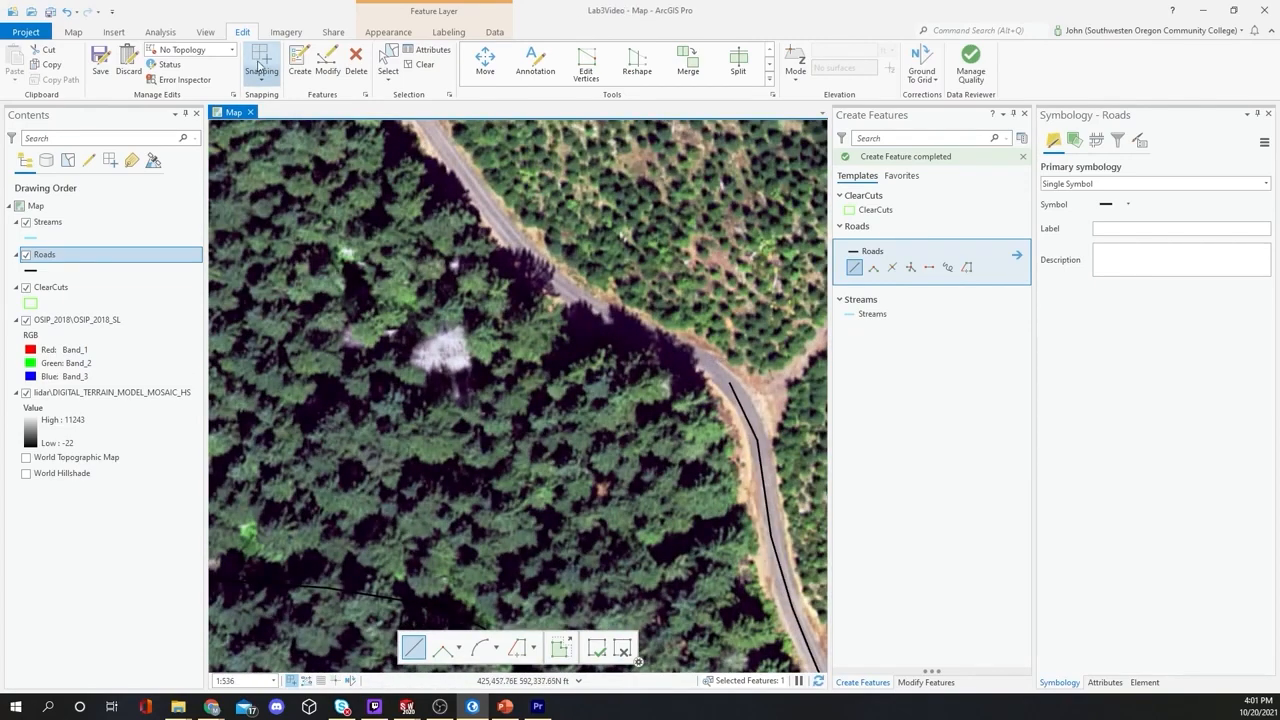
click(259, 61)
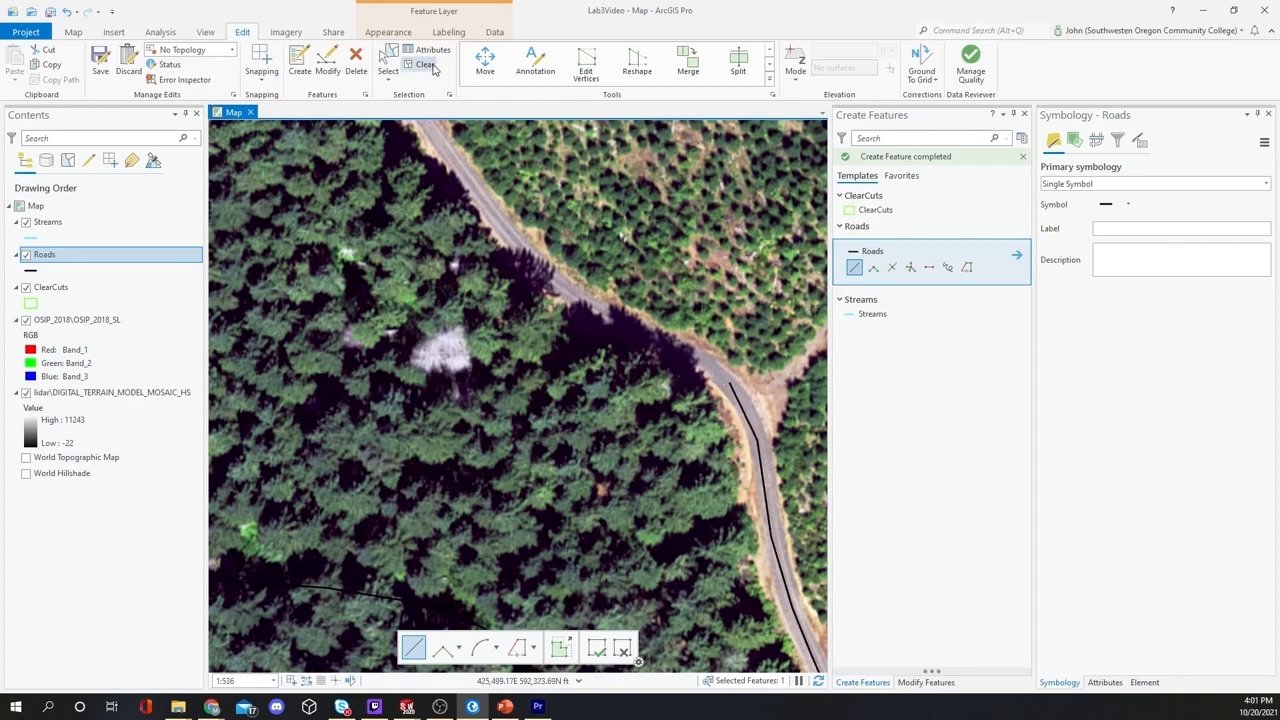
click(279, 68)
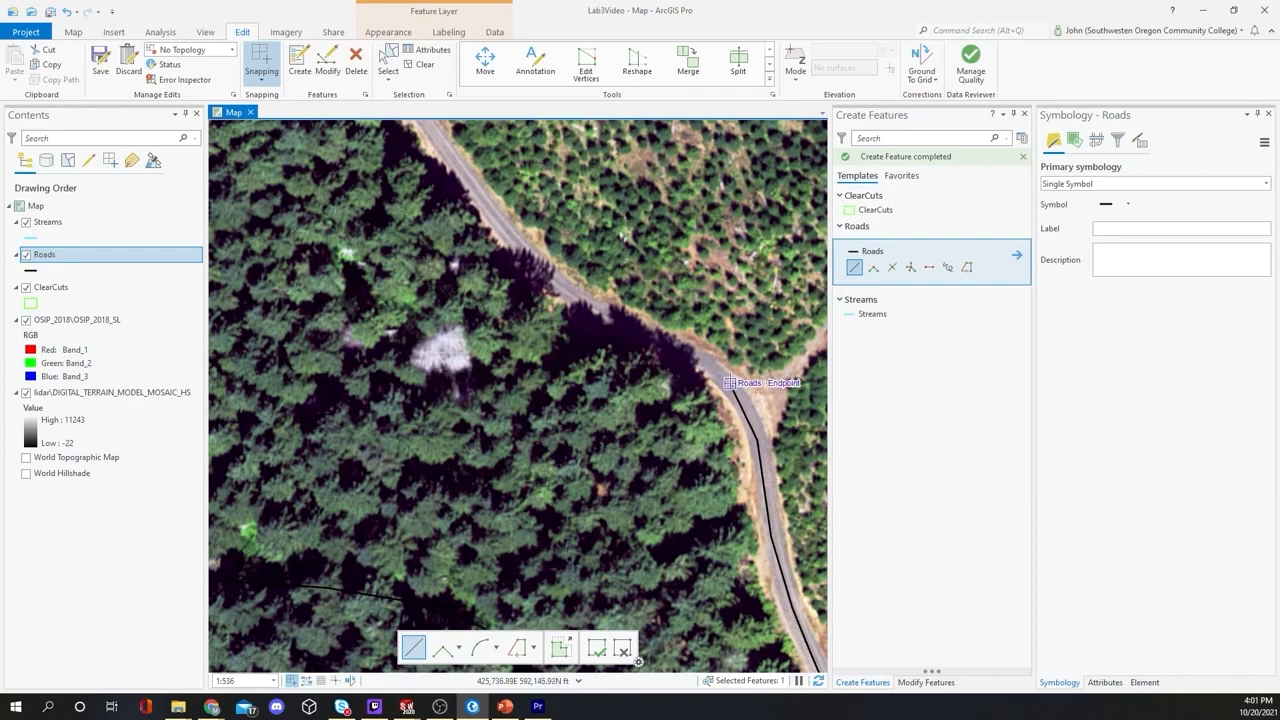
Step: Begin the new road line at the existing road's endpoint by the junction and trace it northwest through the shaded curve
click(729, 383)
click(699, 359)
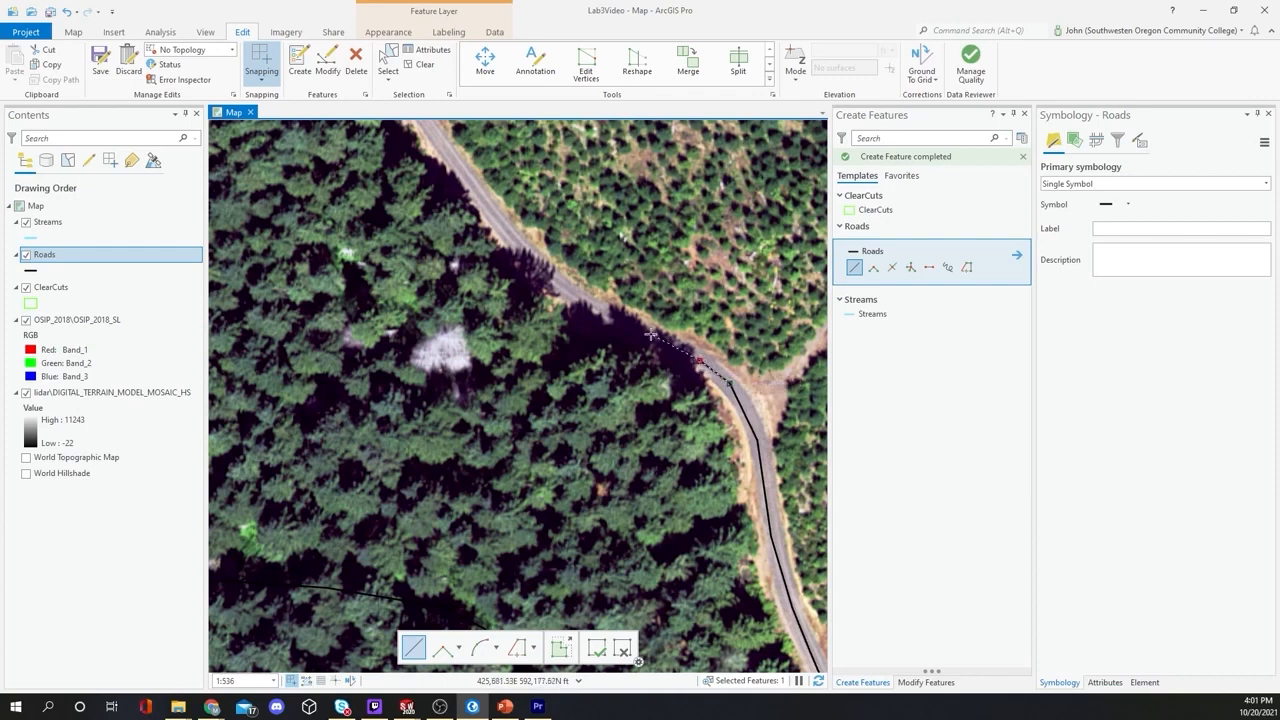
click(573, 293)
click(508, 238)
click(468, 180)
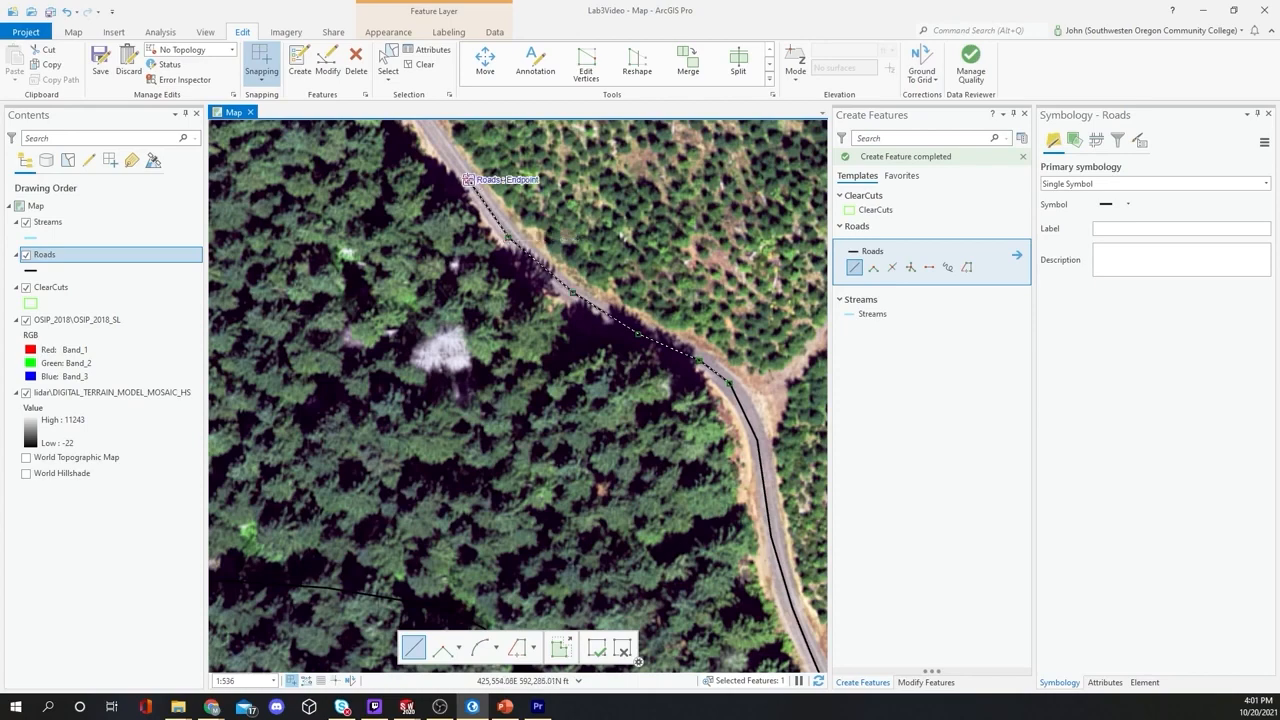
click(438, 141)
Step: Continue the road line northwest along the straight stretch to the start of the next three-way junction
drag(504, 142, 767, 458)
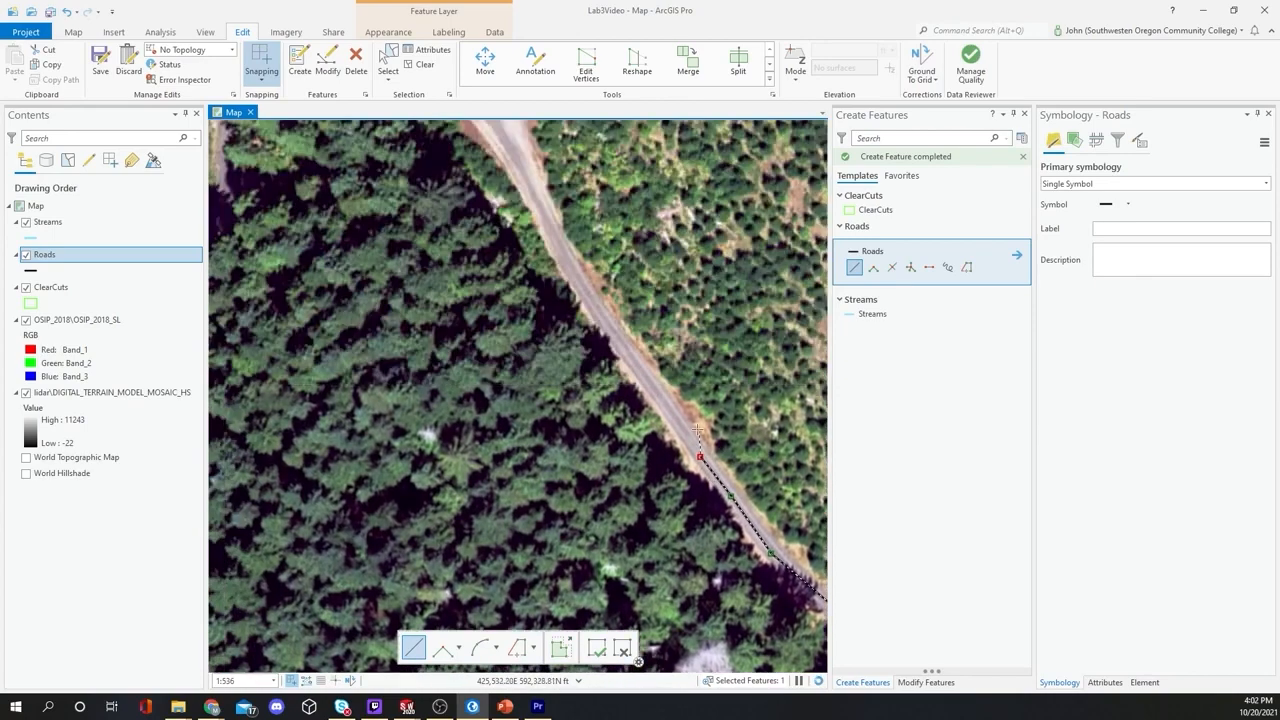
click(632, 361)
click(576, 272)
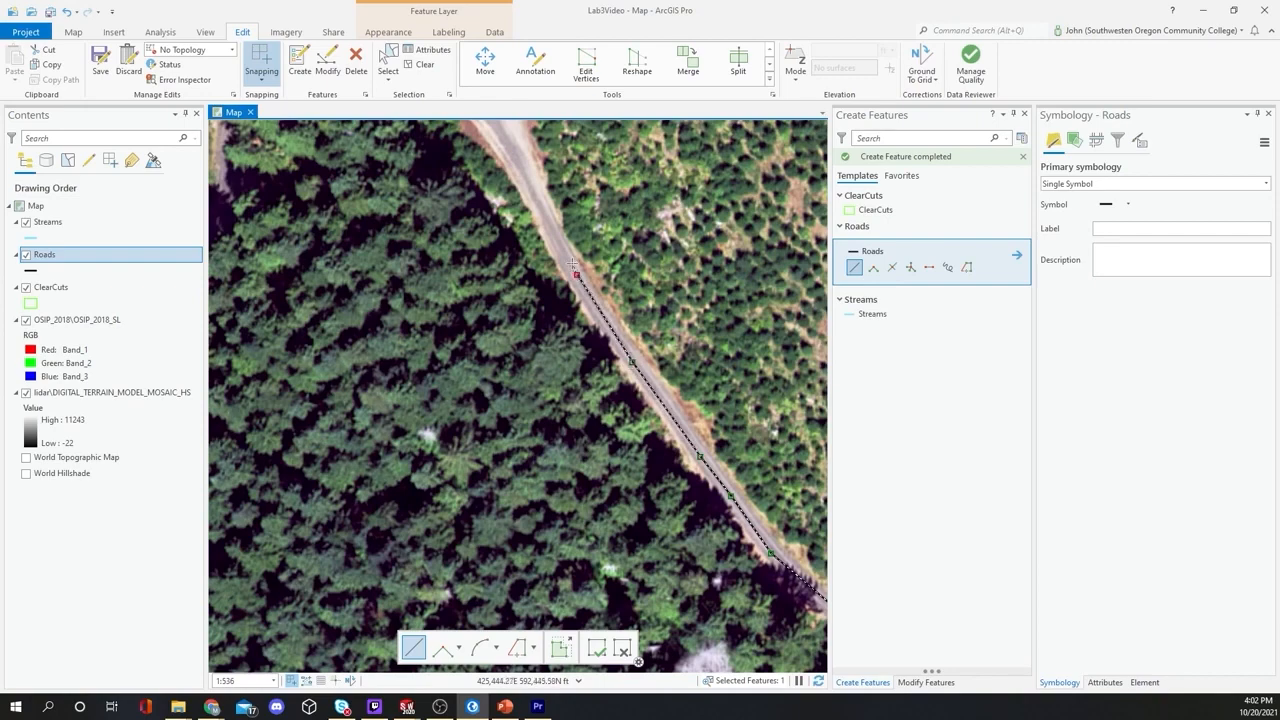
click(527, 178)
click(507, 139)
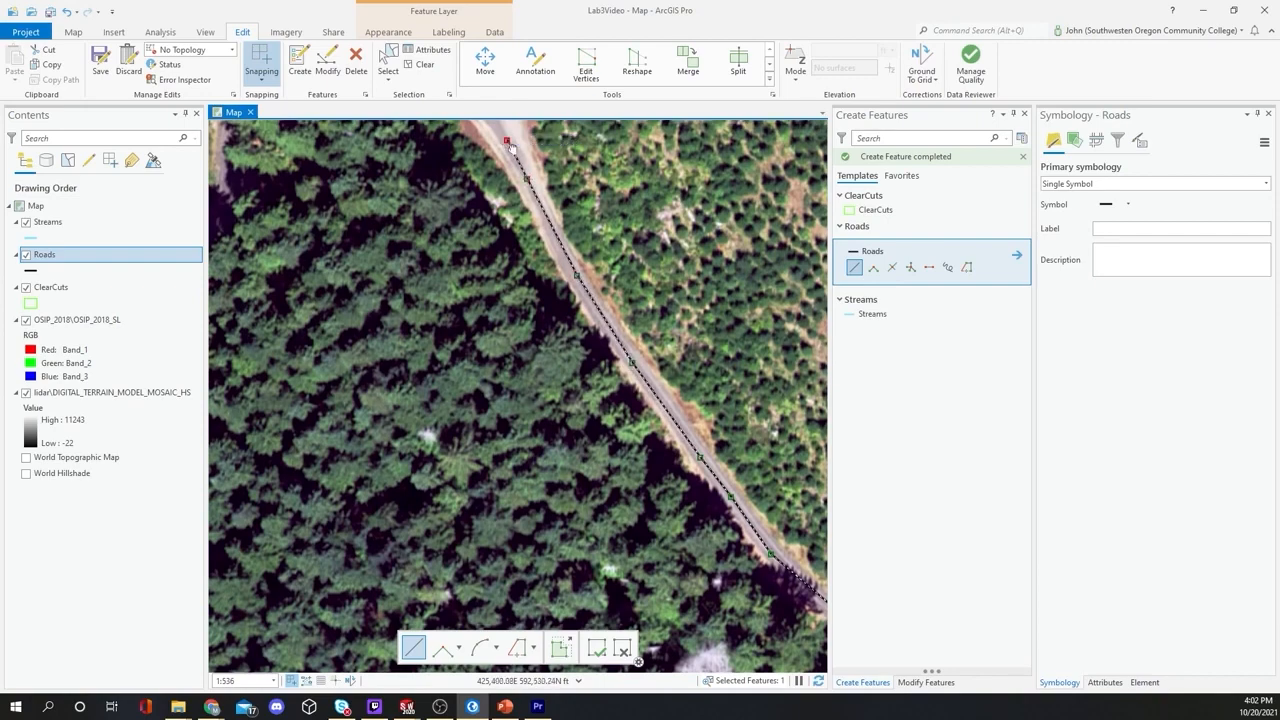
Step: Trace the road line west past the three-way junction and south around the shaded bend between the trees
drag(508, 139, 753, 461)
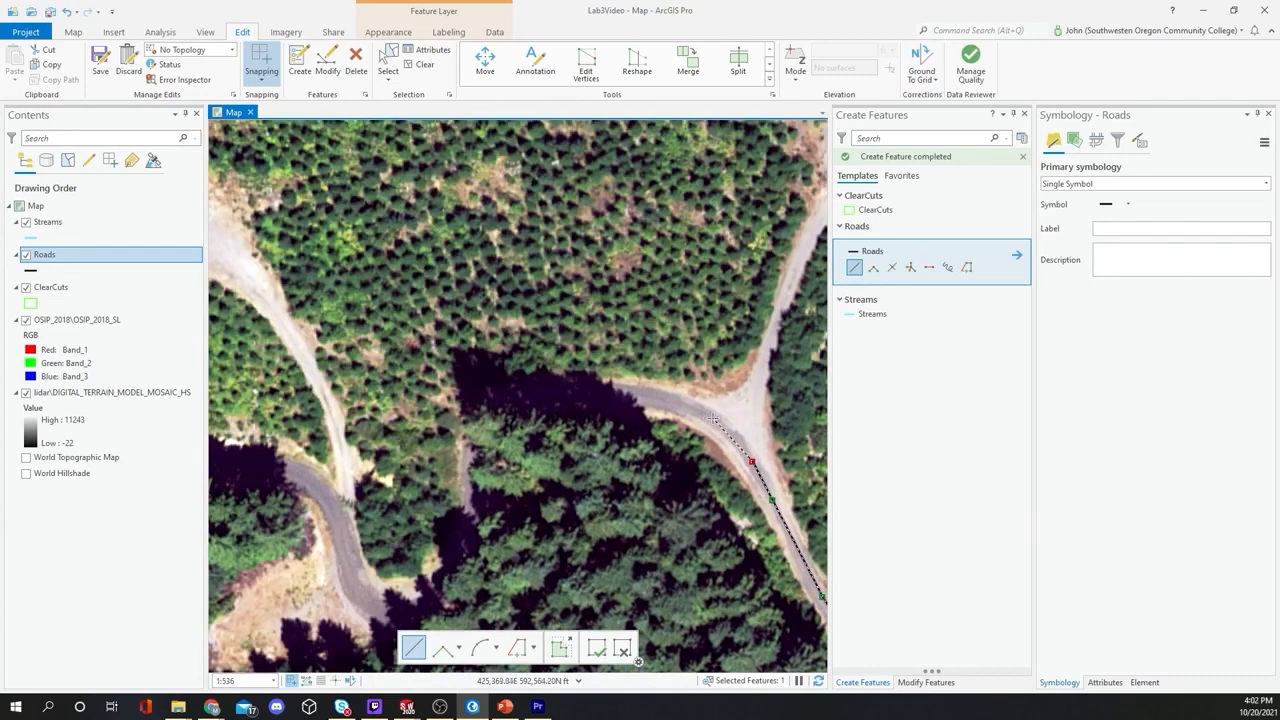
click(716, 418)
click(654, 401)
click(589, 395)
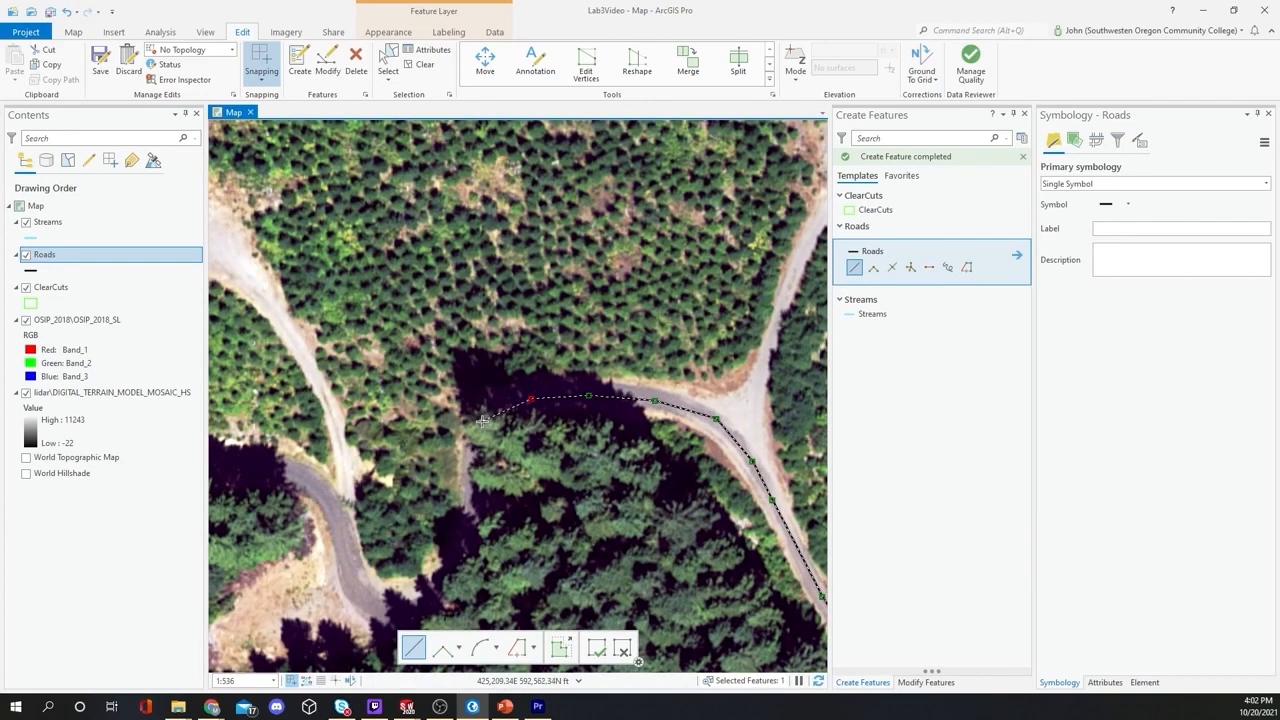
click(468, 462)
click(472, 524)
click(455, 568)
click(430, 598)
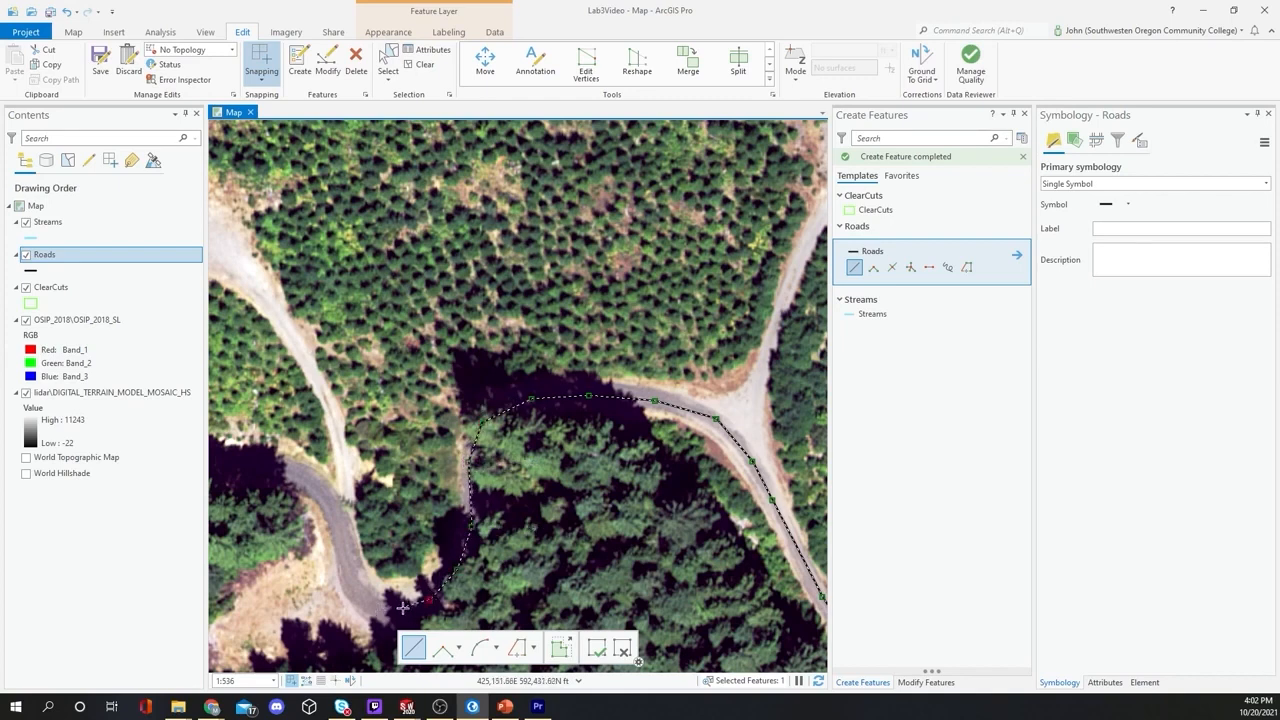
Step: Trace the road line around the hairpin beside the gravel clearing and west along the shaded forest edge
click(409, 606)
click(369, 602)
click(344, 535)
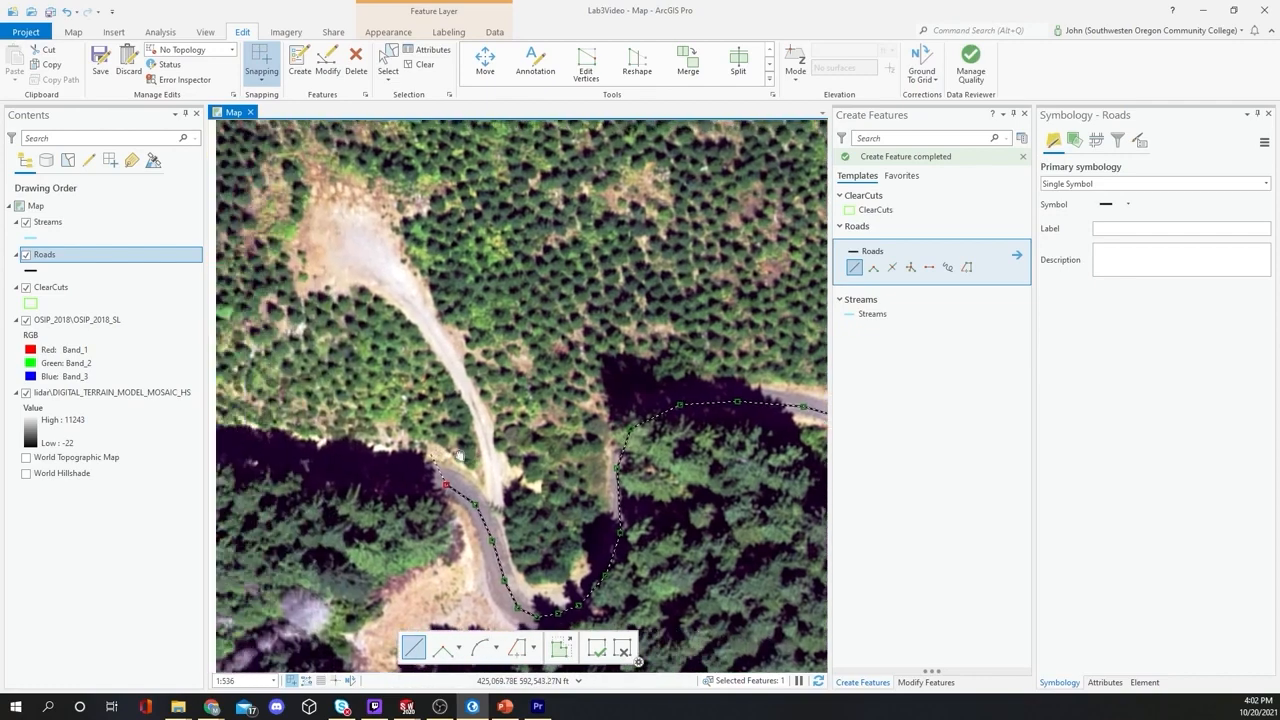
key(Left)
click(573, 467)
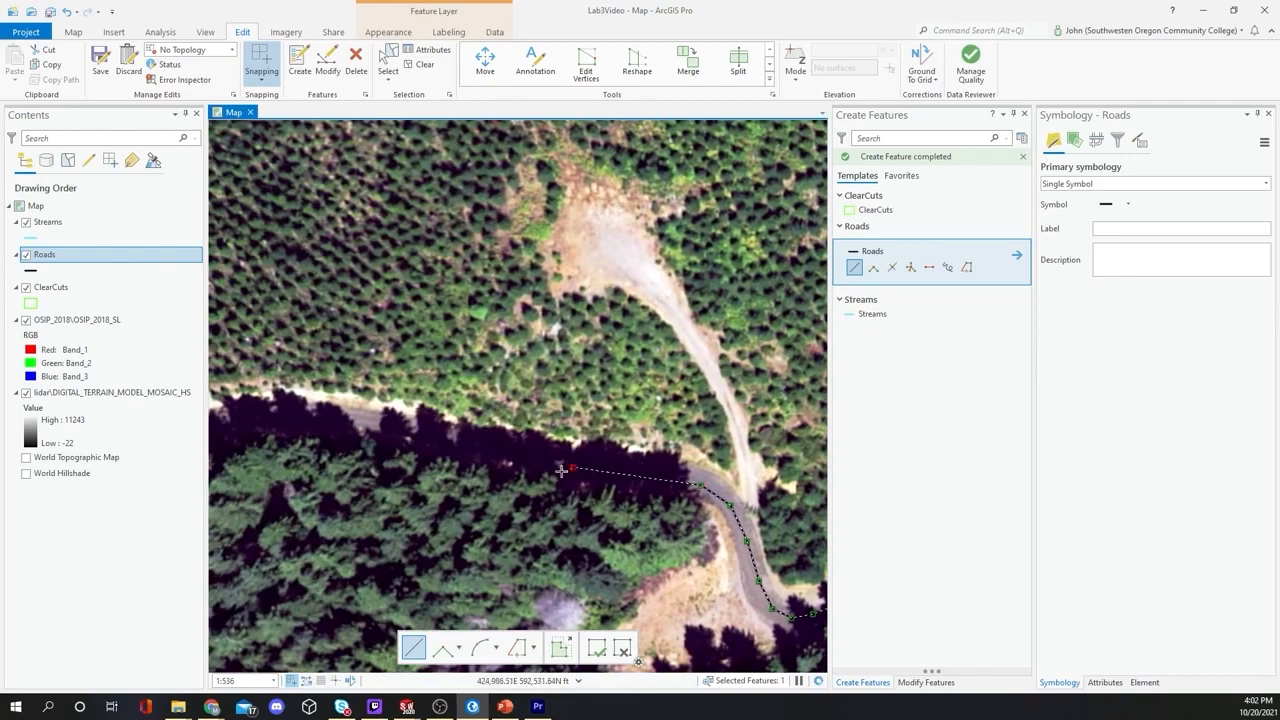
click(476, 448)
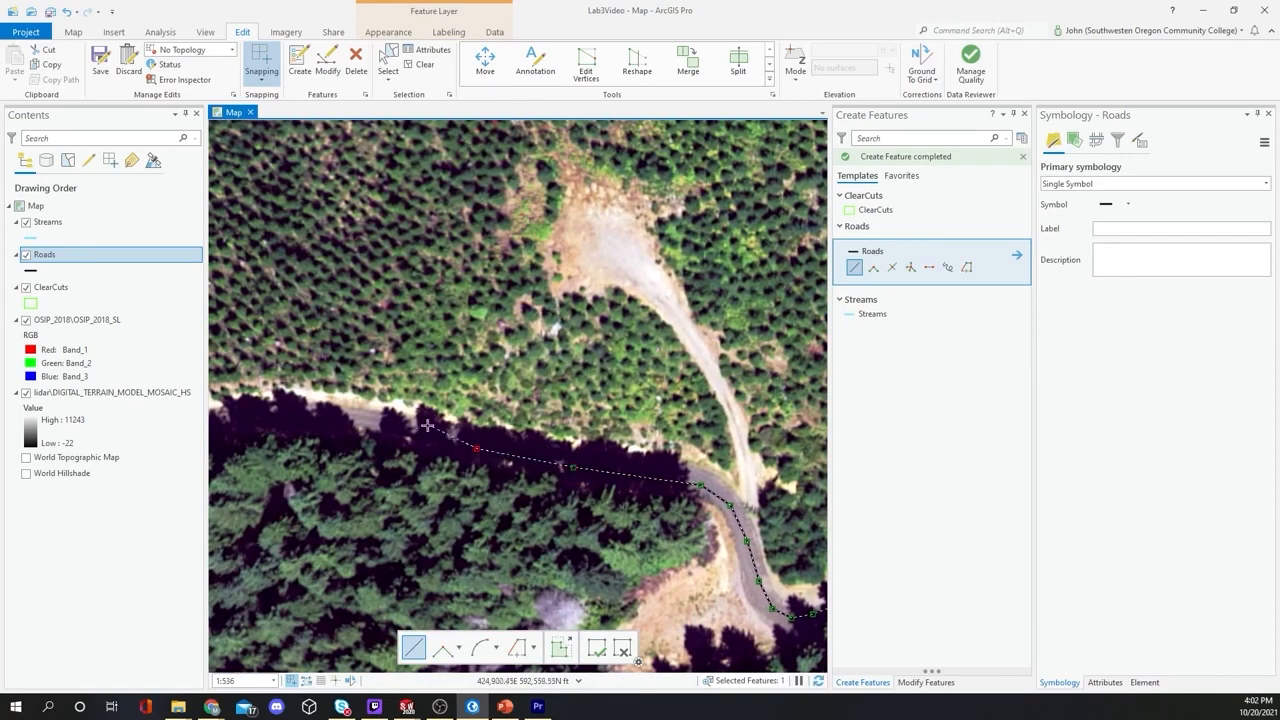
click(362, 422)
Step: Extend the road line west through the tree shadows to the sharp bend at the road's western end
key(Left)
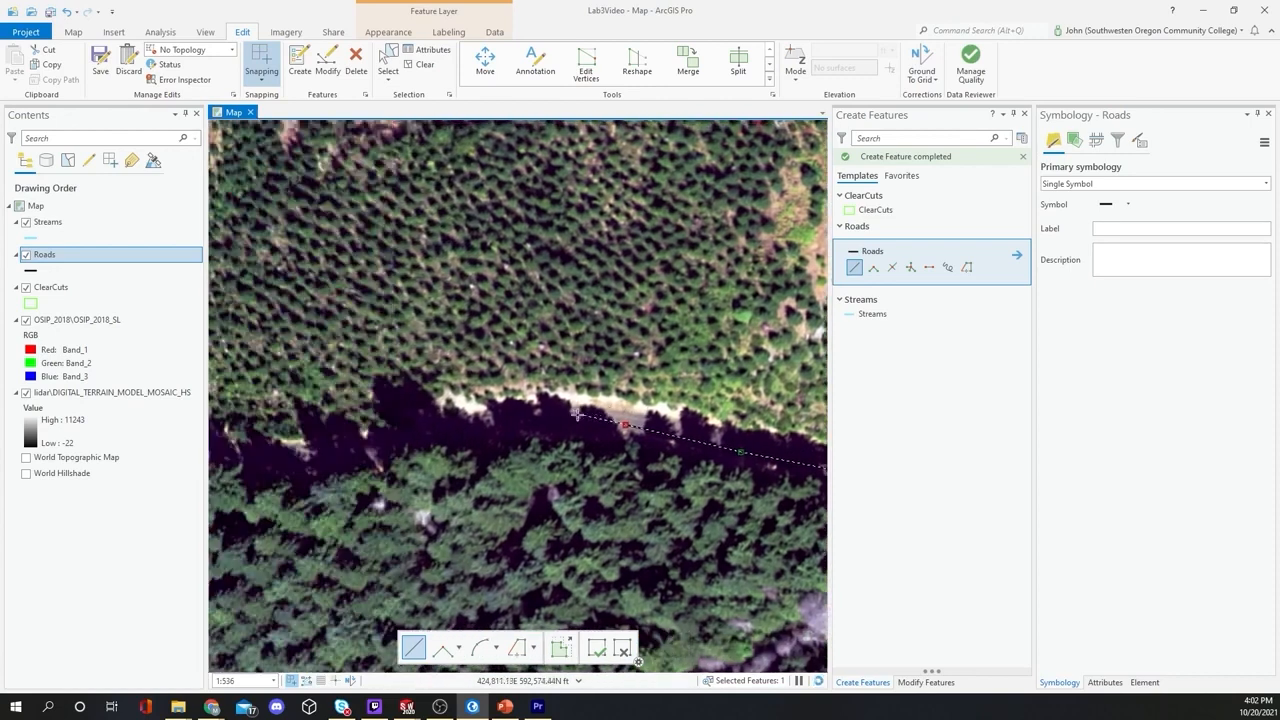
click(487, 428)
click(409, 438)
key(Left)
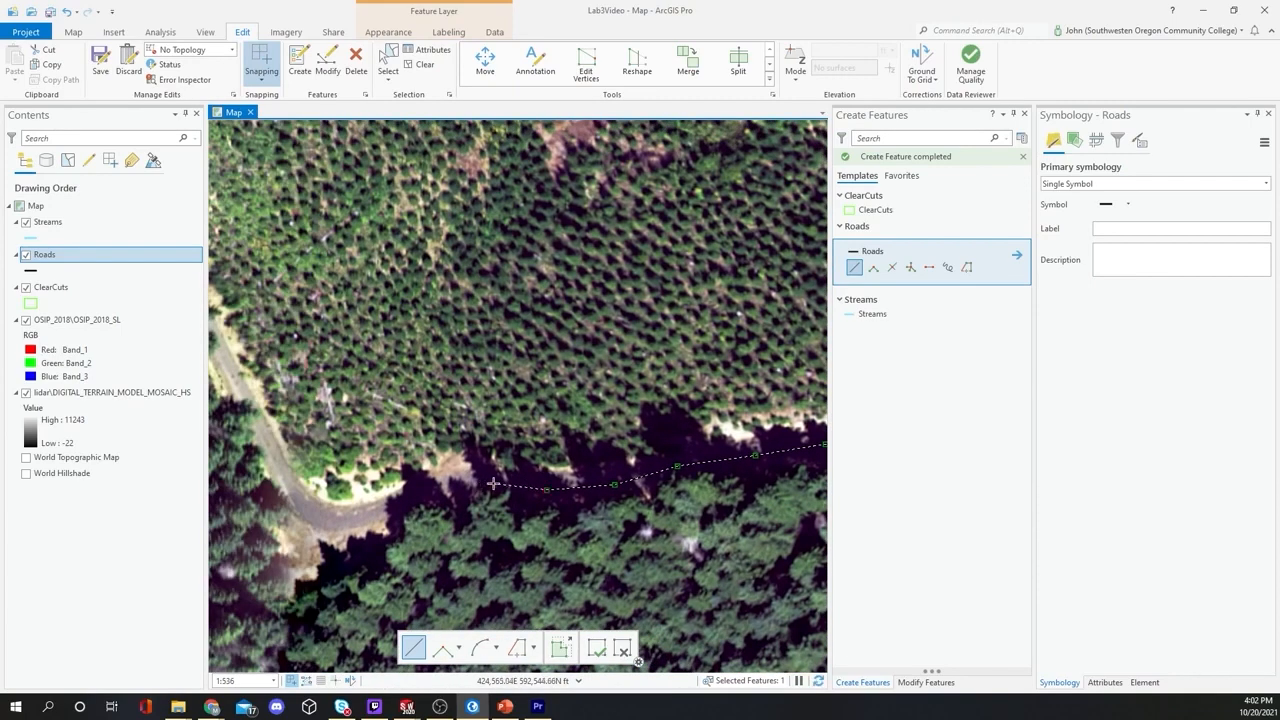
click(455, 480)
click(326, 516)
Step: Trace the road north from the sharp bend to the gravel landing and finish the line feature there
click(288, 483)
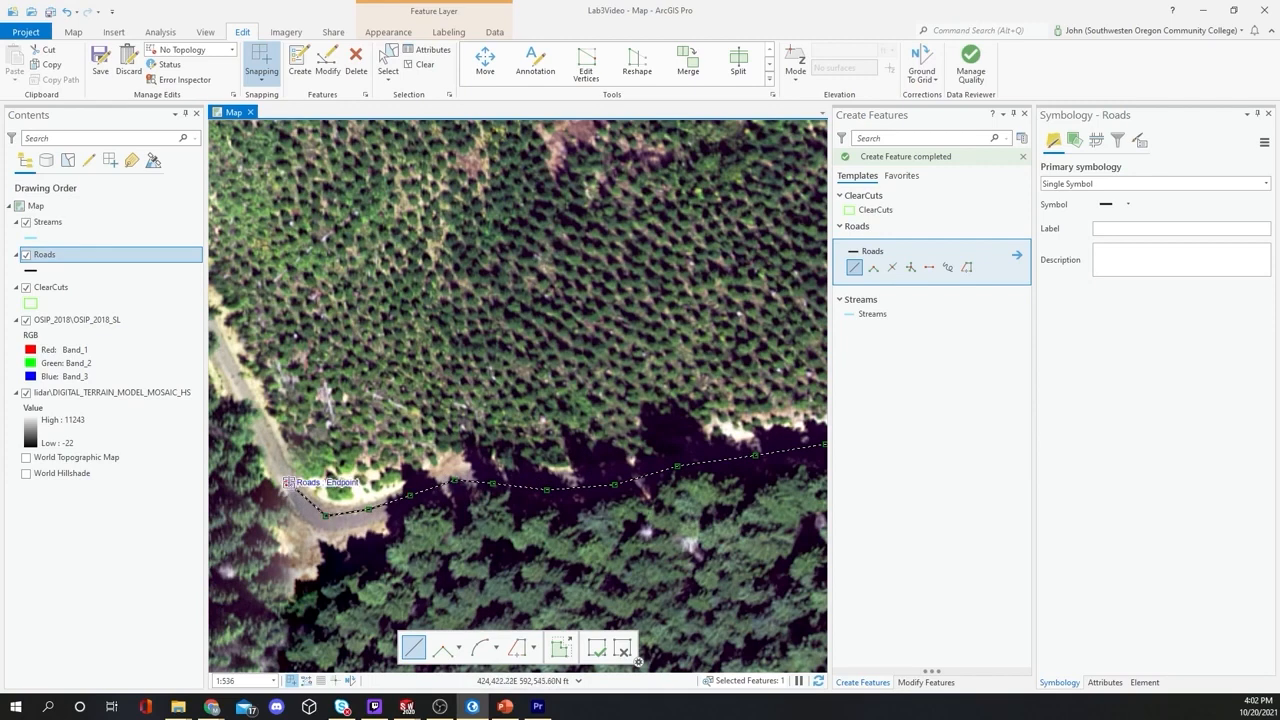
click(258, 420)
mouse_move(244, 402)
mouse_down()
mouse_move(300, 478)
mouse_move(364, 524)
mouse_up()
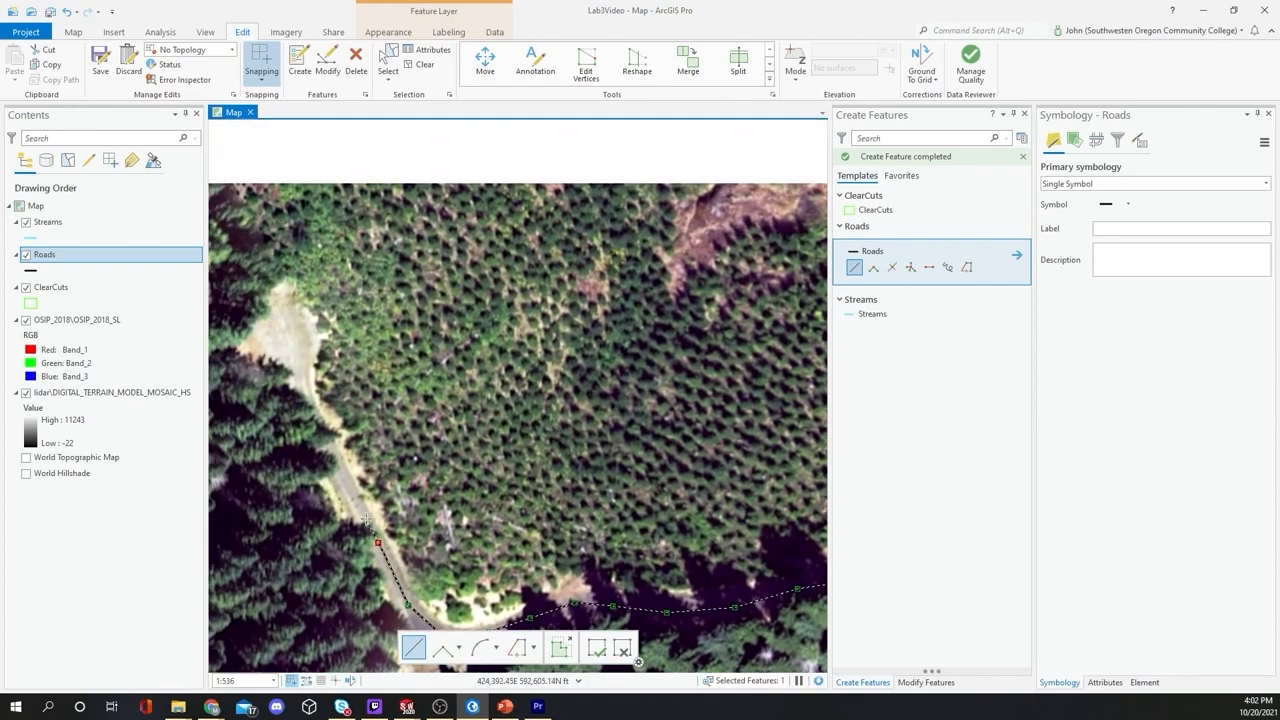
click(346, 489)
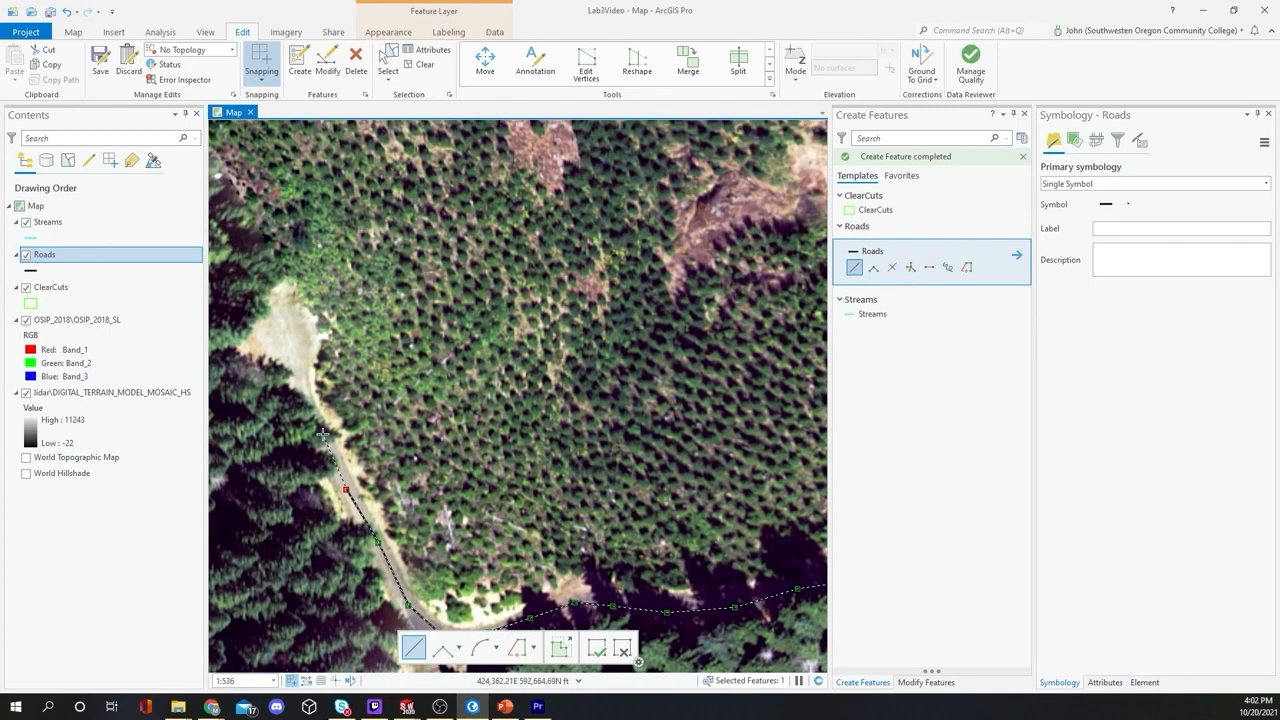
click(298, 371)
double_click(283, 318)
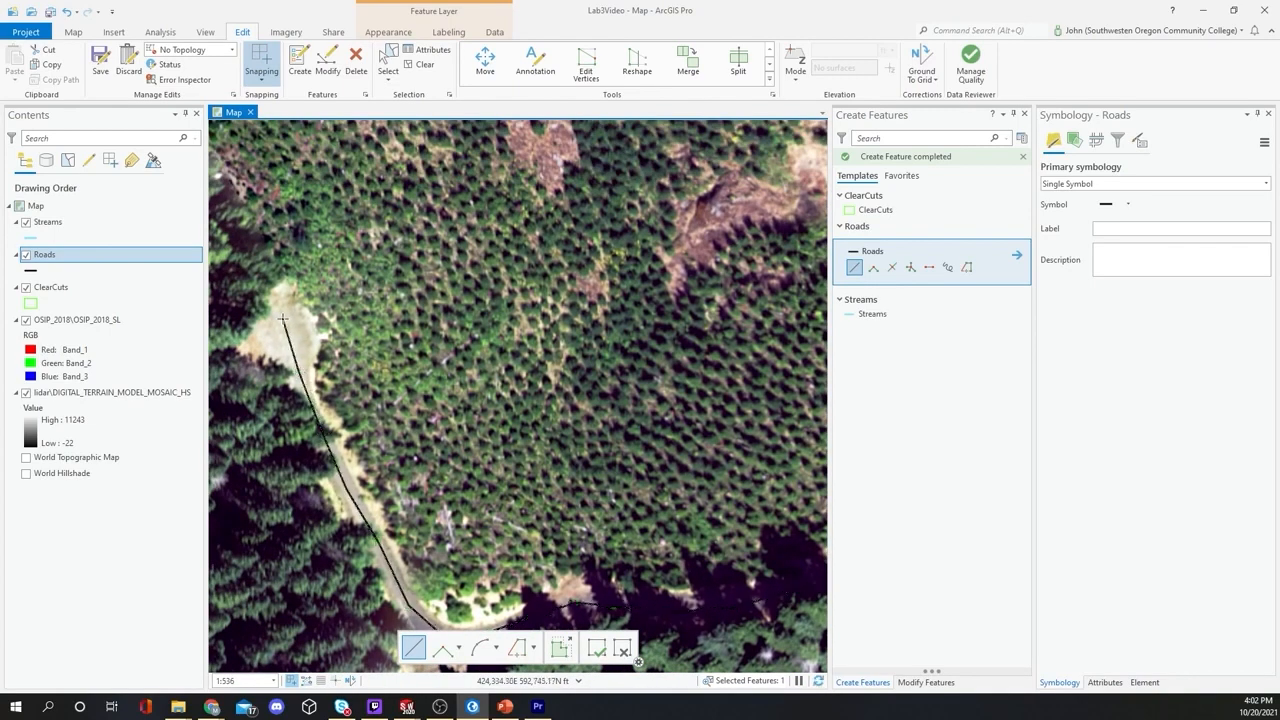
Step: Examine the newly digitized road against the imagery, following it back east to its starting junction
drag(560, 431, 198, 361)
drag(697, 397, 361, 406)
drag(600, 560, 573, 337)
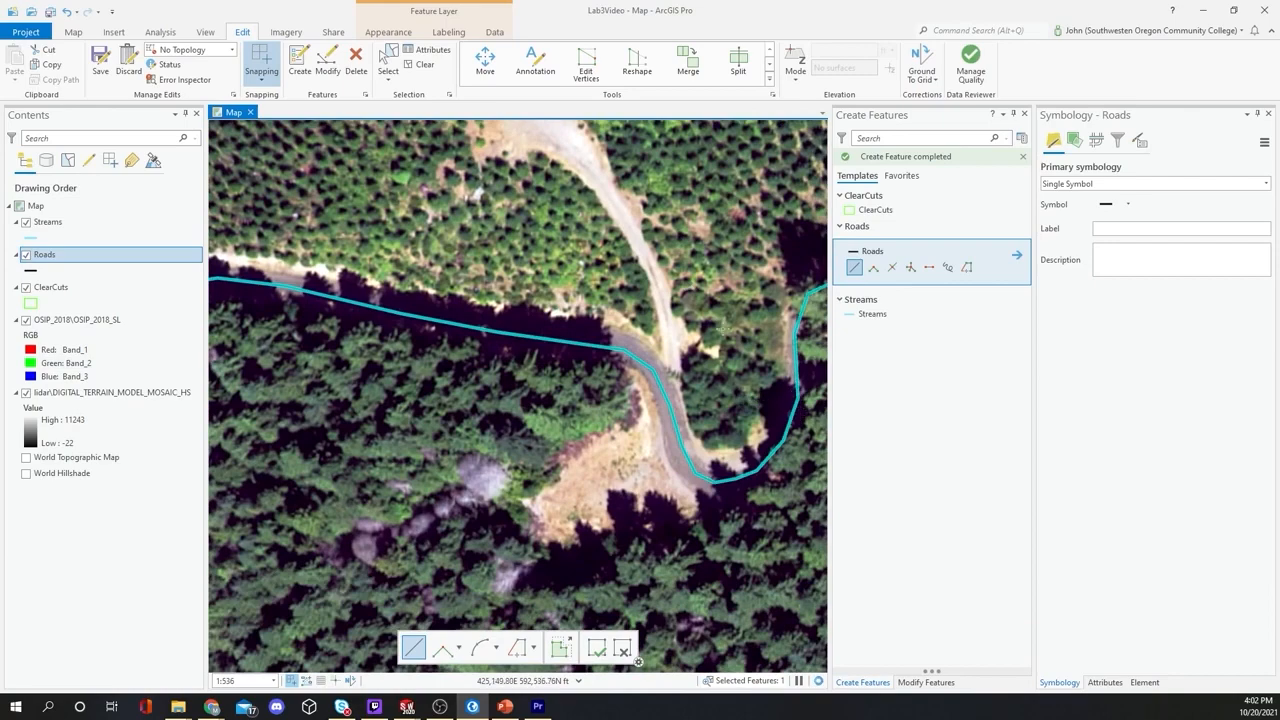
drag(725, 327, 464, 320)
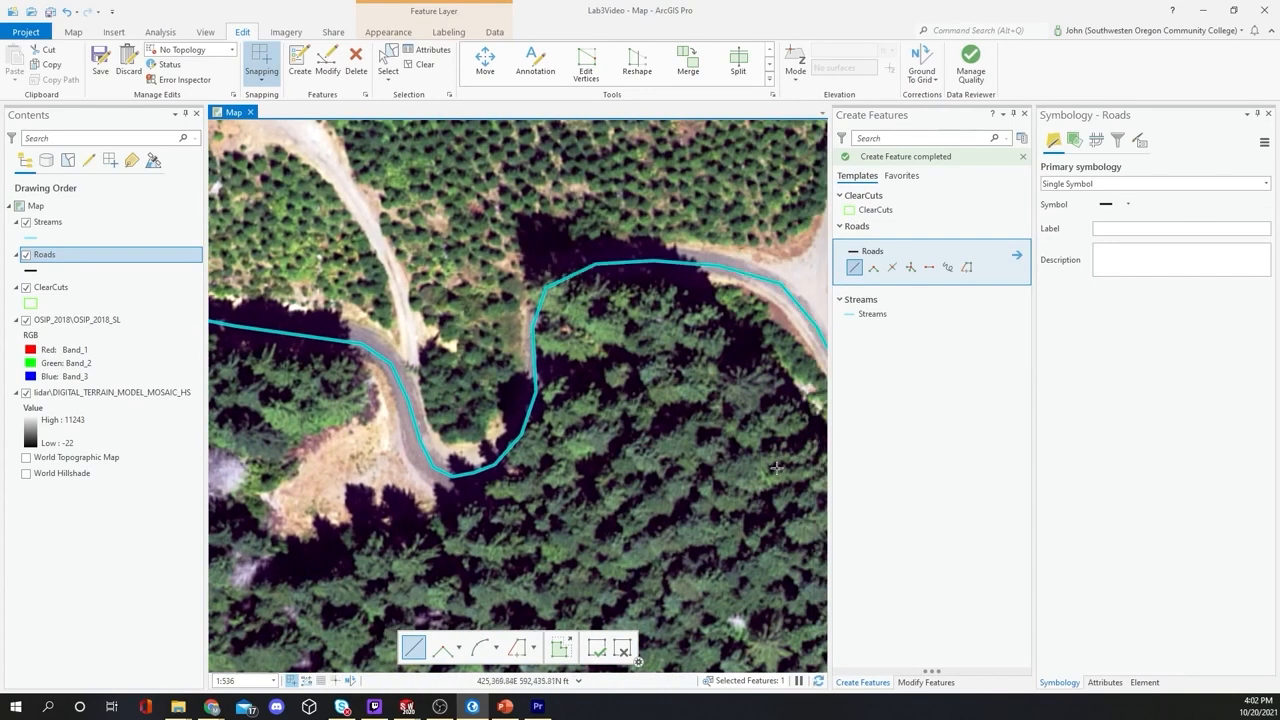
drag(776, 469, 612, 402)
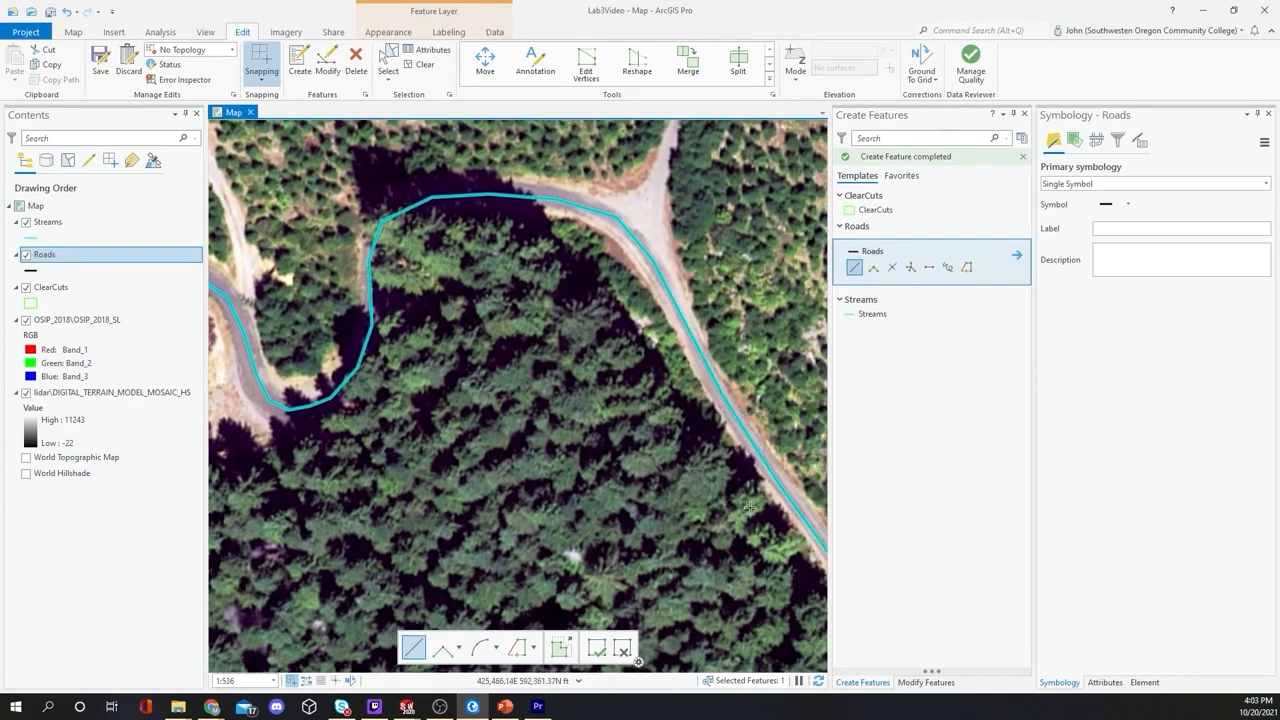
drag(760, 515, 637, 407)
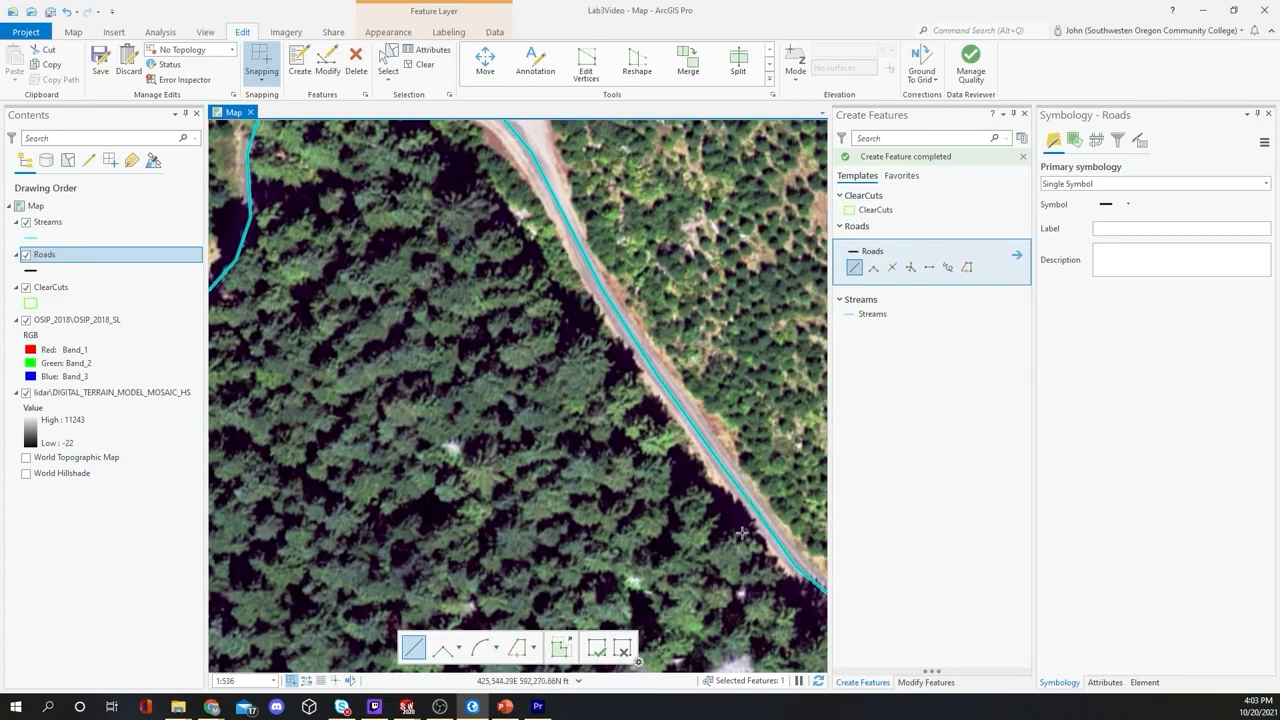
drag(749, 549, 567, 437)
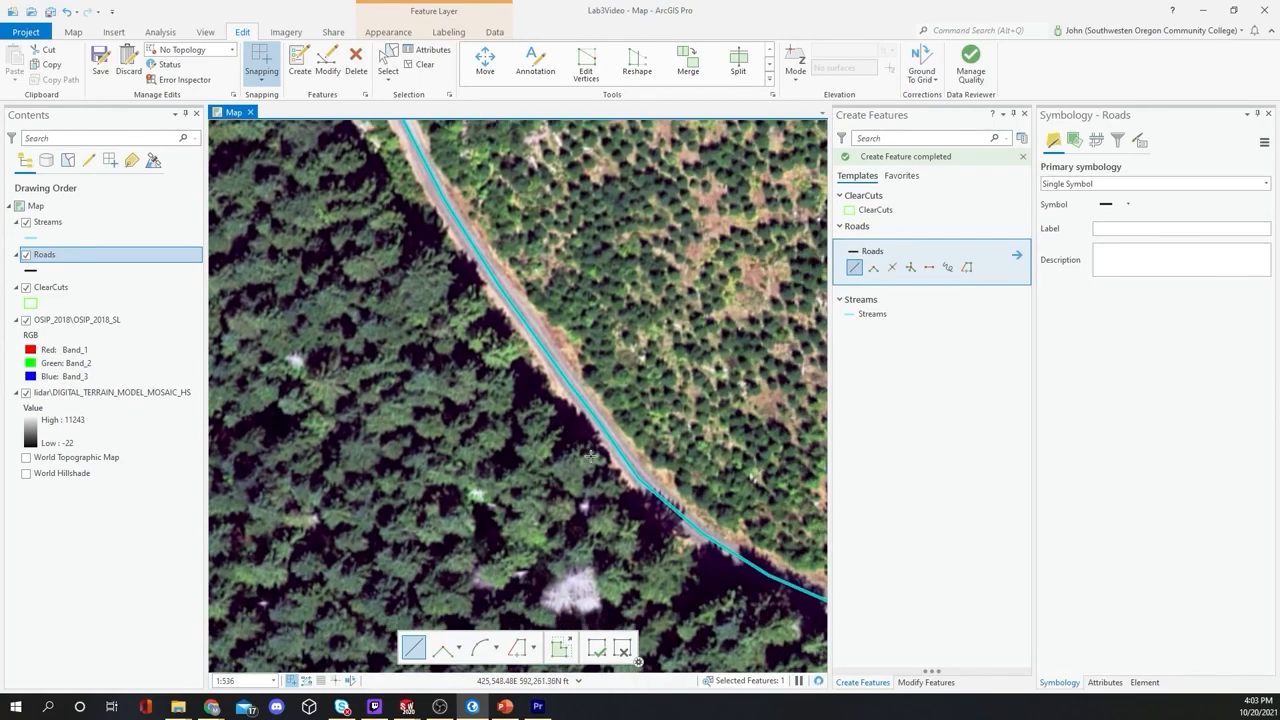
scroll(591, 456, down, 2)
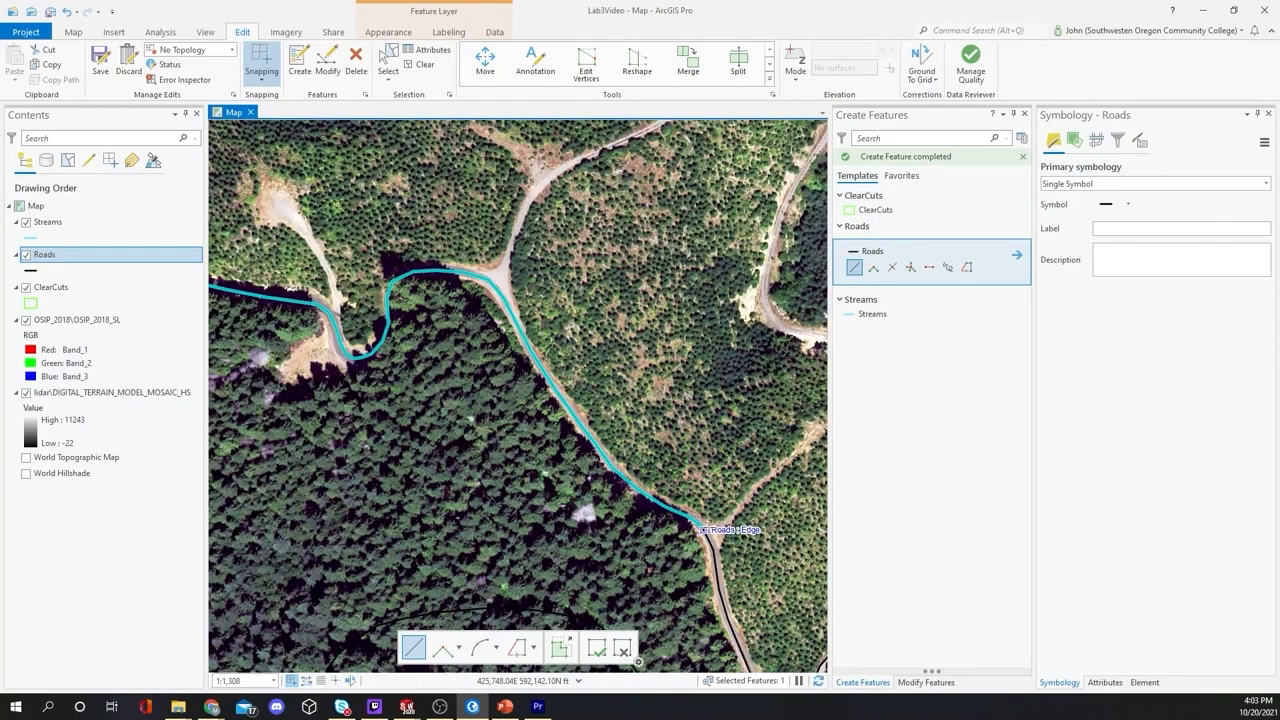
Step: Start a new road line on the digitized road at the three-way junction and trace the spur north around its curve
drag(663, 136, 512, 443)
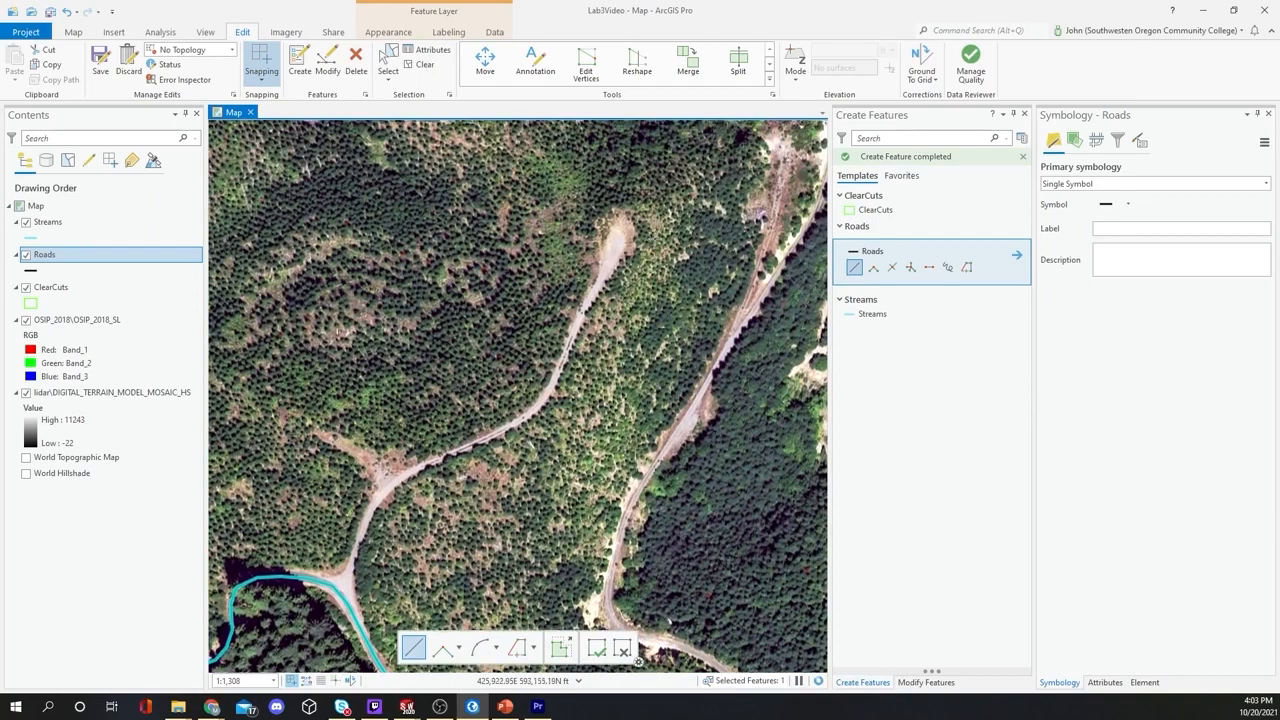
scroll(333, 621, up, 3)
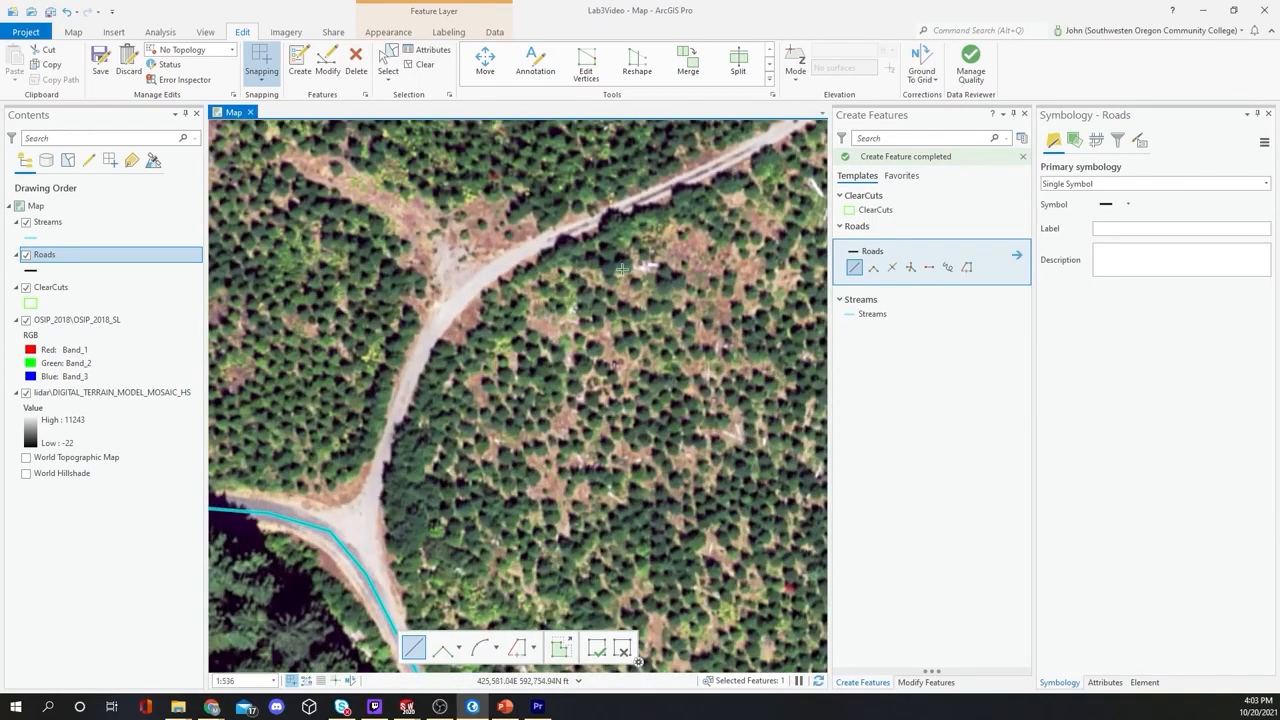
click(343, 547)
click(372, 478)
click(397, 405)
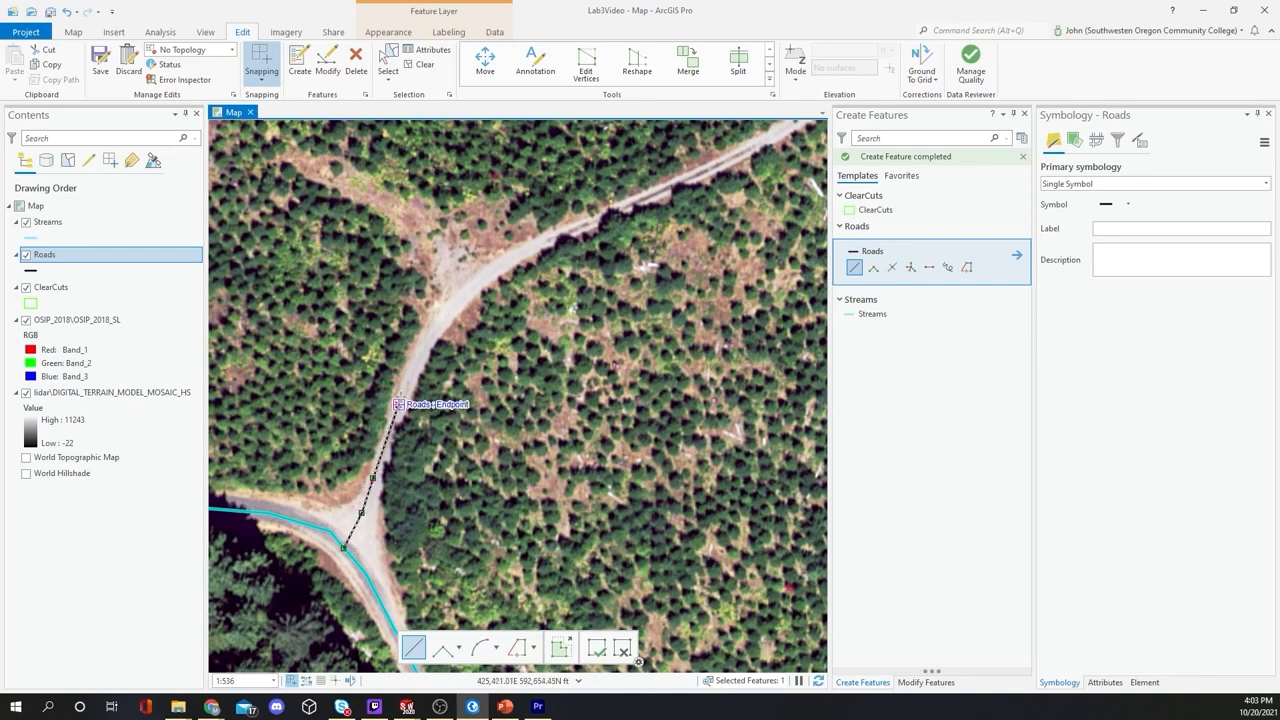
click(418, 351)
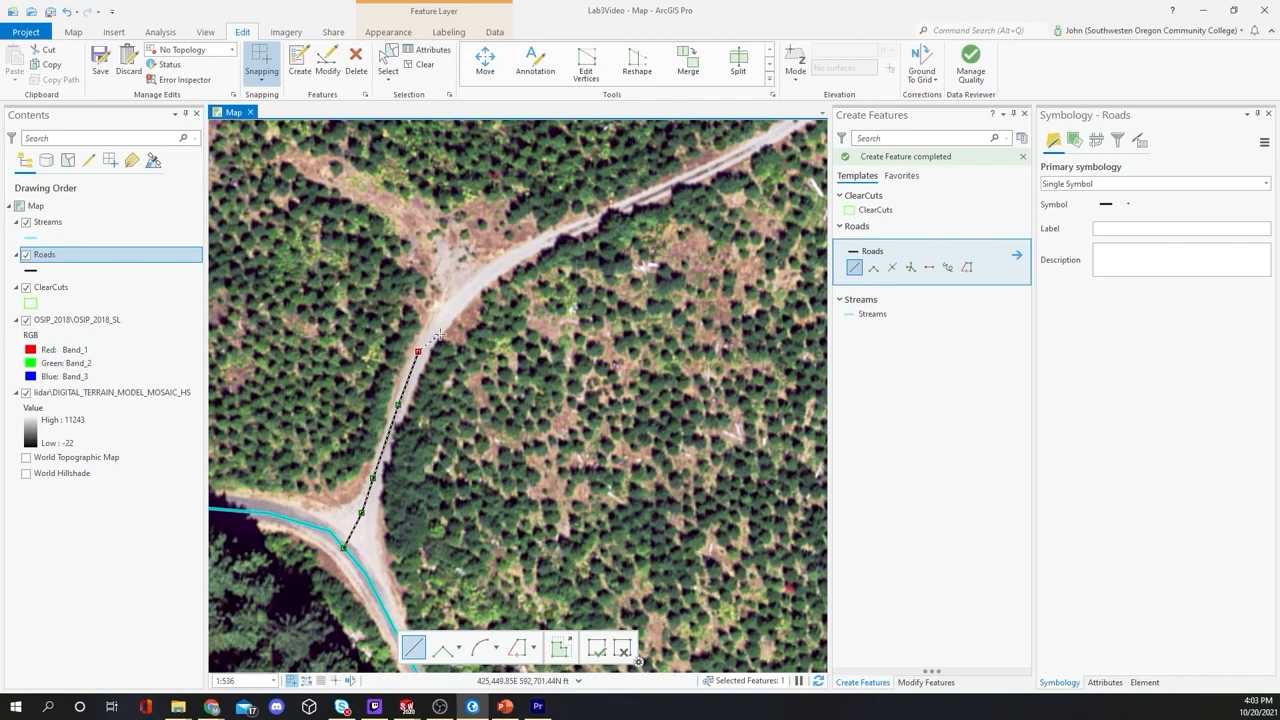
click(448, 313)
click(498, 271)
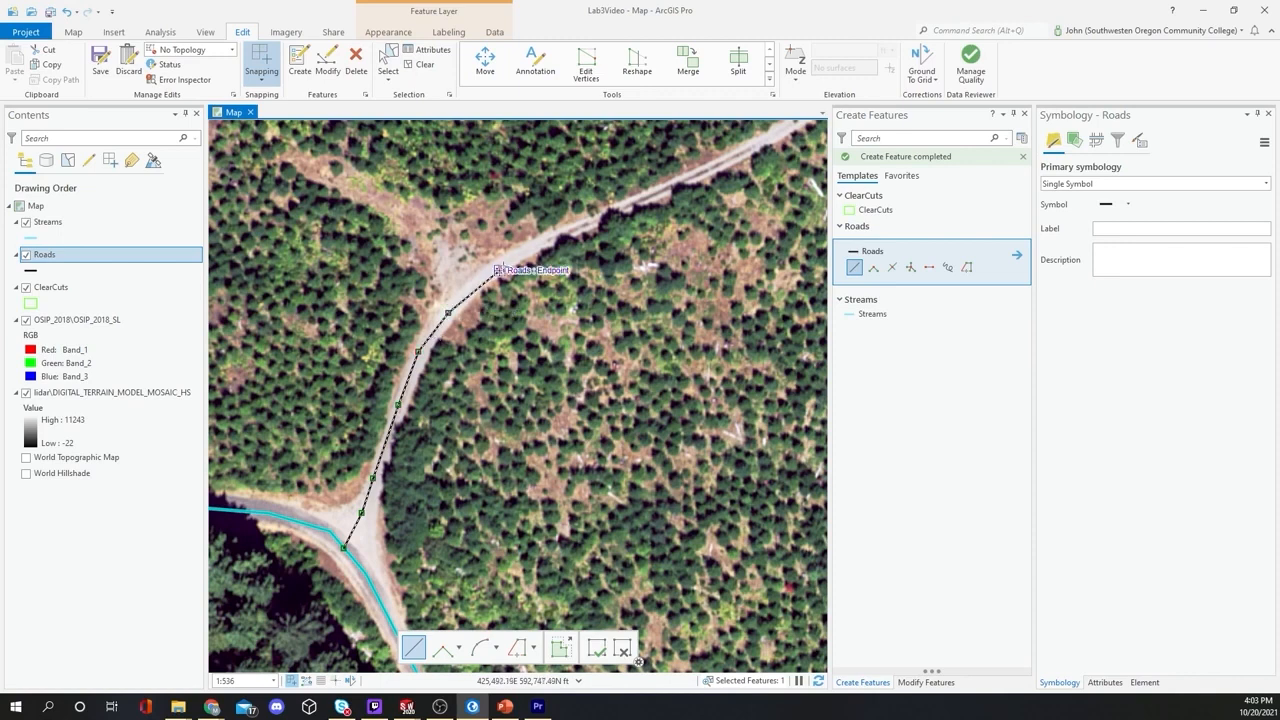
Step: Continue the spur road line northeast along the gently curving stretch beyond the side clearing
click(551, 240)
click(587, 225)
click(641, 197)
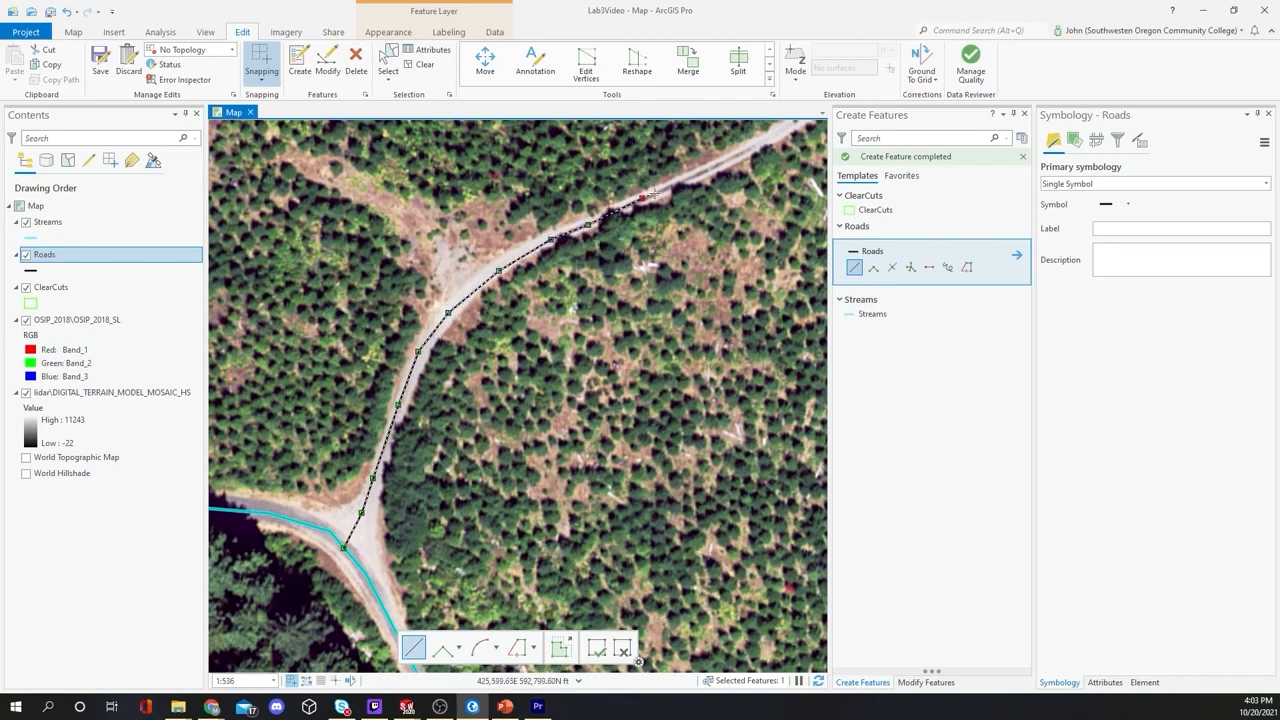
click(698, 173)
click(744, 152)
Step: Trace the spur road line through the bend where the roadway turns north
mouse_move(747, 165)
mouse_down()
mouse_move(525, 309)
mouse_move(288, 573)
mouse_up()
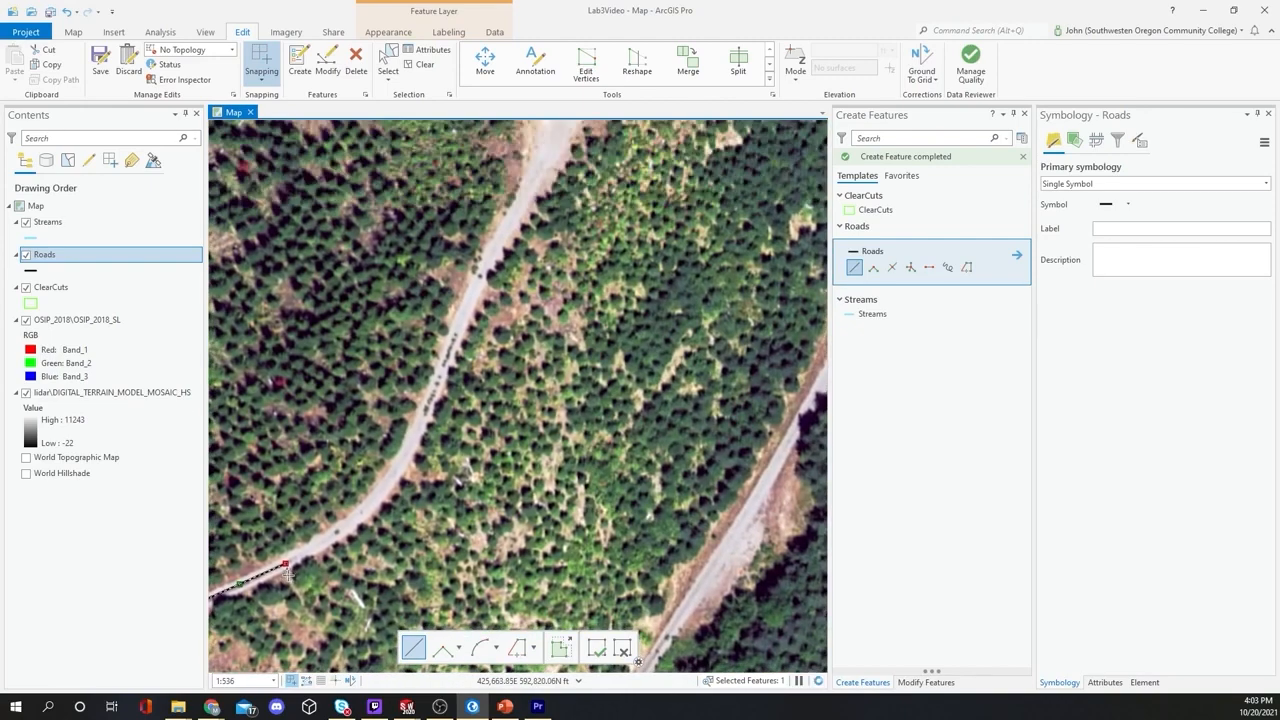
click(336, 530)
click(367, 506)
click(394, 472)
click(411, 429)
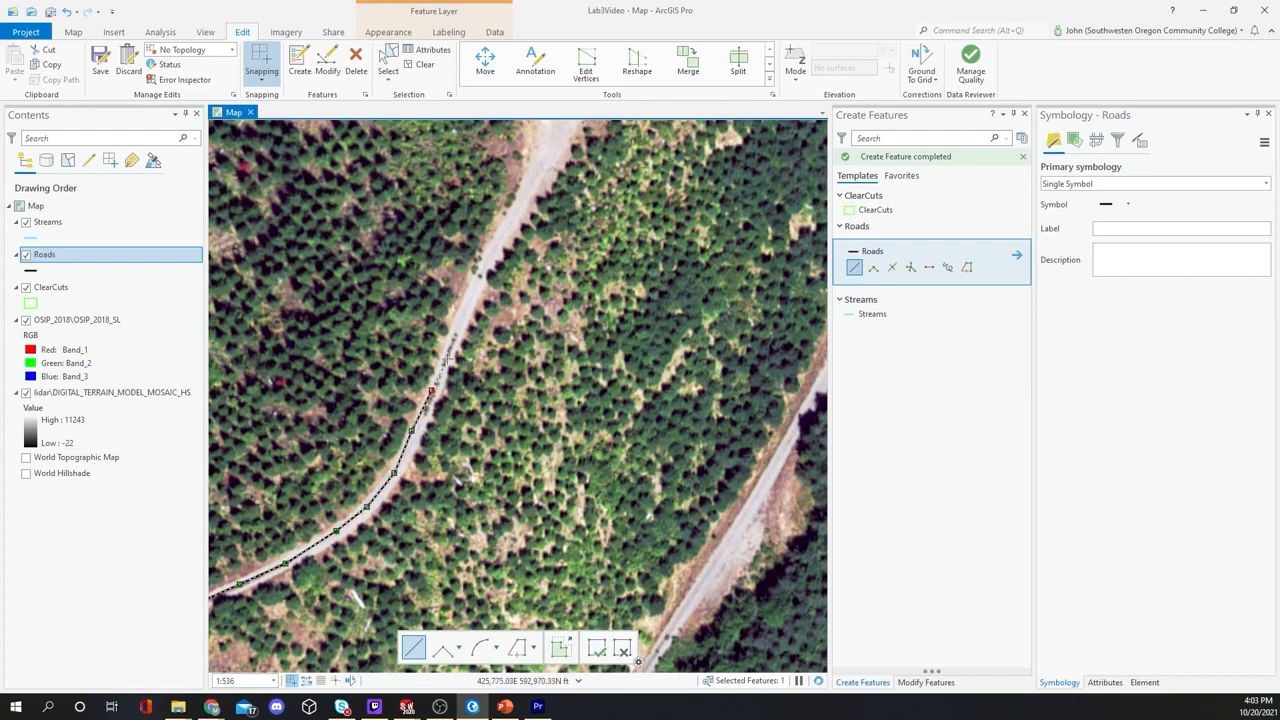
Step: Trace the spur road's final stretch to the gravel landing at its northern end and finish the line feature
drag(472, 326, 354, 559)
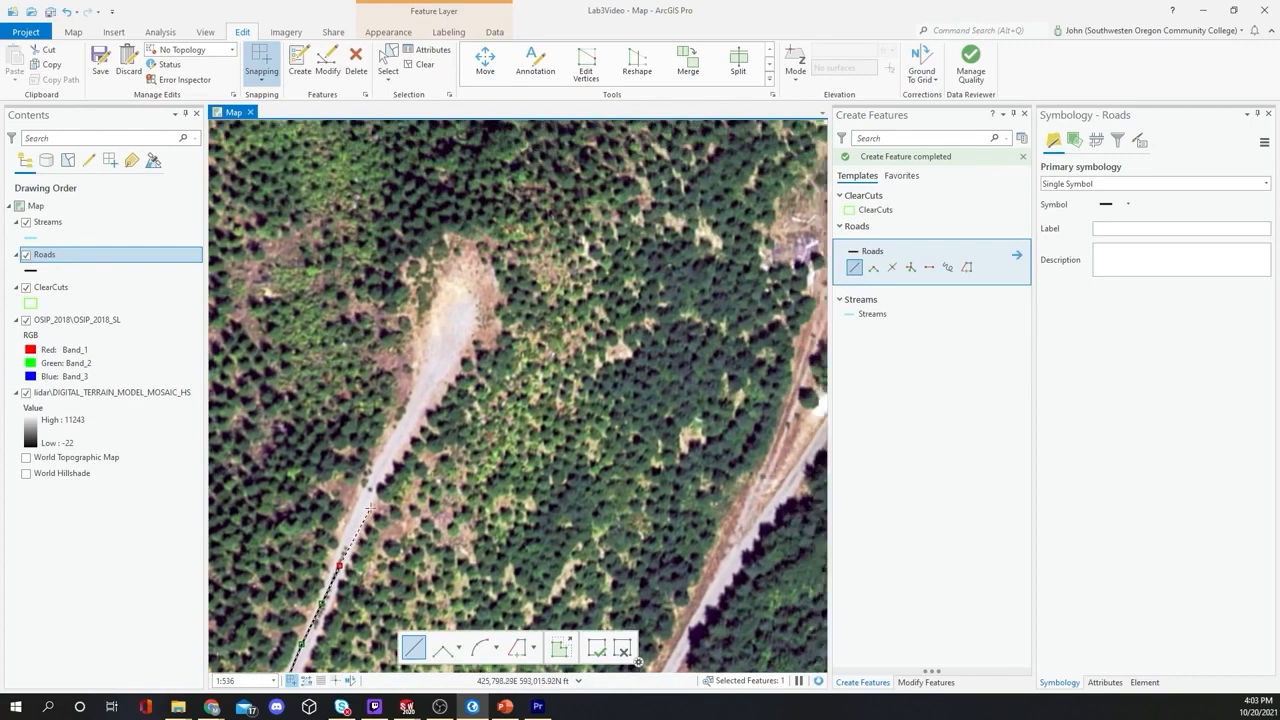
click(367, 500)
click(393, 444)
click(425, 390)
click(450, 331)
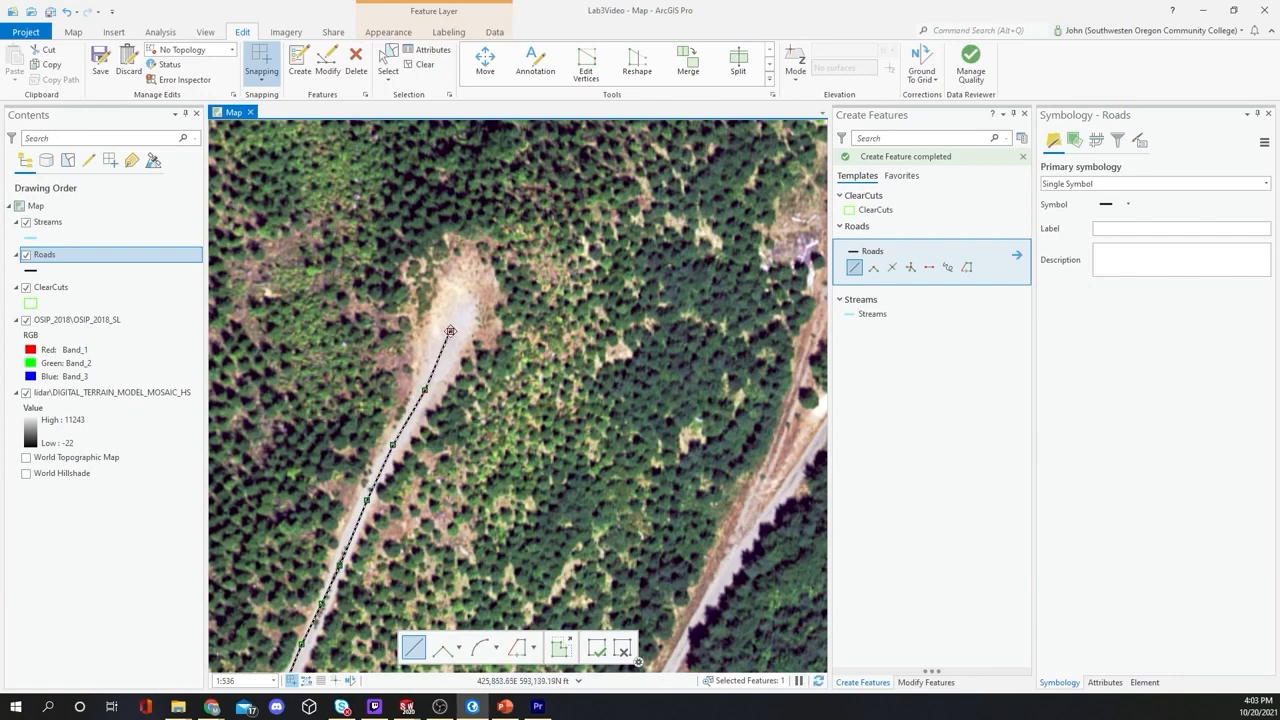
double_click(450, 331)
scroll(456, 499, up, 2)
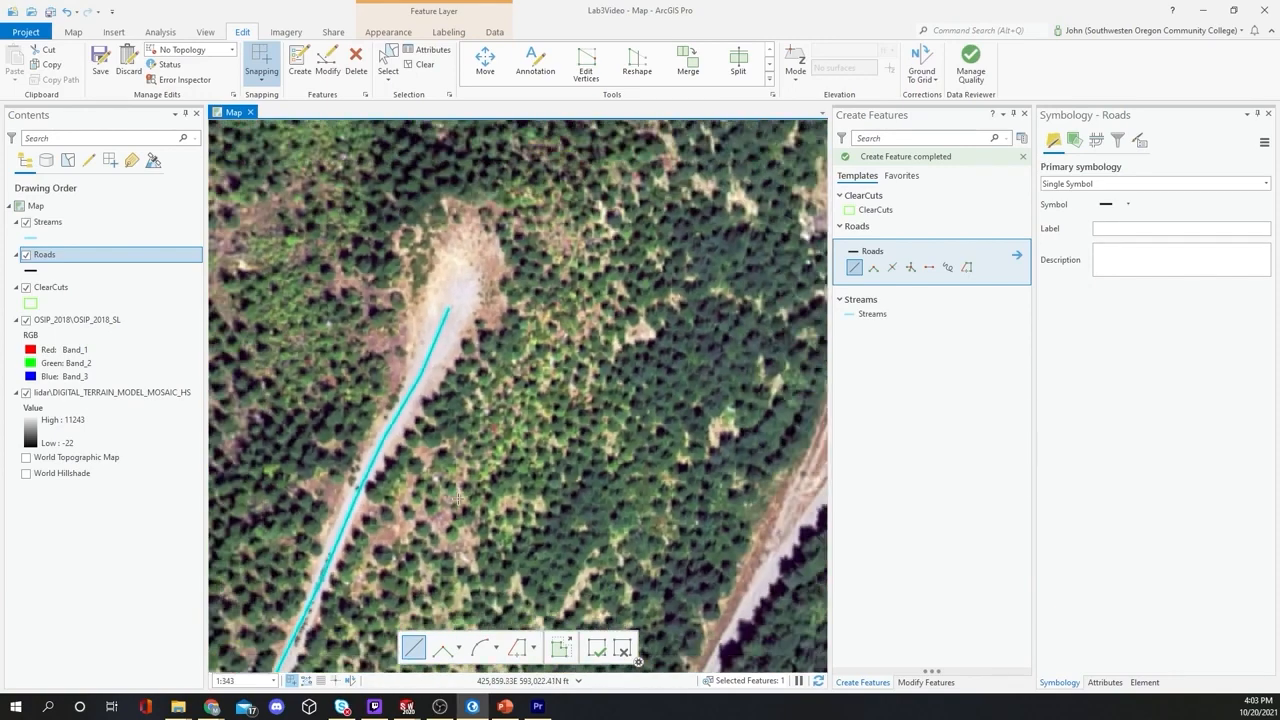
scroll(458, 499, down, 8)
drag(478, 518, 527, 340)
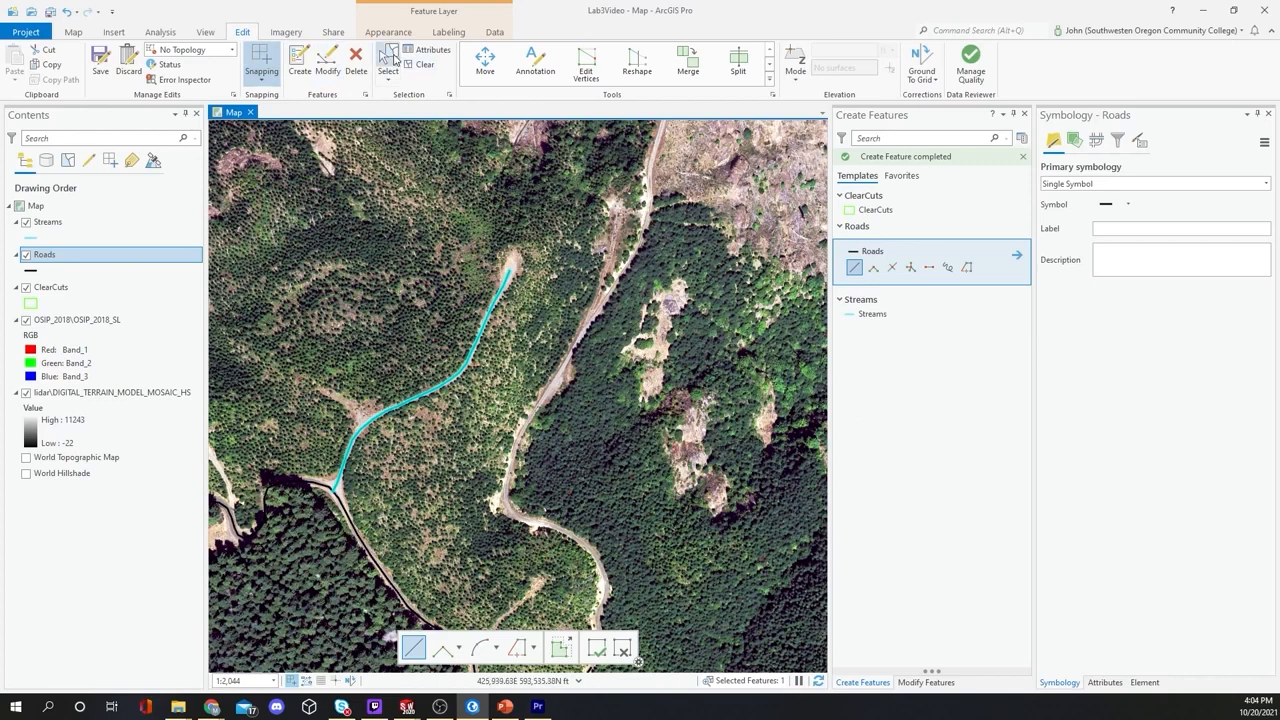
Step: End the road drawing, save the project, and close the feature creation pane
click(390, 62)
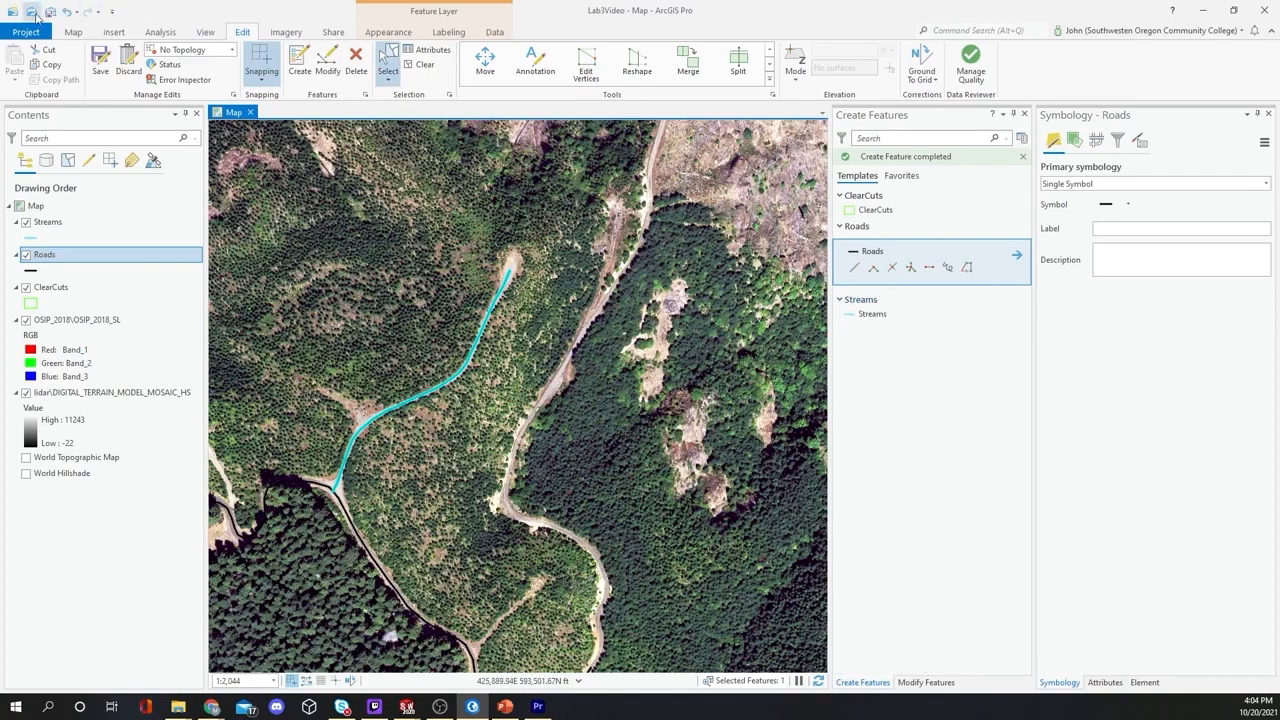
click(26, 33)
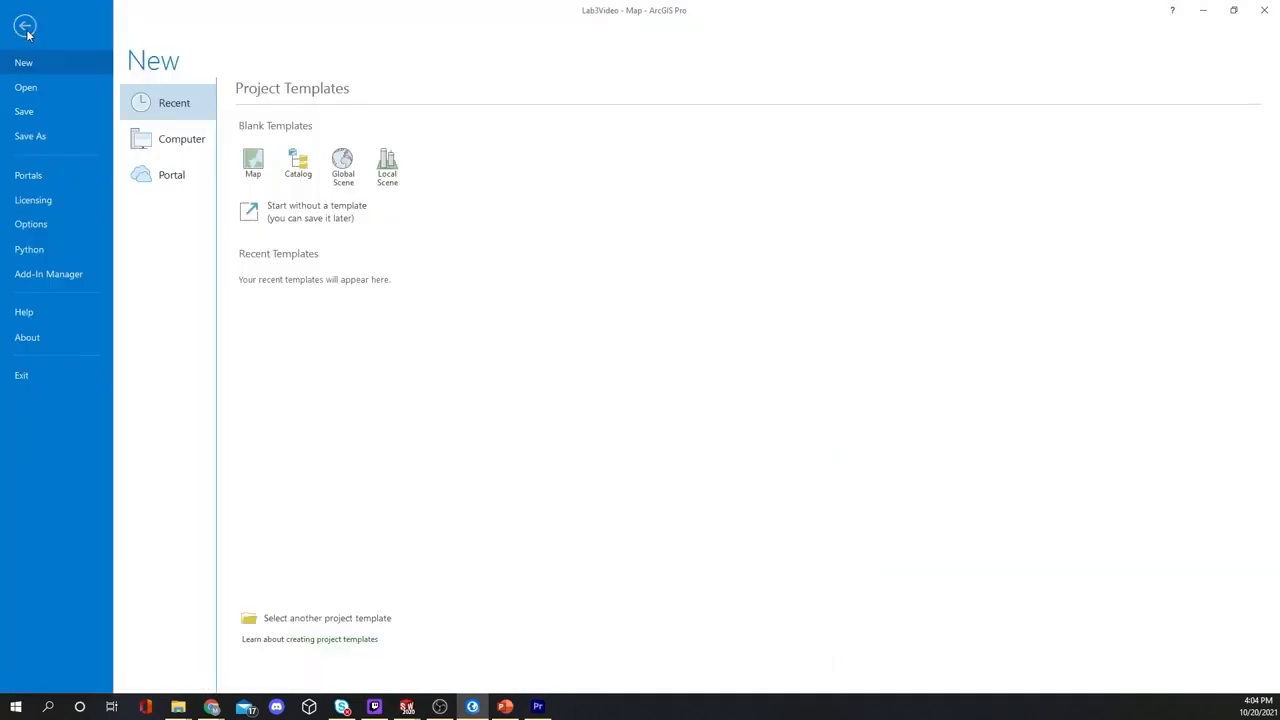
click(28, 112)
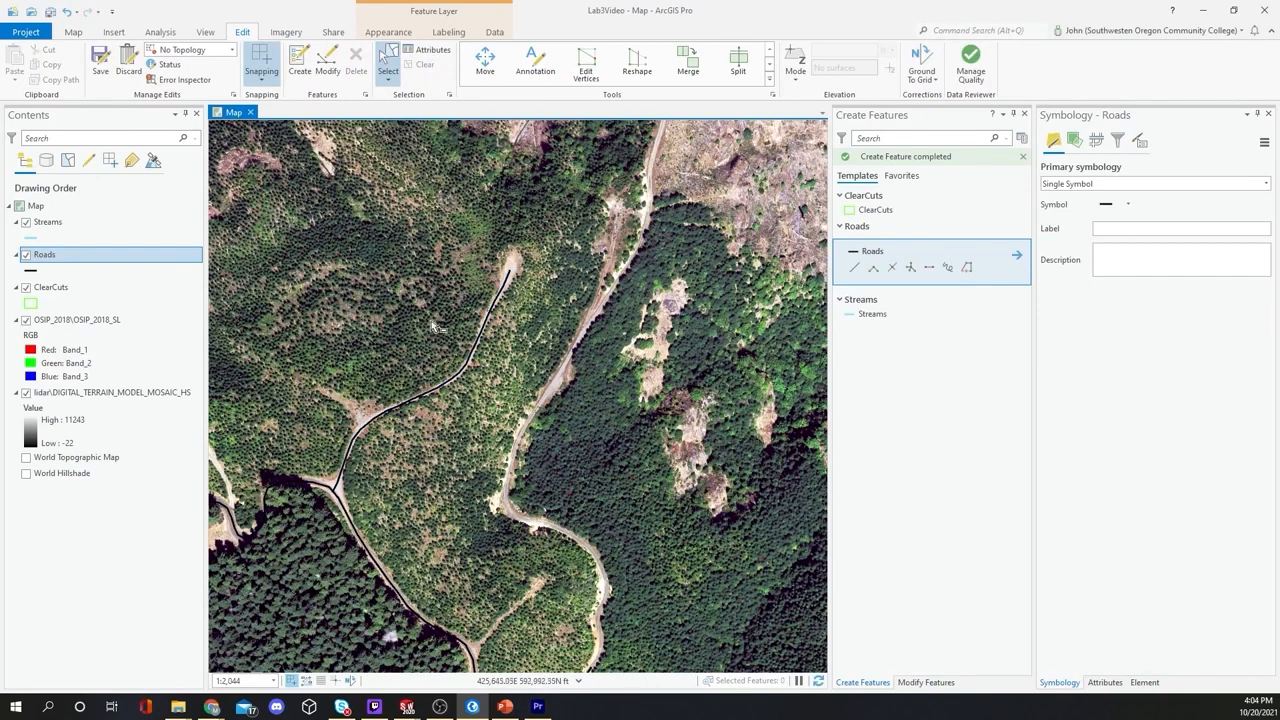
click(1023, 115)
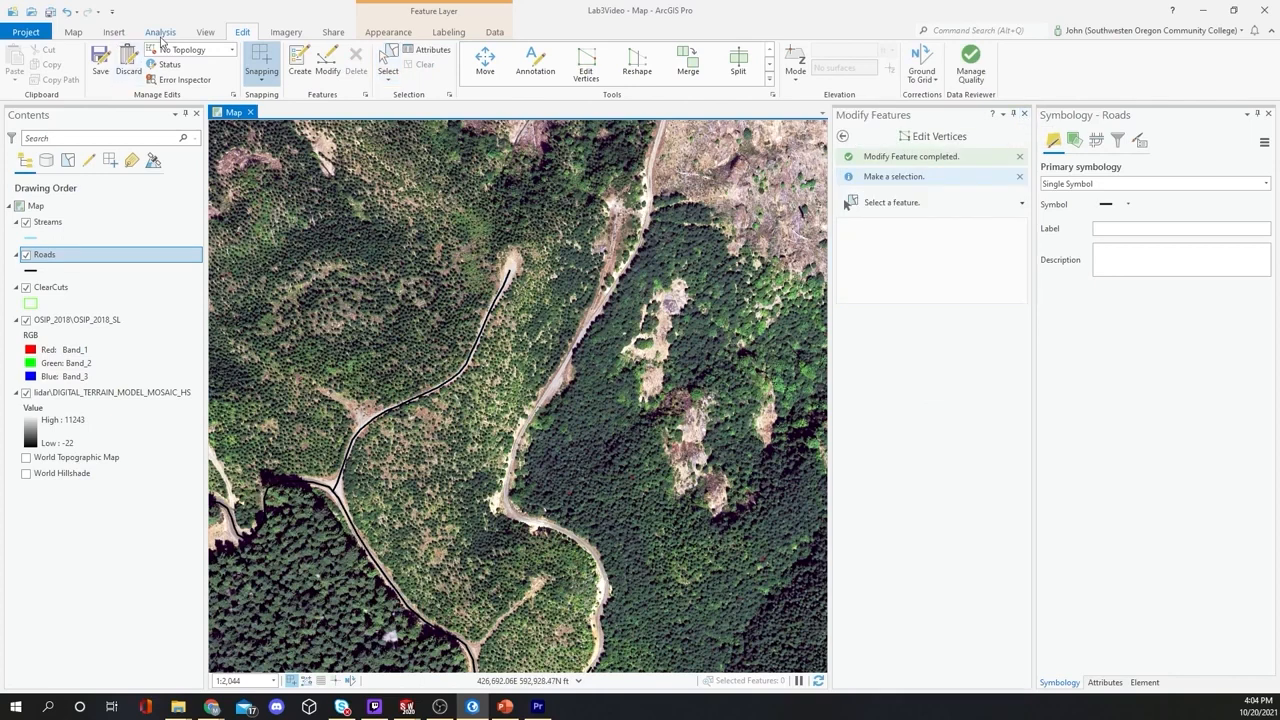
Step: Review the digitized roads and clearcuts, hiding and restoring the OSIP_2018_SL imagery to compare it with the hillshade
click(74, 33)
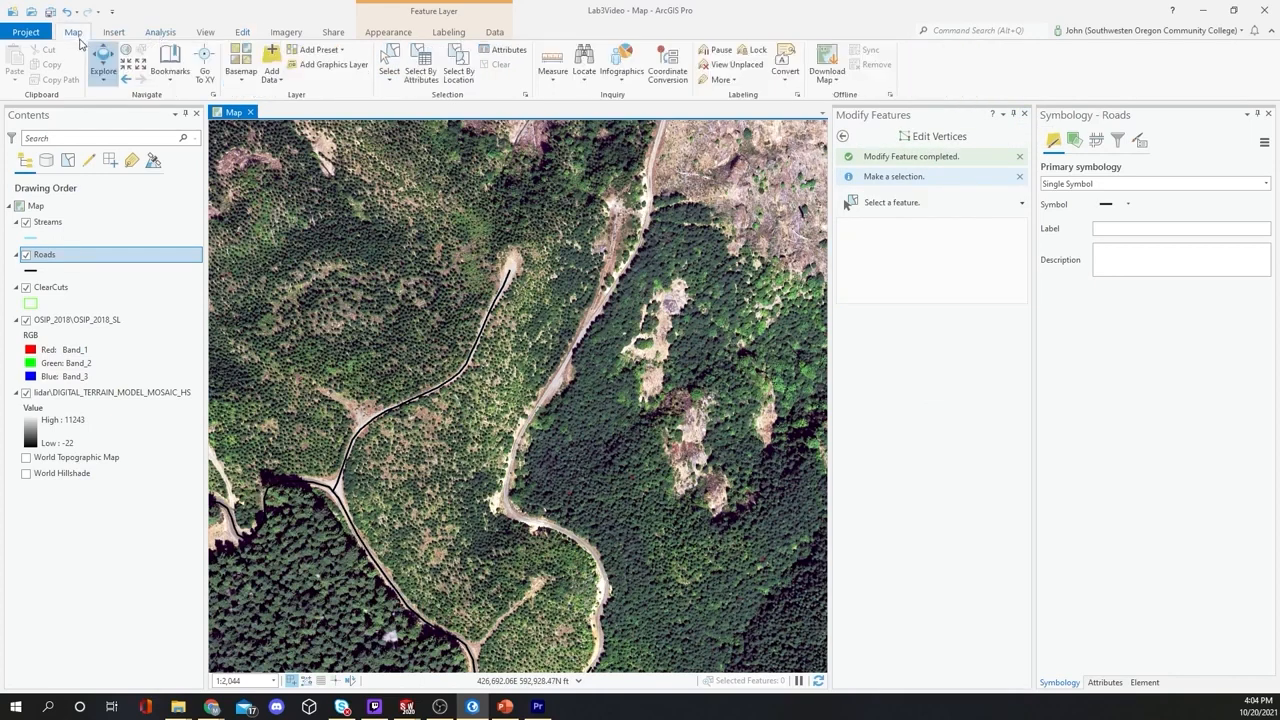
drag(318, 400, 519, 338)
scroll(503, 358, down, 4)
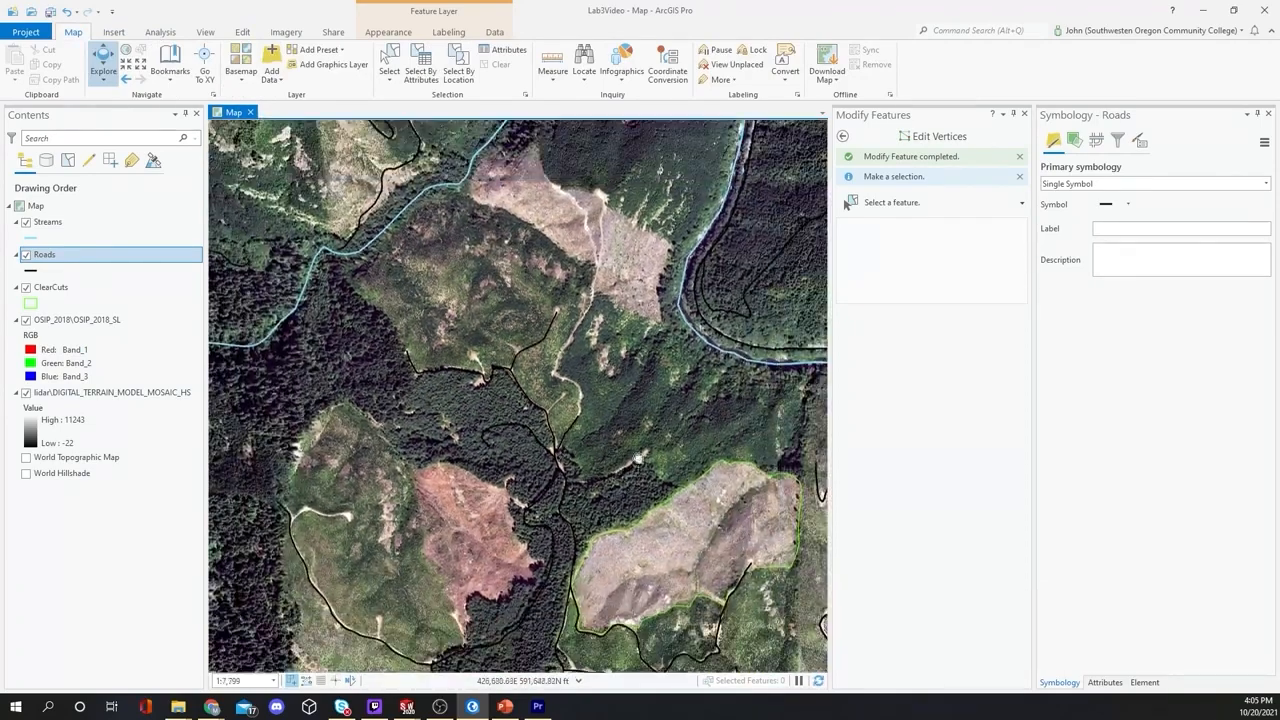
drag(637, 474, 508, 247)
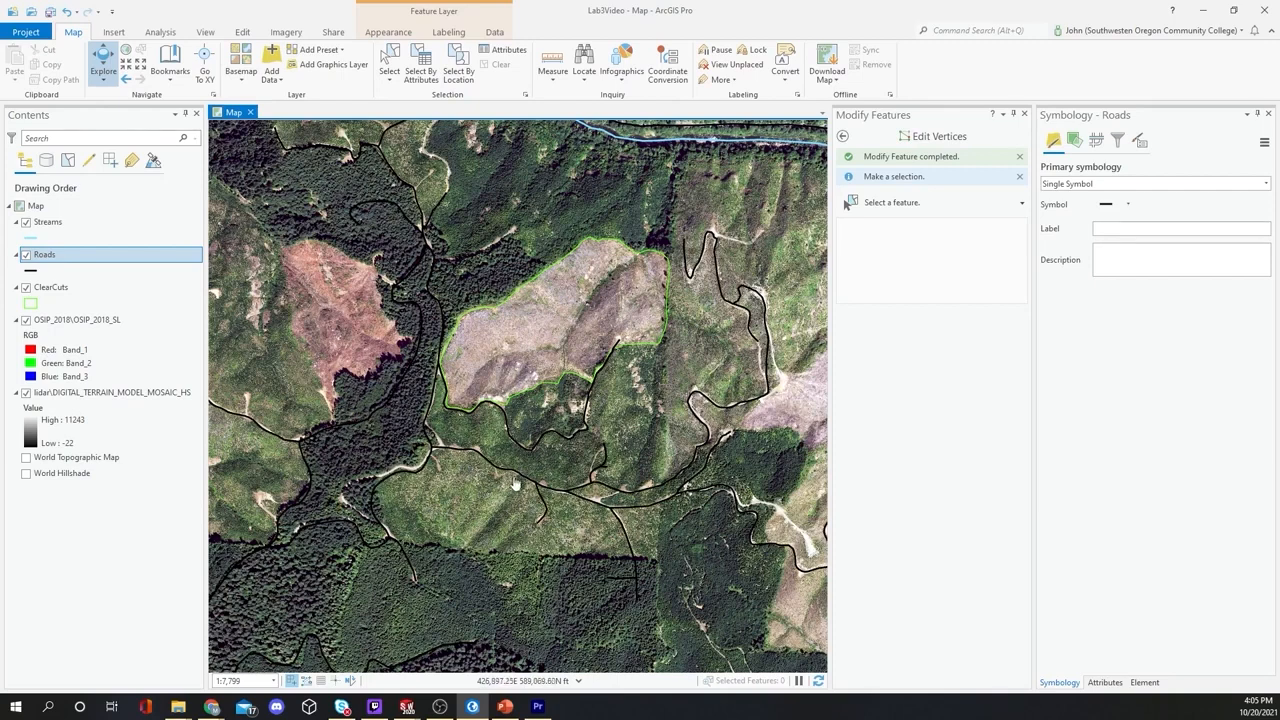
click(26, 320)
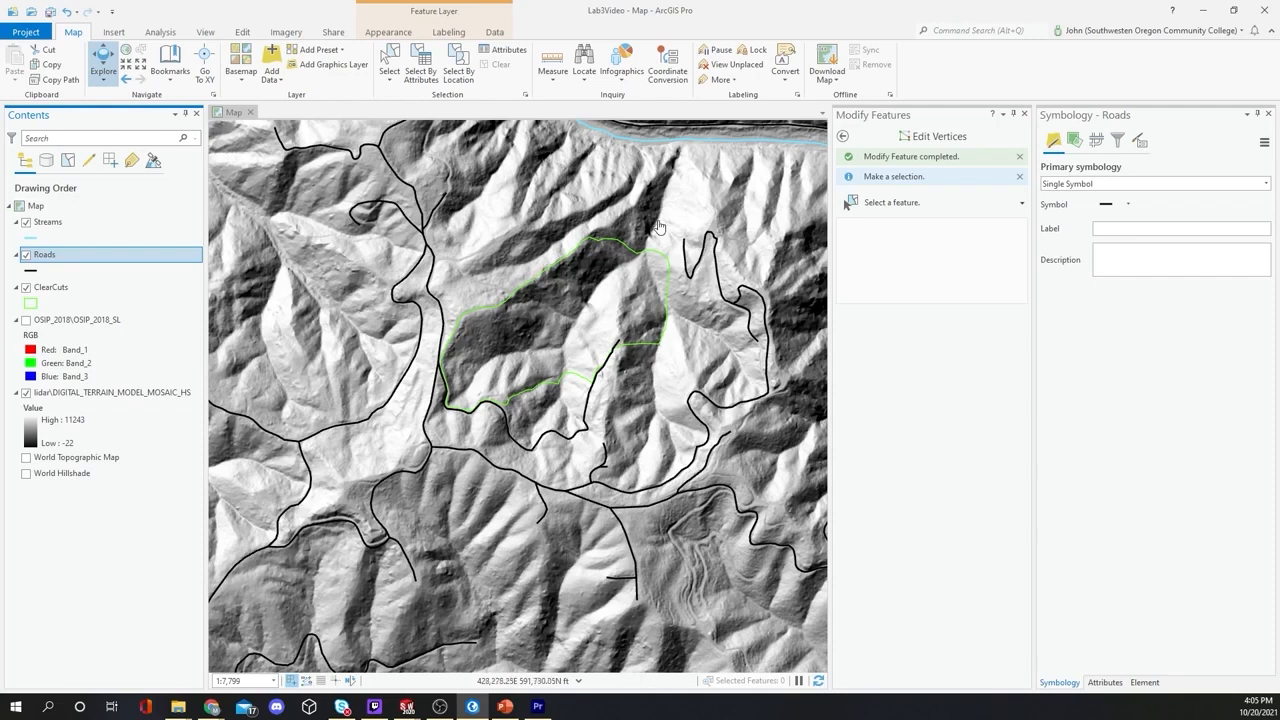
click(26, 320)
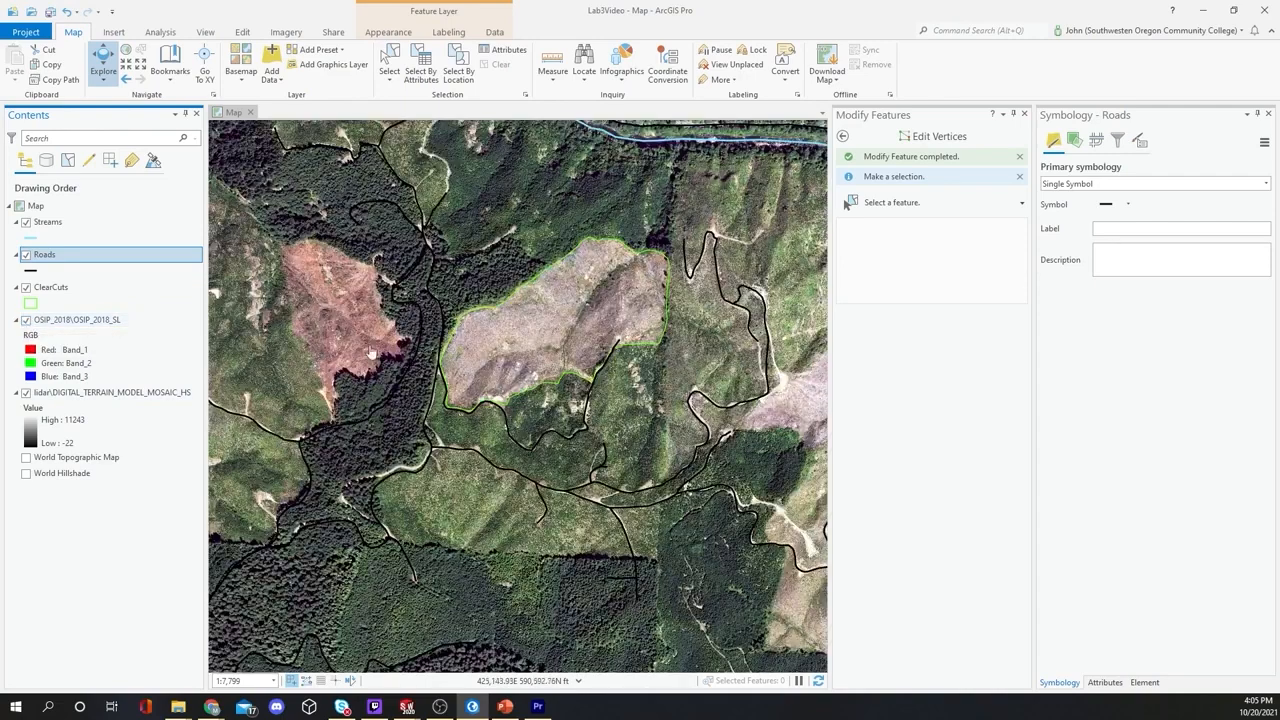
Step: Set the OSIP_2018_SL imagery layer's transparency to 50%
click(80, 320)
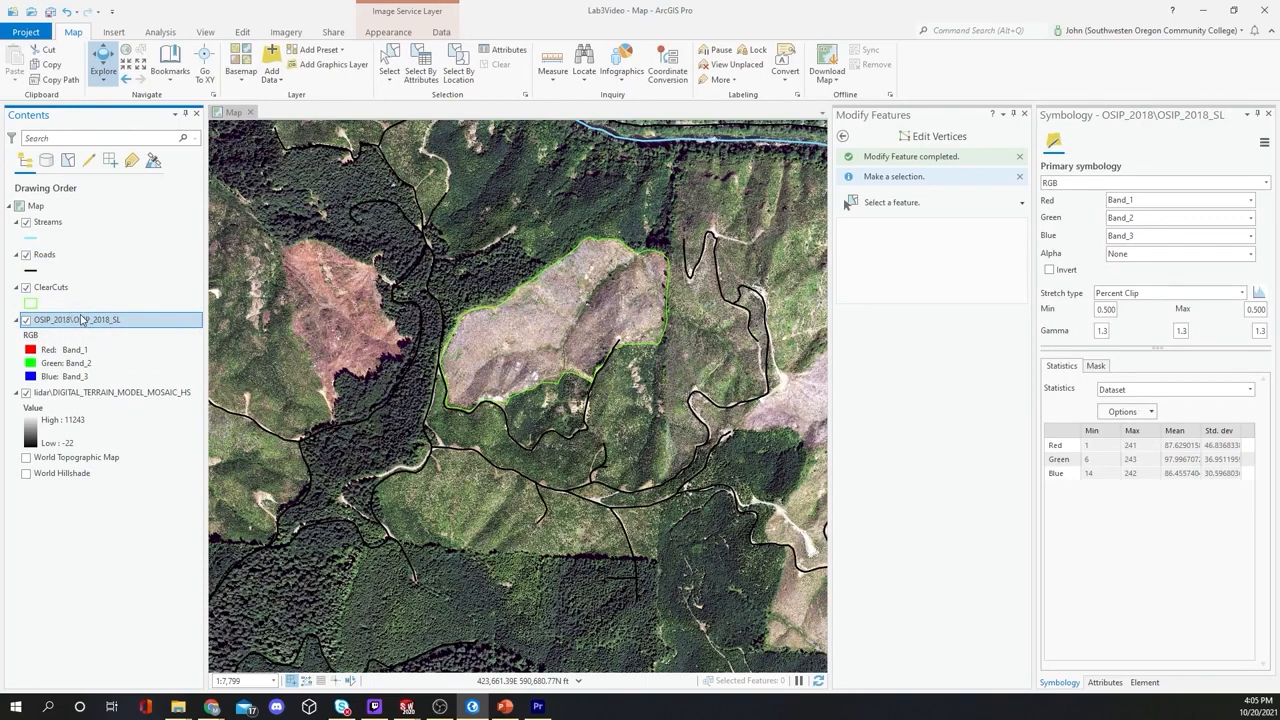
click(286, 33)
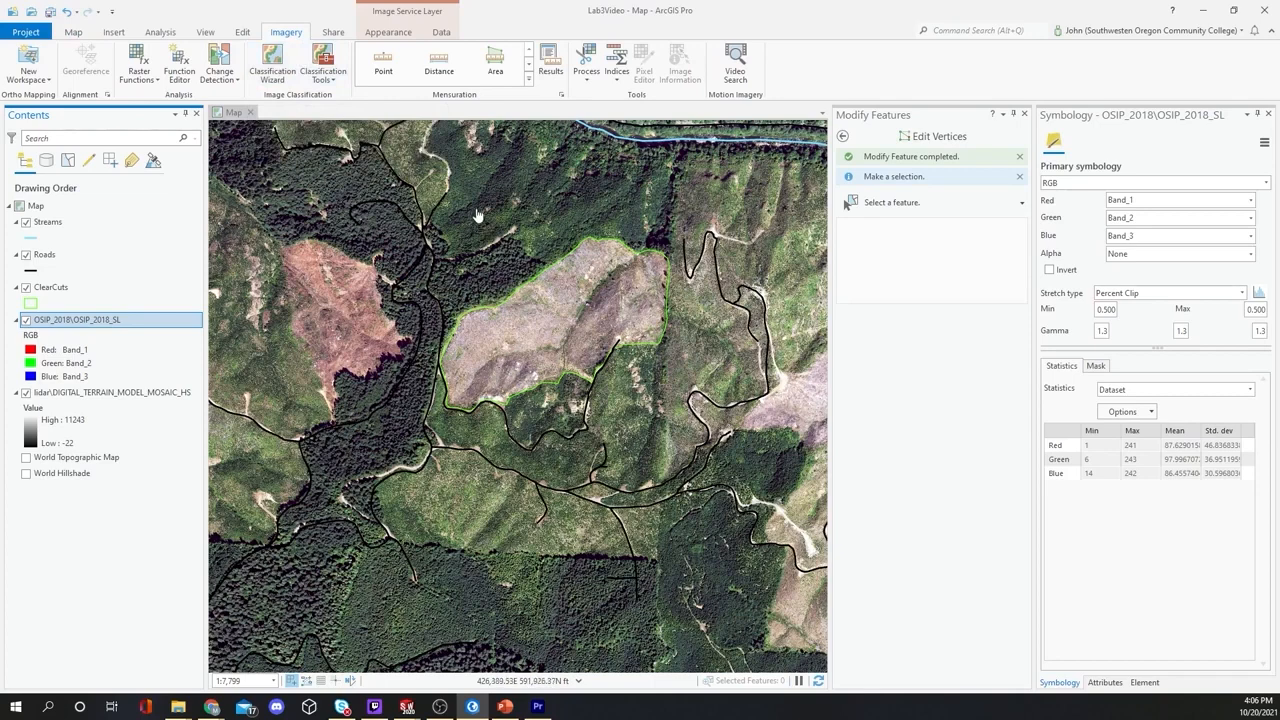
click(389, 33)
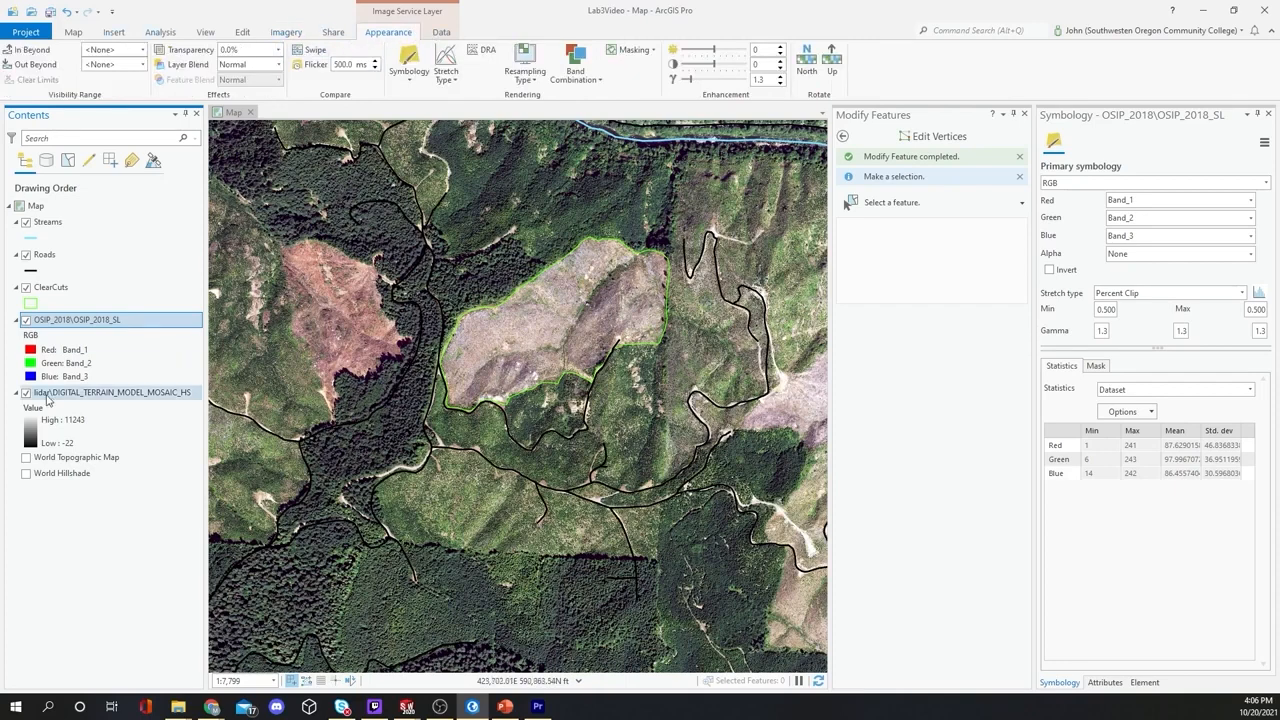
click(213, 54)
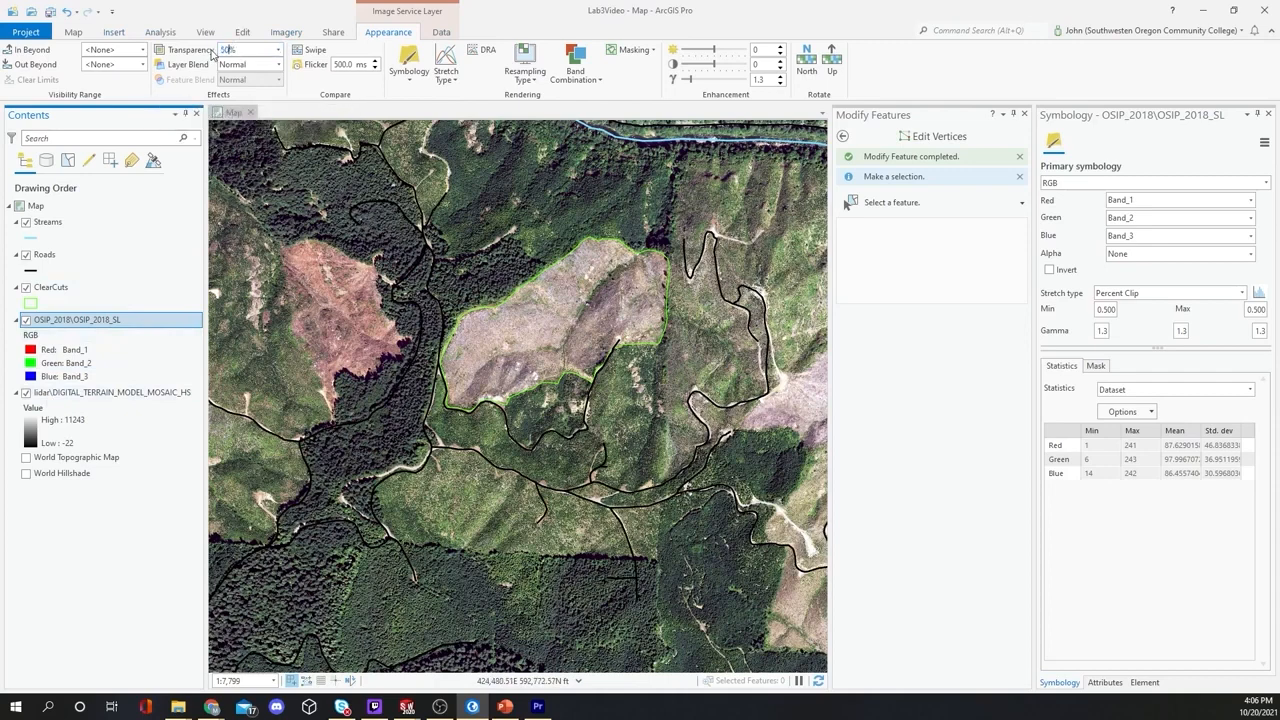
text(50)
key(Return)
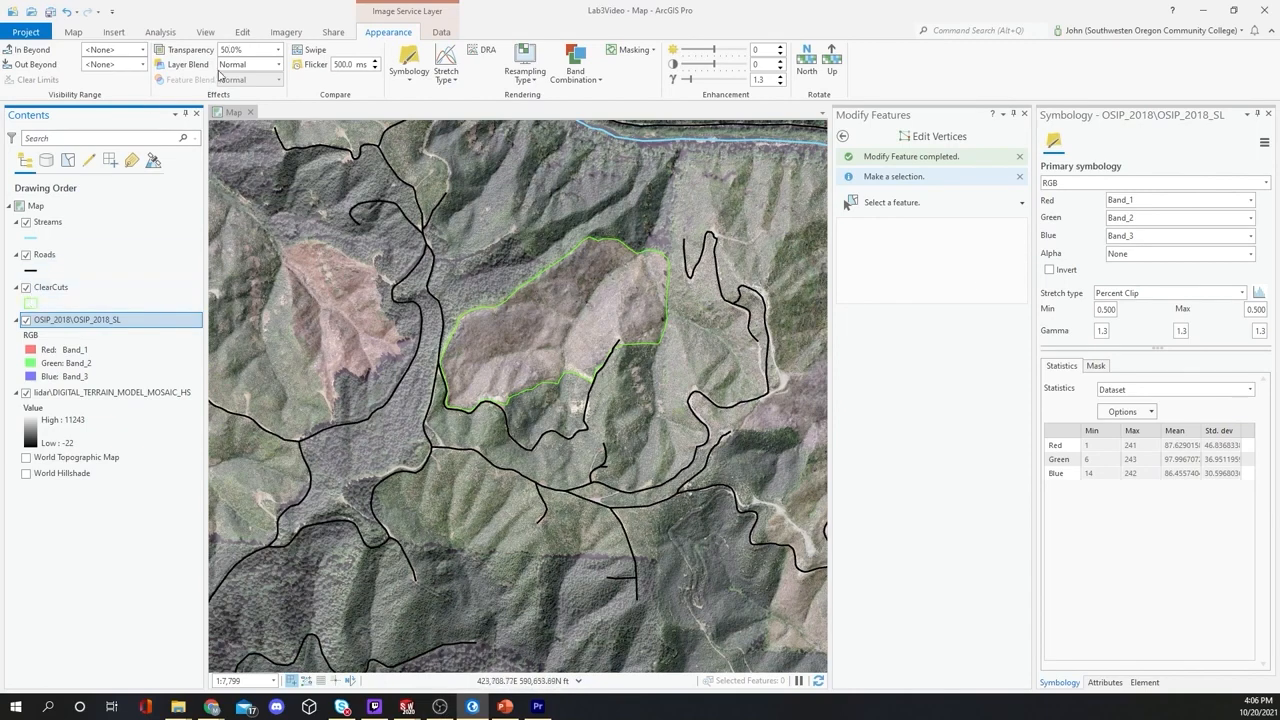
Step: Try 100% transparency on the OSIP_2018_SL imagery layer and reset it to 0%
drag(230, 49, 219, 57)
click(263, 65)
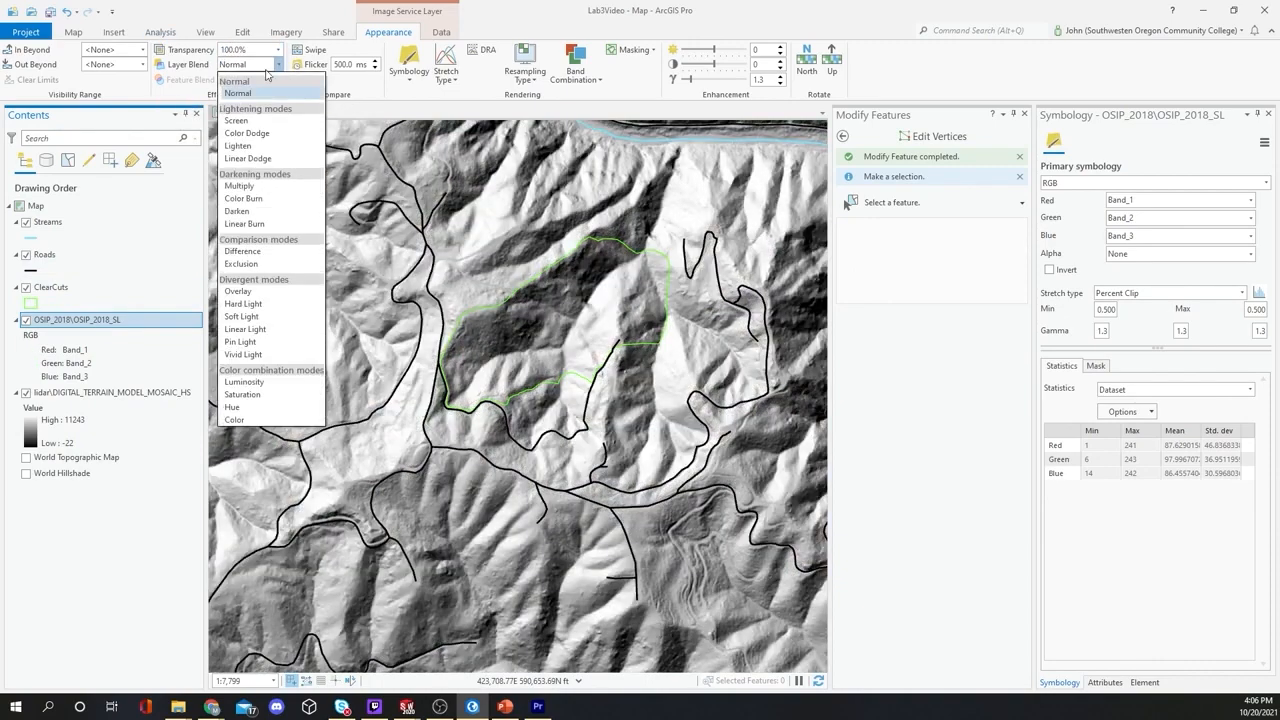
click(453, 224)
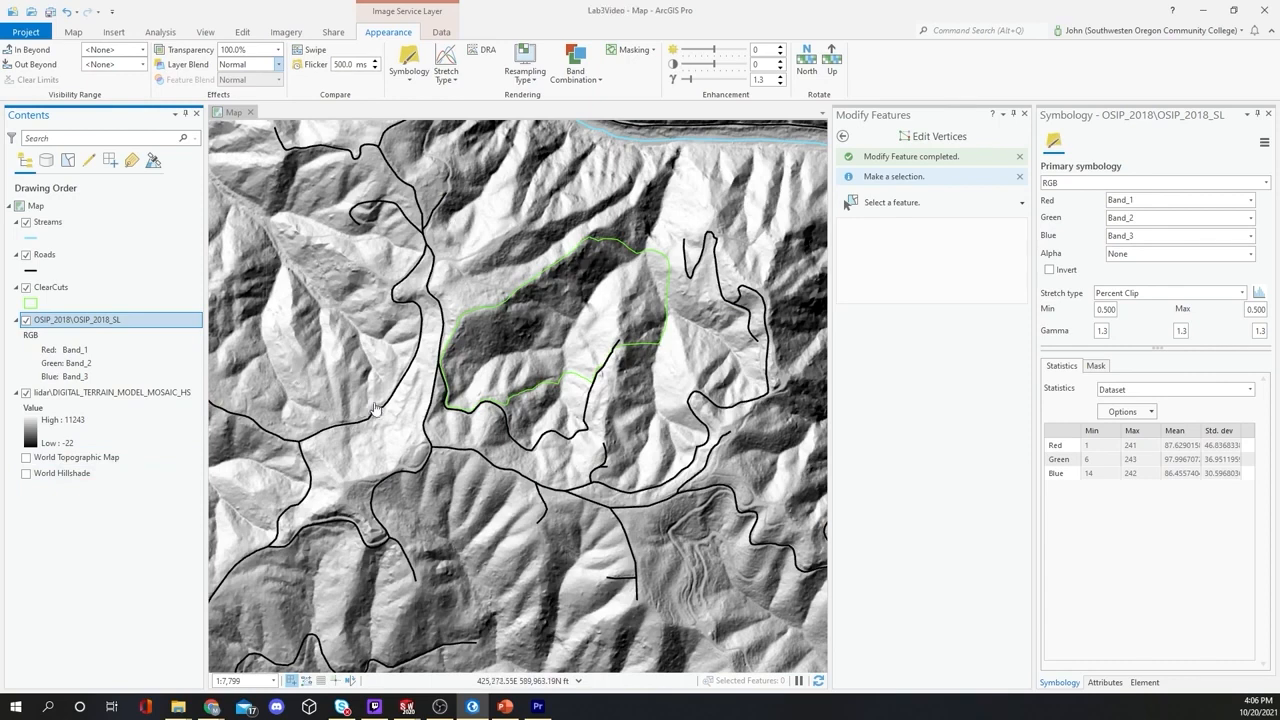
click(252, 50)
text(0)
key(Return)
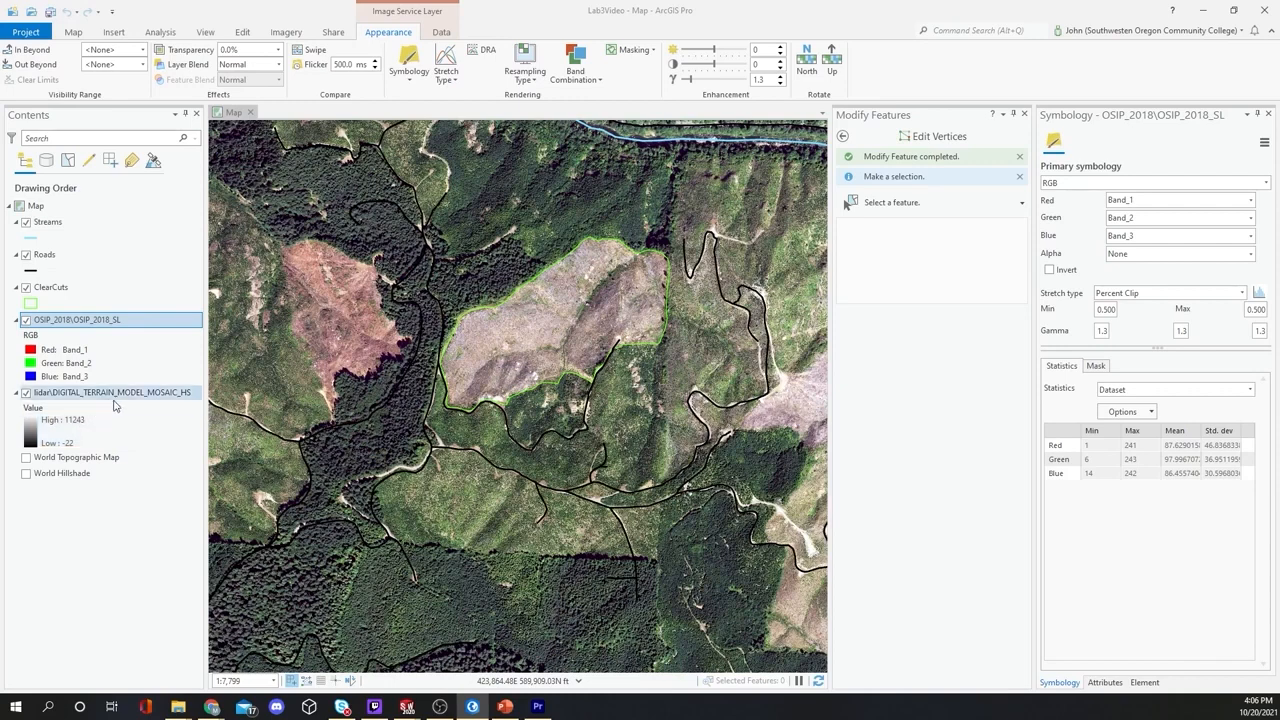
Step: Move the OSIP_2018_SL imagery layer below the lidar DIGITAL_TERRAIN_MODEL_MOSAIC_HS layer in the drawing order
click(115, 394)
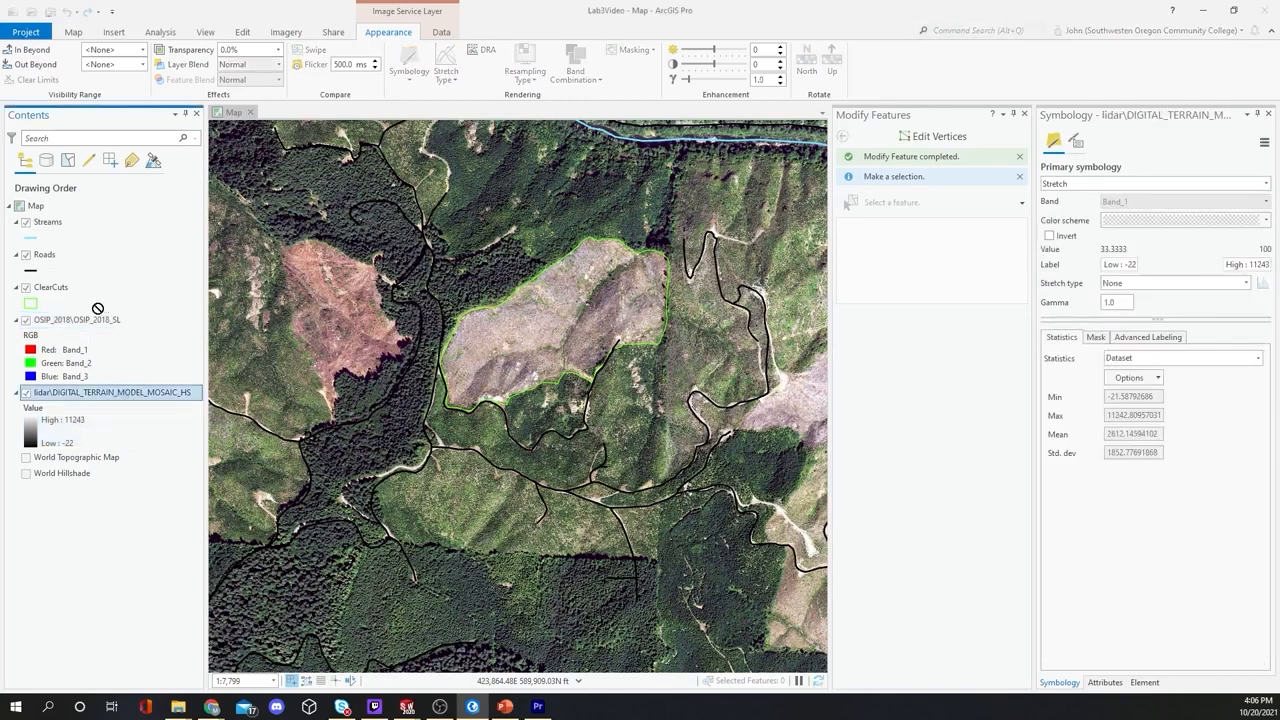
click(75, 320)
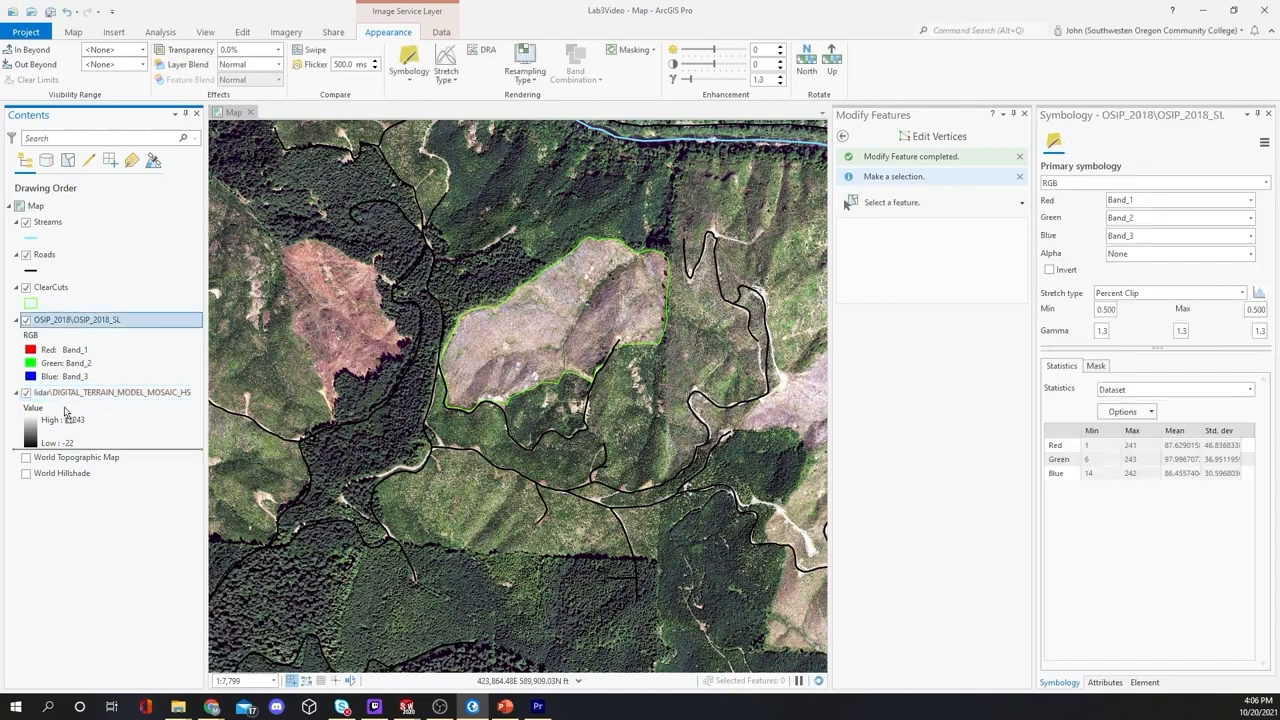
drag(65, 423, 66, 448)
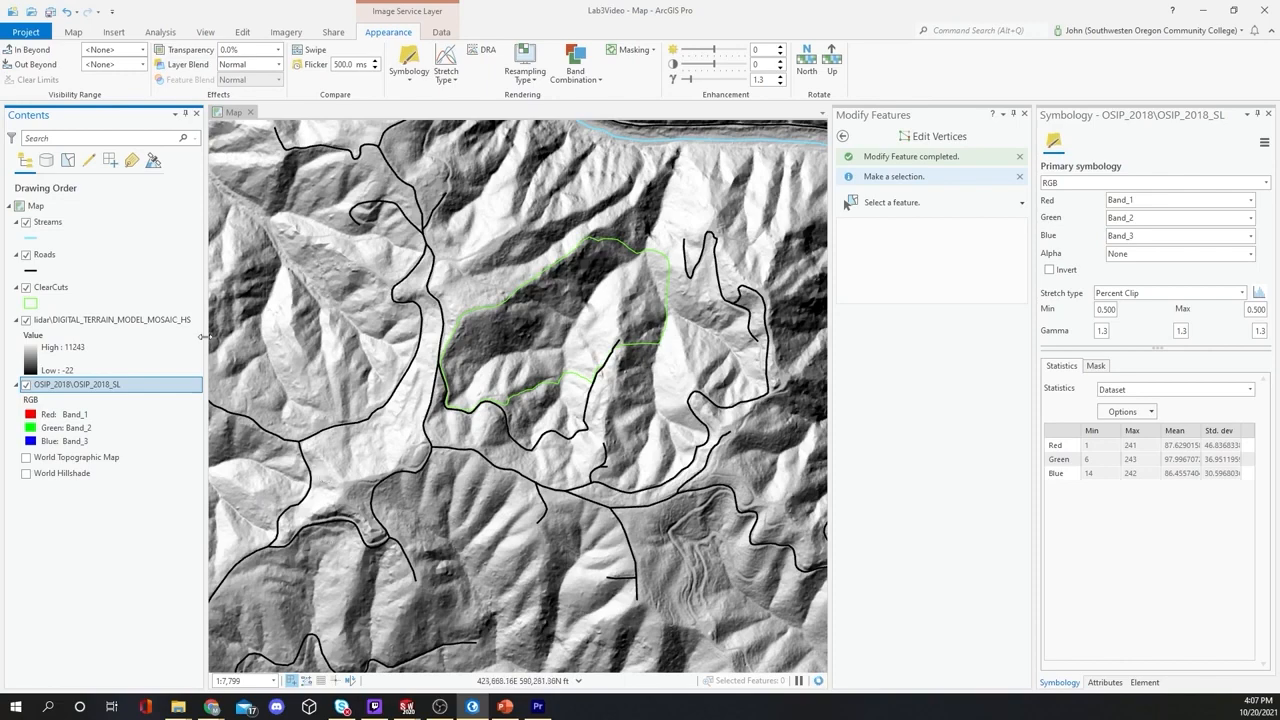
Step: Set the lidar hillshade layer's transparency to 50%
click(100, 320)
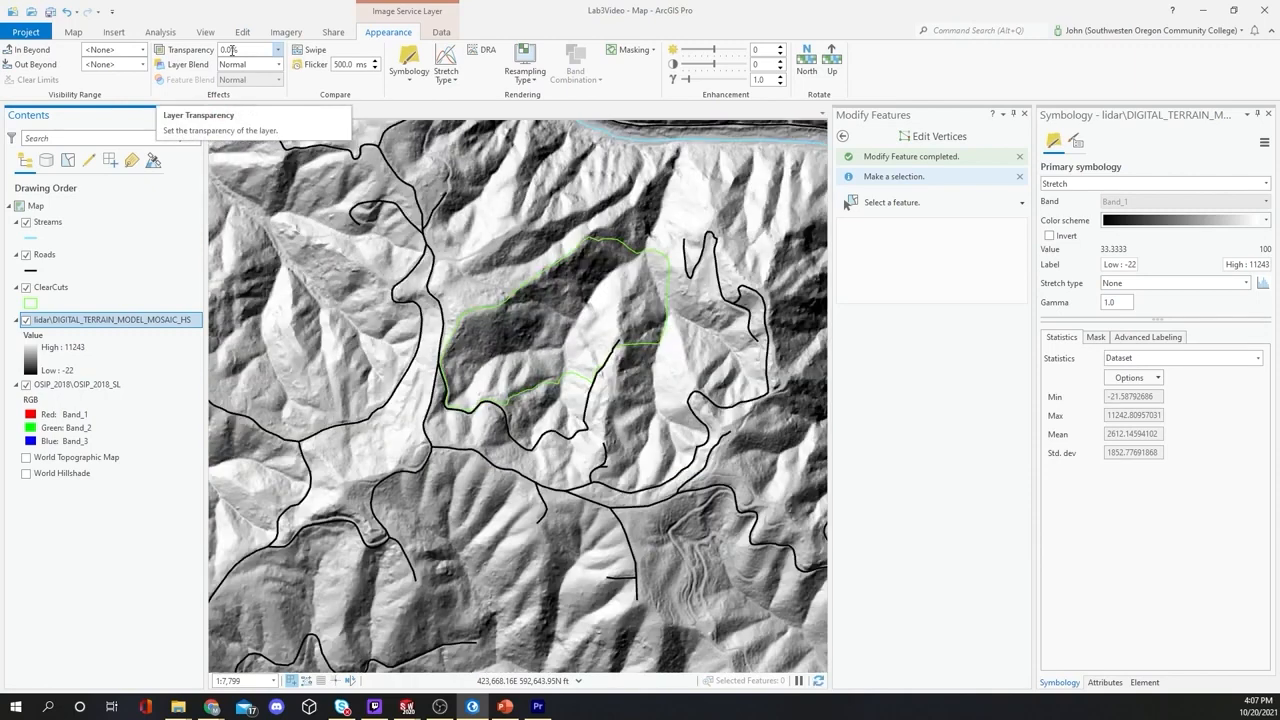
click(219, 51)
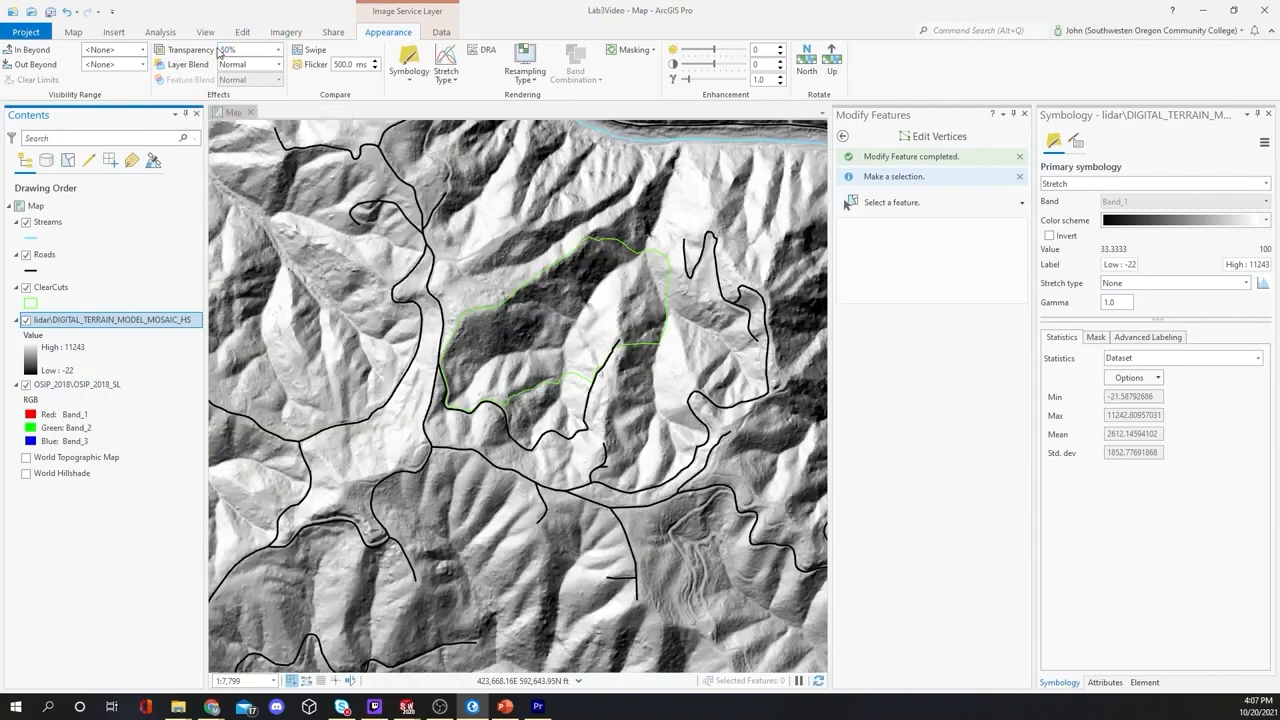
text(50)
key(Return)
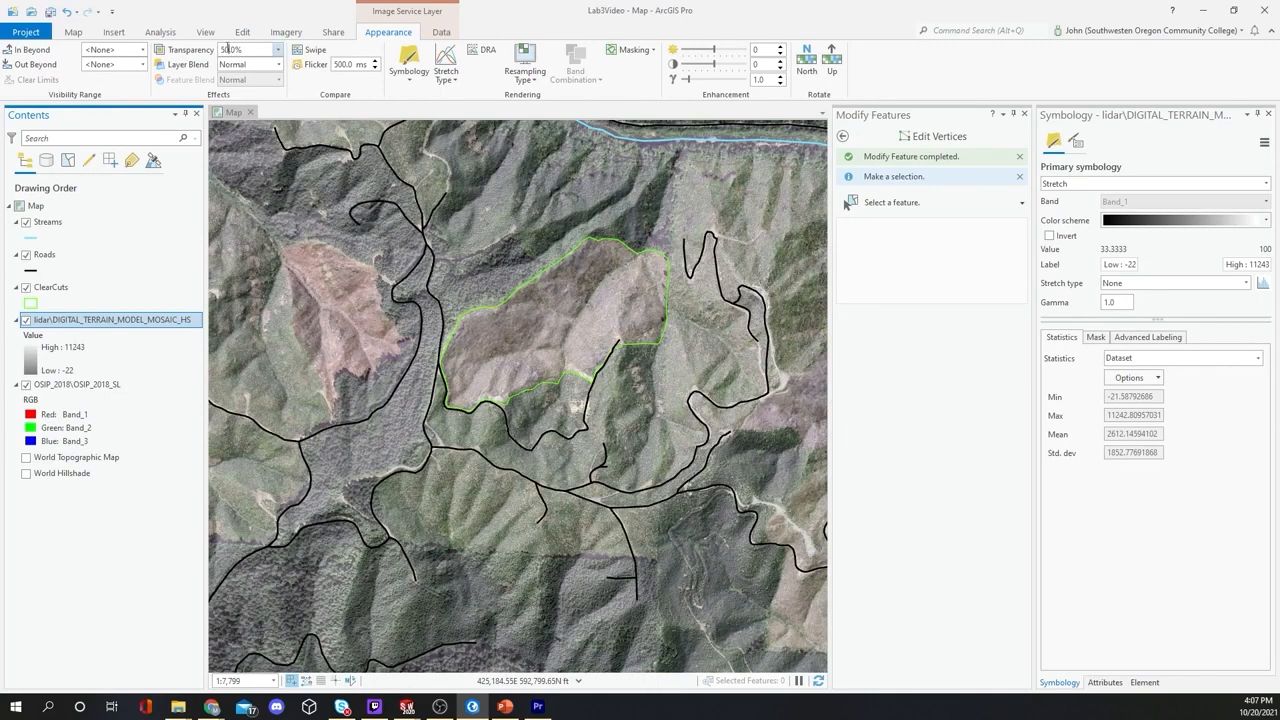
Step: Raise the lidar hillshade layer's transparency to 75%
drag(230, 49, 206, 54)
text(85)
key(Return)
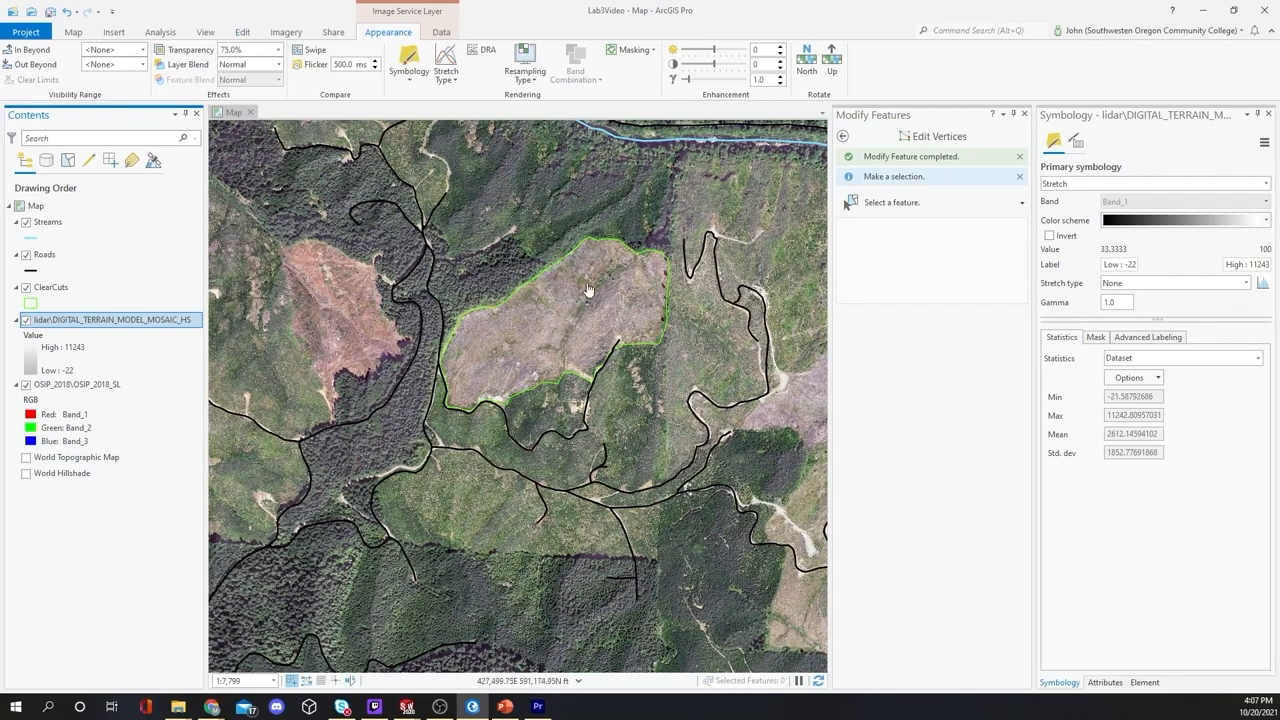
Step: Set the lidar hillshade layer's transparency to 70% and its layer blend to Color Burn
scroll(553, 450, up, 2)
scroll(553, 450, down, 5)
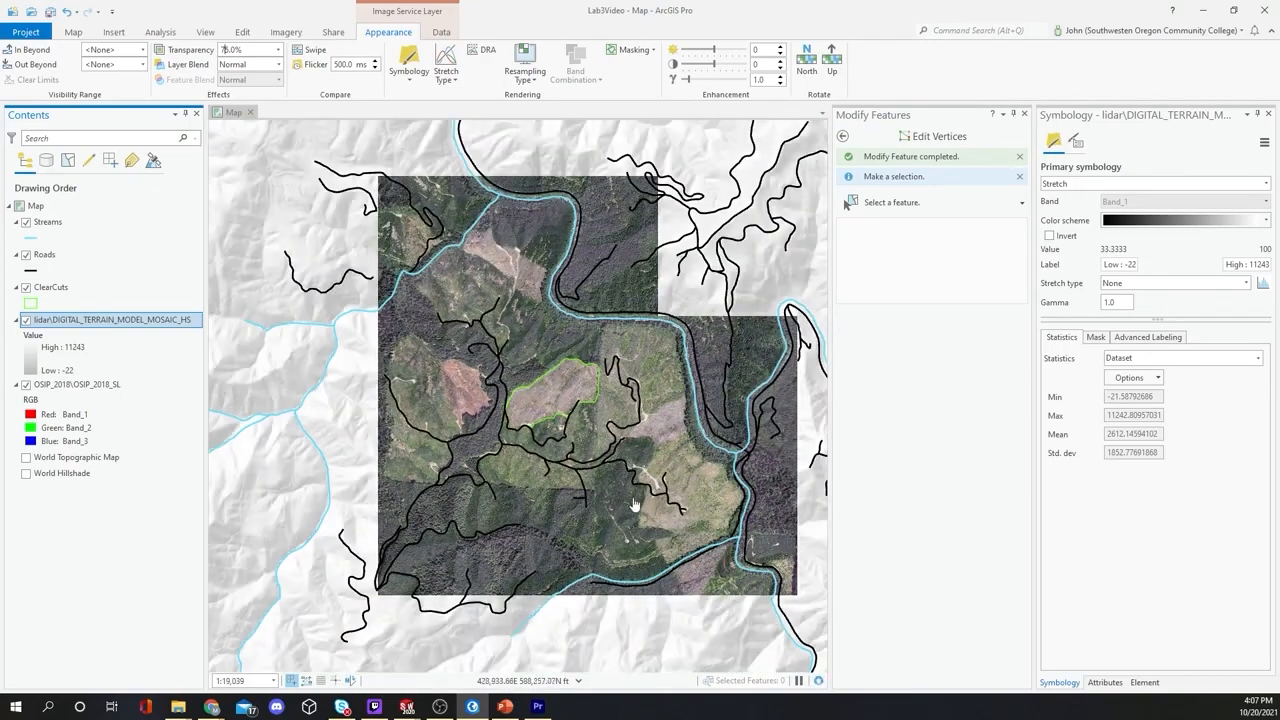
drag(673, 491, 623, 497)
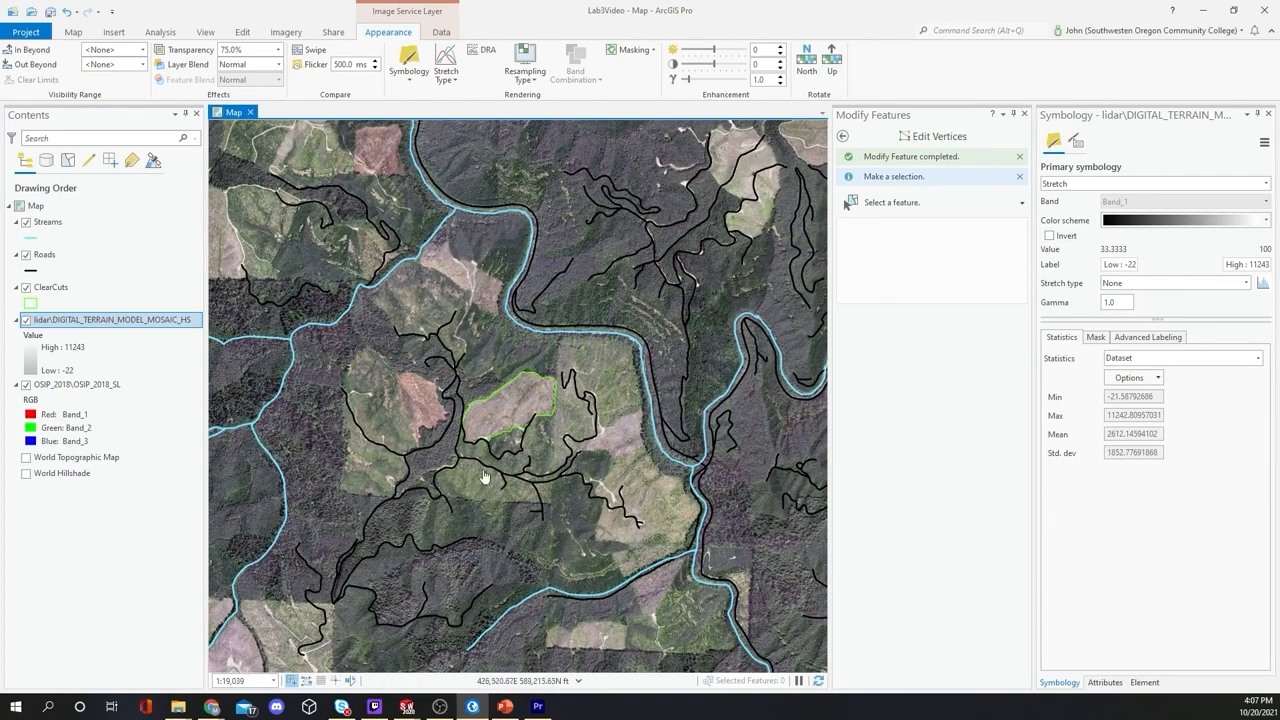
scroll(483, 477, up, 2)
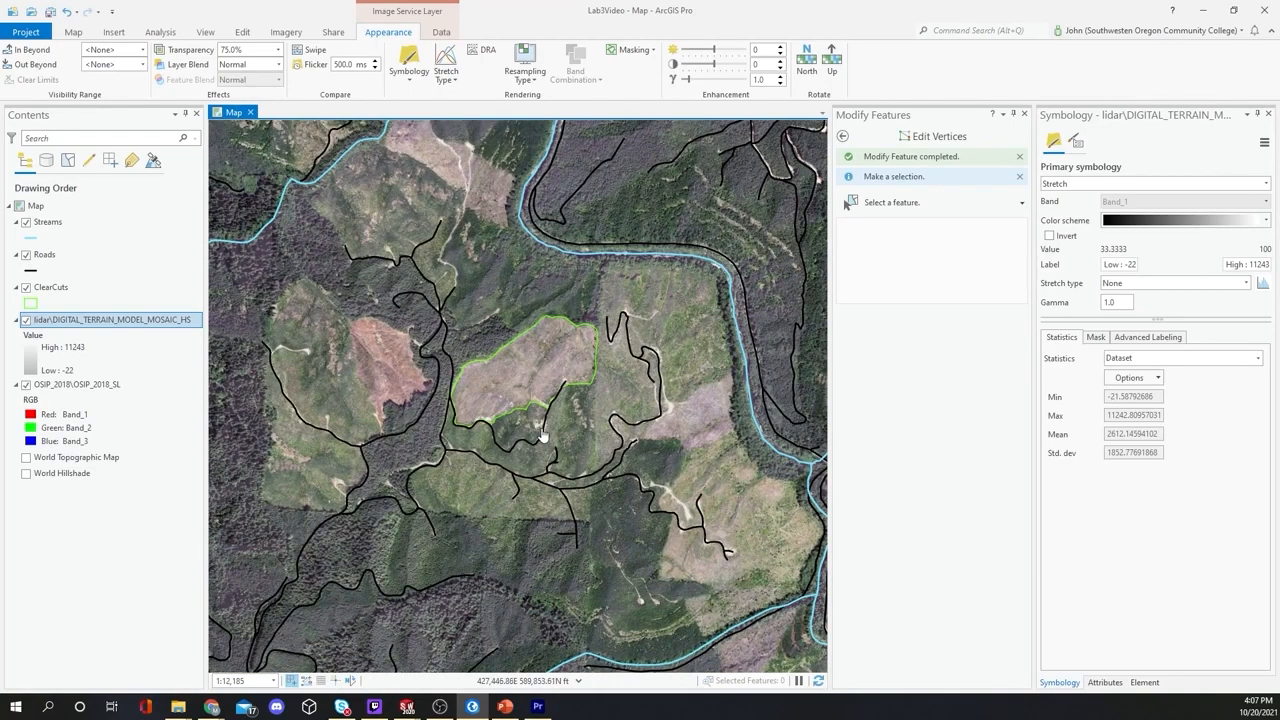
drag(493, 422, 492, 502)
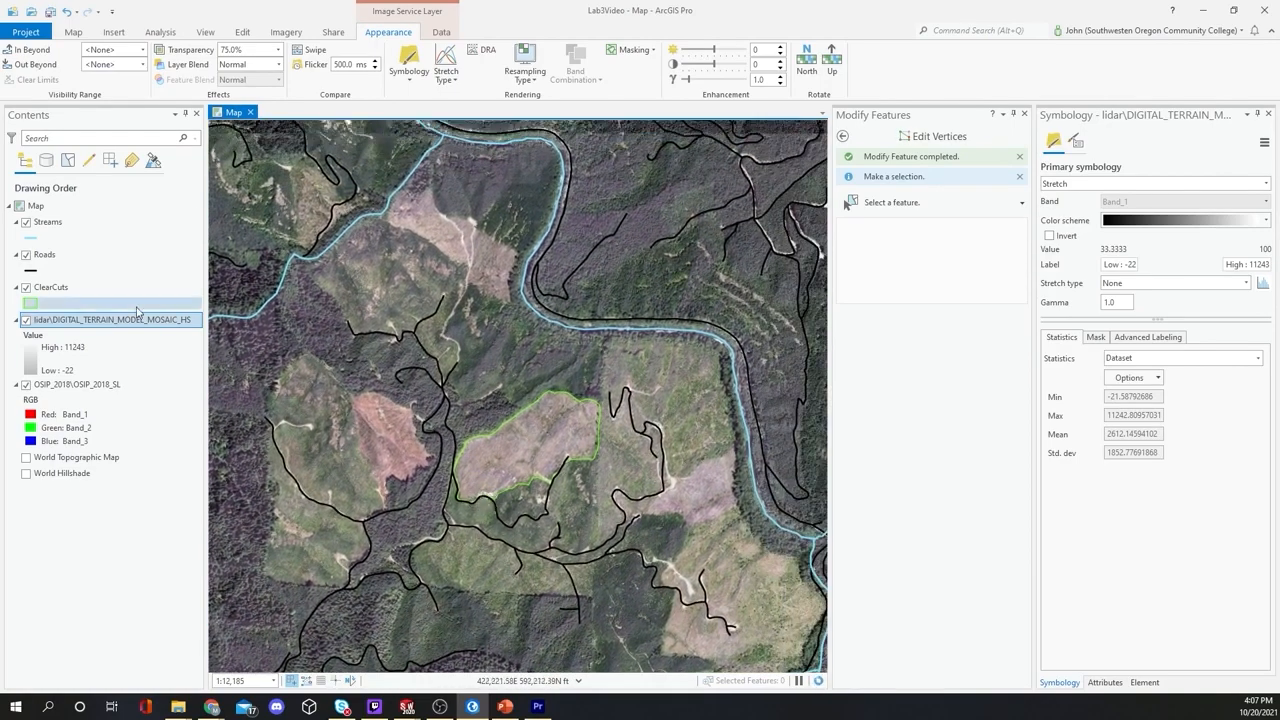
click(226, 50)
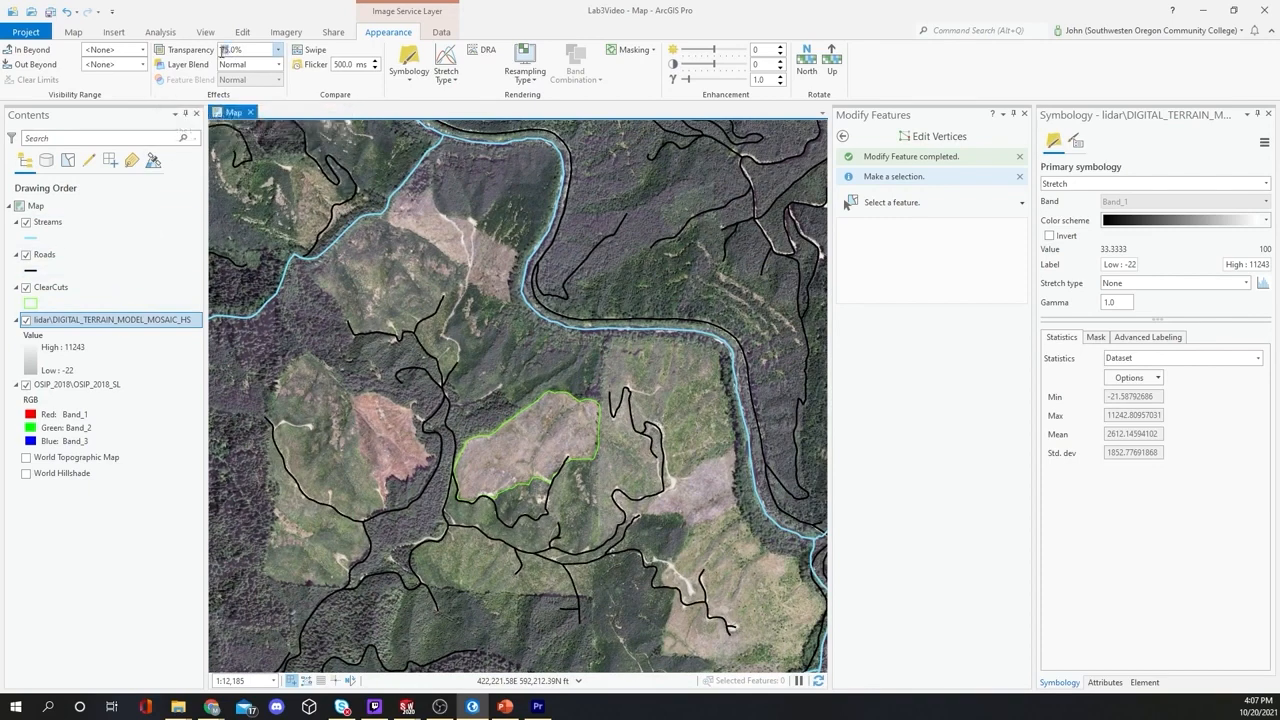
key(Return)
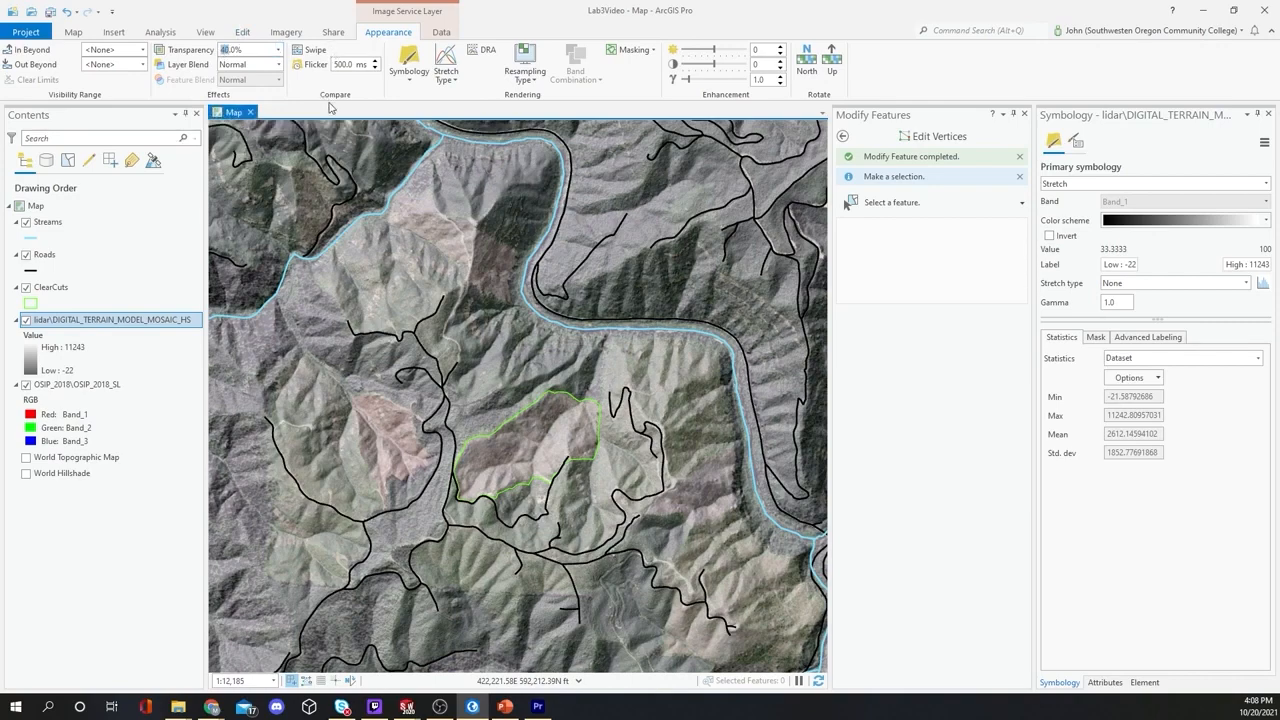
key(Return)
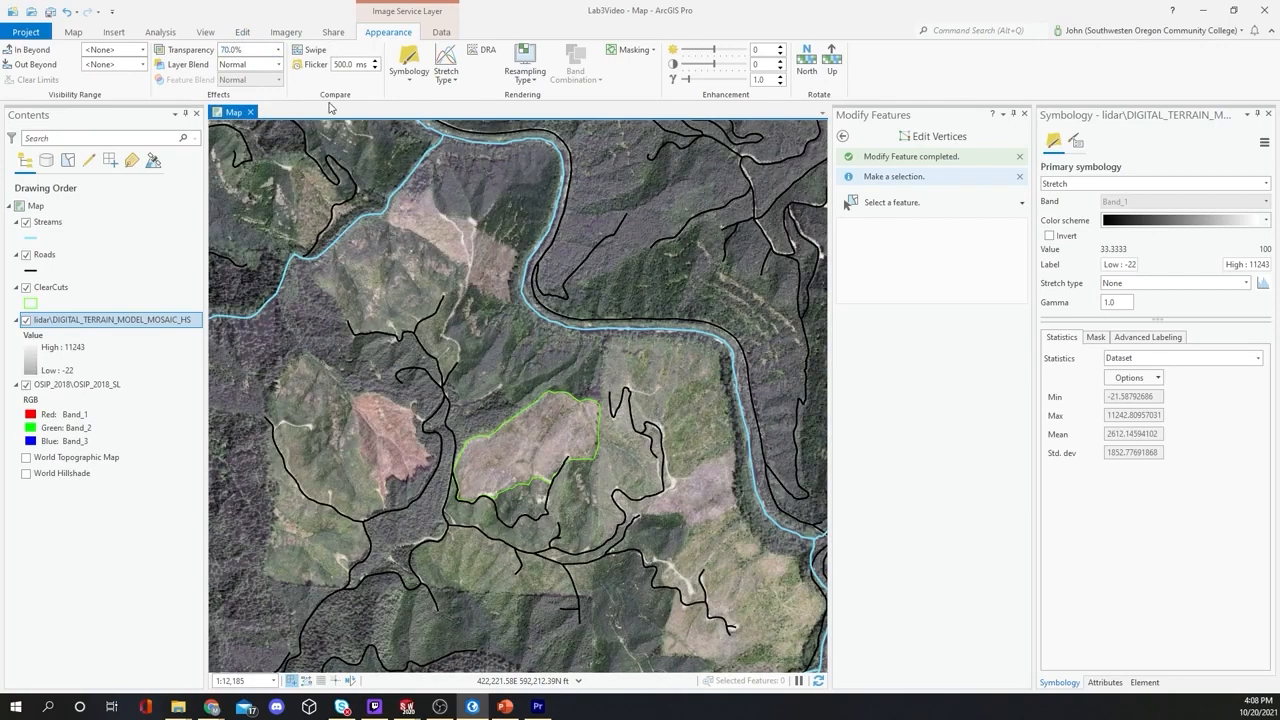
click(277, 64)
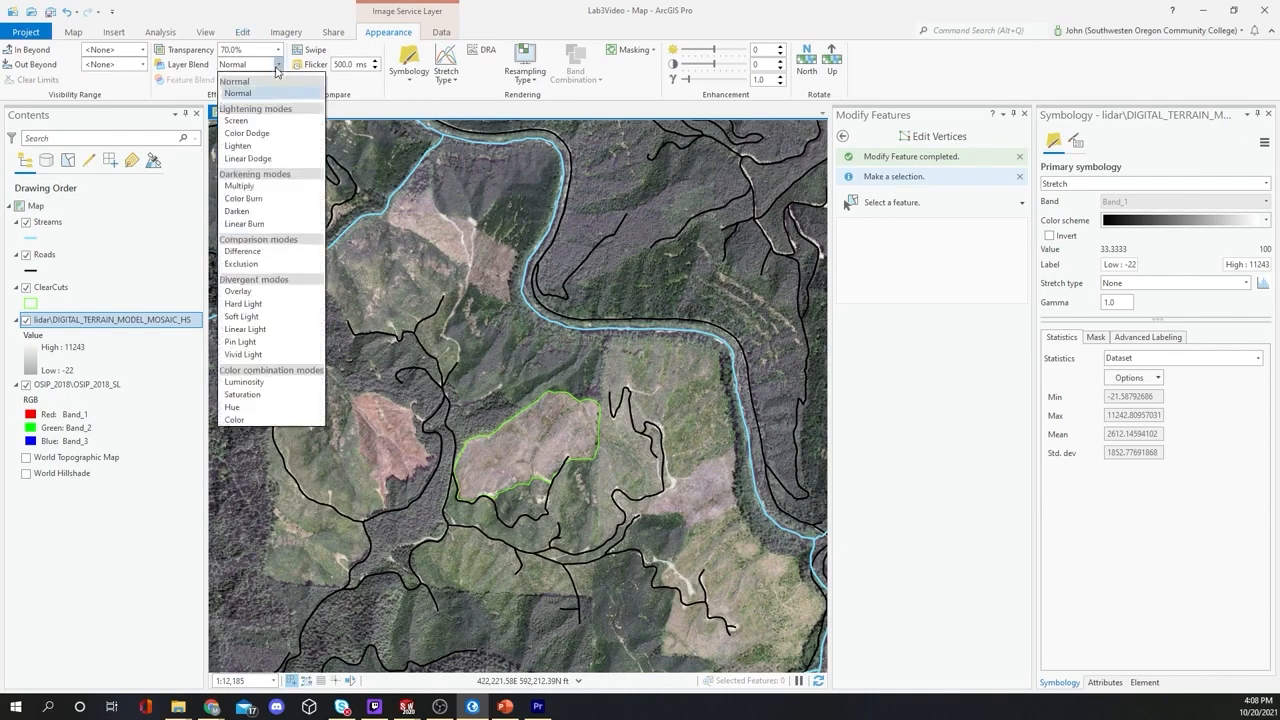
click(243, 198)
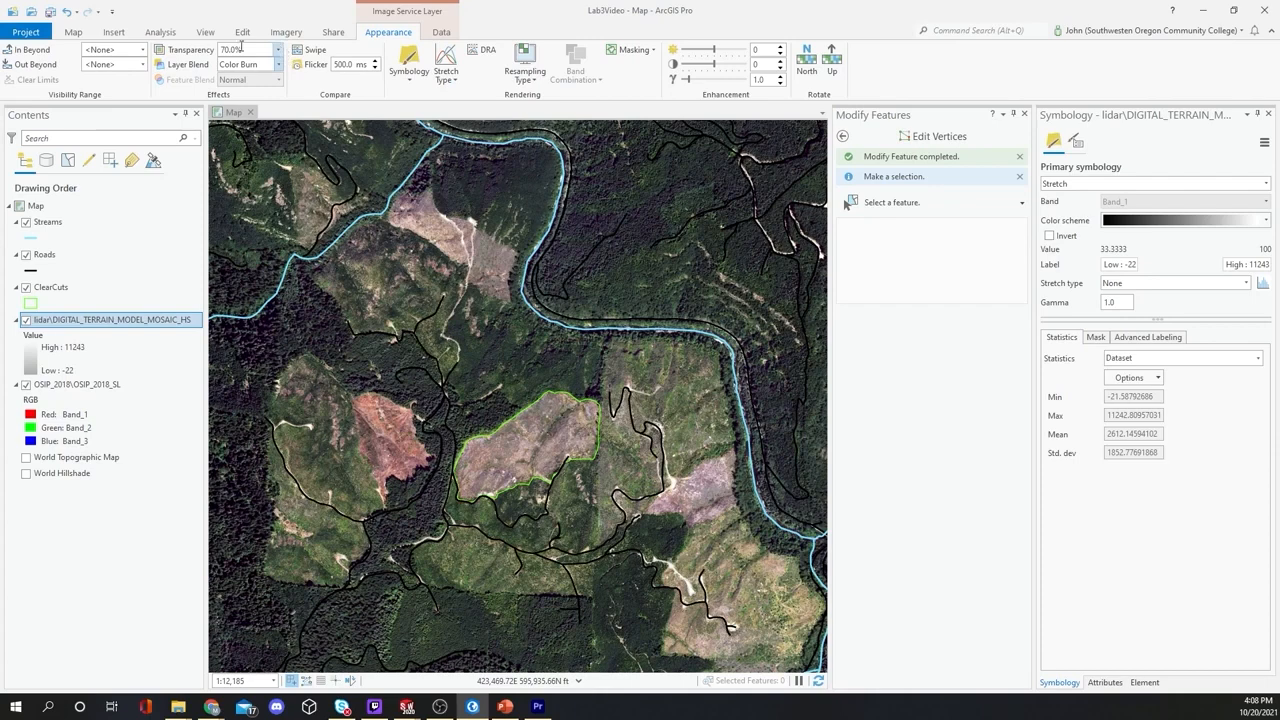
Step: Set the lidar hillshade layer's transparency to 50% and its layer blend to Overlay
drag(230, 50, 203, 51)
text(50)
key(Return)
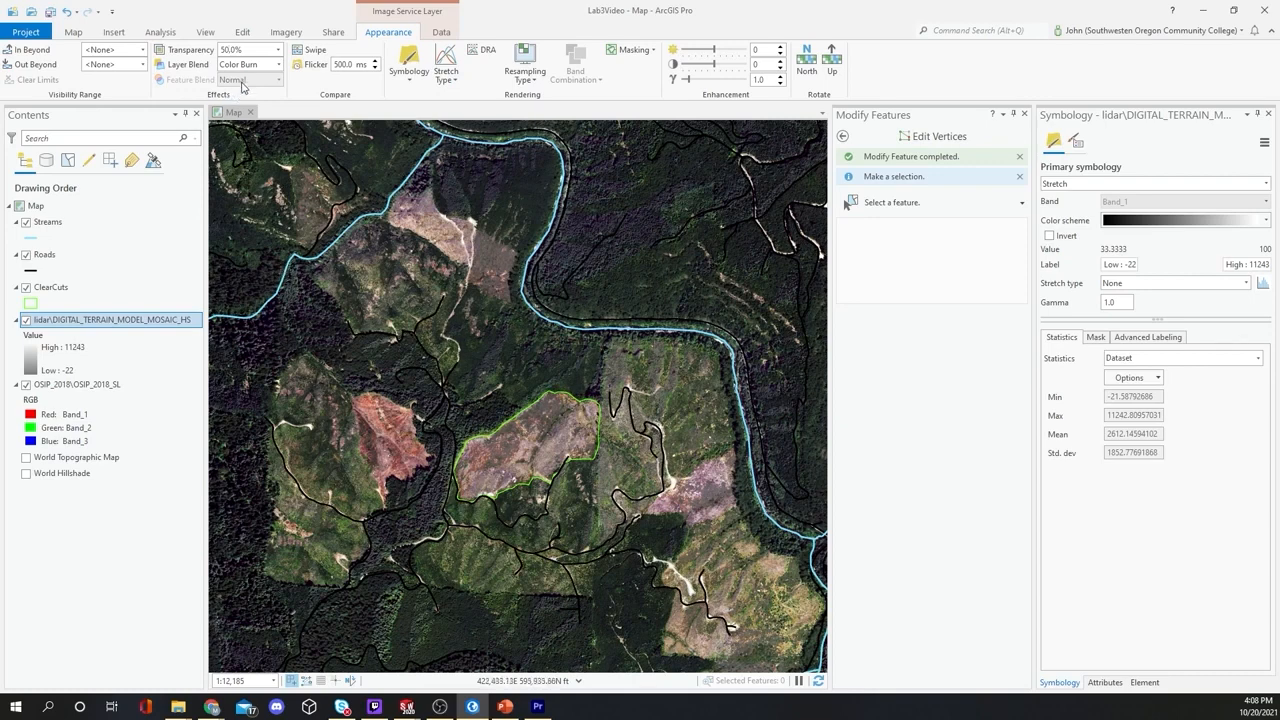
click(278, 64)
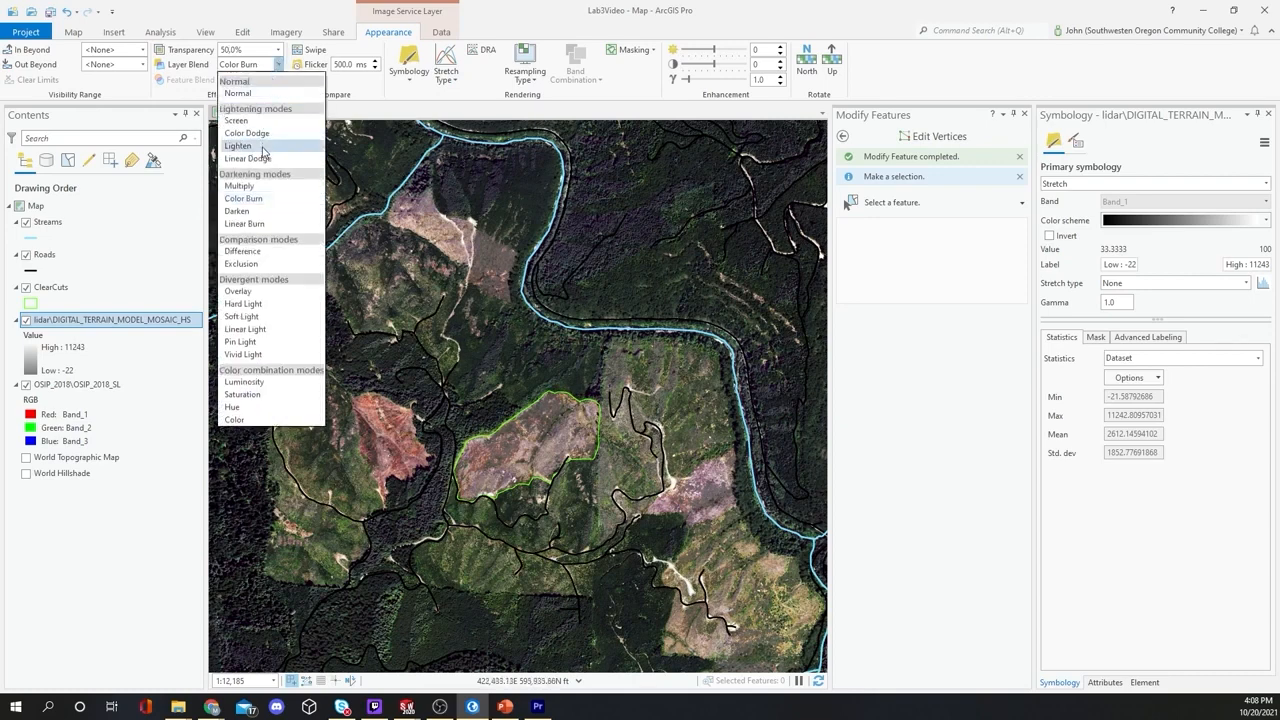
click(296, 294)
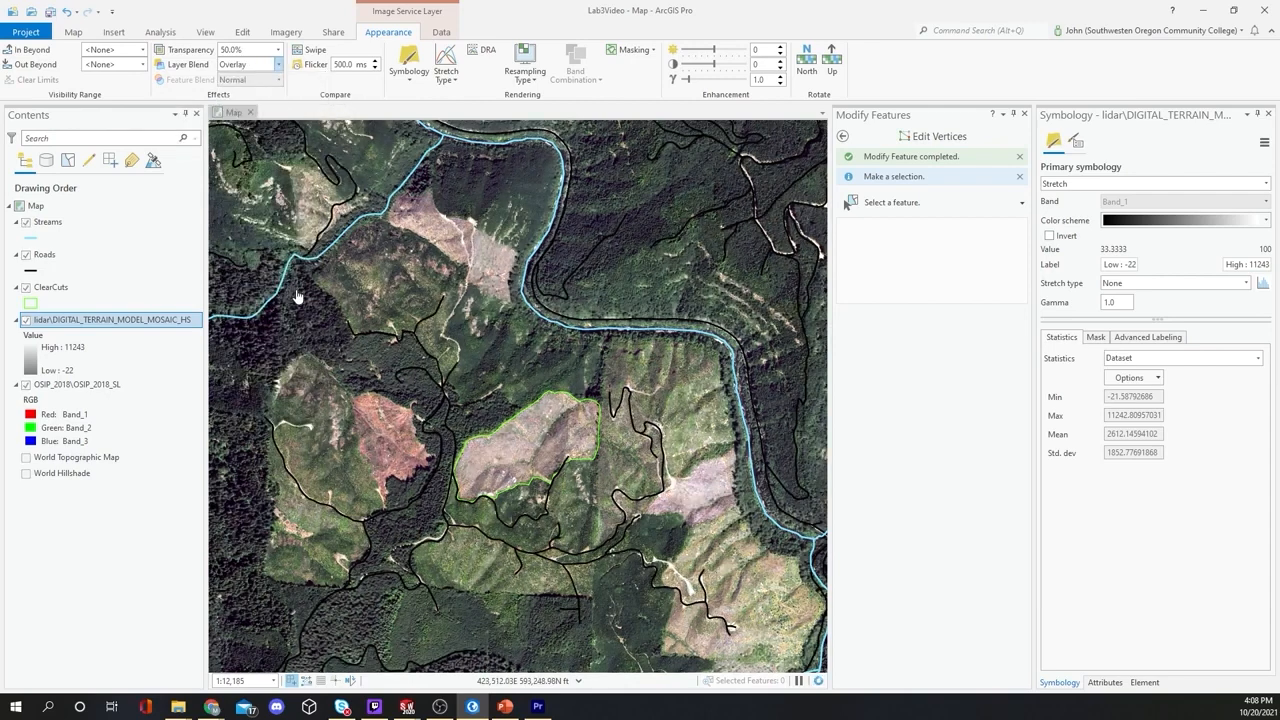